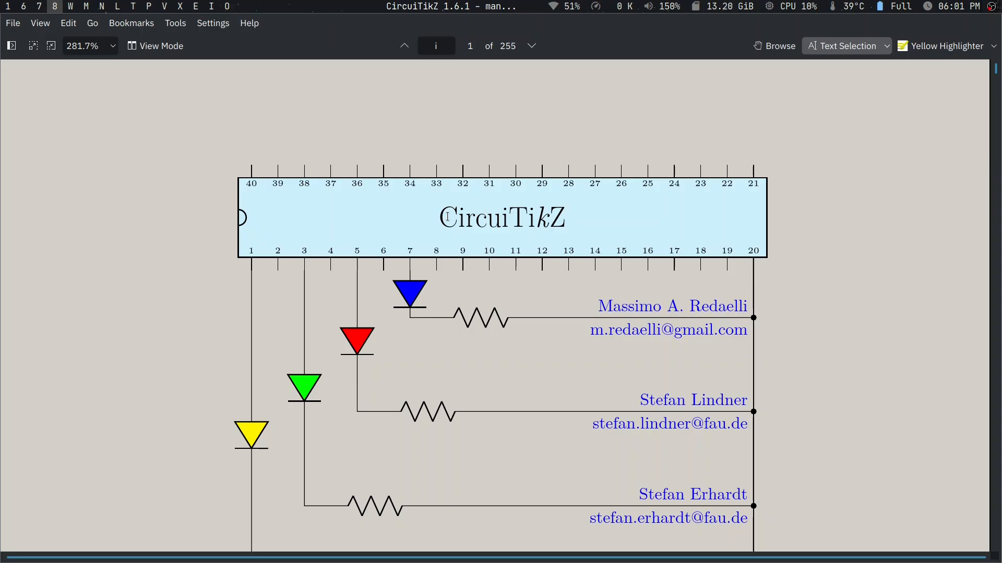
- Skim the title page and table of contents of the CircuiTikZ manual
scroll(448, 216, down, 4)
scroll(447, 217, up, 3)
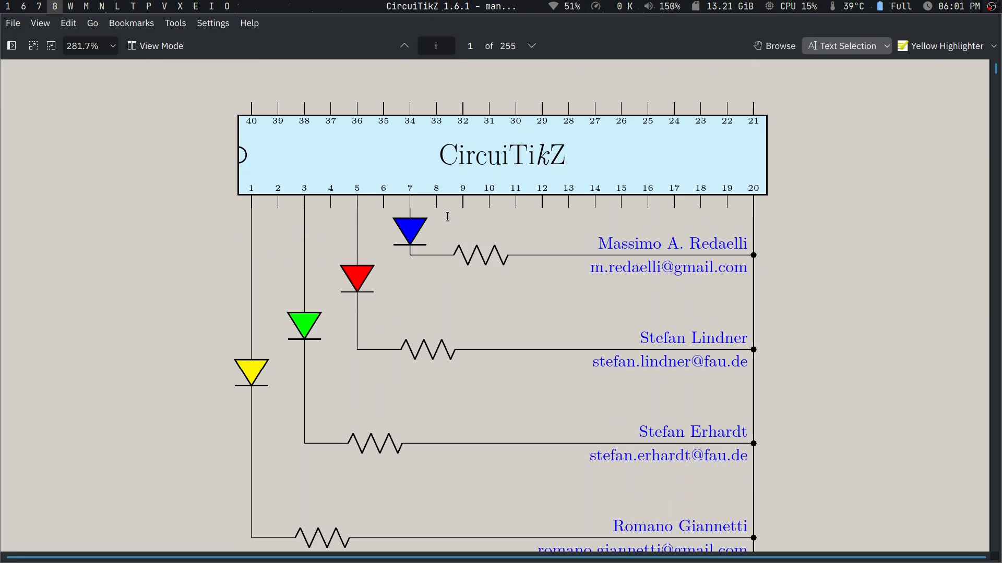
scroll(448, 216, down, 10)
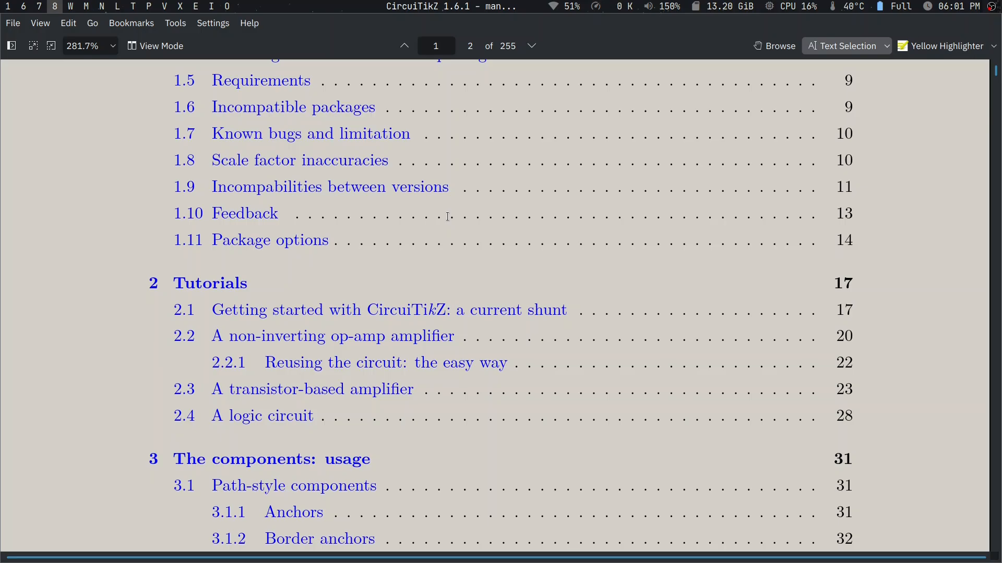
scroll(448, 217, down, 12)
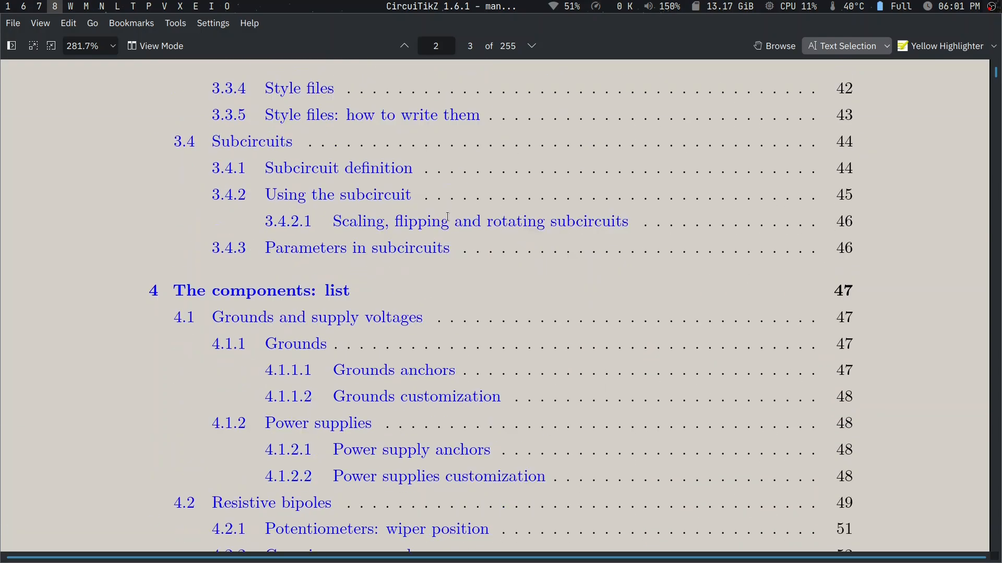
scroll(448, 217, down, 5)
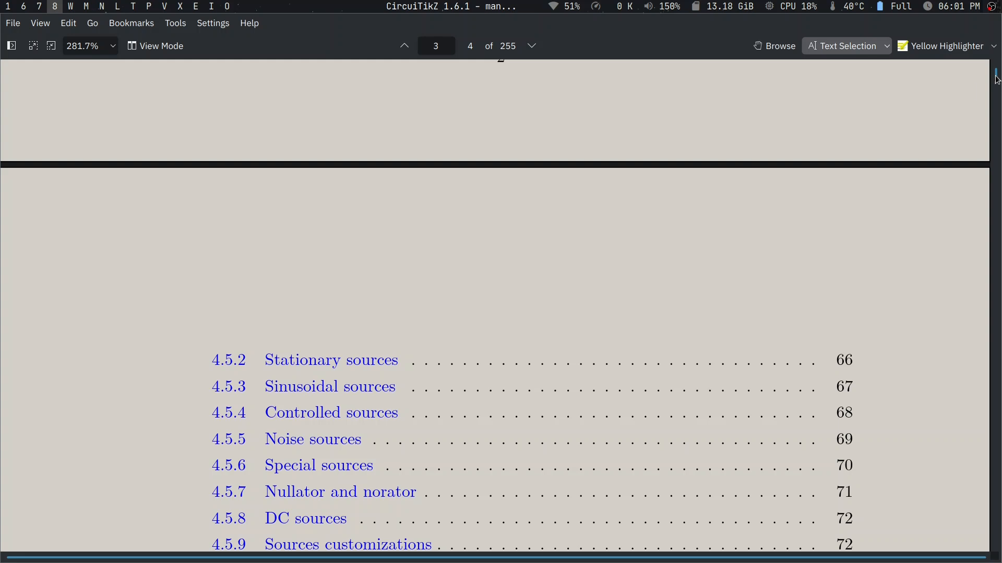
- Examine the European and American current-shunt examples on manual page 19 and highlight the code of the European one
drag(997, 76, 871, 116)
scroll(855, 110, up, 10)
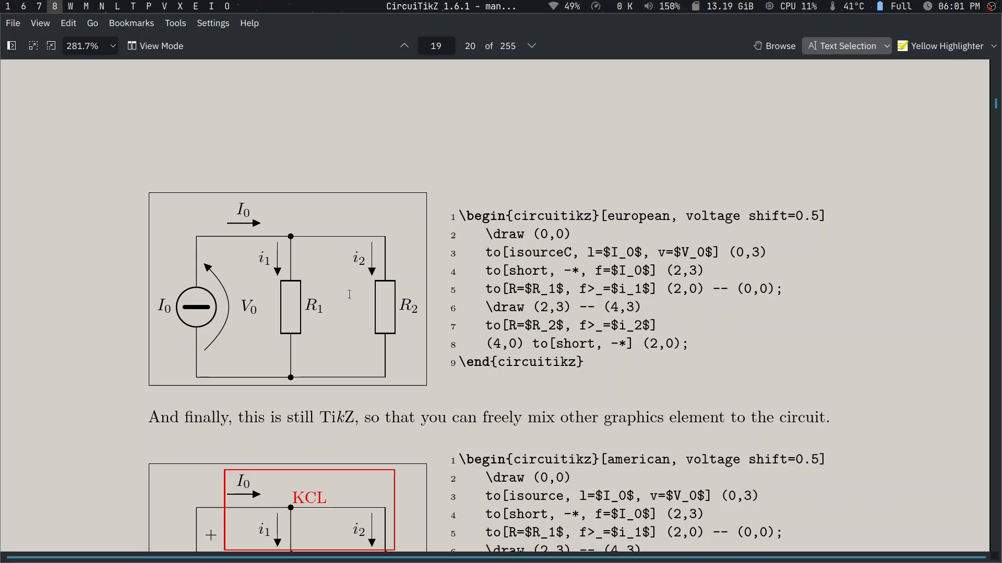
scroll(316, 263, up, 3)
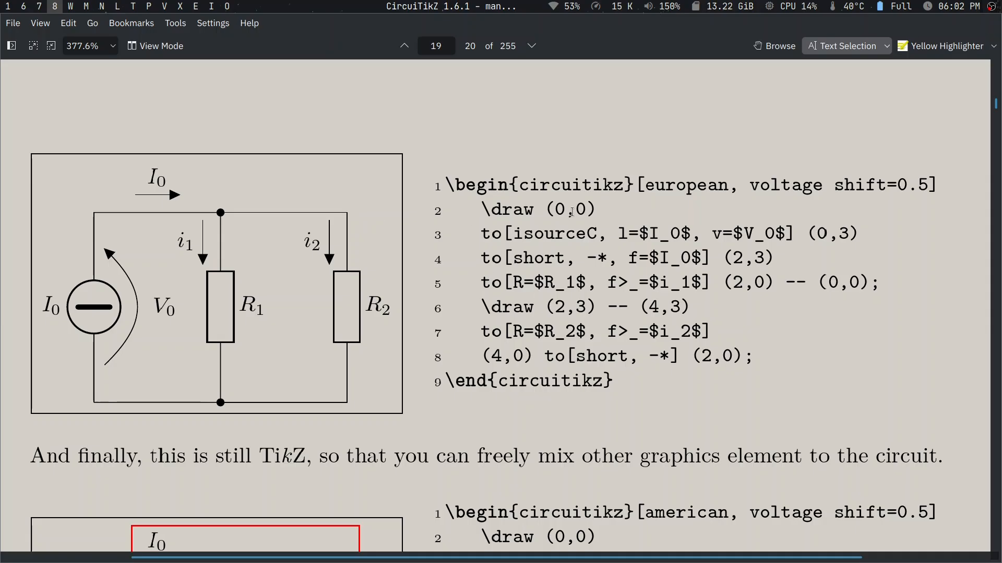
scroll(572, 213, down, 5)
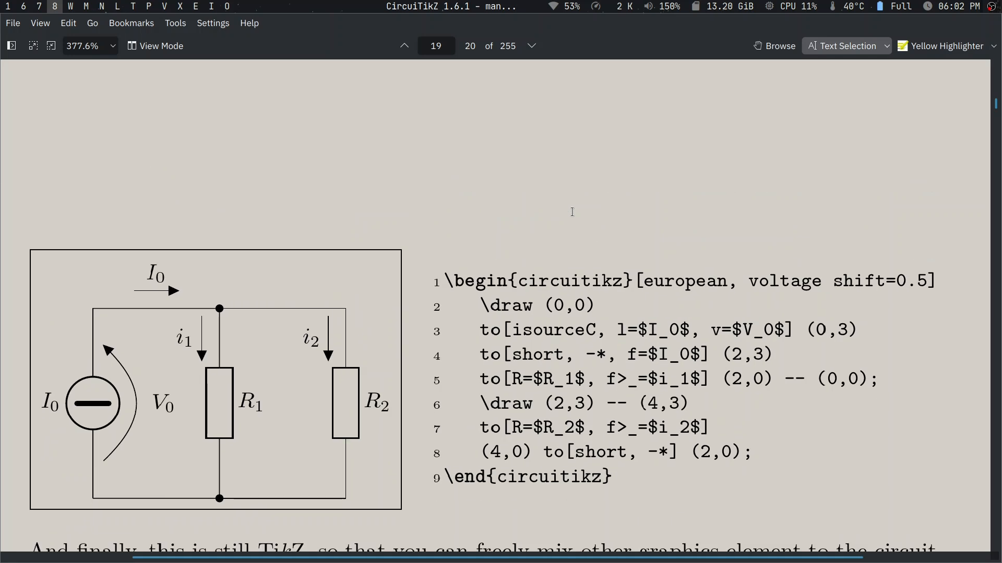
scroll(571, 212, up, 4)
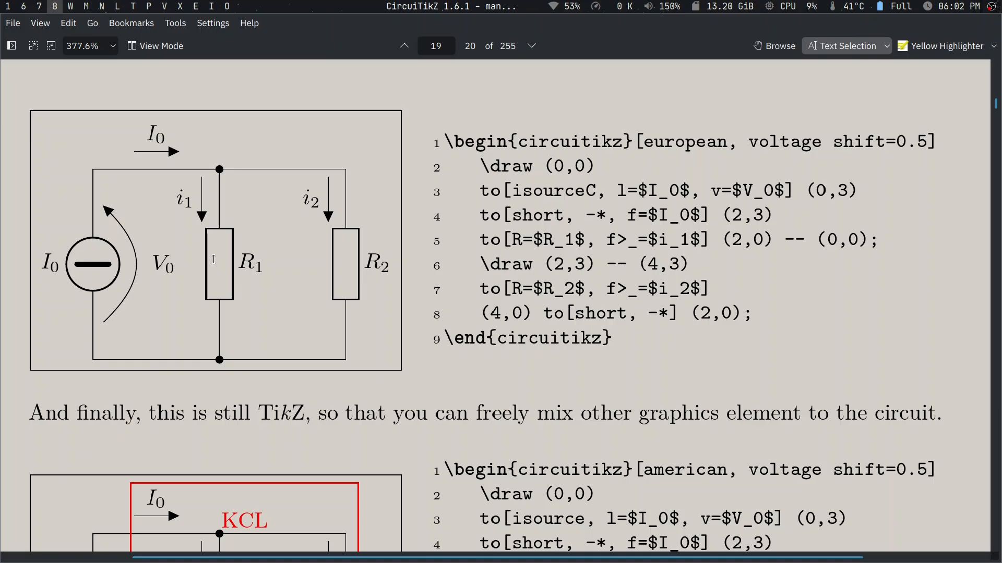
scroll(214, 260, down, 5)
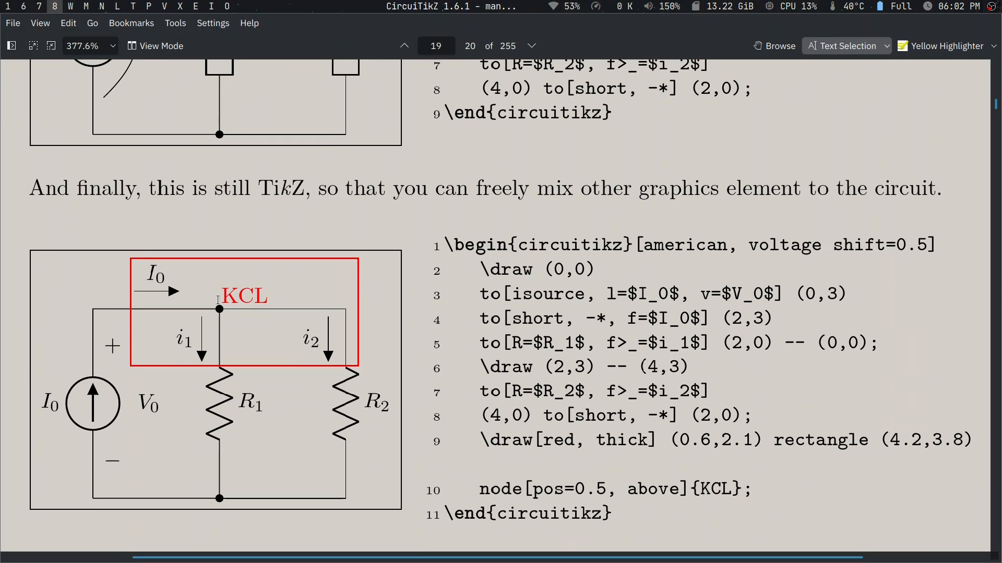
scroll(218, 301, up, 4)
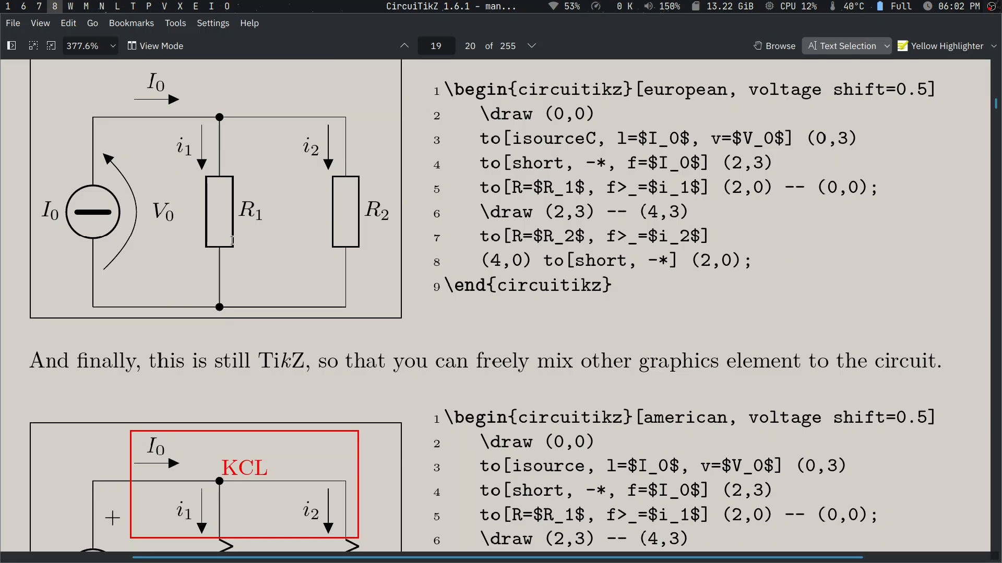
scroll(232, 241, up, 2)
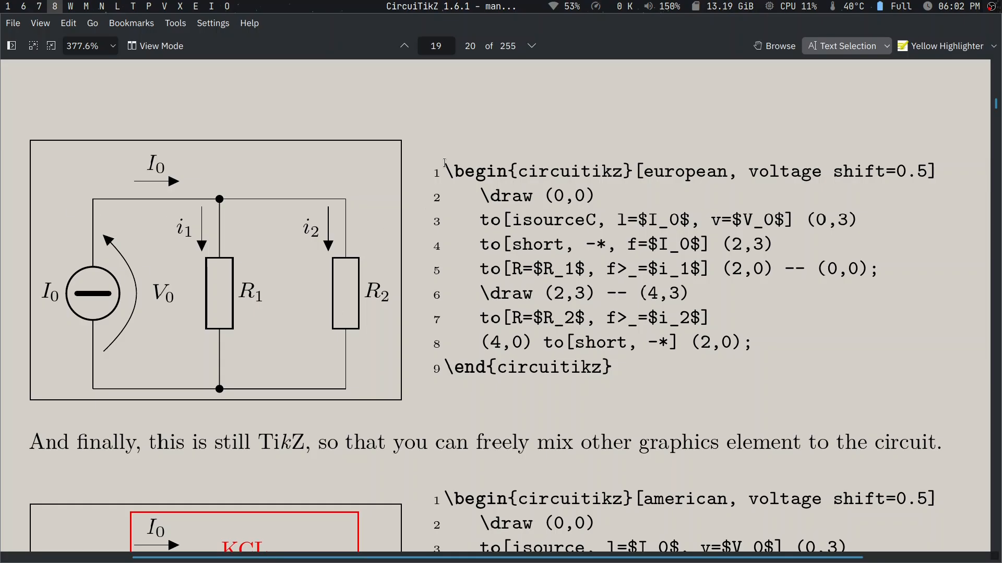
drag(444, 166, 499, 346)
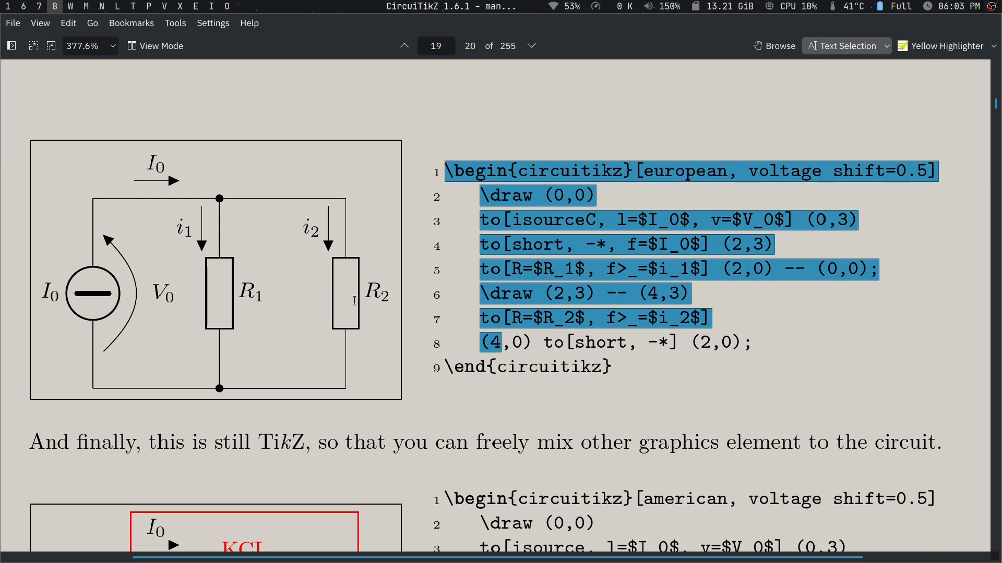
- Switch to the browser and read the circuitikz_symbols repository's installation and configuration instructions
key(super+7)
scroll(357, 305, up, 5)
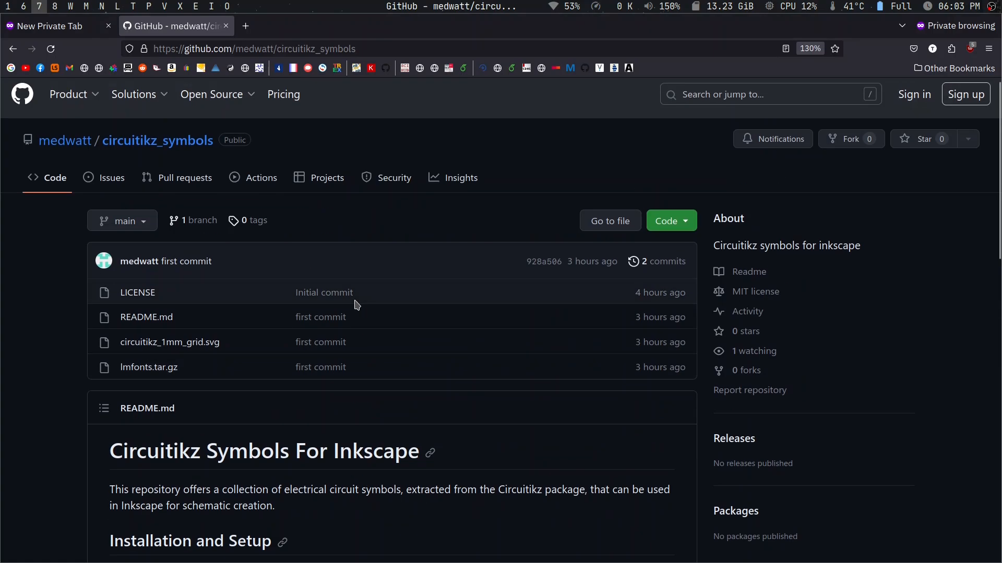
scroll(357, 305, down, 3)
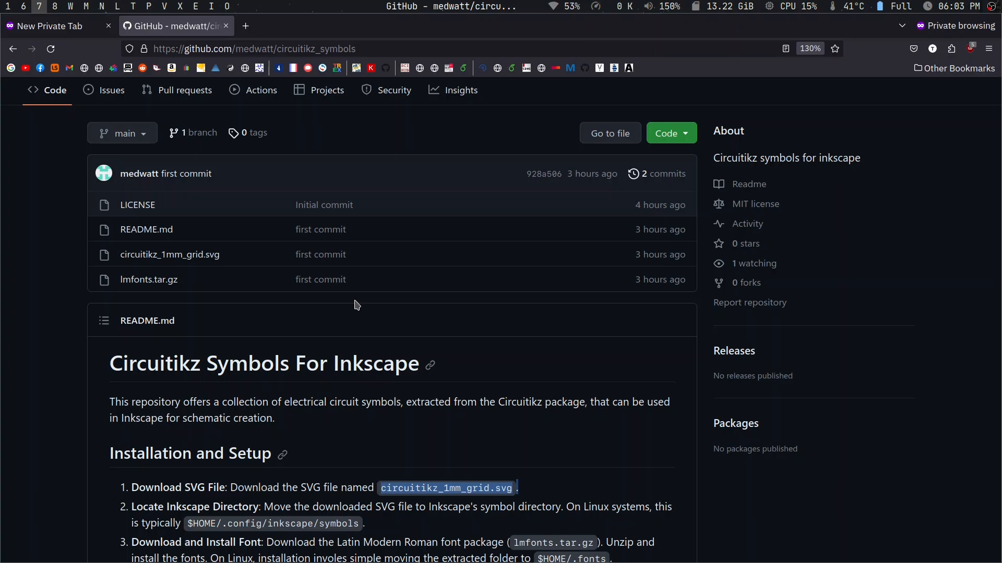
scroll(357, 305, down, 5)
scroll(328, 326, down, 5)
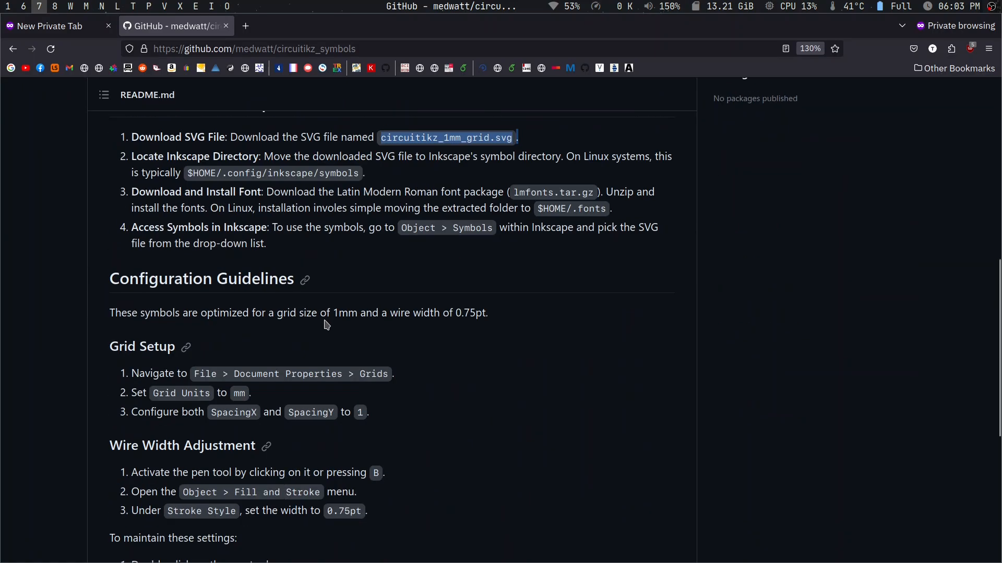
scroll(302, 280, up, 15)
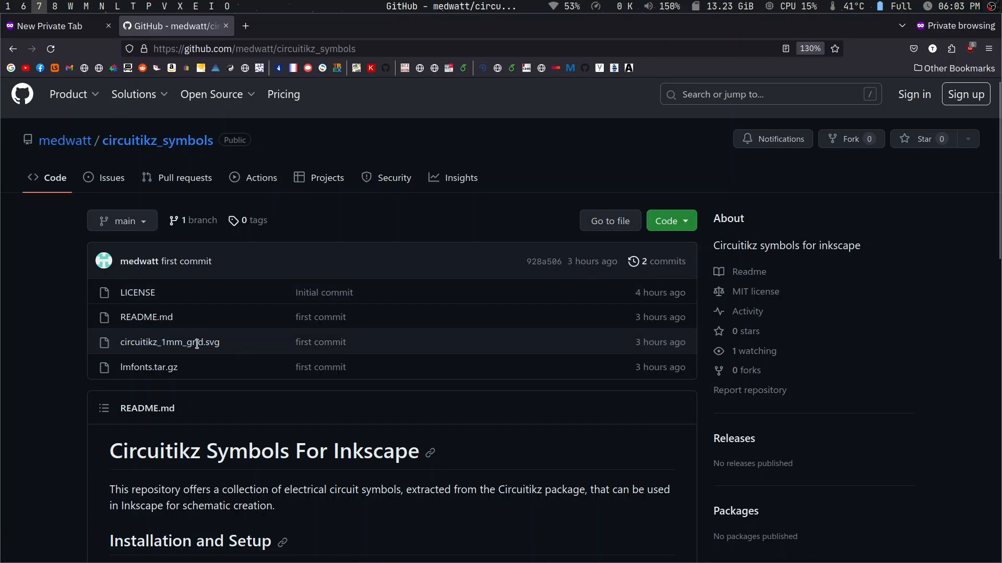
- Highlight the file names circuitikz_1mm_grid.svg and lmfonts.tar.gz in the repository's file list
drag(220, 343, 119, 345)
drag(189, 372, 122, 369)
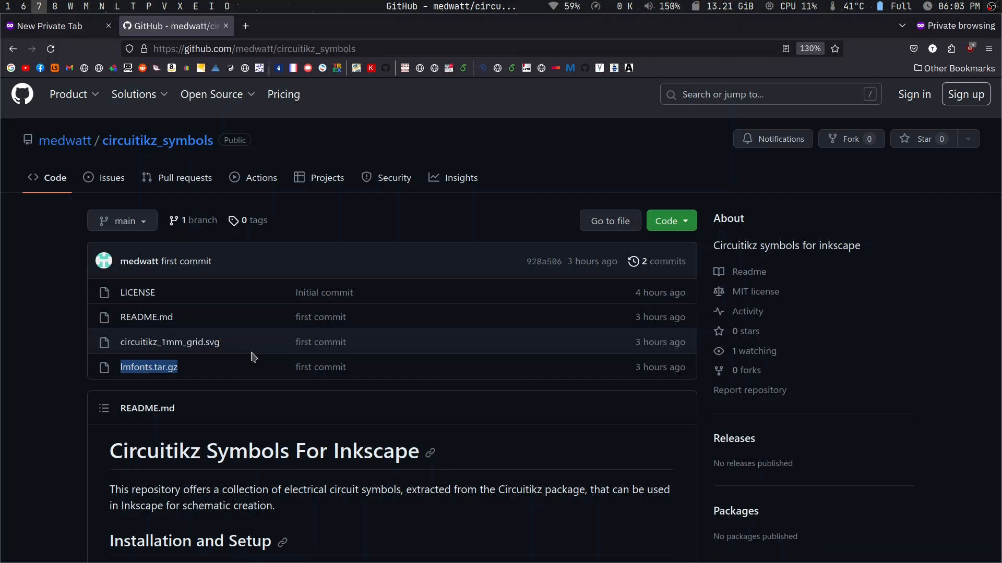
drag(236, 345, 121, 351)
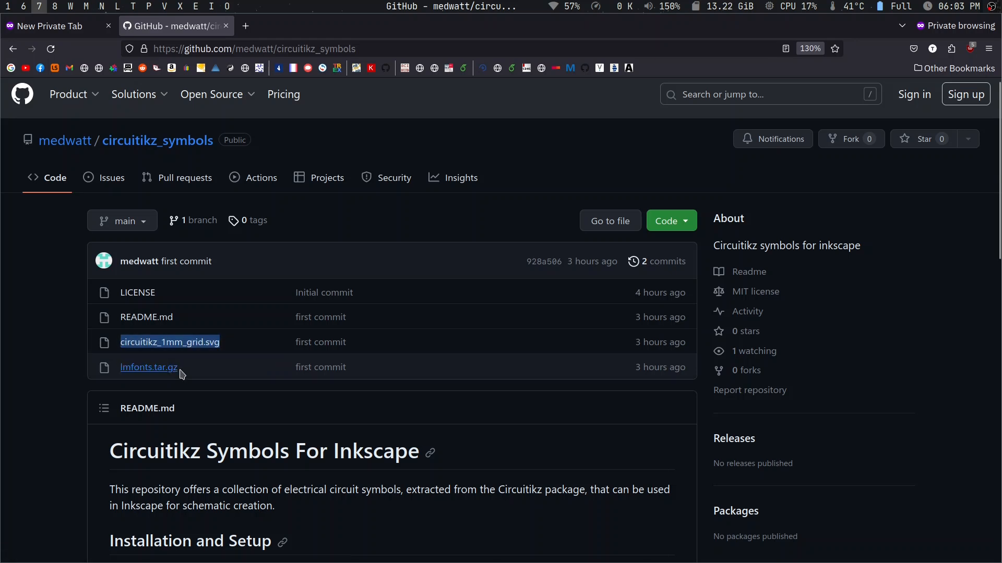
drag(190, 369, 155, 358)
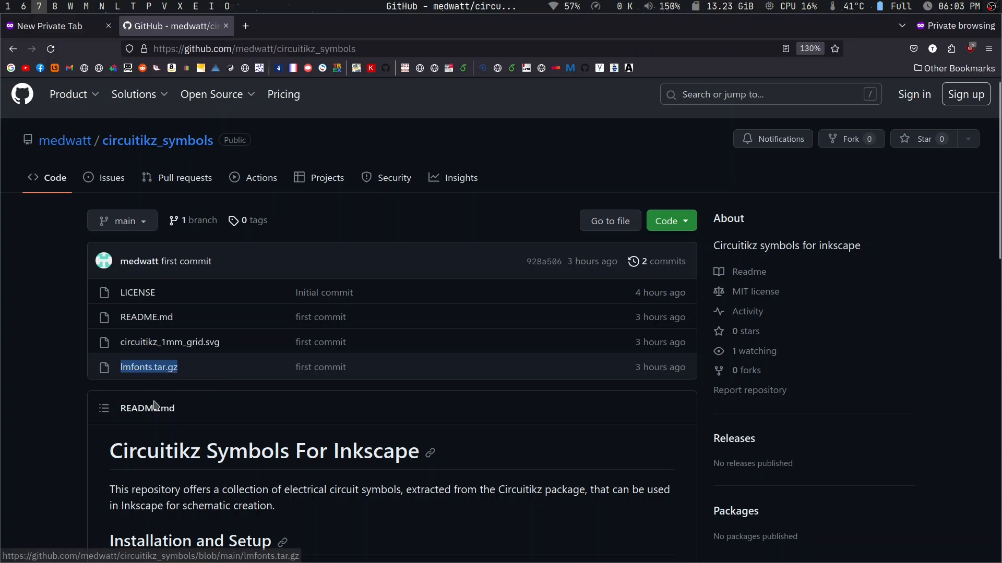
- Look at the .fonts folder in the Dolphin file manager, then return to the GitHub repository page
key(super+e)
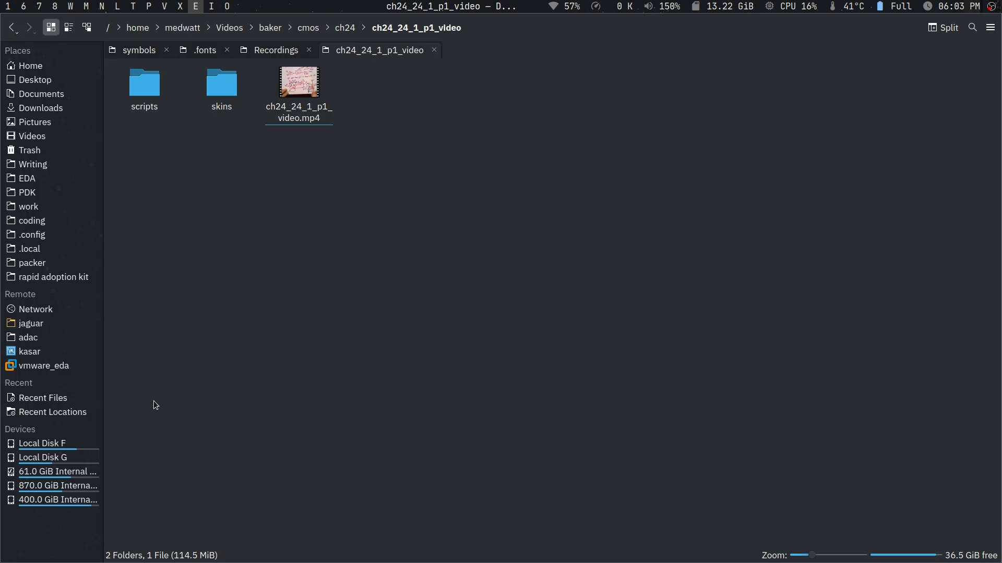
click(282, 51)
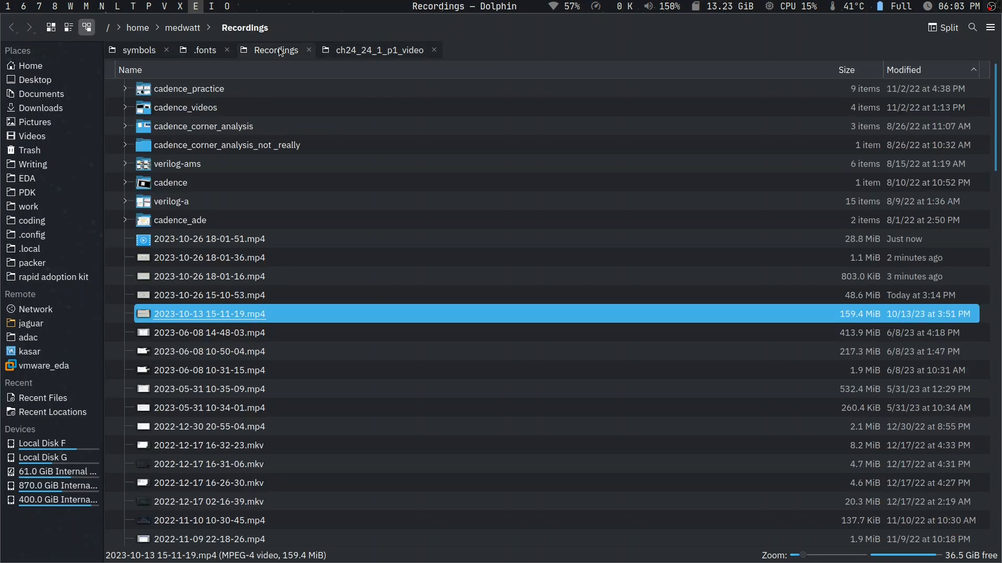
click(214, 52)
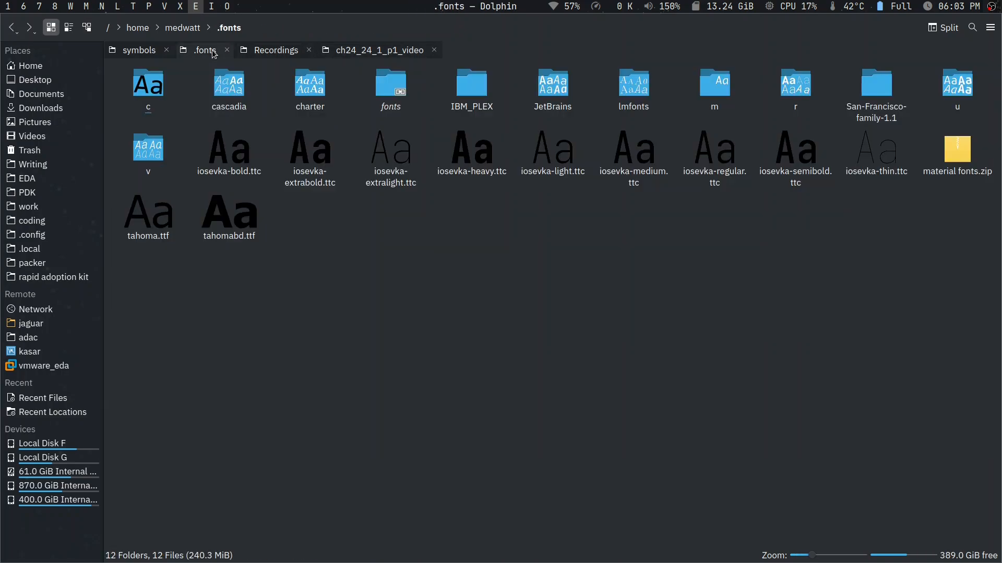
key(super+7)
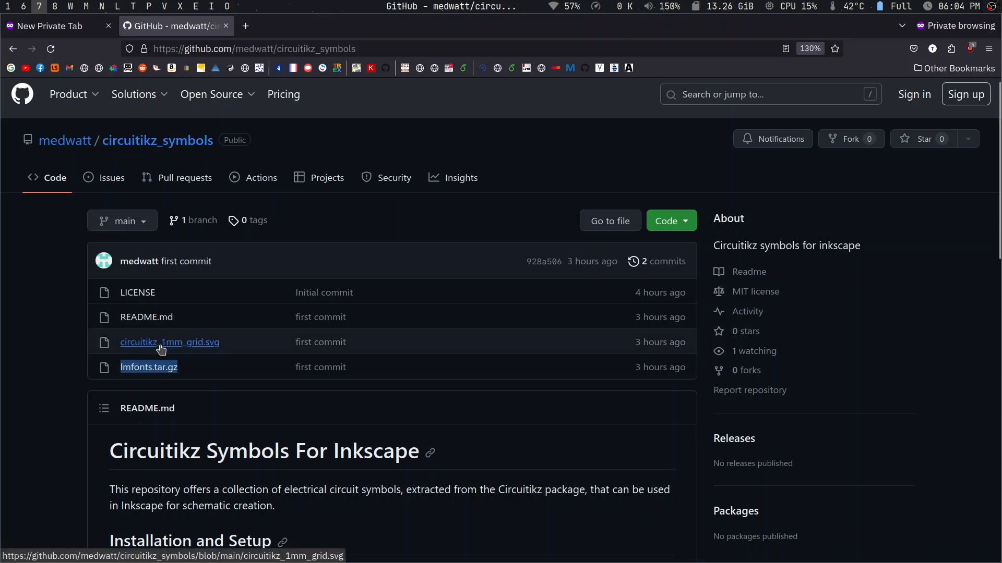
- In Dolphin, go up to the .config folder and browse into inkscape/symbols, where the symbol SVG file belongs
key(super+e)
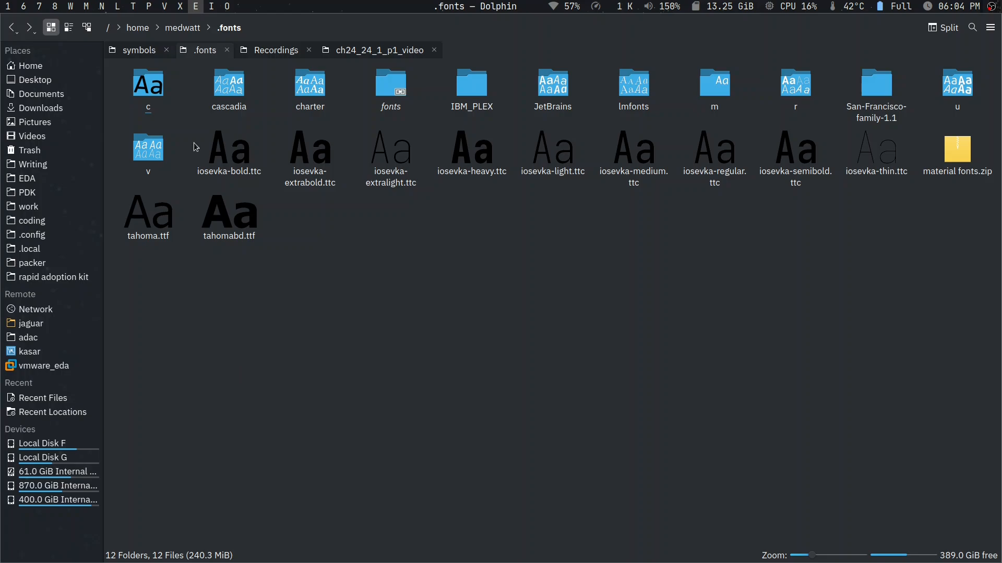
click(149, 50)
key(alt+Up)
key(alt+Up)
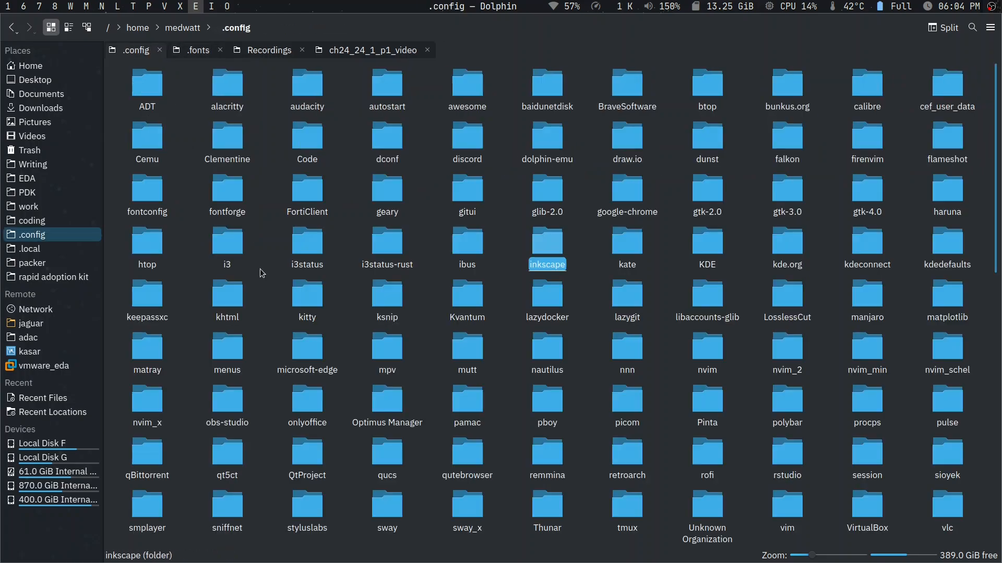
click(286, 27)
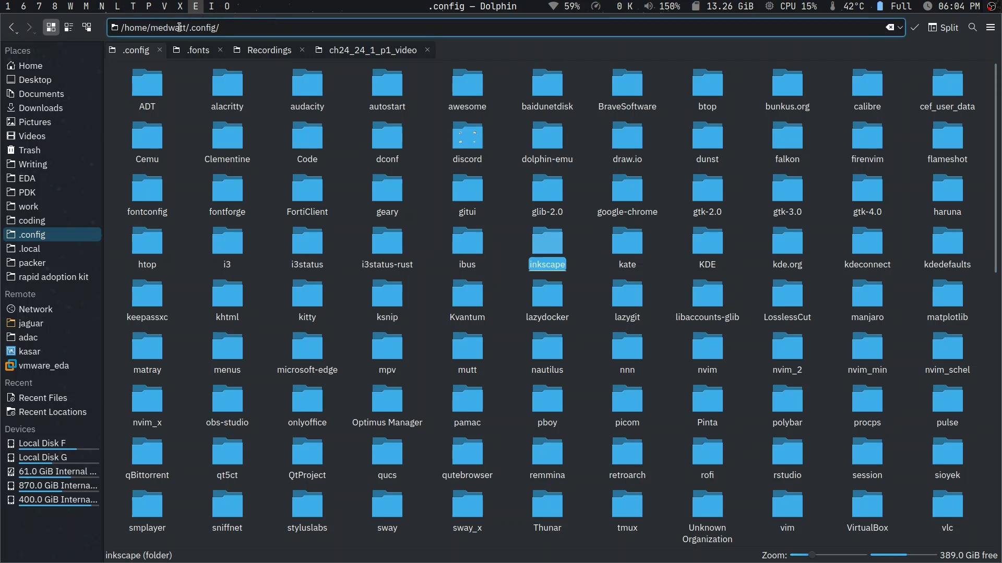
click(272, 274)
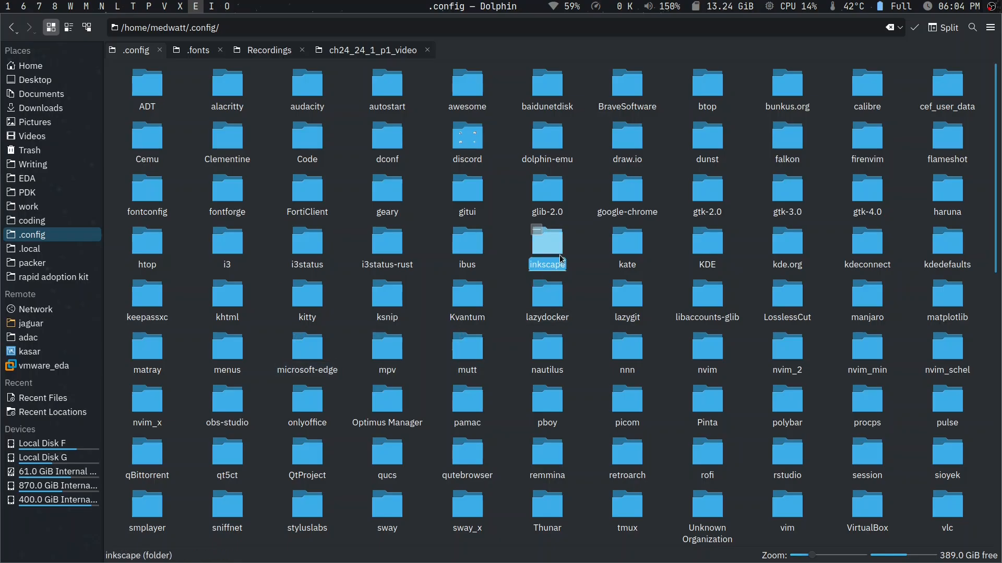
click(546, 244)
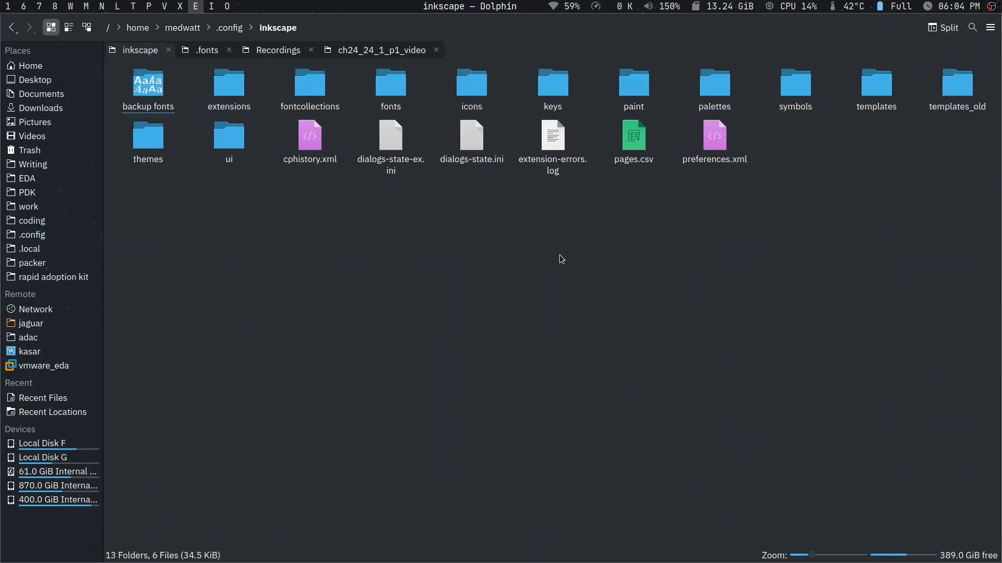
click(795, 91)
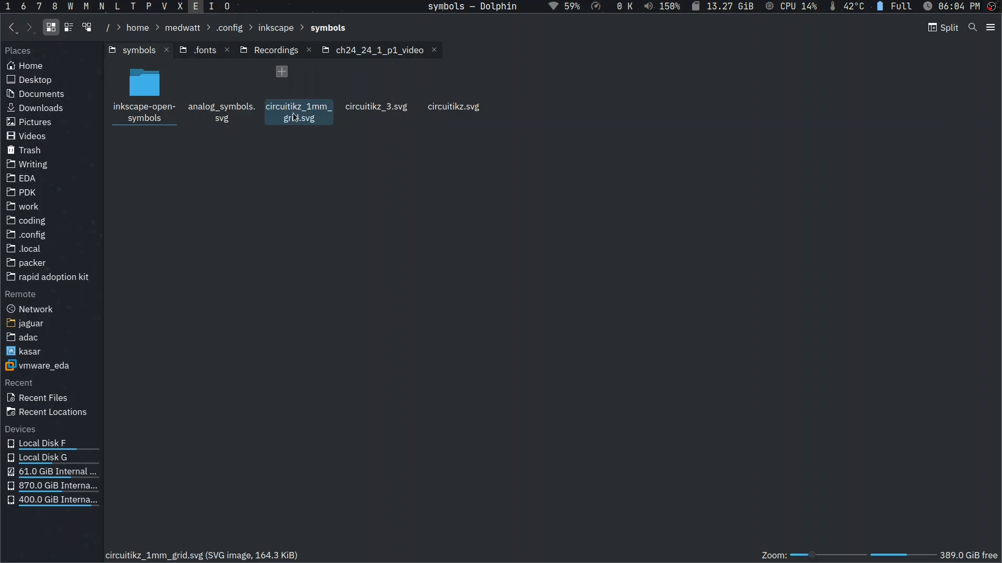
- Revisit lmfonts.tar.gz on the repository page, then open the lmfonts folder inside .fonts in Dolphin
key(super+7)
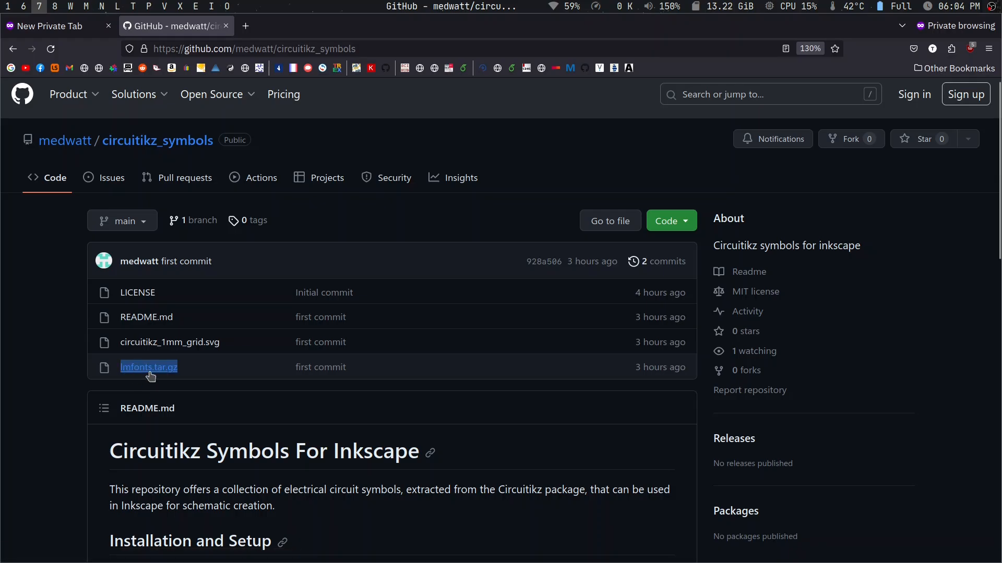
drag(165, 376, 227, 34)
key(super+e)
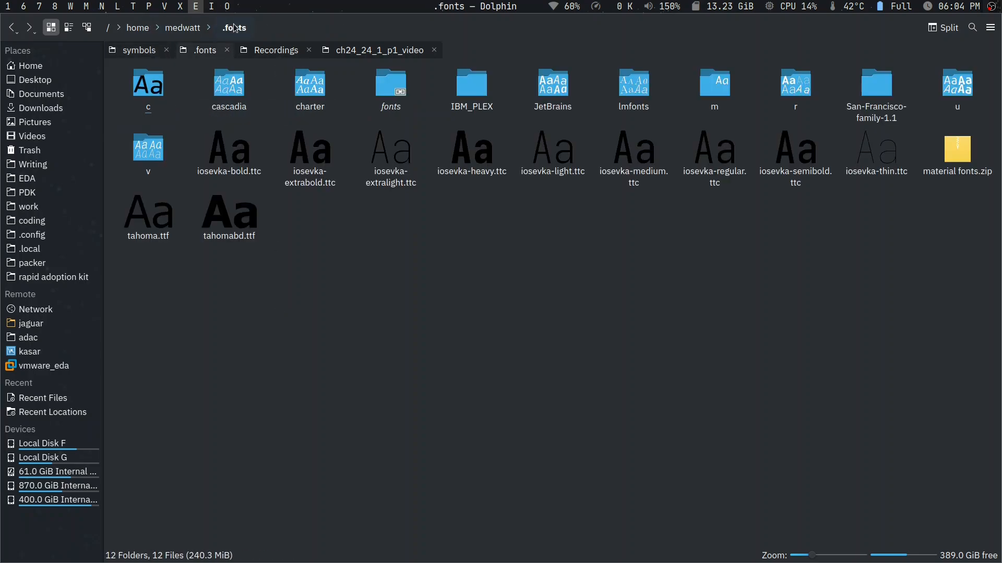
click(264, 25)
drag(188, 27, 218, 32)
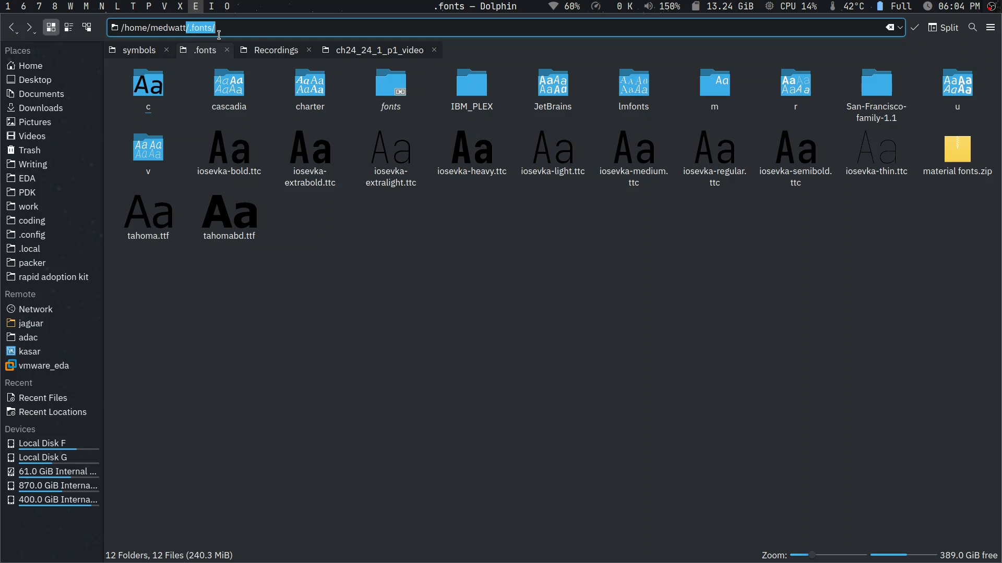
click(423, 264)
double_click(638, 91)
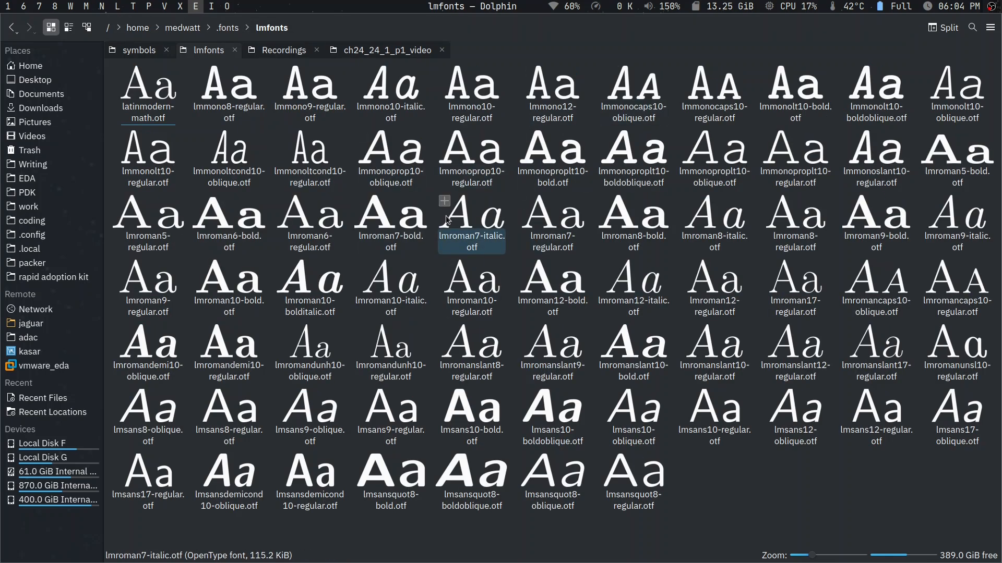
- Return briefly to the repository page, then switch to Inkscape with its blank new document
key(super+7)
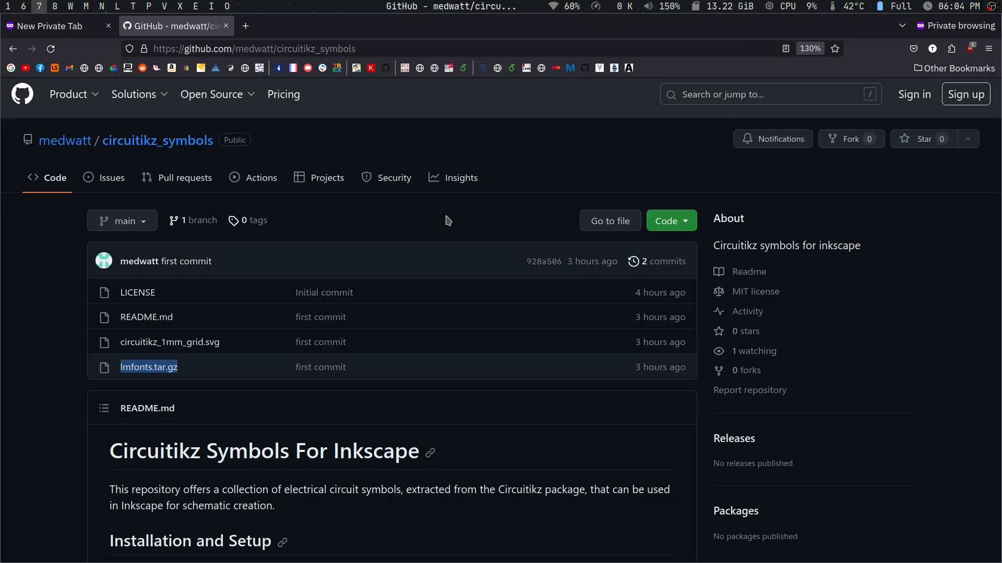
key(super+i)
drag(466, 234, 612, 247)
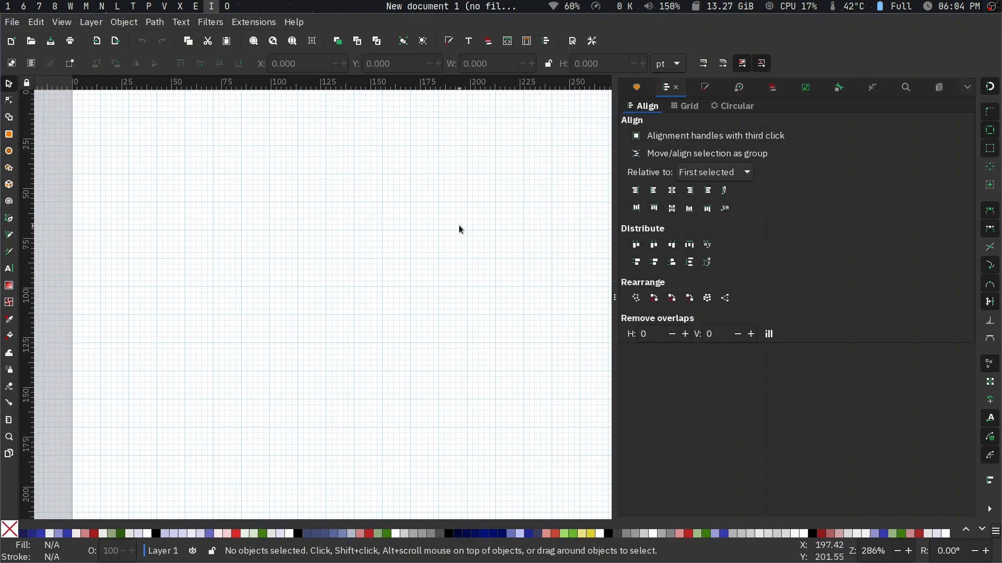
- Open the grid settings in the document properties and examine the rectangular grid's X and Y spacing against the page
scroll(459, 229, up, 5)
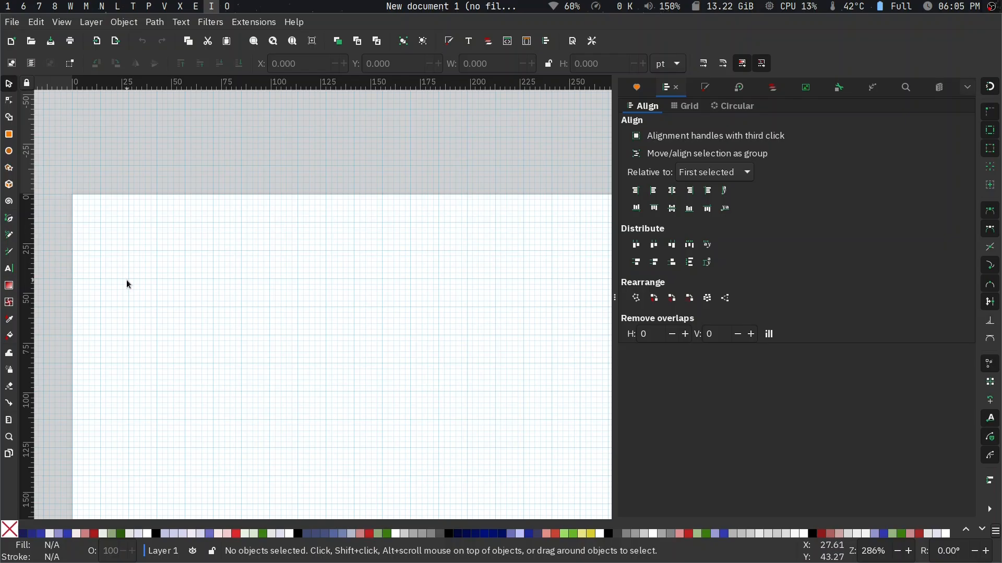
click(14, 24)
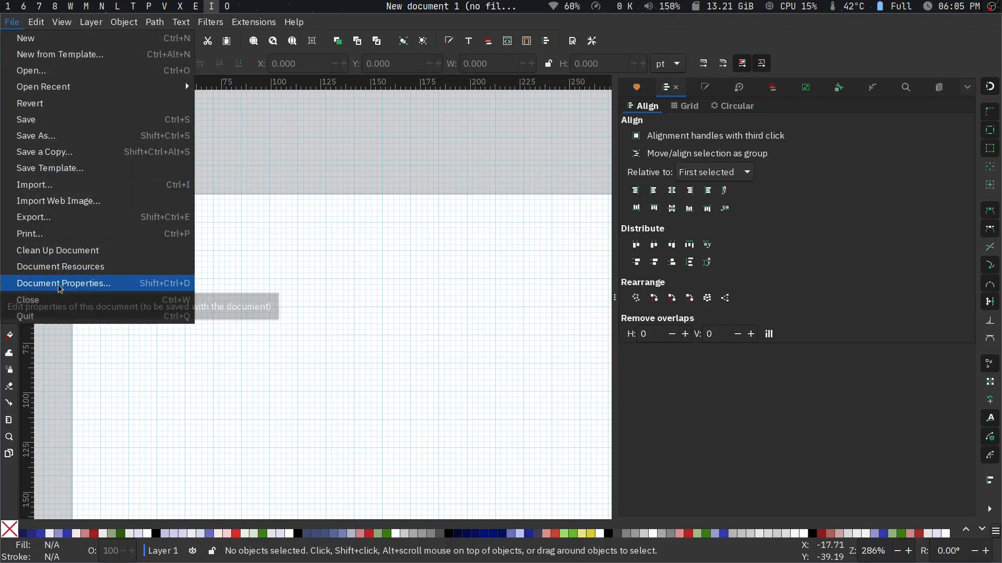
click(97, 368)
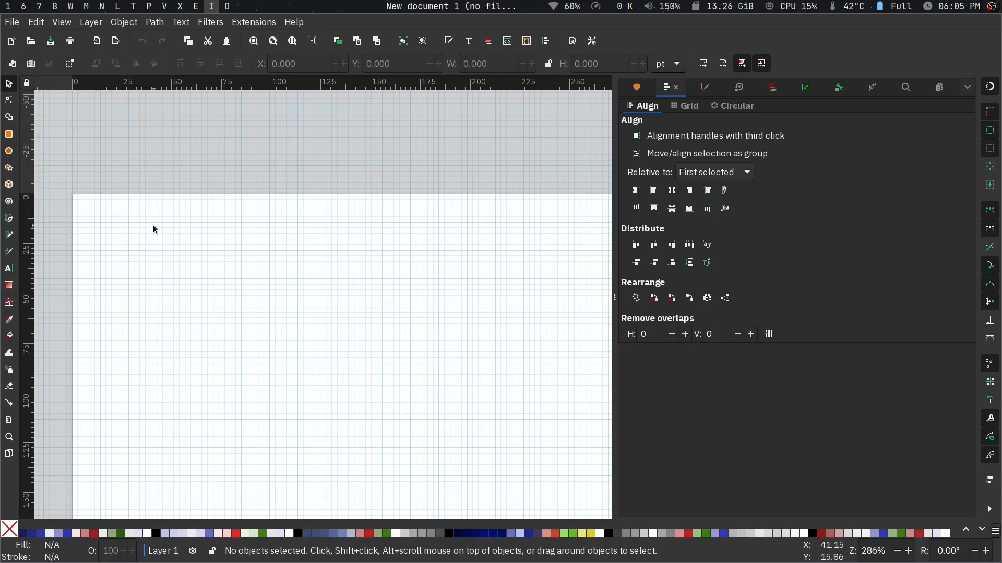
click(11, 22)
click(65, 291)
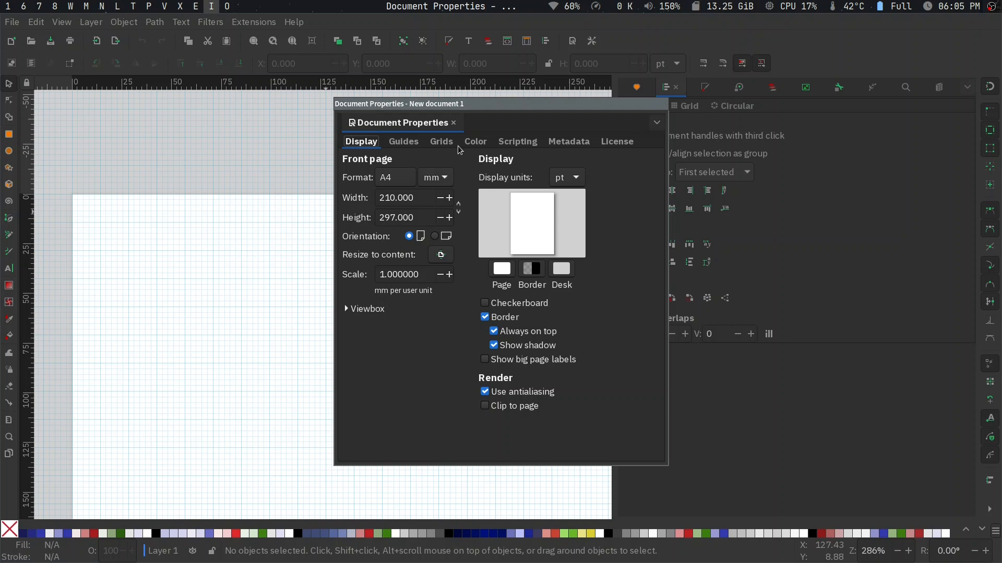
click(442, 141)
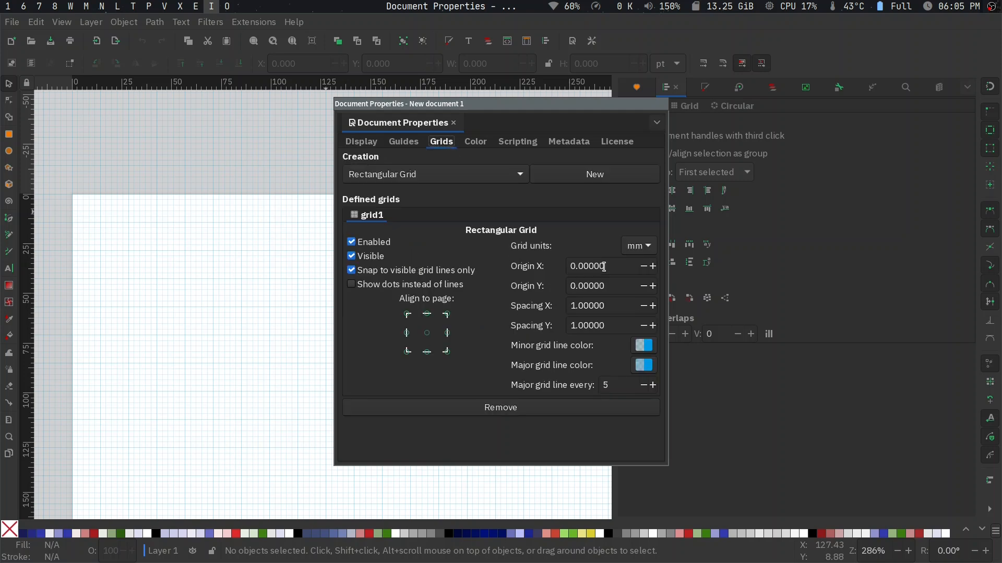
double_click(605, 306)
key(Tab)
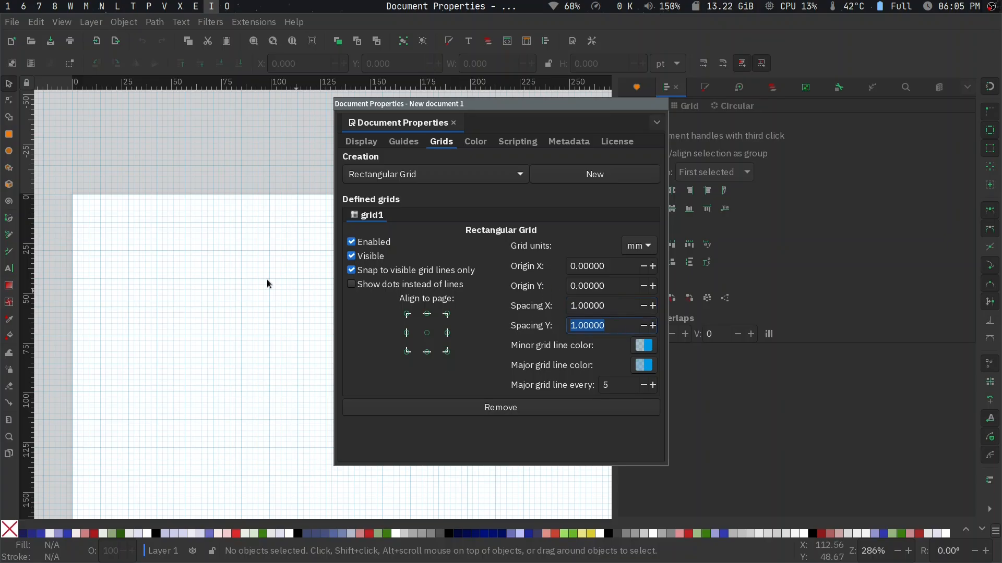
ctrl+scroll(130, 235, up, 2)
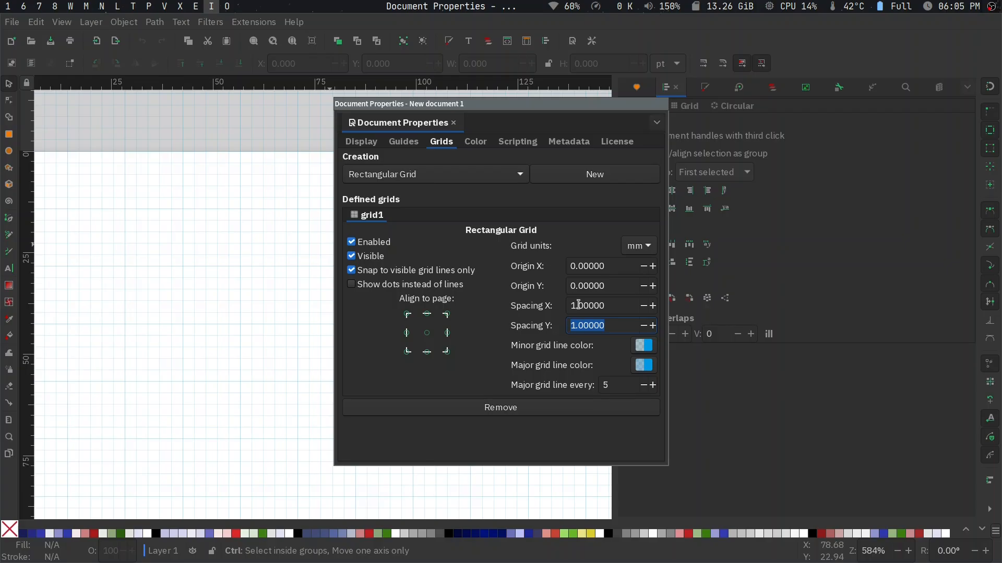
- Try a 5 mm X spacing on the rectangular grid, restore it to 1 mm and close the document properties
drag(576, 306, 559, 311)
text(5)
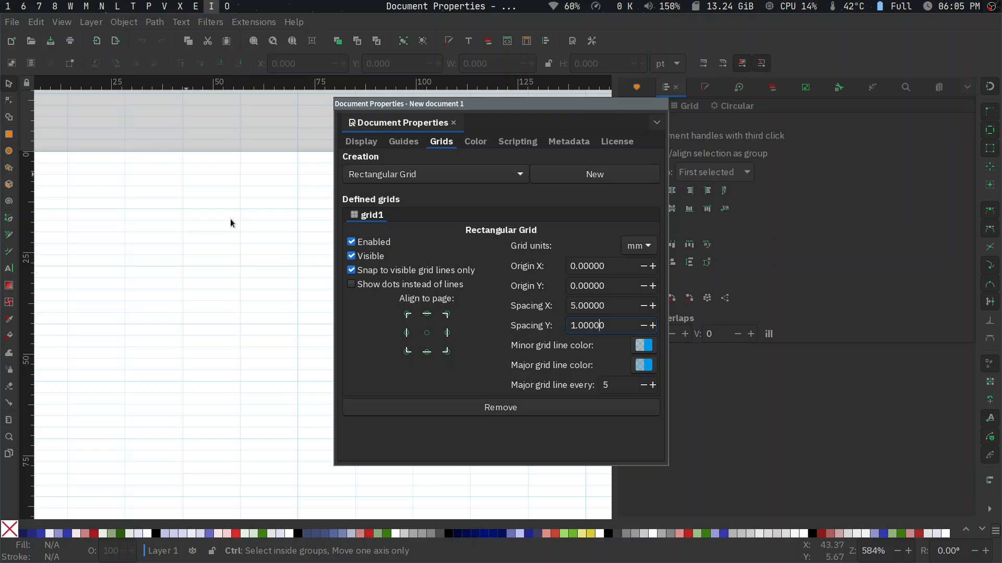
drag(576, 306, 571, 305)
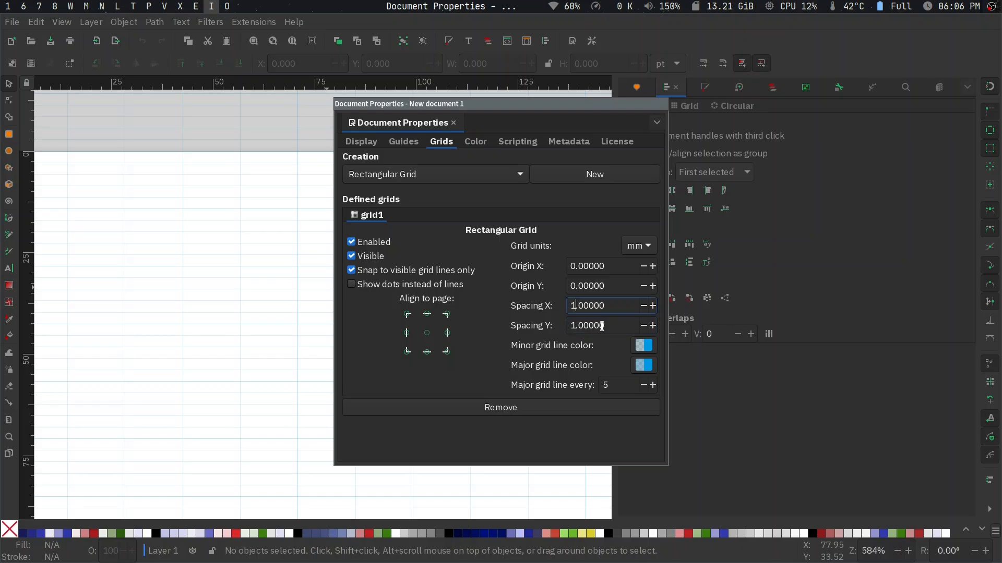
key(alt+F4)
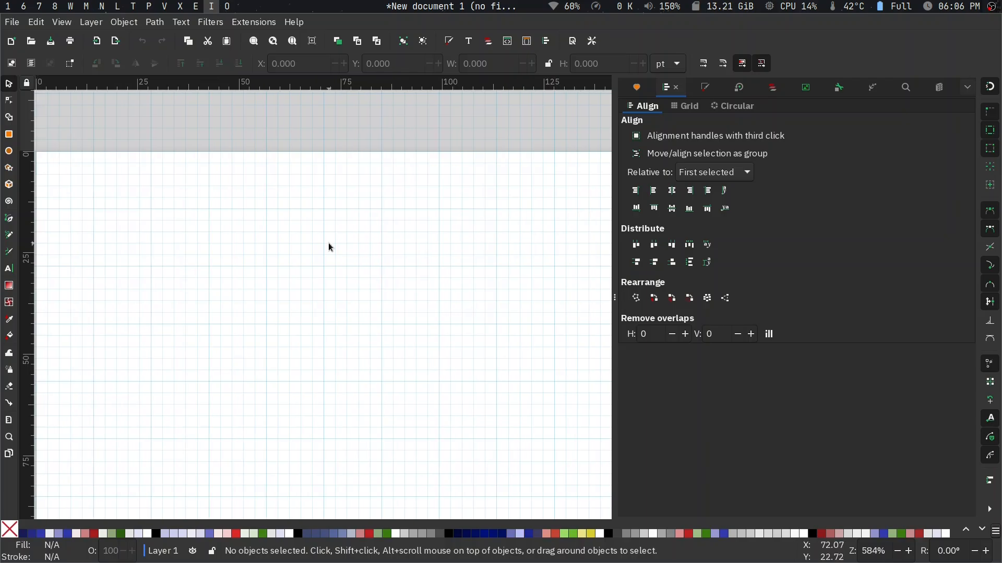
- Draw a straight horizontal line about 42.5 pt long near the top of the page with the Pen tool and check its selection
scroll(327, 242, left, 8)
scroll(329, 243, right, 5)
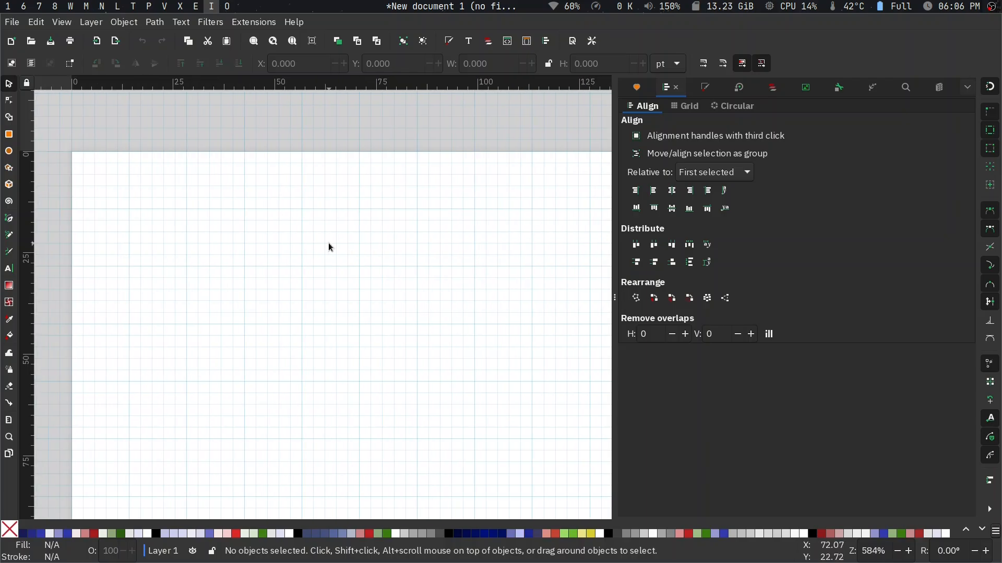
key(b)
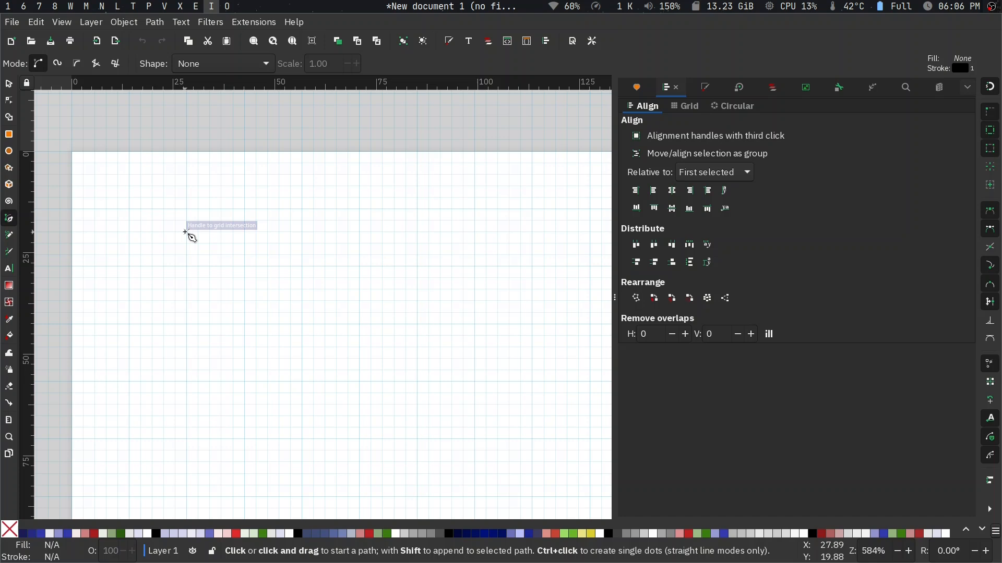
click(128, 209)
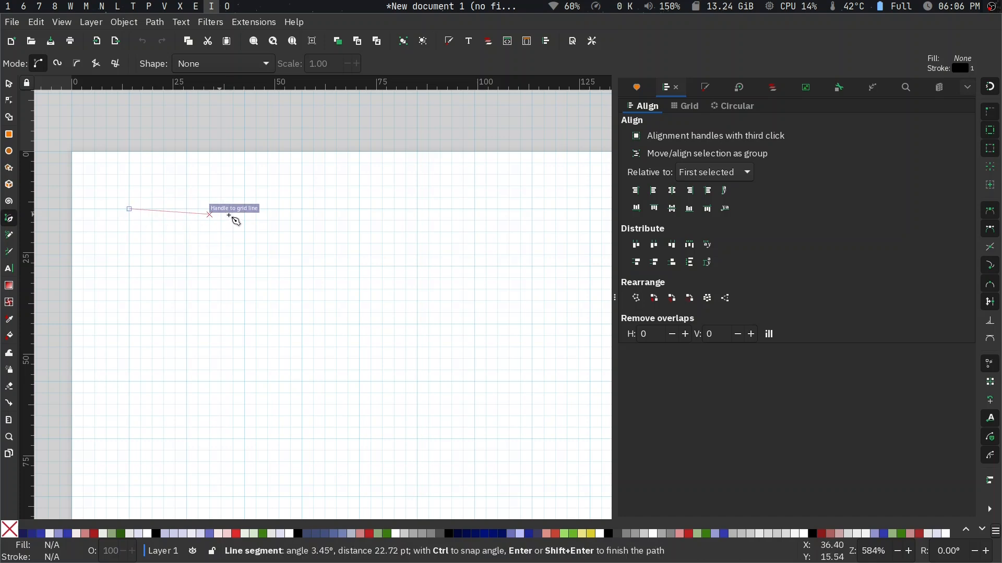
double_click(303, 209)
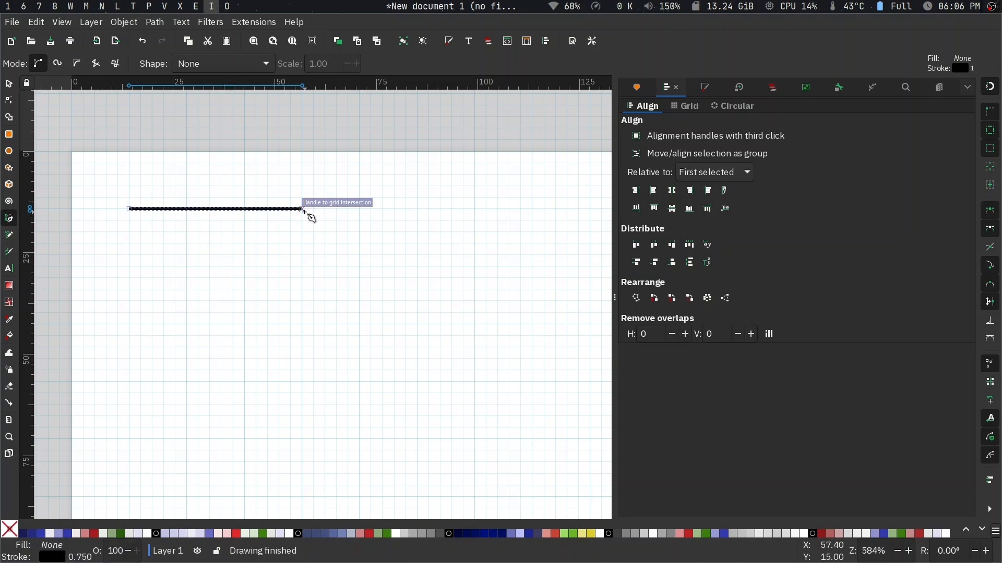
key(Escape)
key(s)
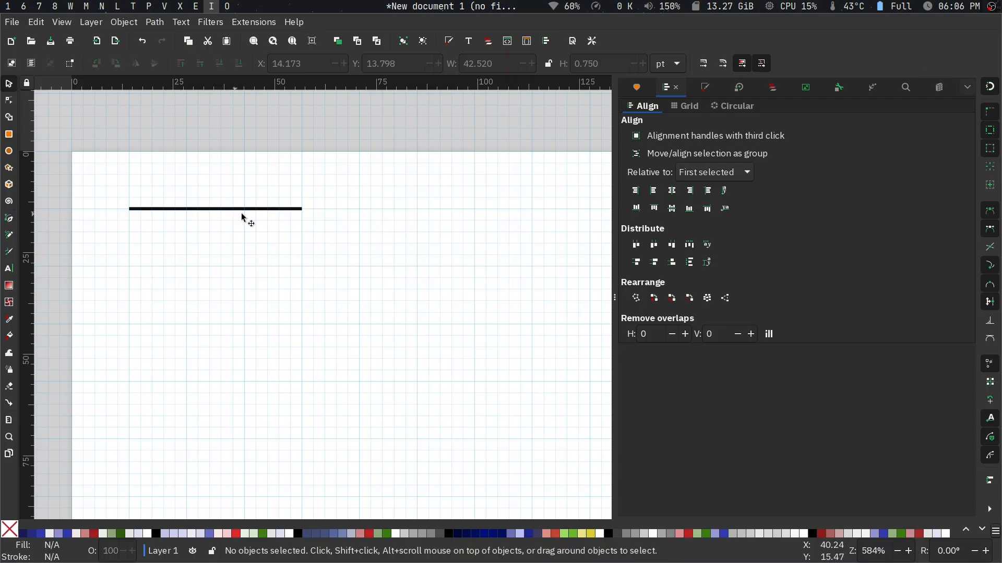
click(219, 210)
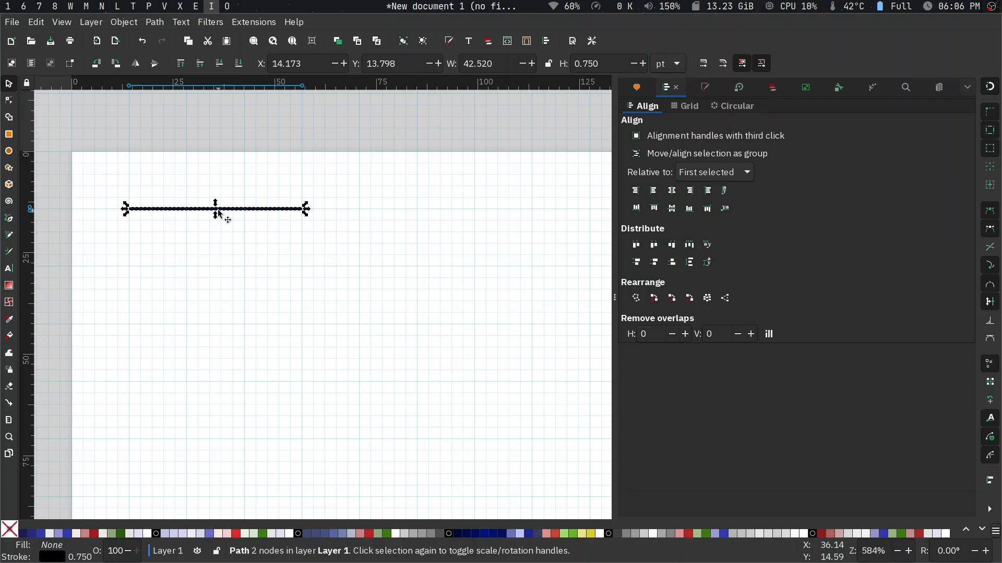
click(306, 211)
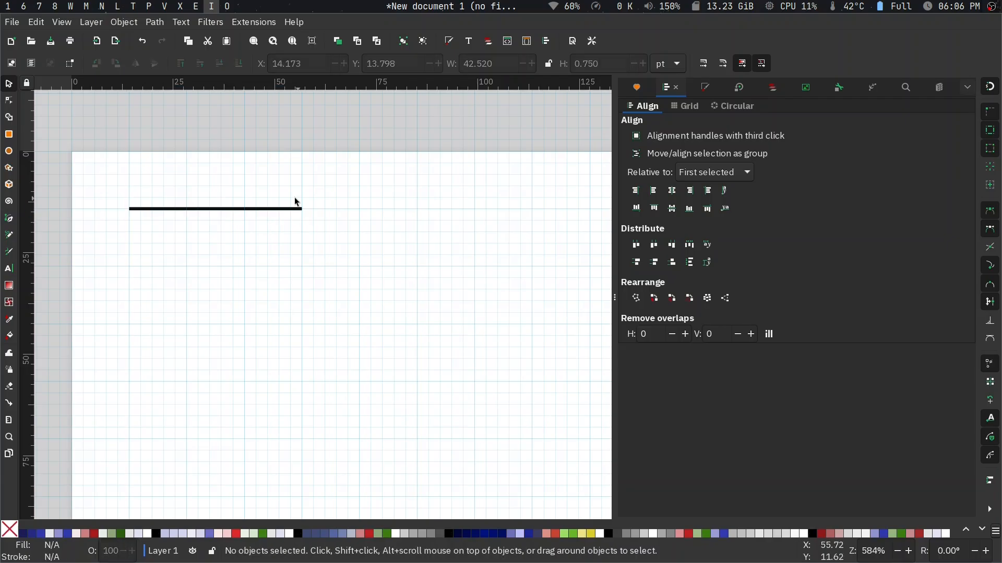
- Draw a second horizontal line about 19 pt long, continuing from the first line's right end
scroll(305, 215, up, 2)
key(b)
click(306, 214)
double_click(430, 211)
key(Escape)
key(s)
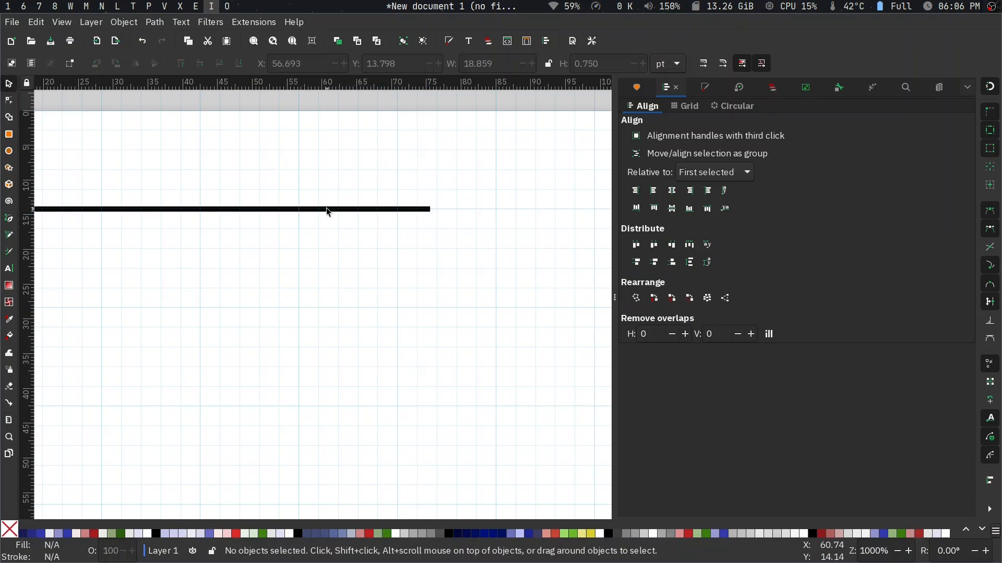
- Set the stroke width of the second, shorter line to 2 pt
click(328, 210)
click(706, 88)
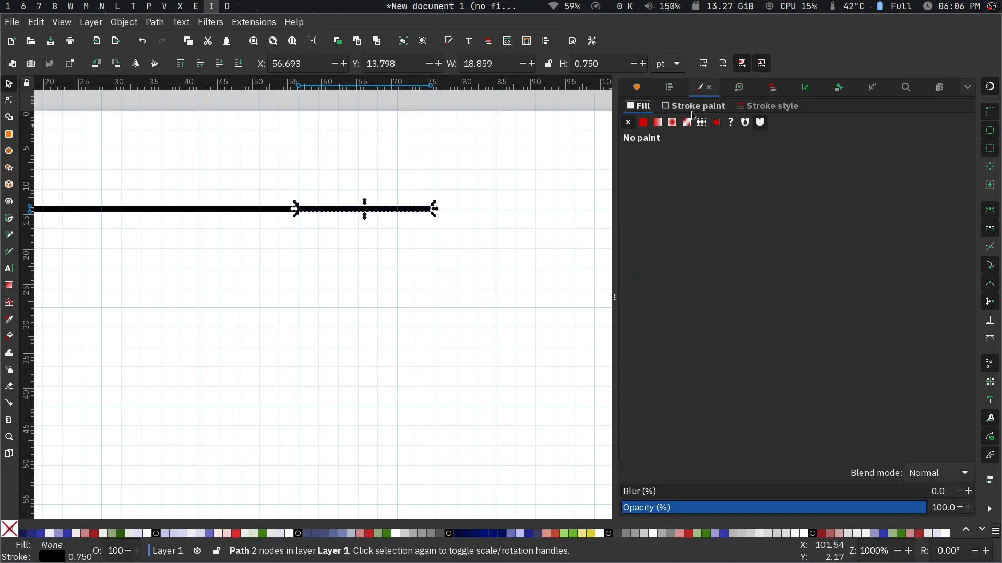
click(758, 107)
click(689, 126)
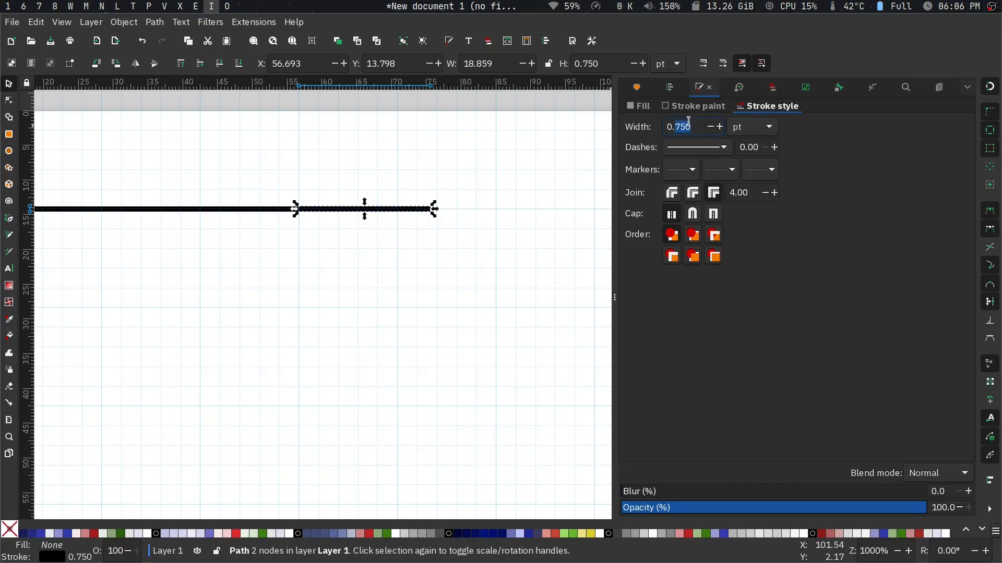
text(2)
key(Return)
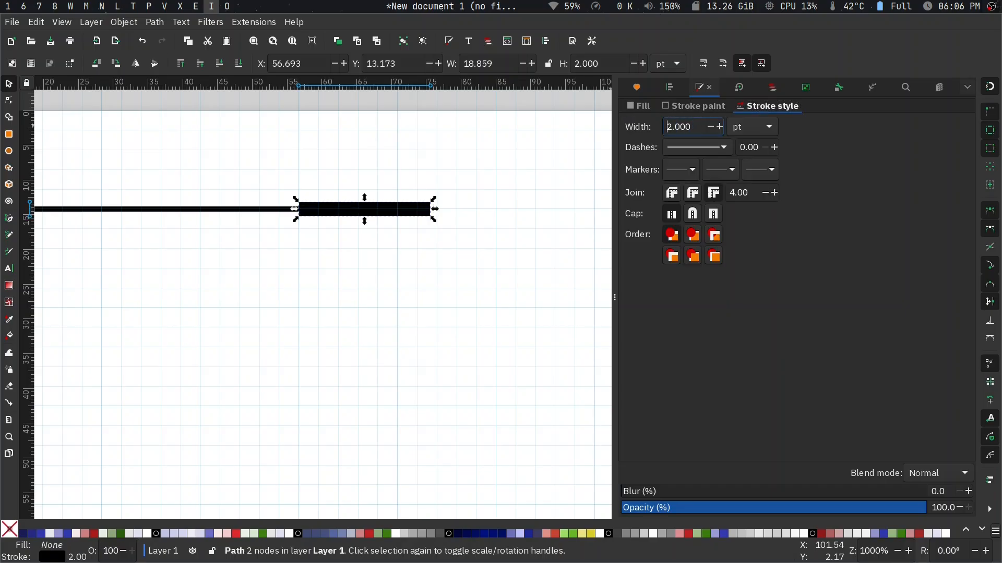
- Delete both horizontal lines from the page
click(347, 255)
click(368, 212)
key(Delete)
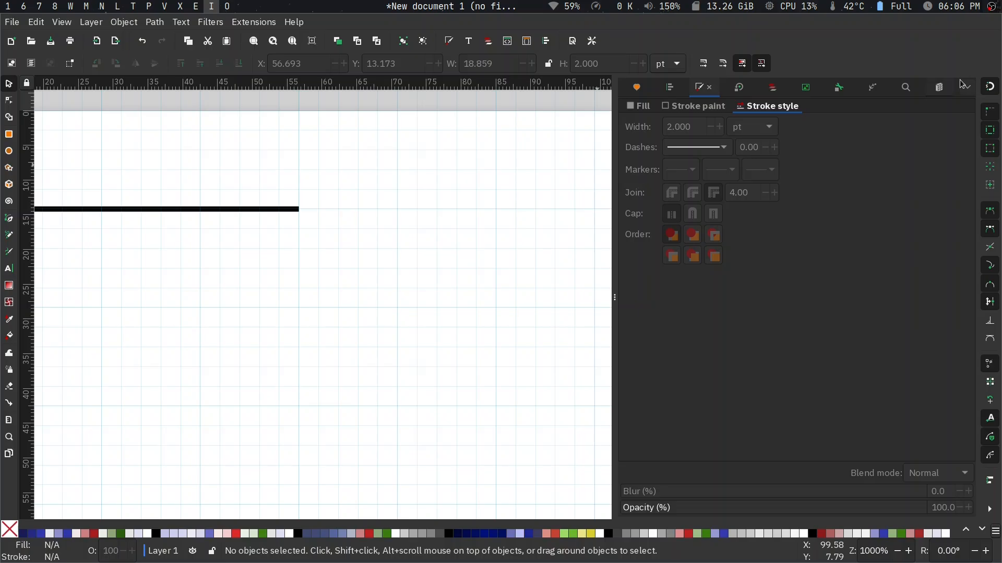
click(255, 209)
key(Delete)
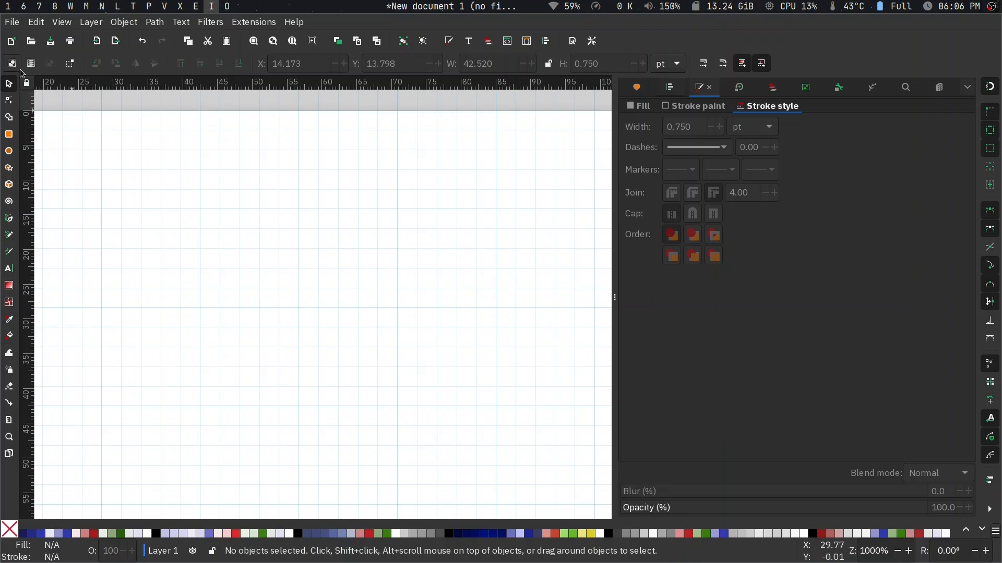
- Review the grid's X and Y spacing in the document properties, close them, and look at the Fill and Stroke command
scroll(104, 175, left, 6)
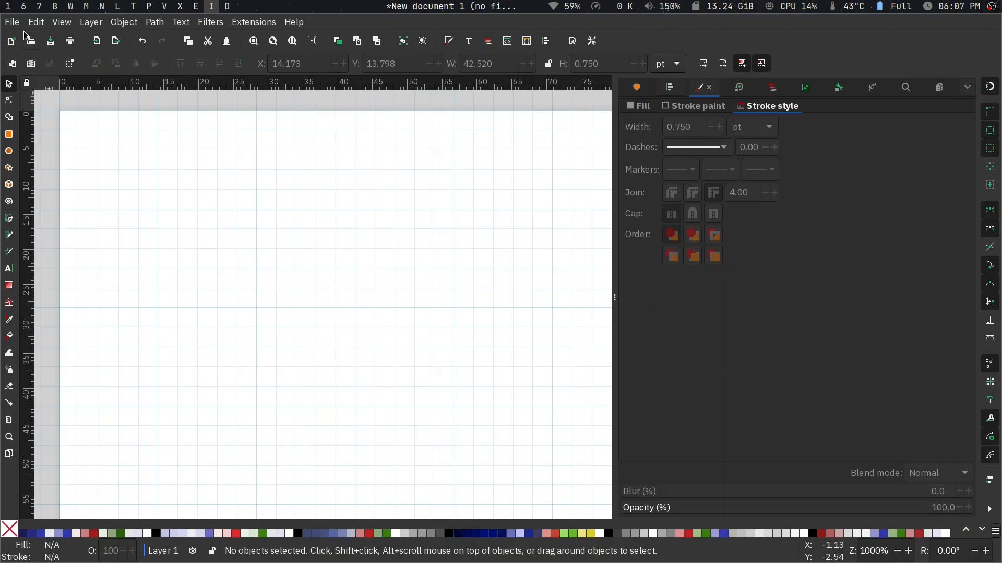
click(11, 22)
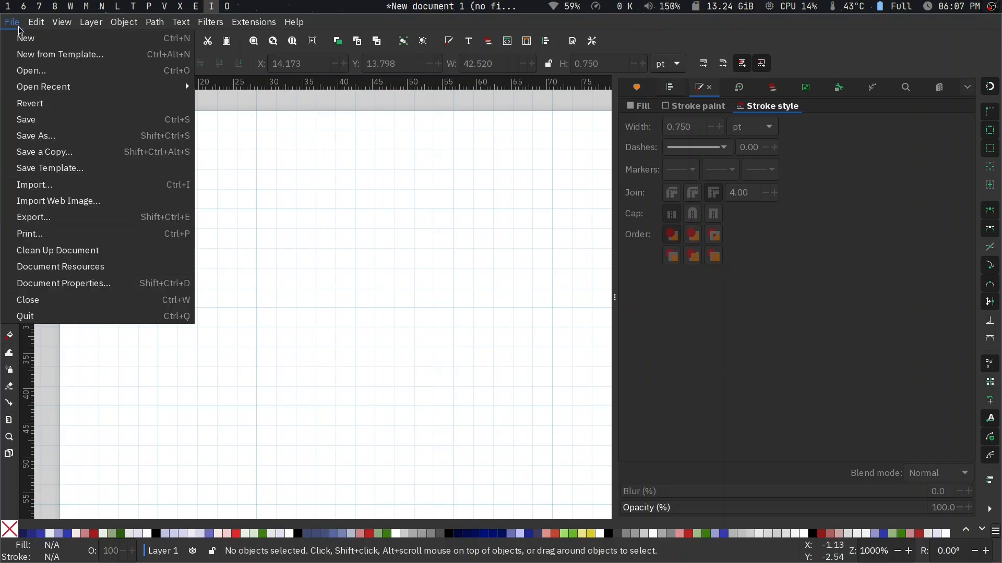
click(65, 287)
click(443, 143)
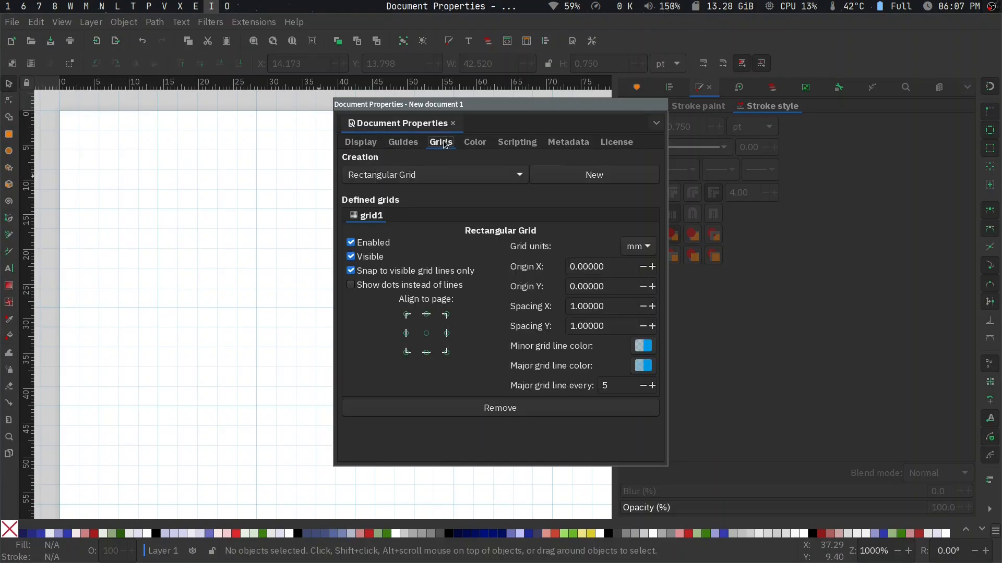
drag(604, 312, 548, 329)
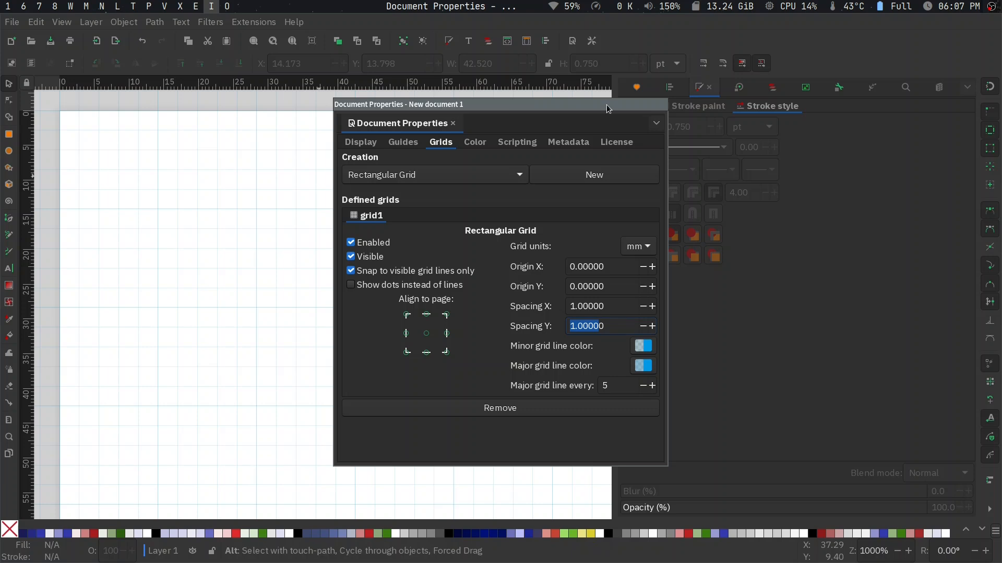
key(alt+F4)
click(133, 20)
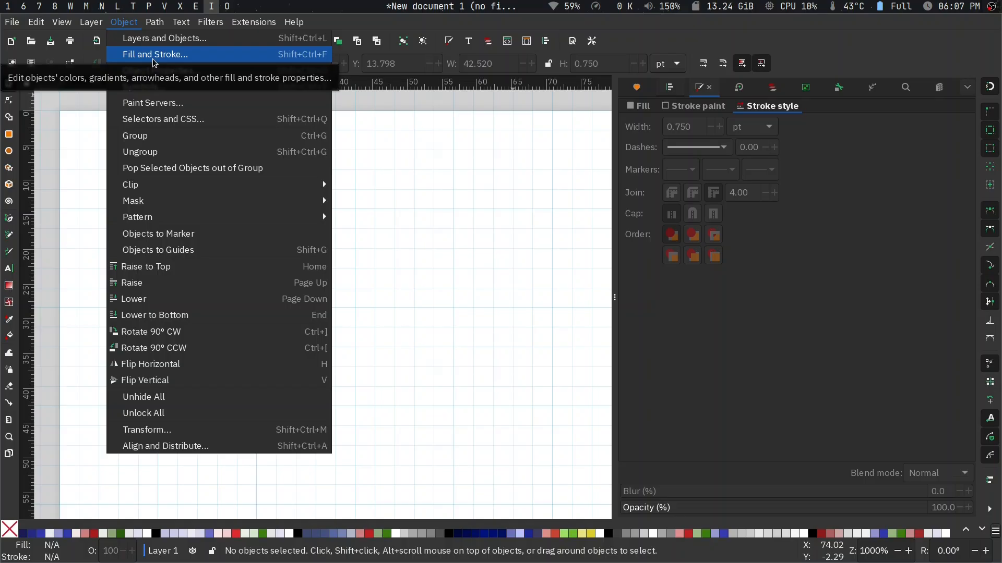
click(478, 203)
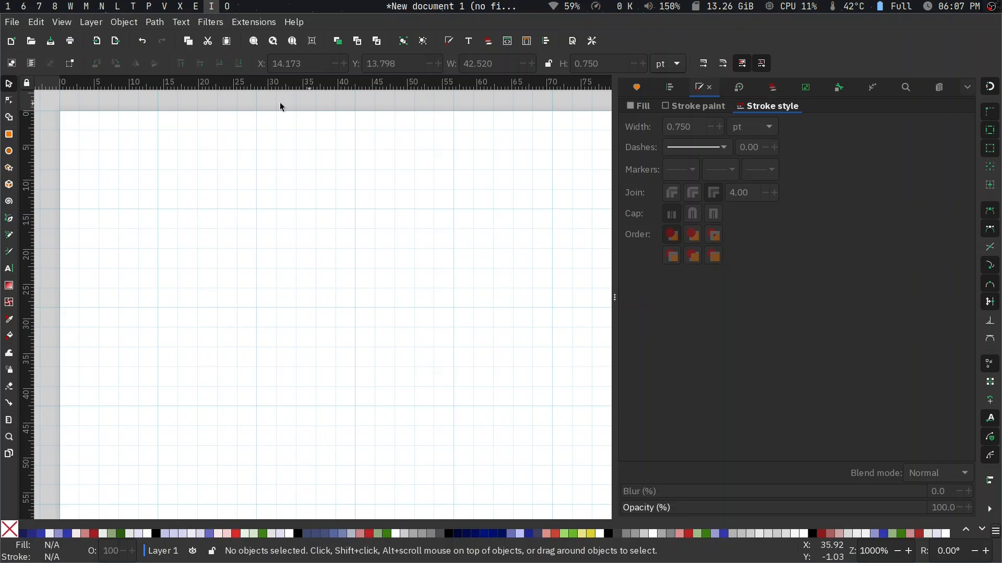
- Look at the options for saving the document as a template, including setting it as the default, and cancel without saving
click(20, 27)
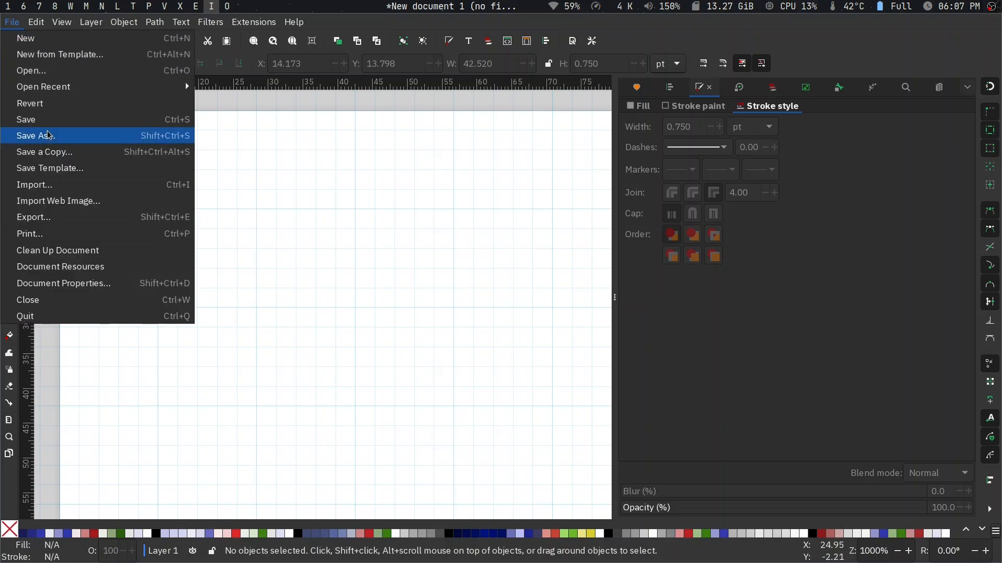
click(53, 164)
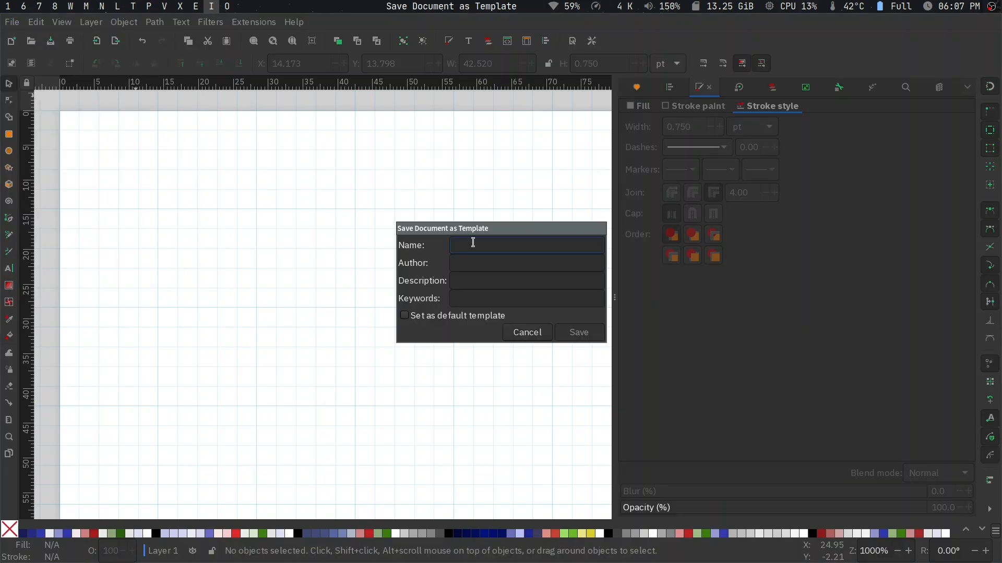
click(406, 316)
click(532, 332)
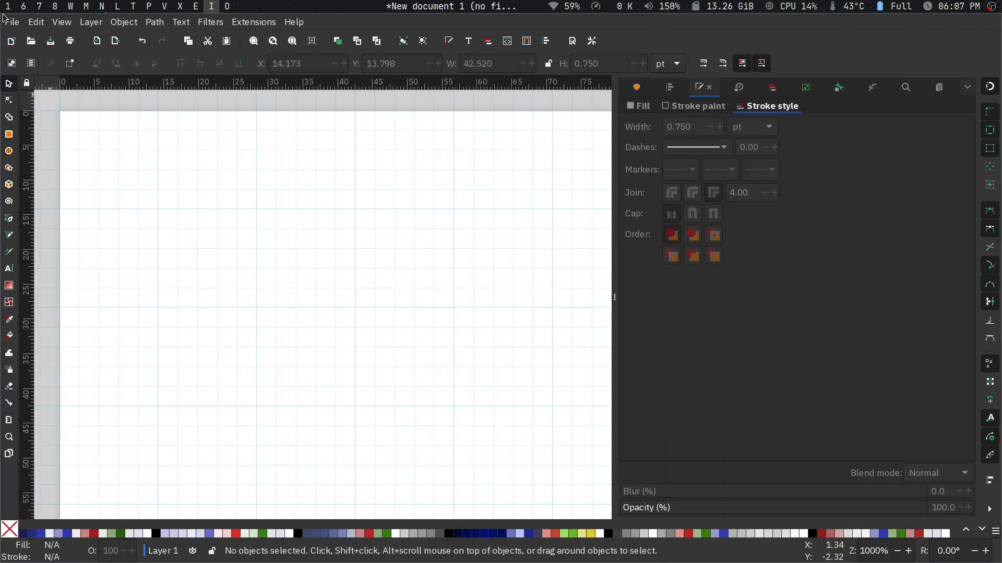
- Draw a diagonal straight line about 36 pt wide and 13.5 pt high, rising to the right, and select it
key(b)
click(178, 298)
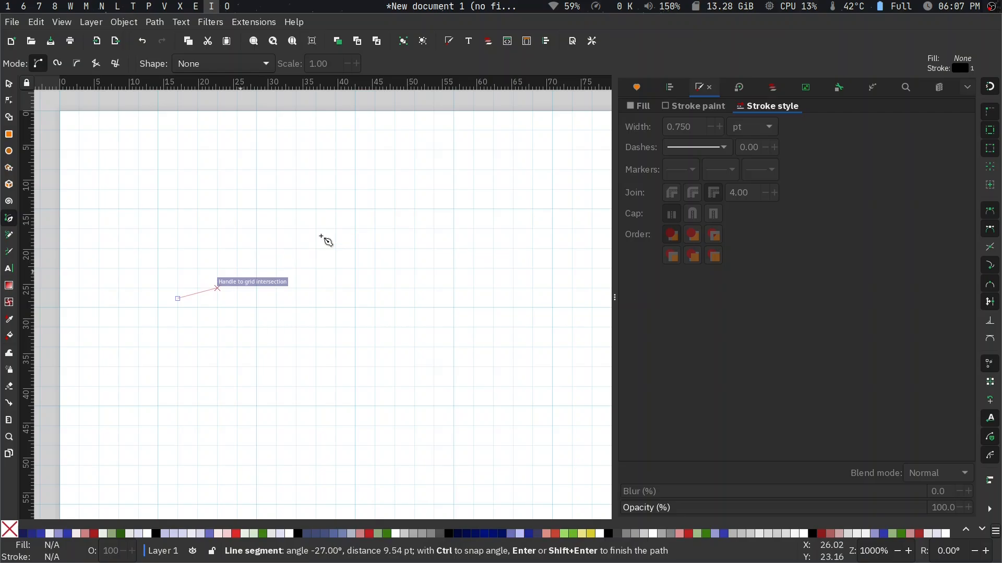
double_click(429, 209)
key(Escape)
key(s)
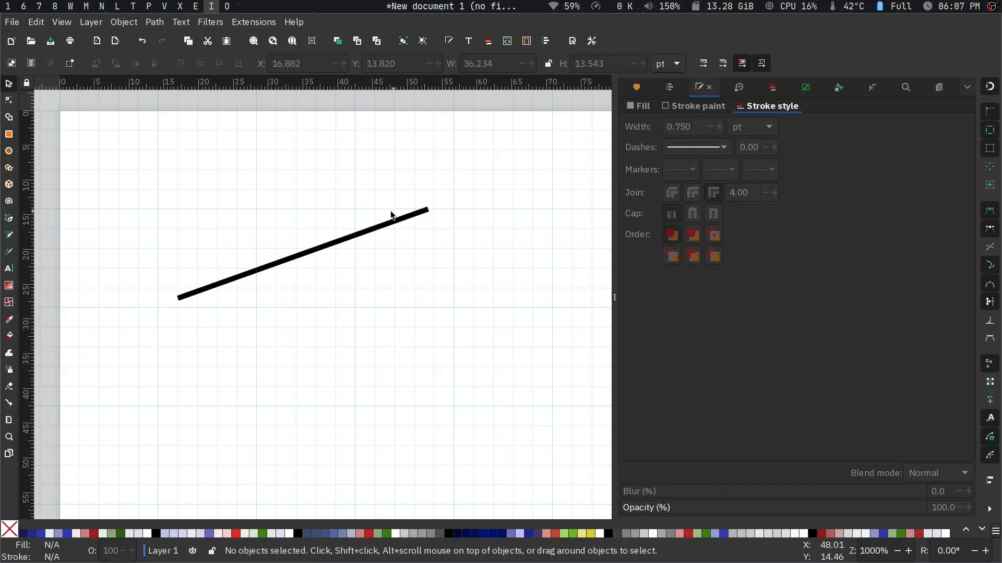
click(380, 227)
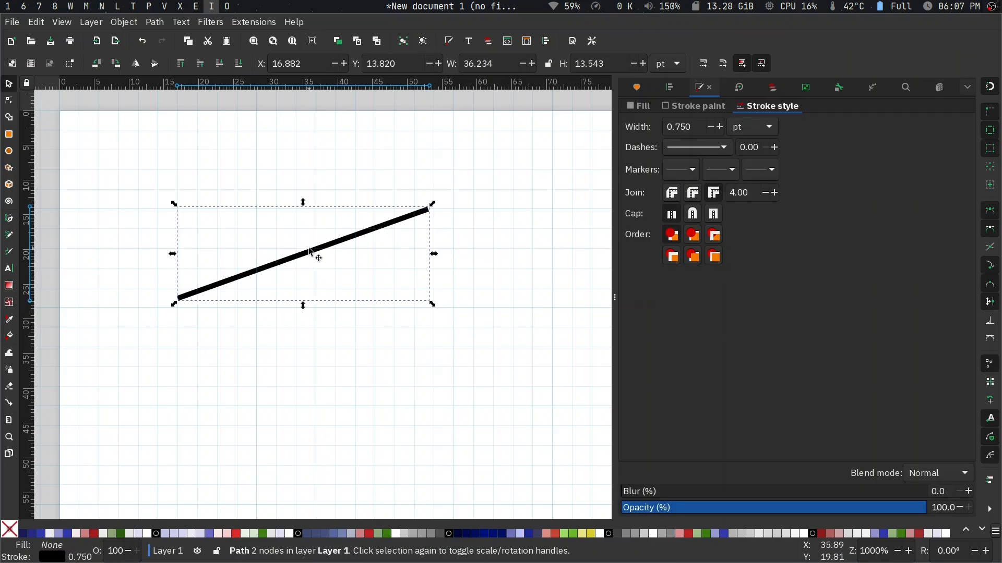
- Delete the diagonal line from the page
click(213, 319)
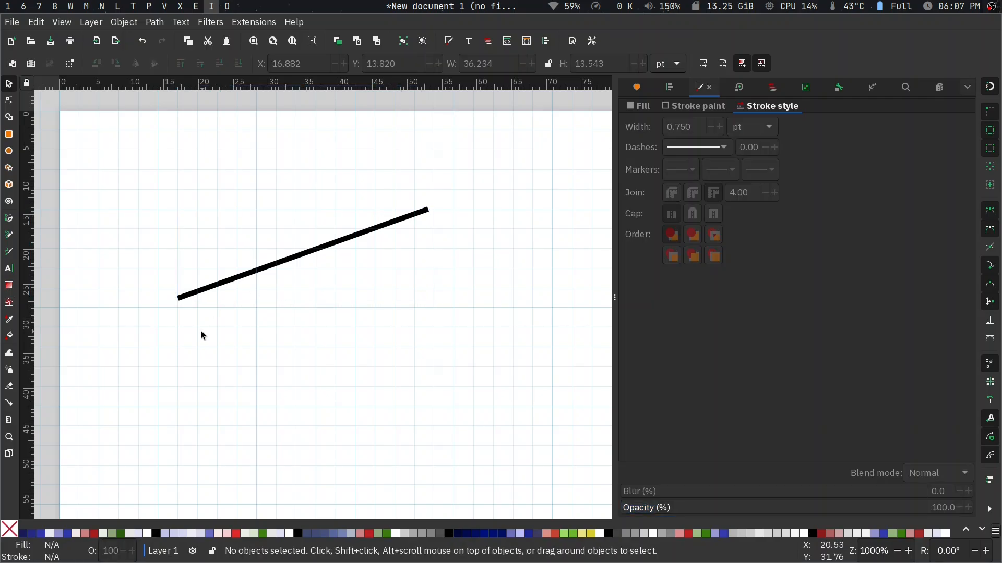
click(254, 273)
key(Delete)
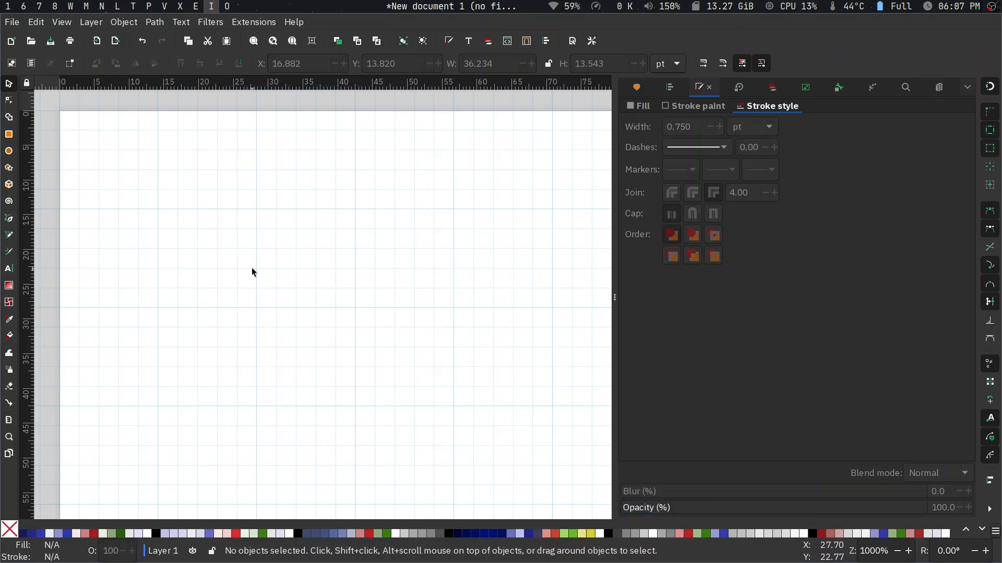
- Draw a horizontal straight line about 30 pt long near the page's upper edge with the Pen tool
click(12, 225)
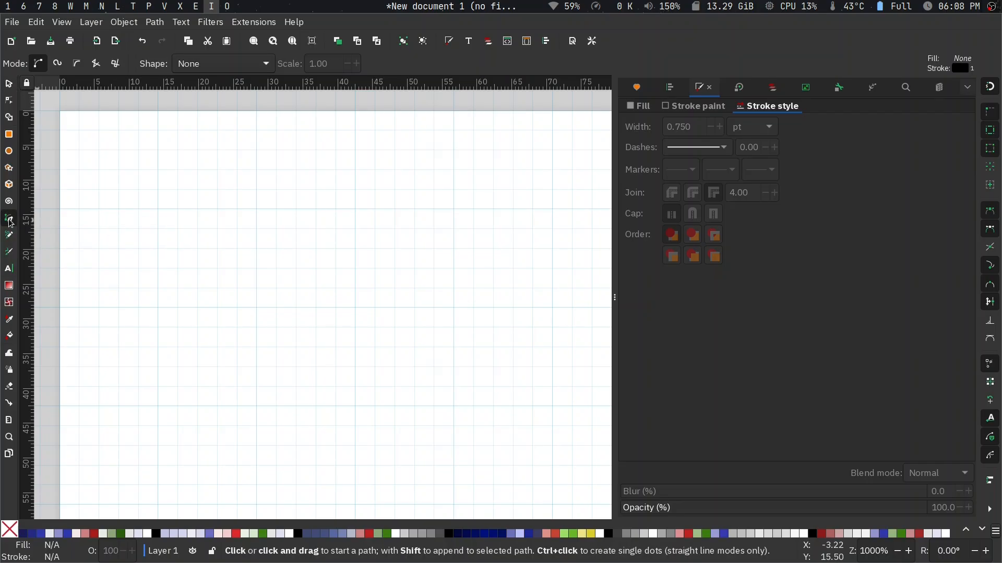
click(197, 229)
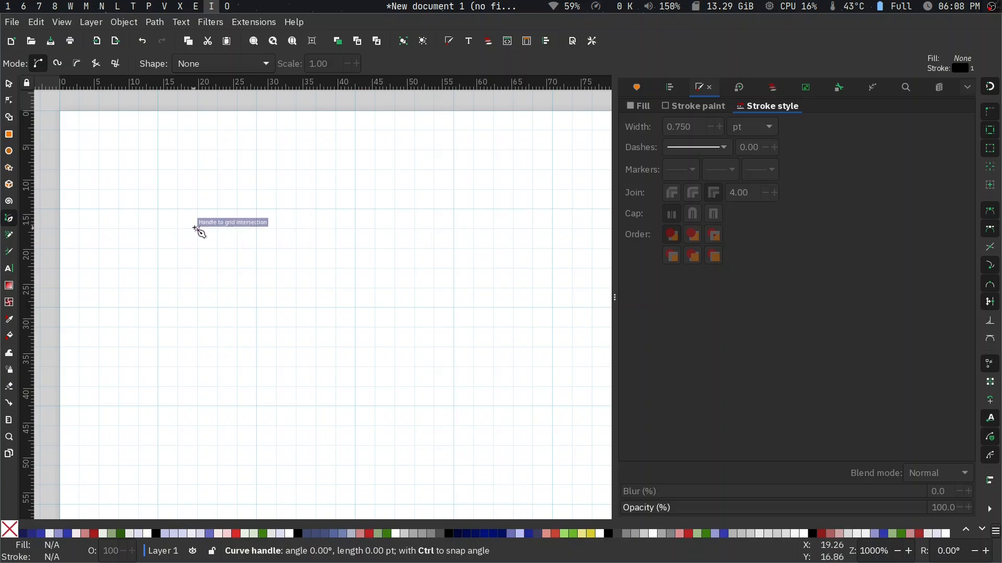
double_click(410, 230)
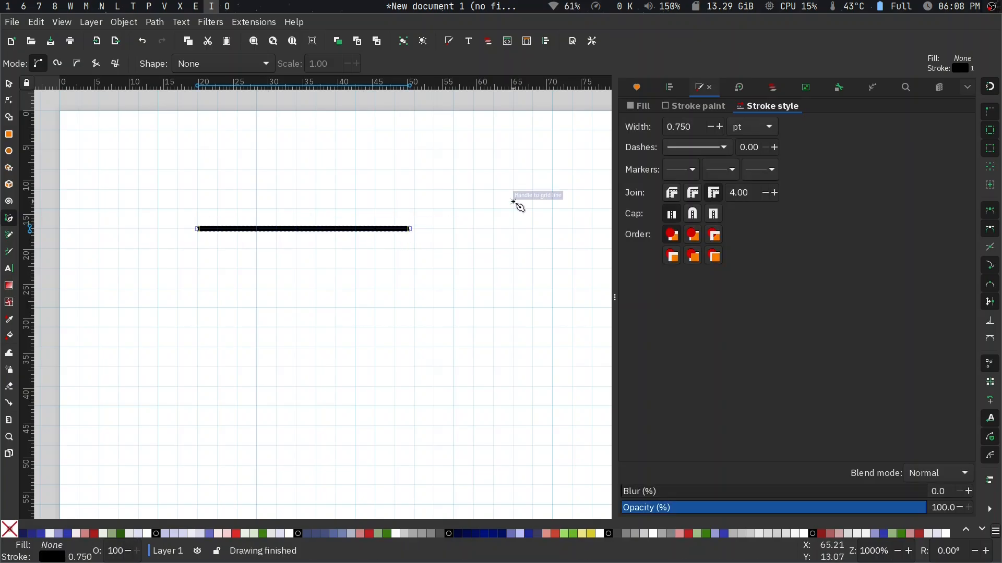
- Set the horizontal line's stroke width to 1 pt and reselect the line to check its stroke style
double_click(685, 127)
triple_click(686, 127)
text(1)
key(Return)
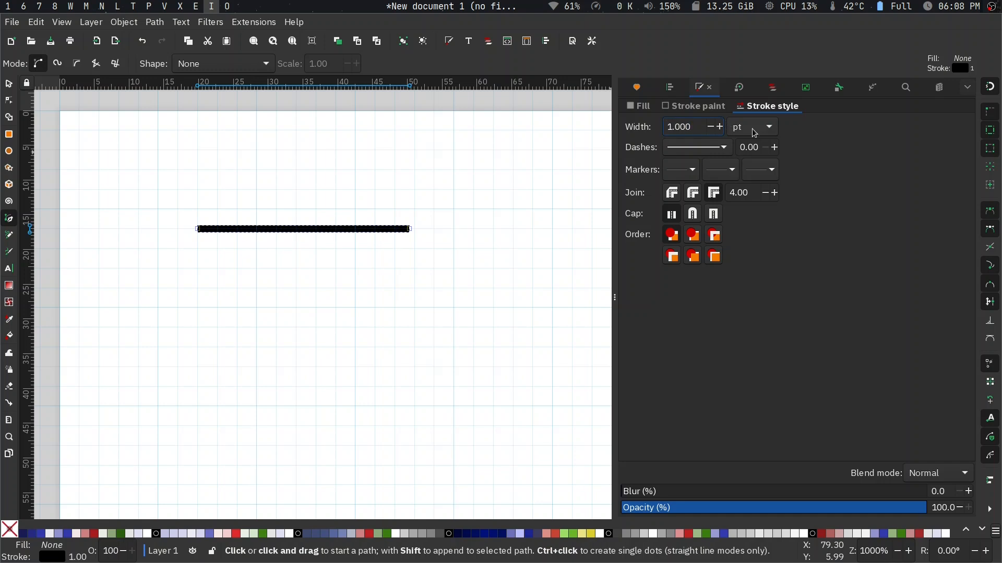
key(Escape)
key(s)
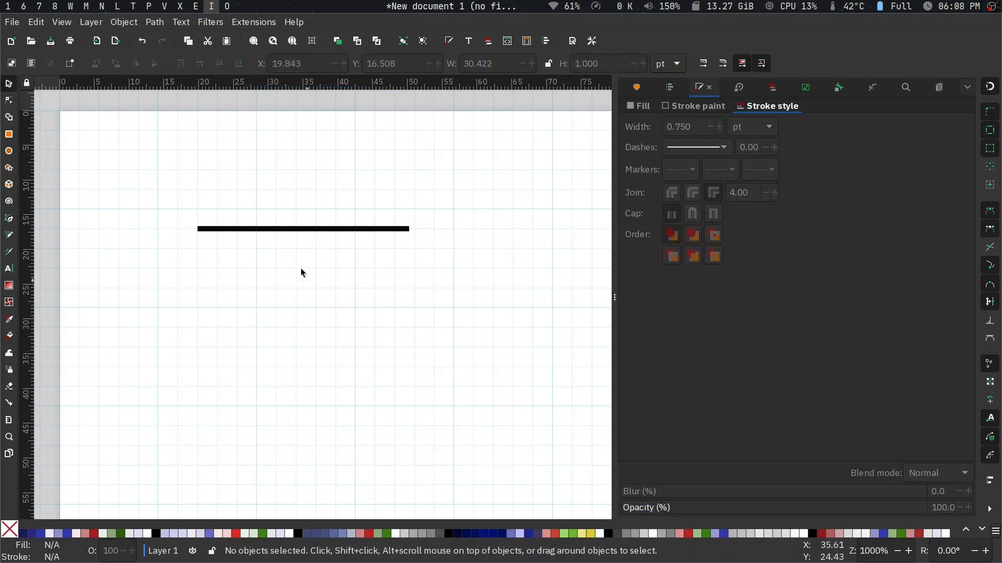
click(282, 228)
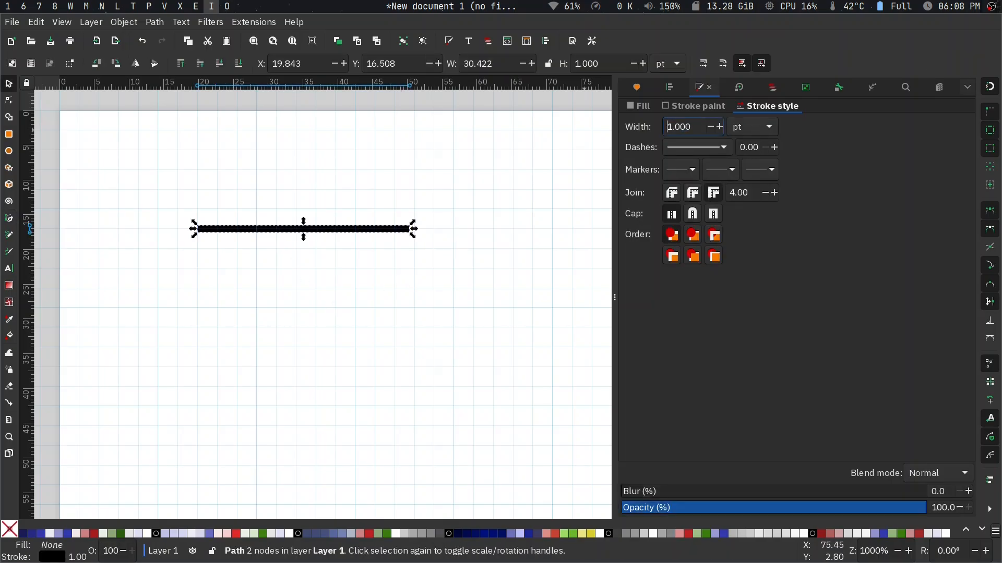
click(368, 355)
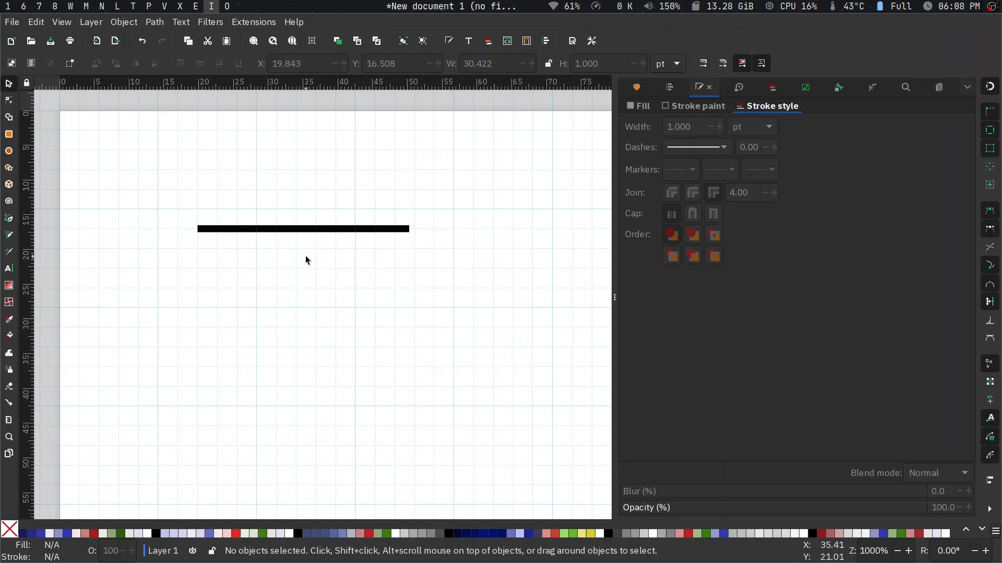
click(287, 227)
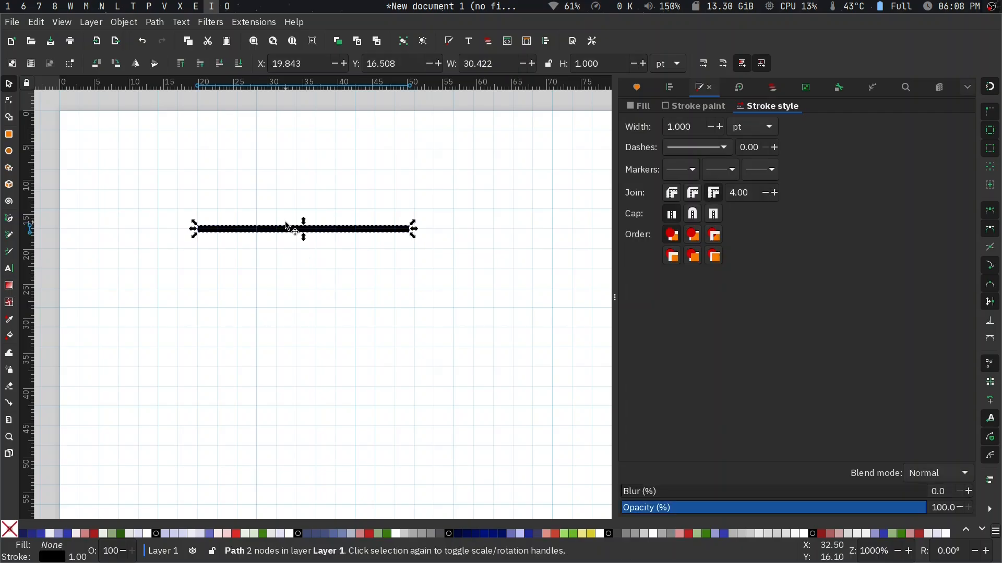
- Review the Pen tool's preferences for the style of new objects, close them, and look at the file saving commands
double_click(14, 220)
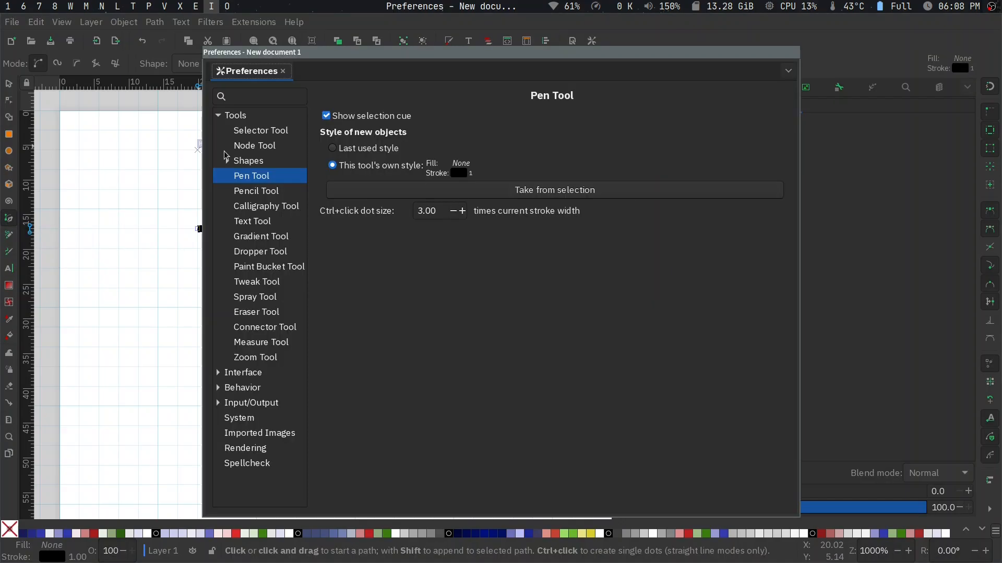
drag(397, 49, 313, 82)
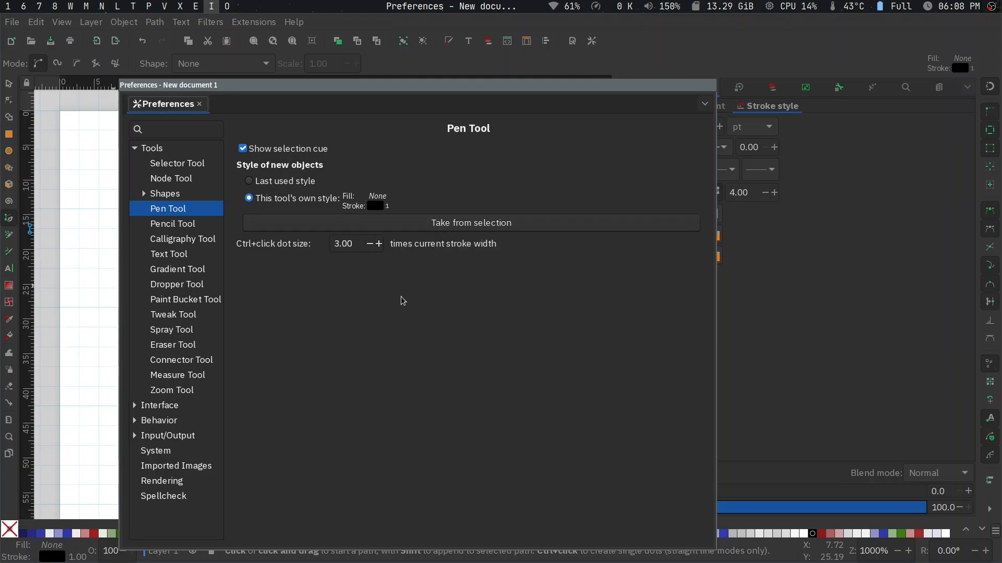
key(Escape)
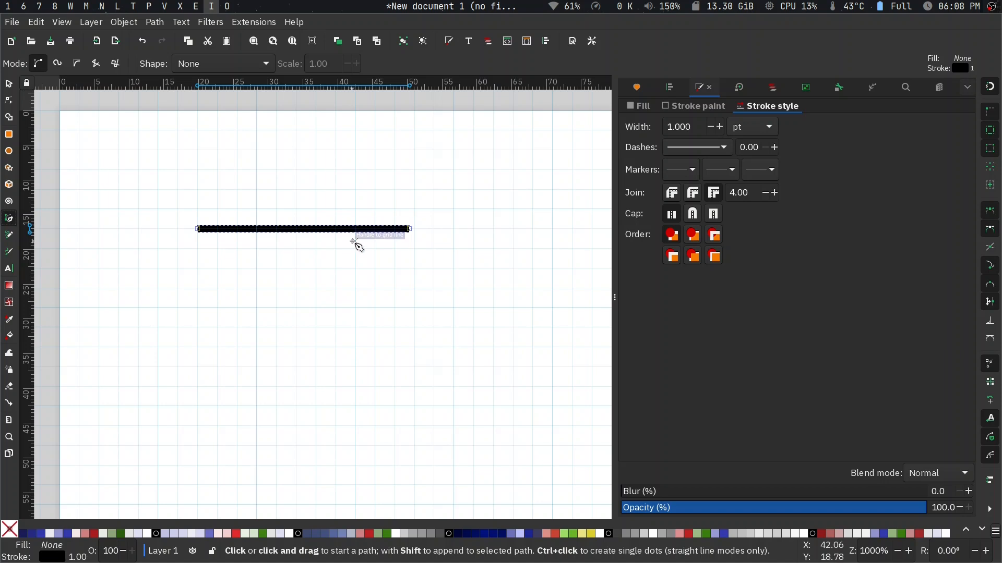
click(13, 23)
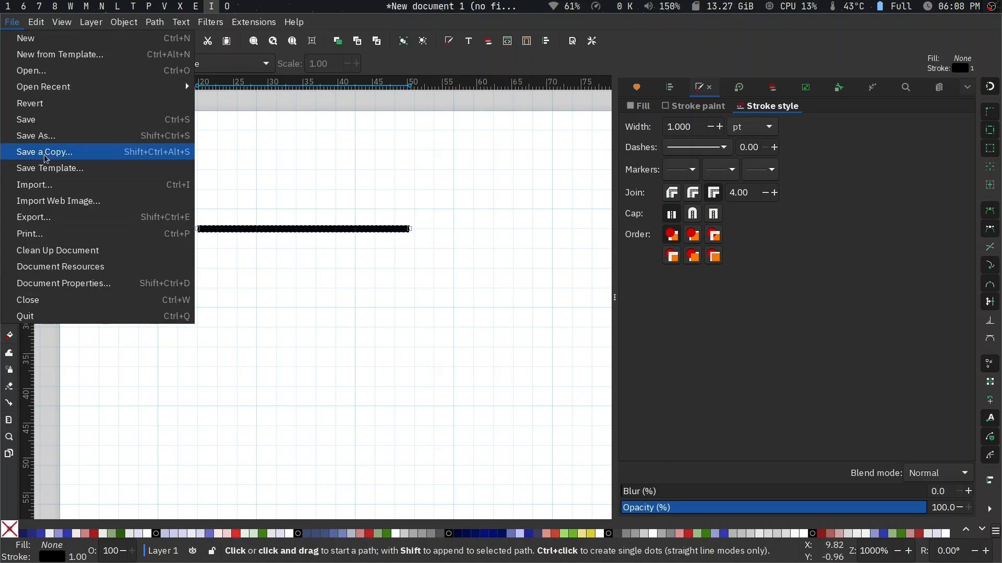
click(222, 323)
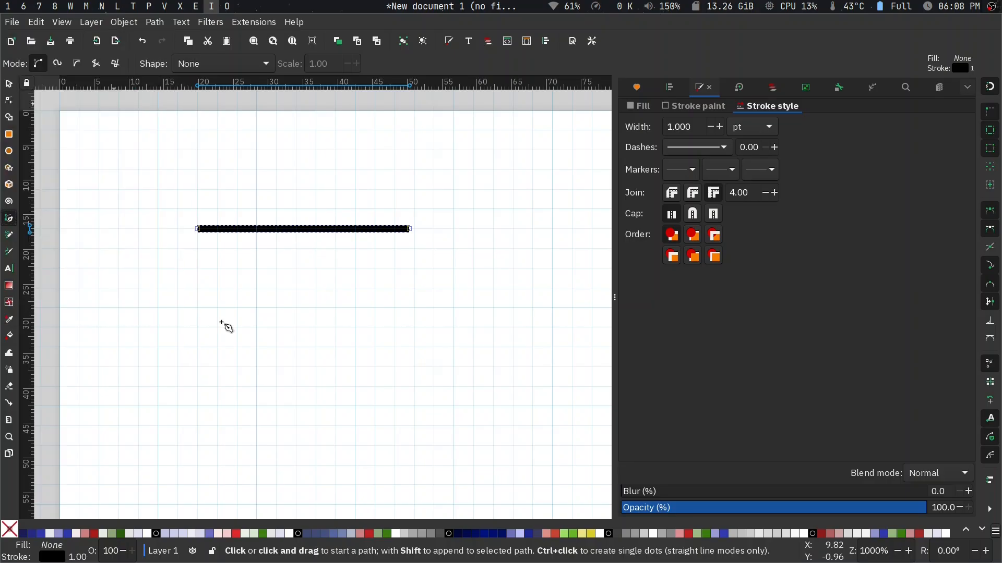
- Delete the horizontal line from the page
key(s)
click(303, 230)
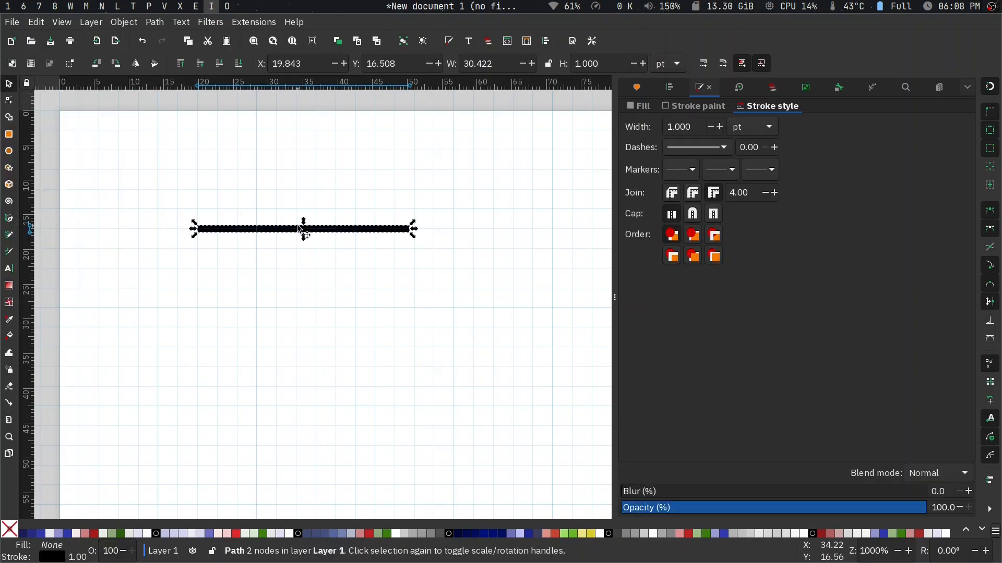
key(Delete)
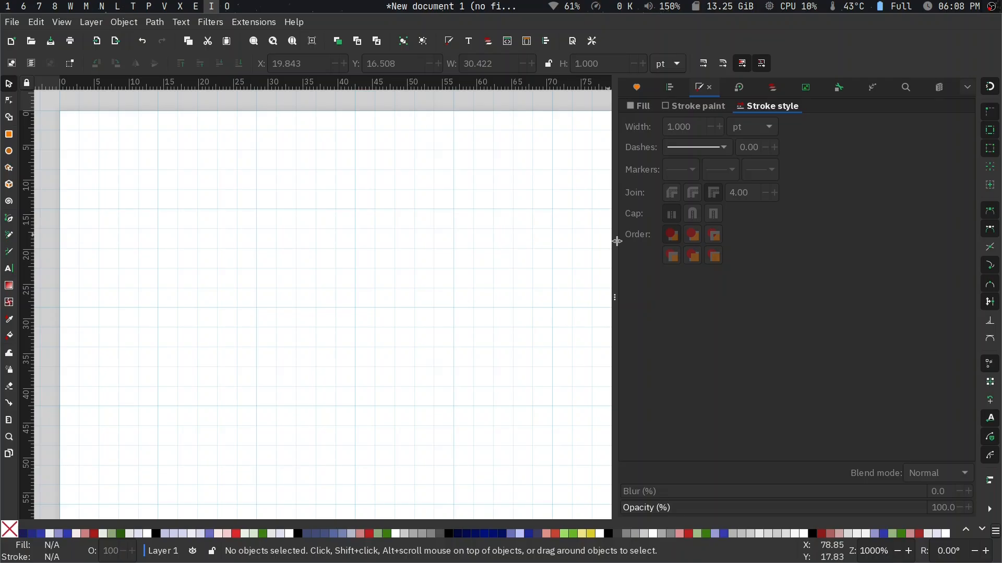
- Check circuitikz_1mm_grid.svg in the browser's GitHub repository and in Dolphin's symbols folder, and return to Inkscape
drag(614, 239, 655, 239)
key(super+7)
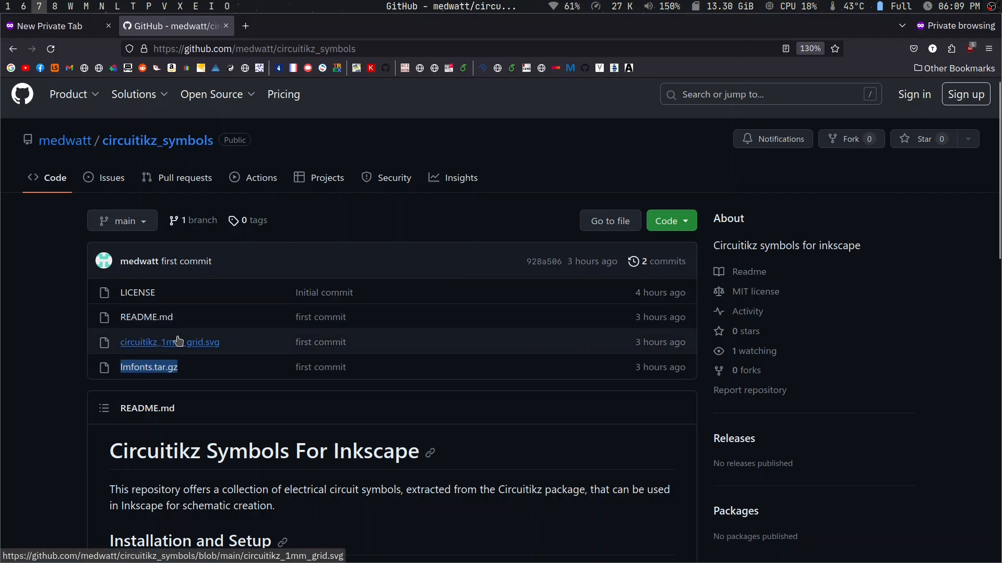
key(super+d)
key(super+e)
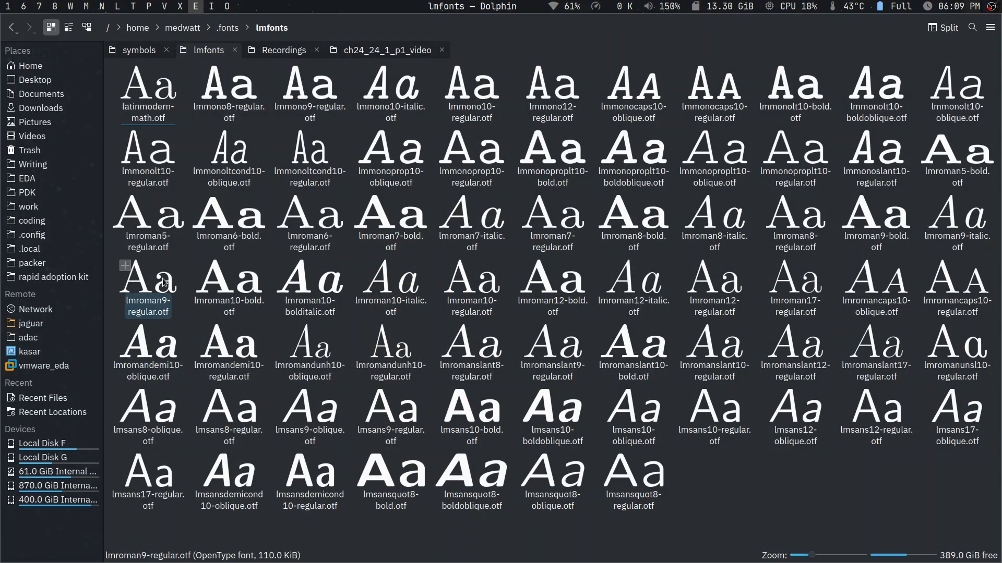
click(141, 55)
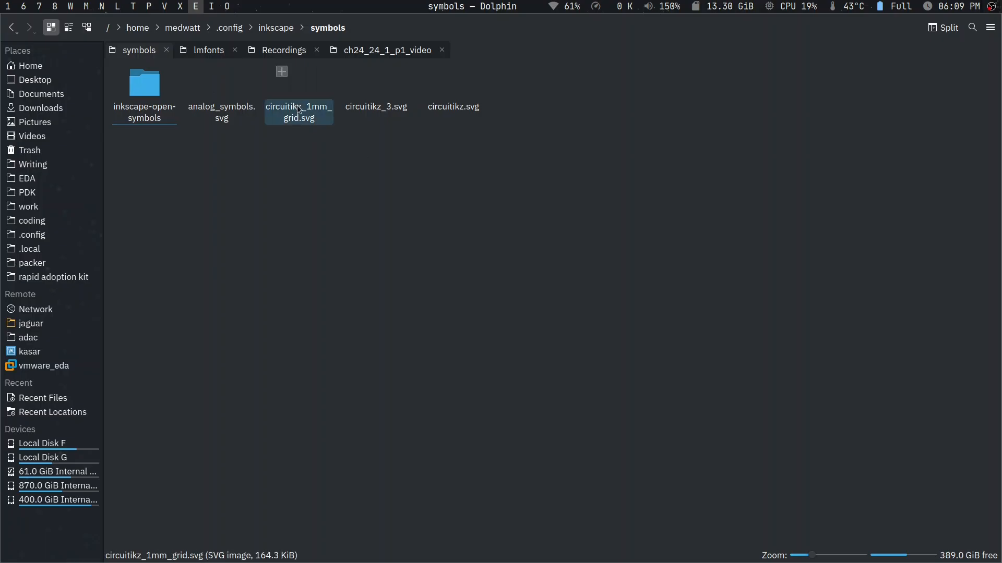
key(super+7)
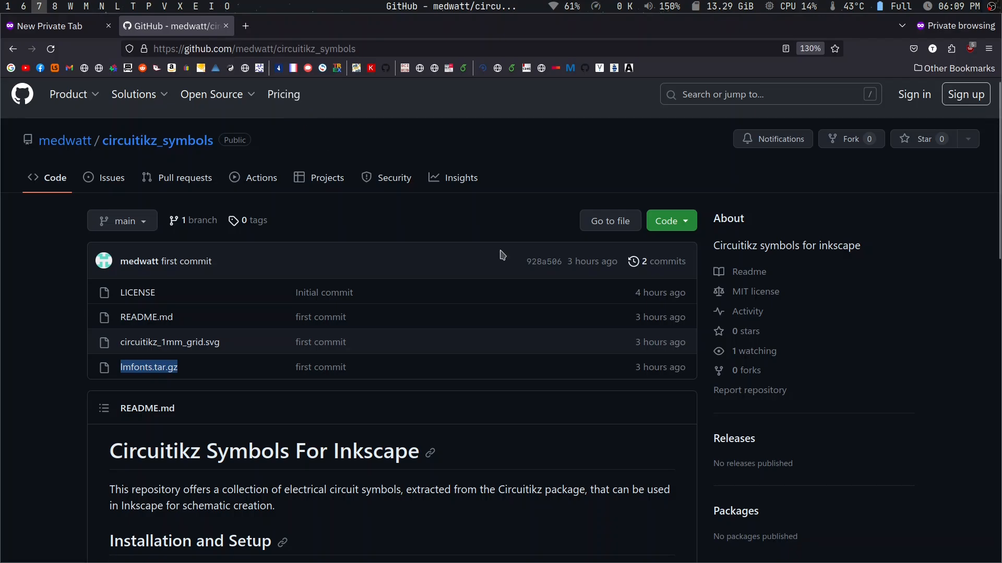
key(super+i)
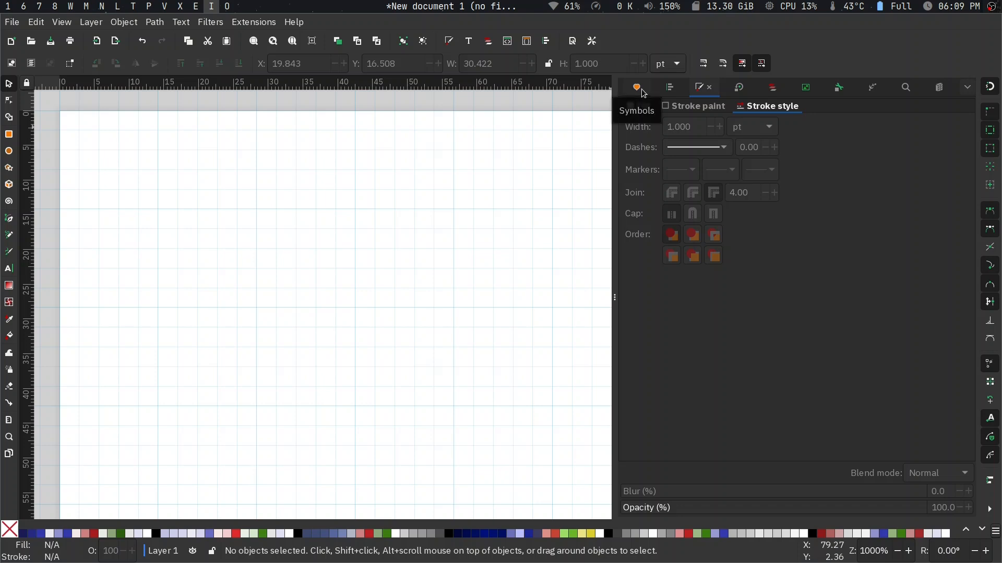
- Show the circuitikz_1mm_grid symbol set, widen its panel to view all symbols, and narrow it to about half the window
click(636, 90)
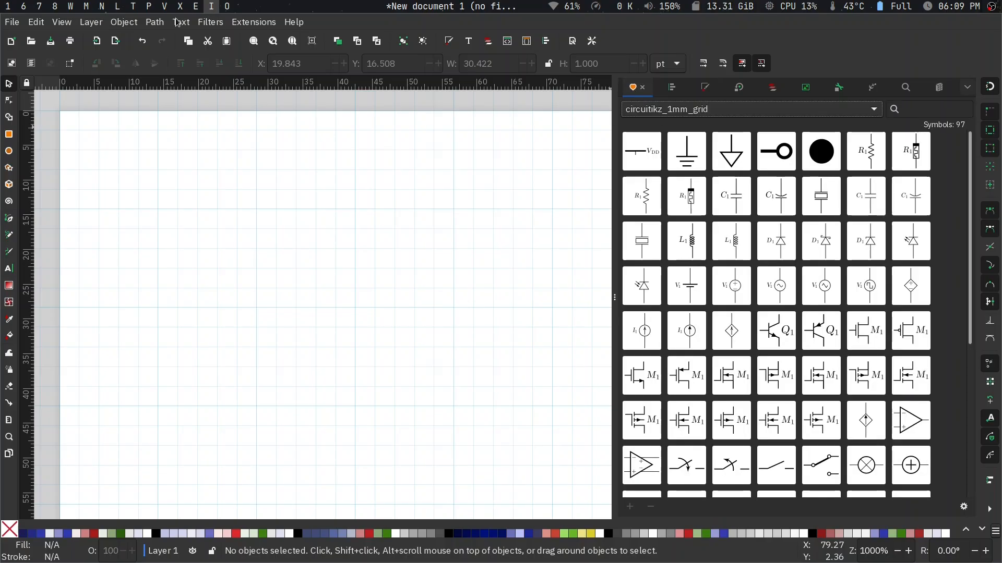
click(130, 23)
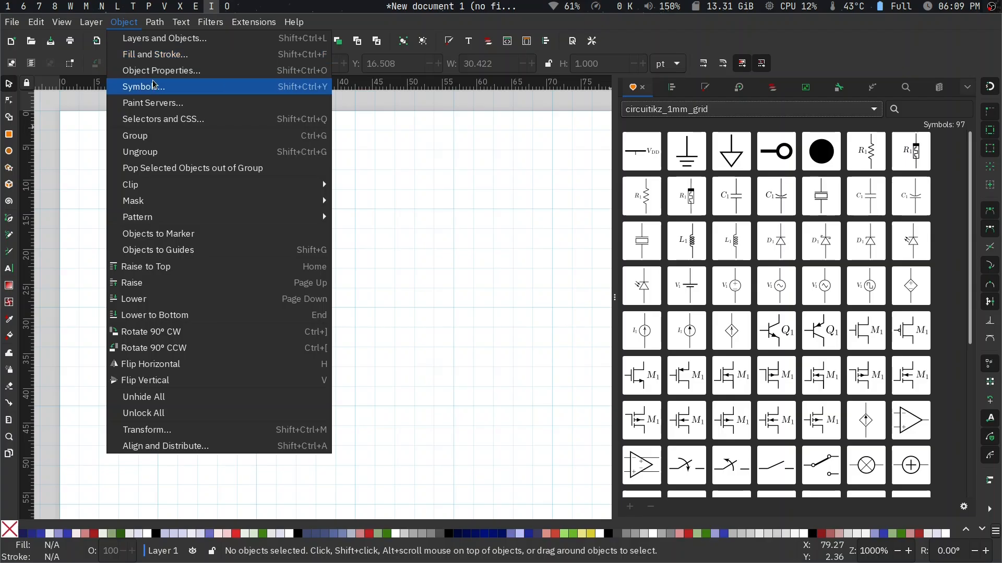
click(609, 212)
drag(613, 216, 269, 209)
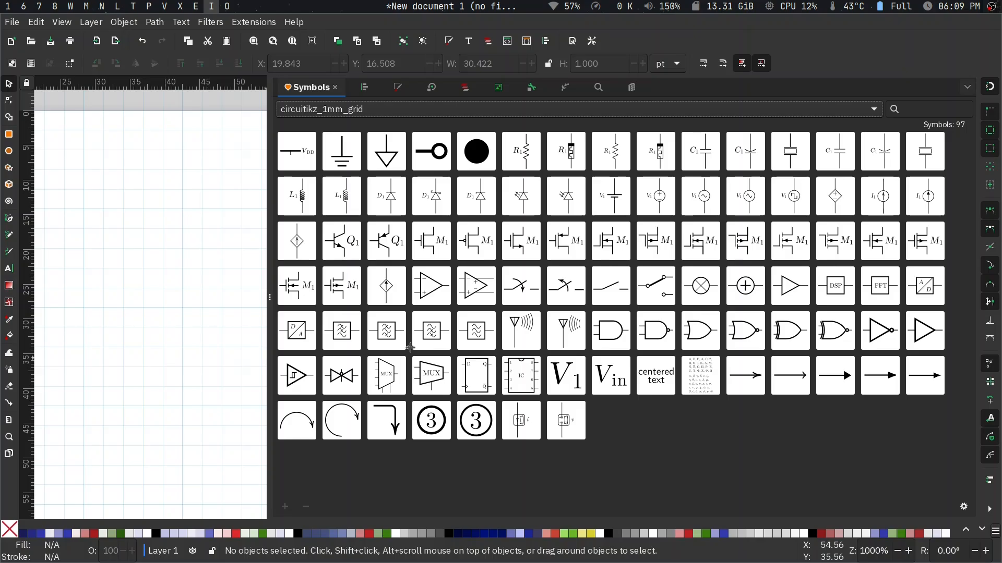
drag(268, 292, 541, 272)
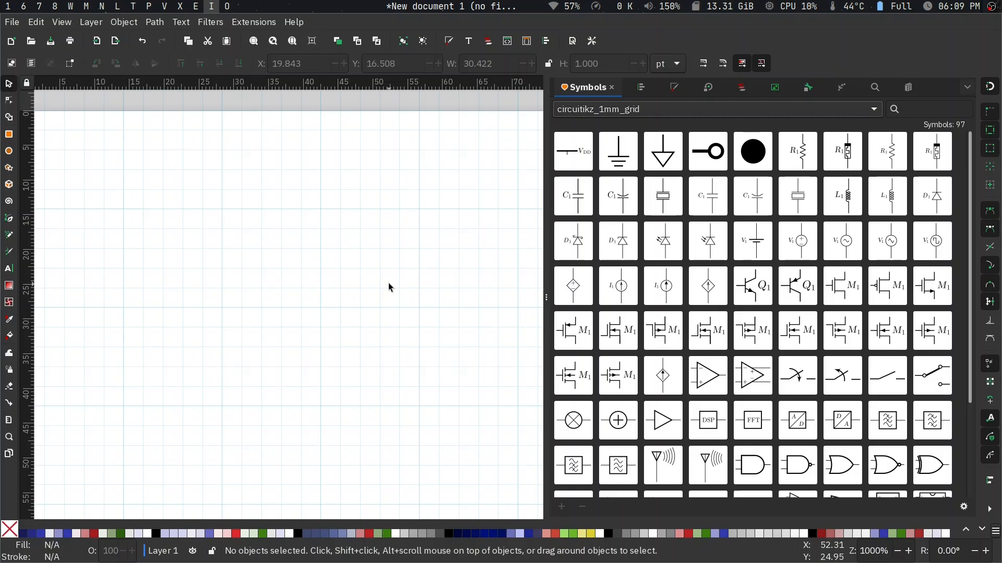
- Place the nmos analog transistor symbol inside the page's left edge at about X 64 pt, Y 225 pt
scroll(389, 287, left, 3)
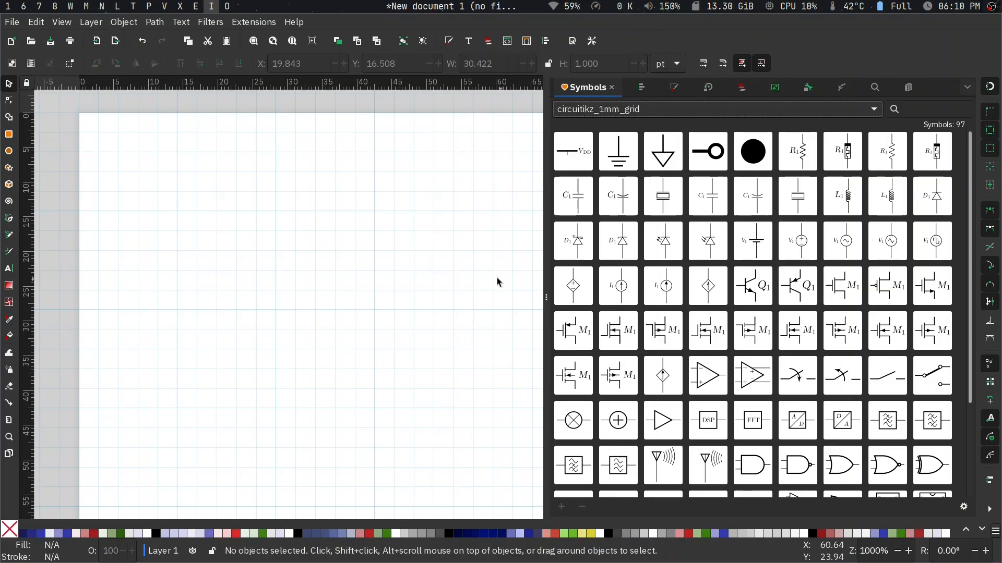
ctrl+scroll(498, 281, down, 1)
ctrl+scroll(497, 278, down, 1)
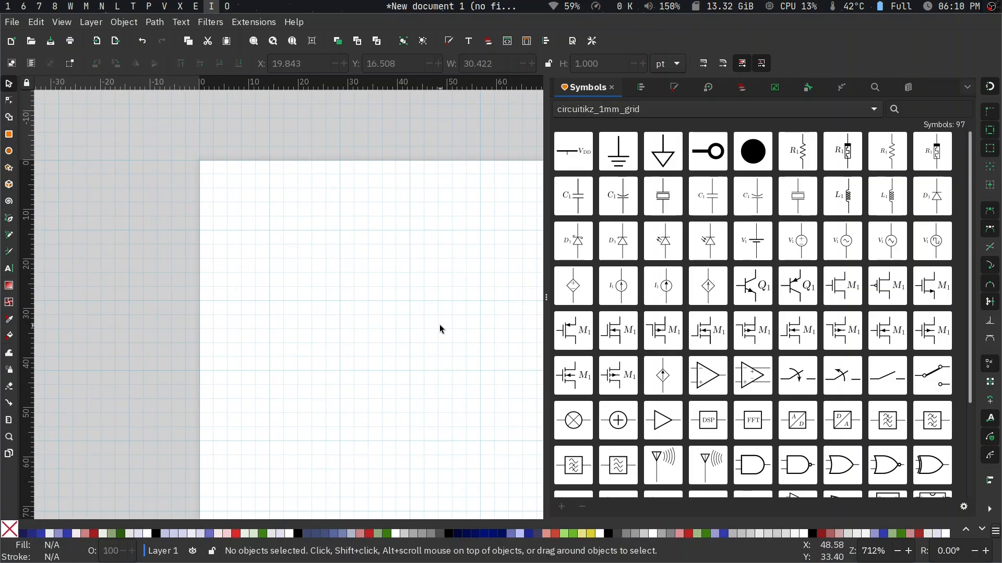
scroll(440, 325, right, 8)
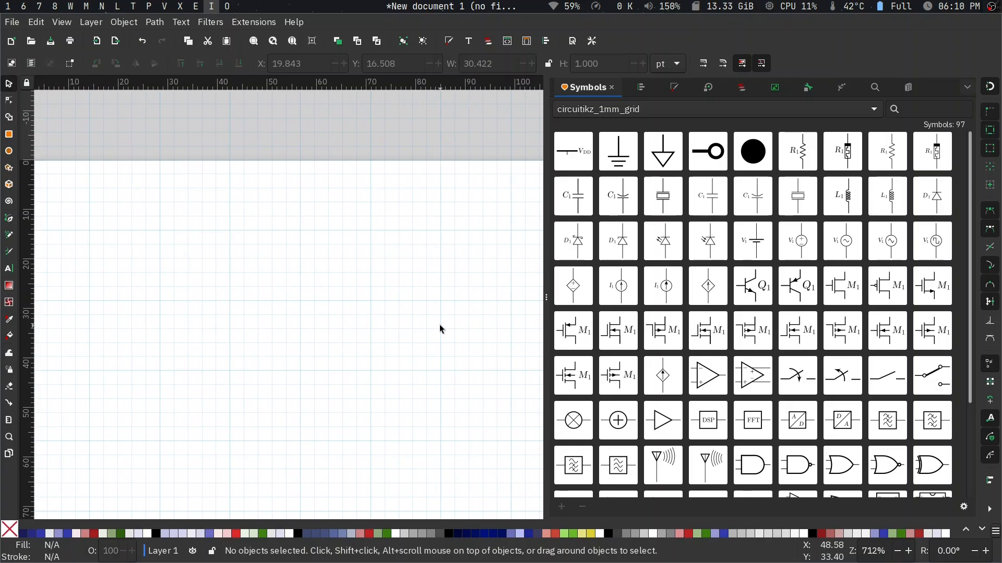
ctrl+scroll(439, 328, down, 5)
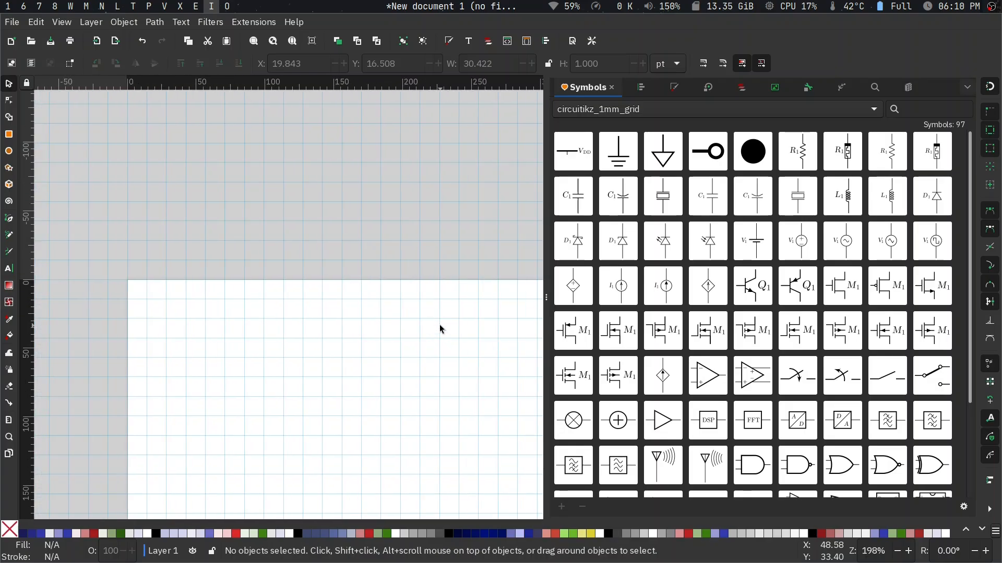
ctrl+scroll(439, 329, down, 3)
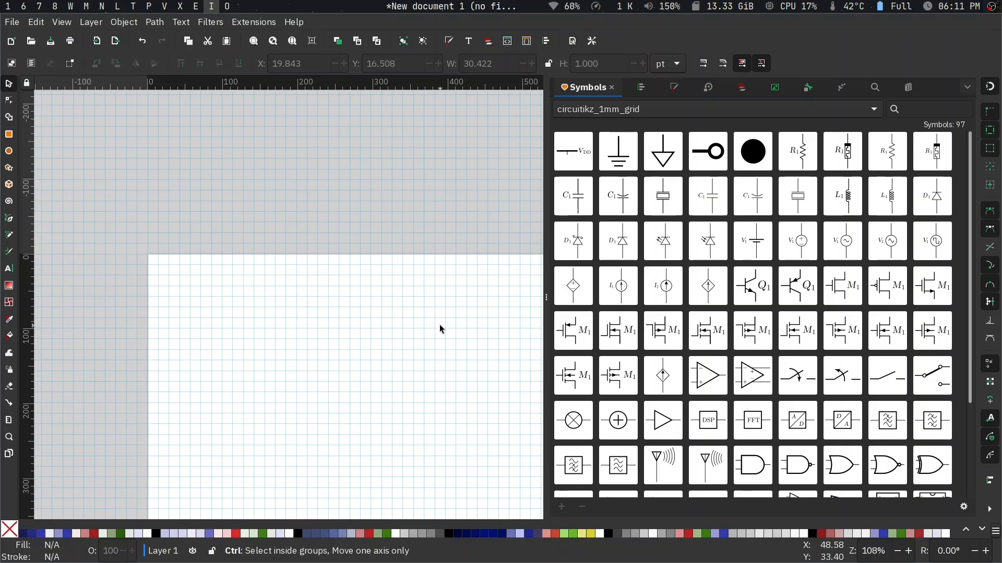
ctrl+scroll(439, 325, down, 1)
scroll(440, 325, right, 3)
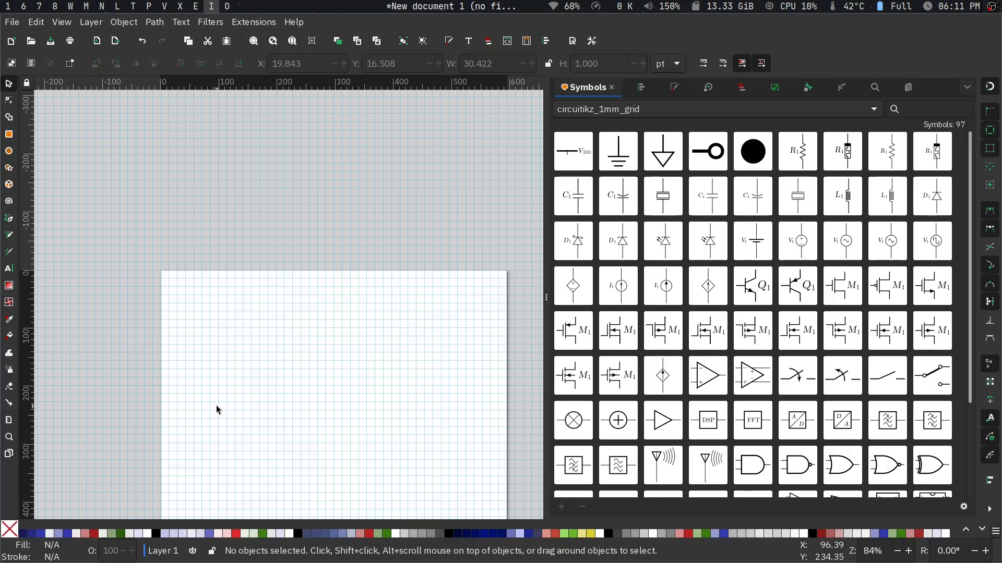
scroll(216, 406, down, 3)
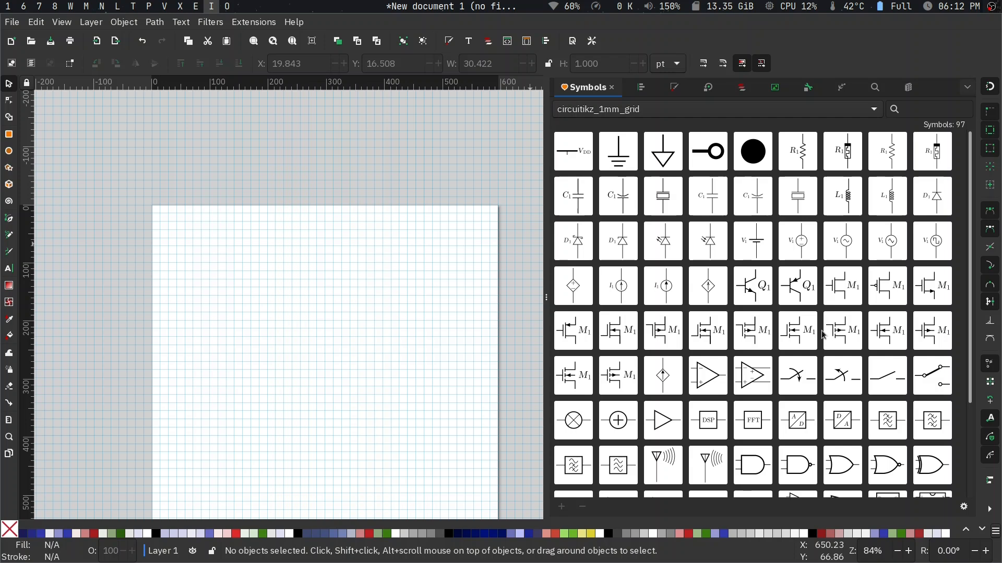
drag(941, 288, 155, 277)
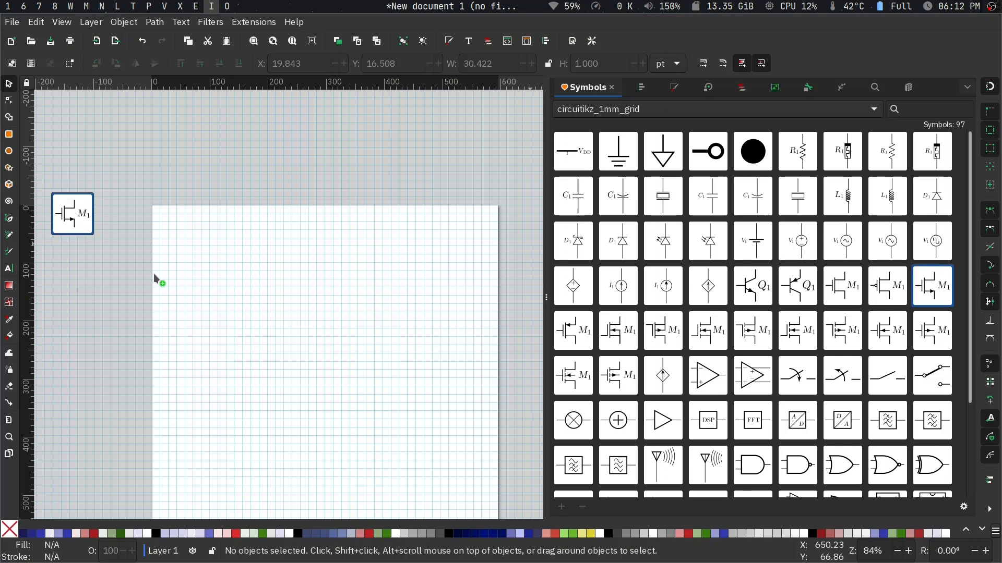
drag(207, 301, 198, 344)
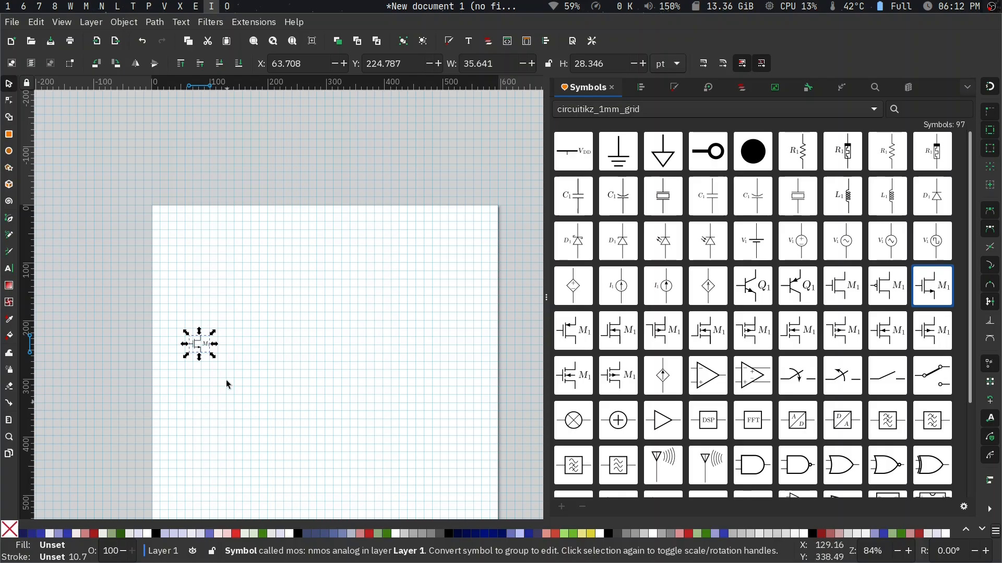
- Move the nmos symbol up the page to about X 65 pt, Y 113 pt and deselect it
ctrl+scroll(226, 353, up, 2)
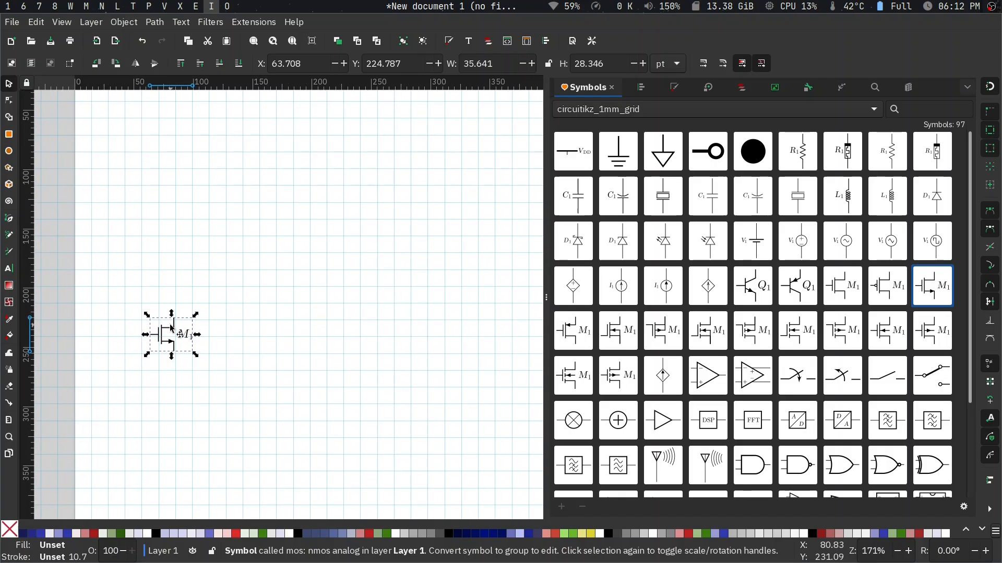
scroll(172, 328, up, 3)
drag(174, 424, 175, 300)
ctrl+scroll(180, 294, up, 4)
ctrl+scroll(180, 292, down, 1)
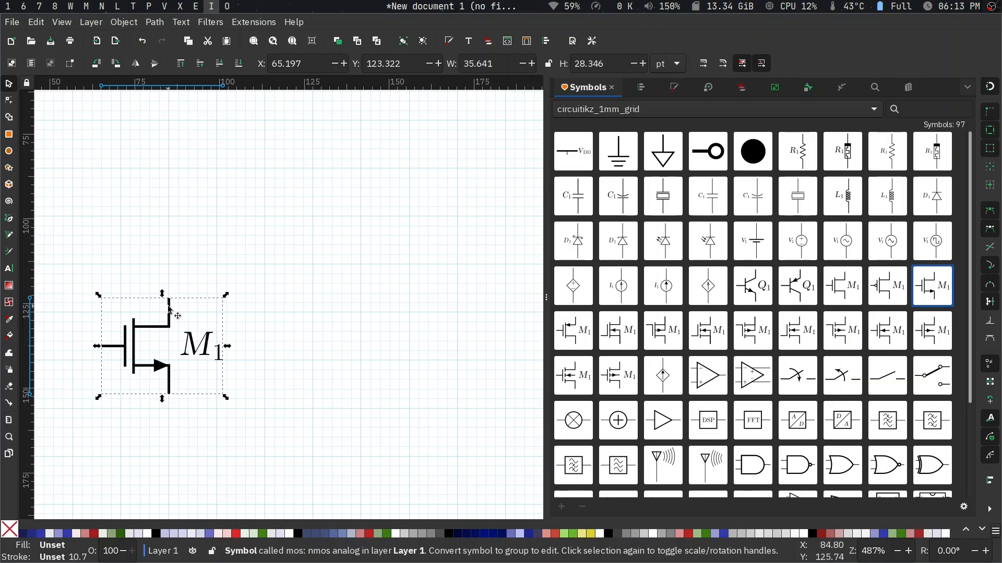
drag(171, 310, 169, 265)
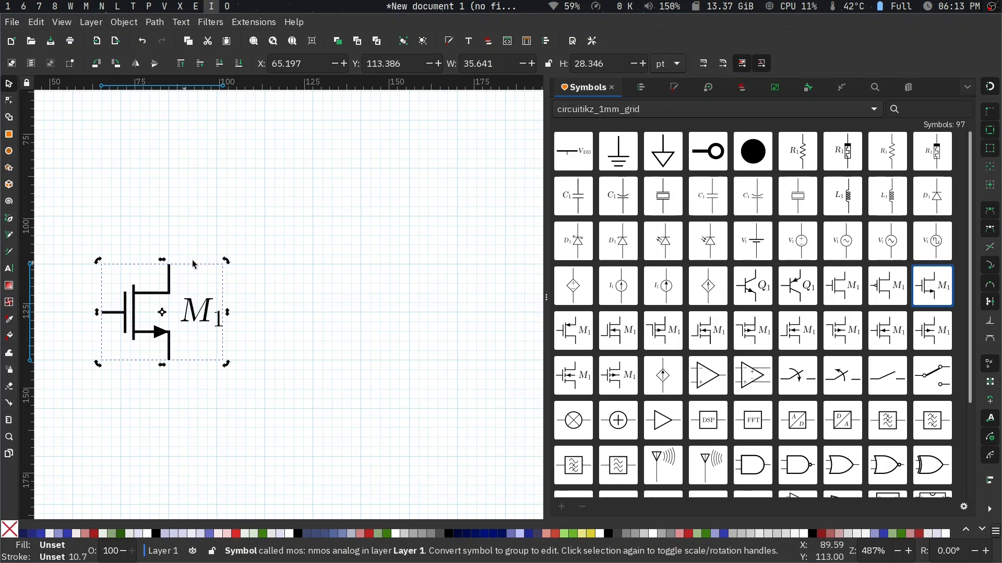
click(229, 242)
- Snap the nmos symbol to the grid at X 79.370 pt, Y 127.559 pt
drag(177, 287, 216, 320)
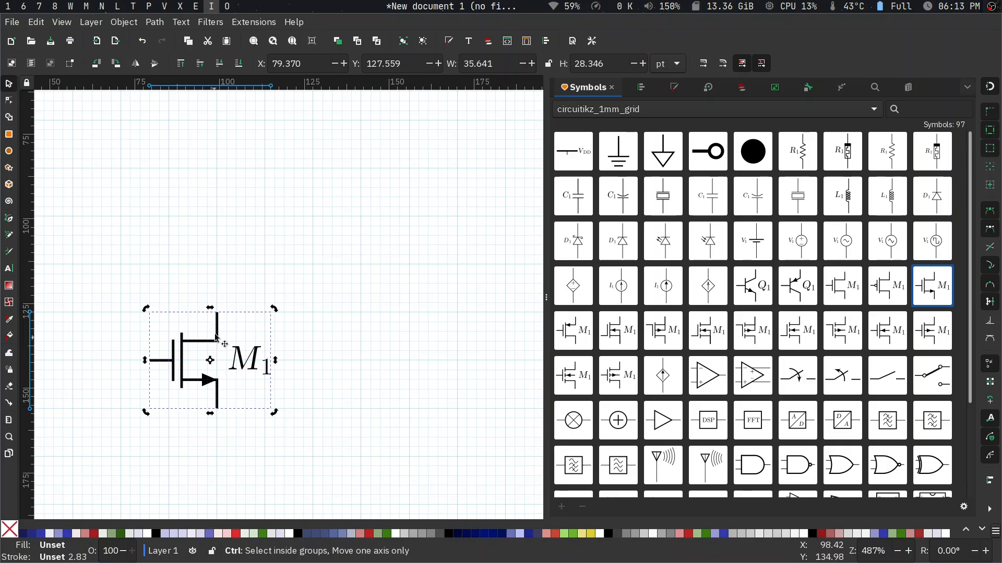
drag(216, 327, 222, 296)
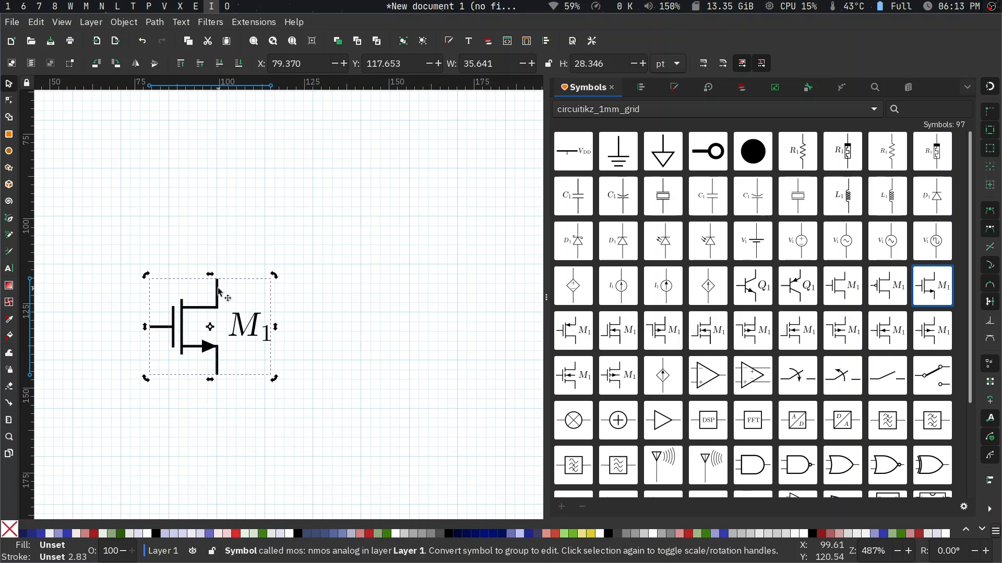
drag(218, 290, 217, 316)
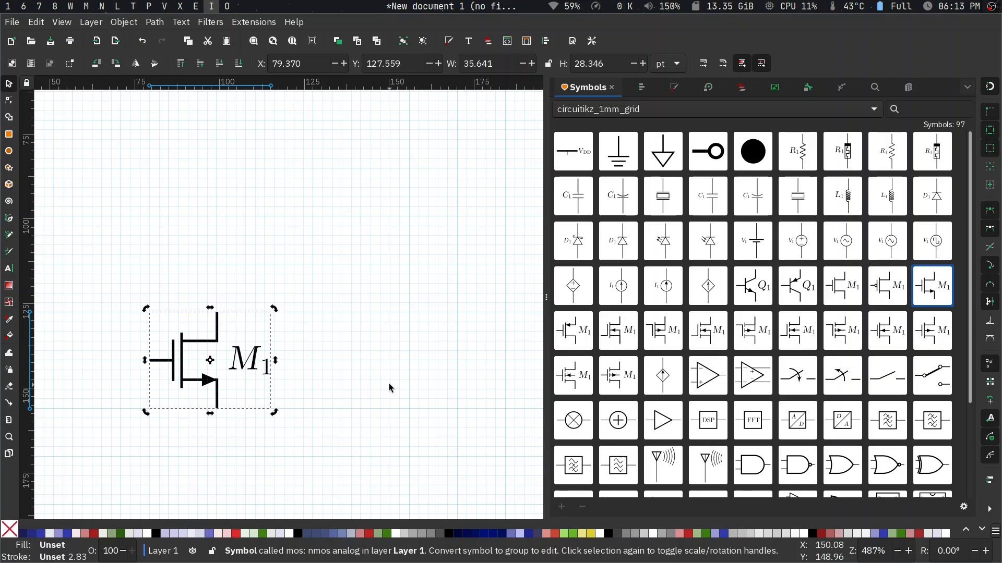
- Duplicate the nmos symbol and place the copy beside it at about X 136 pt, Y 129 pt
scroll(338, 391, right, 2)
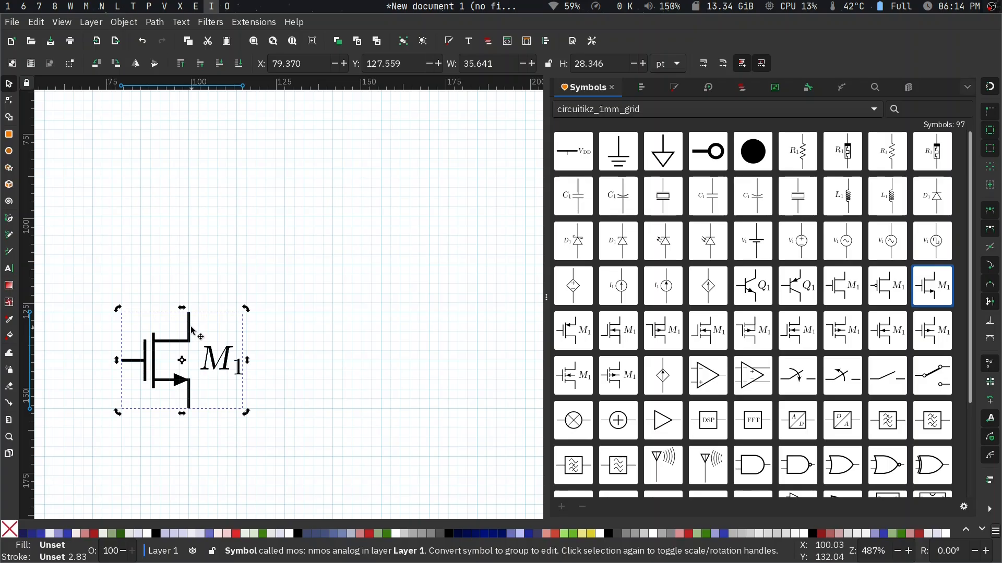
key(ctrl+d)
drag(190, 328, 385, 327)
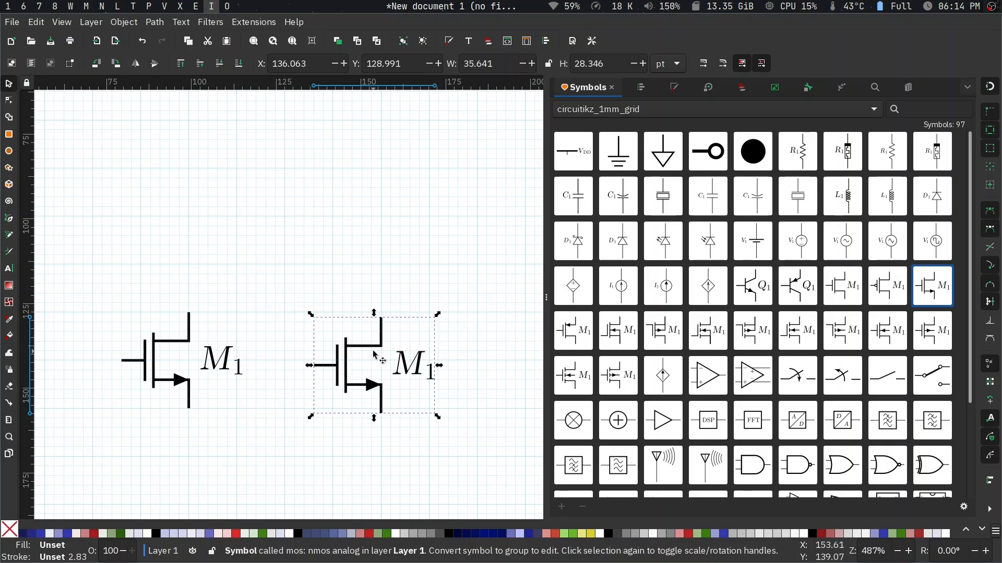
- Flip the nmos copy horizontally and align it level with the original at X 140.107 pt, Y 127.559 pt
key(h)
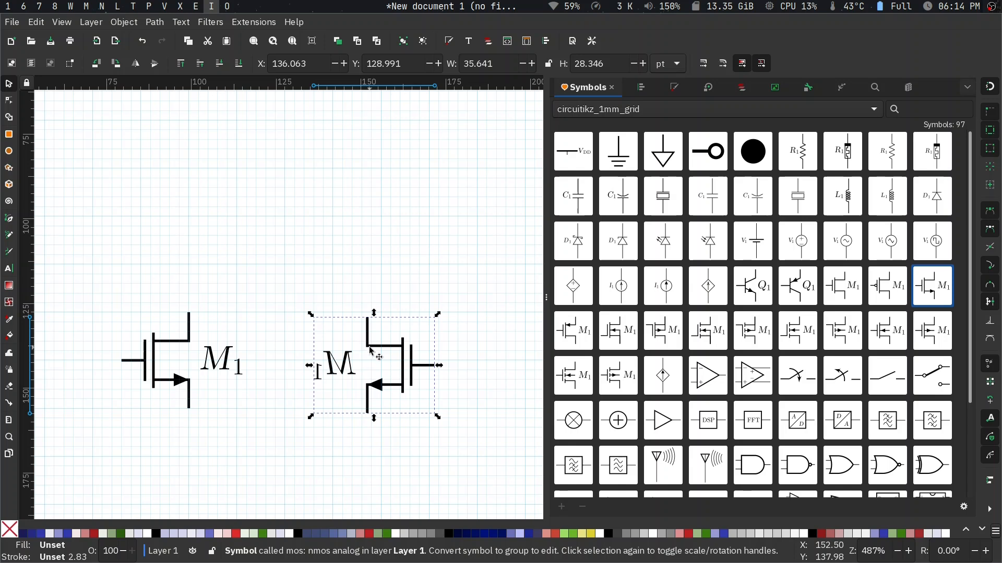
drag(379, 325, 384, 329)
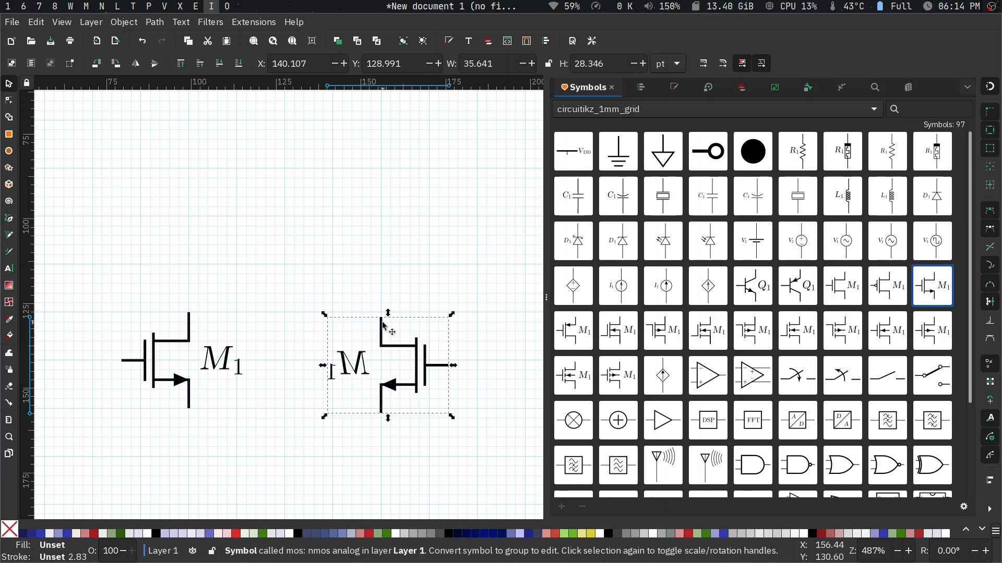
click(383, 326)
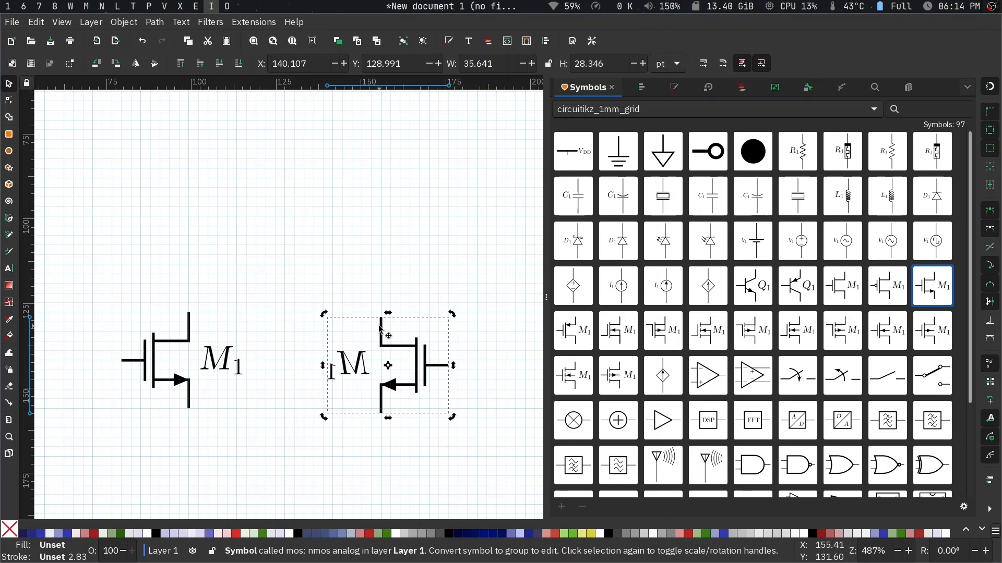
drag(381, 325, 380, 319)
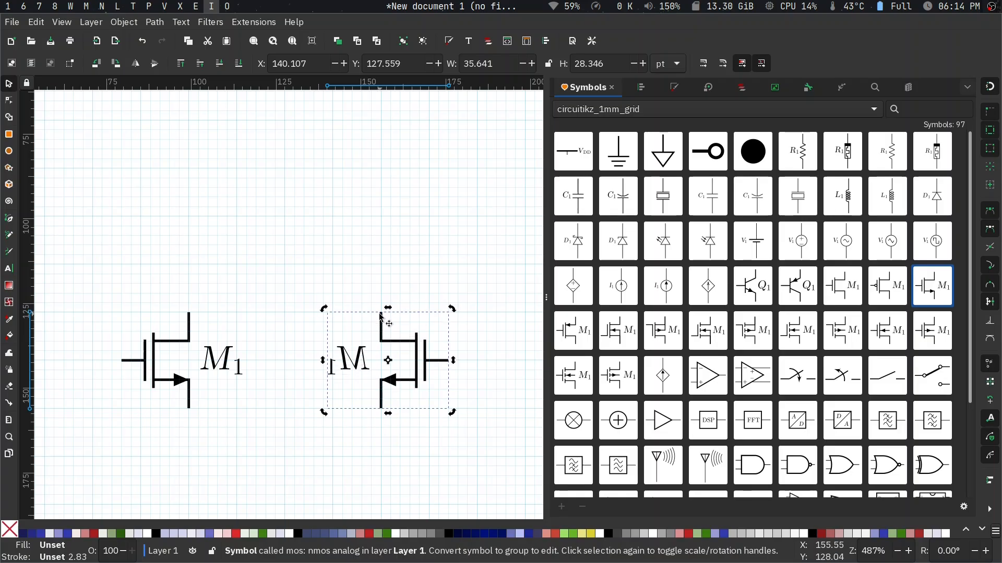
mouse_move(380, 314)
mouse_down()
mouse_move(334, 316)
mouse_move(374, 317)
mouse_up()
click(459, 293)
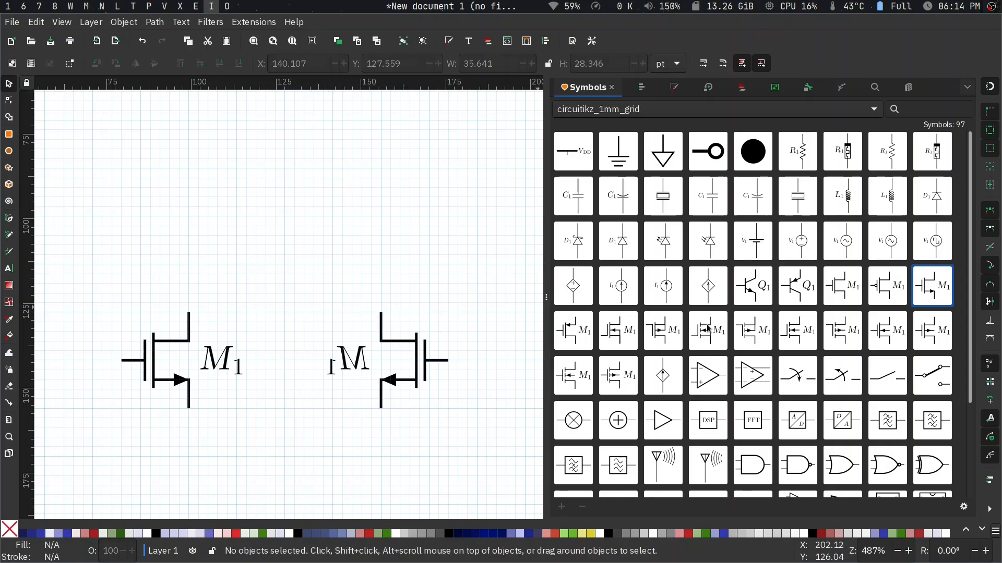
- Place the pmos analog symbol above the left nmos at X 79.370 pt, Y 82.205 pt
drag(573, 330, 197, 247)
scroll(190, 286, up, 2)
click(204, 278)
scroll(204, 278, down, 2)
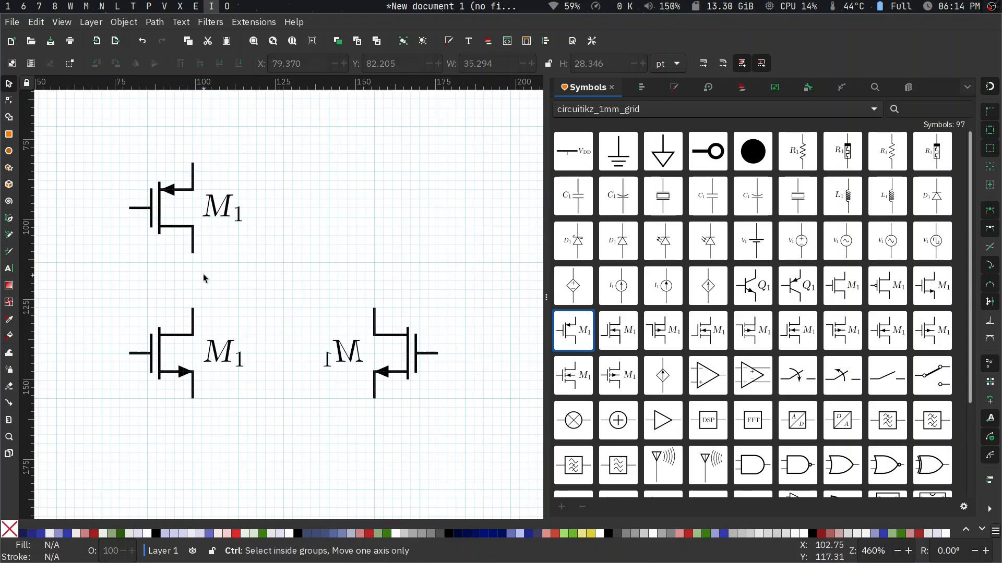
- Duplicate the pmos symbol and place the copy above the mirrored nmos at about X 138 pt, Y 79 pt
click(161, 214)
key(ctrl+d)
drag(151, 213, 336, 203)
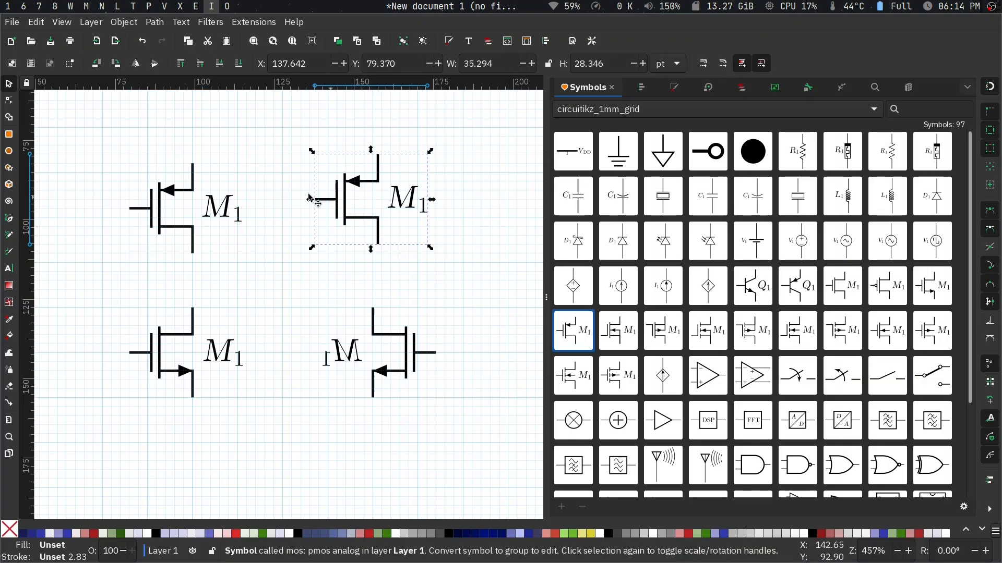
- Flip the left pmos horizontally, then align both pmos symbols over the nmos drains at X 83.761 pt and X 136.063 pt, Y 82.205 pt
click(191, 228)
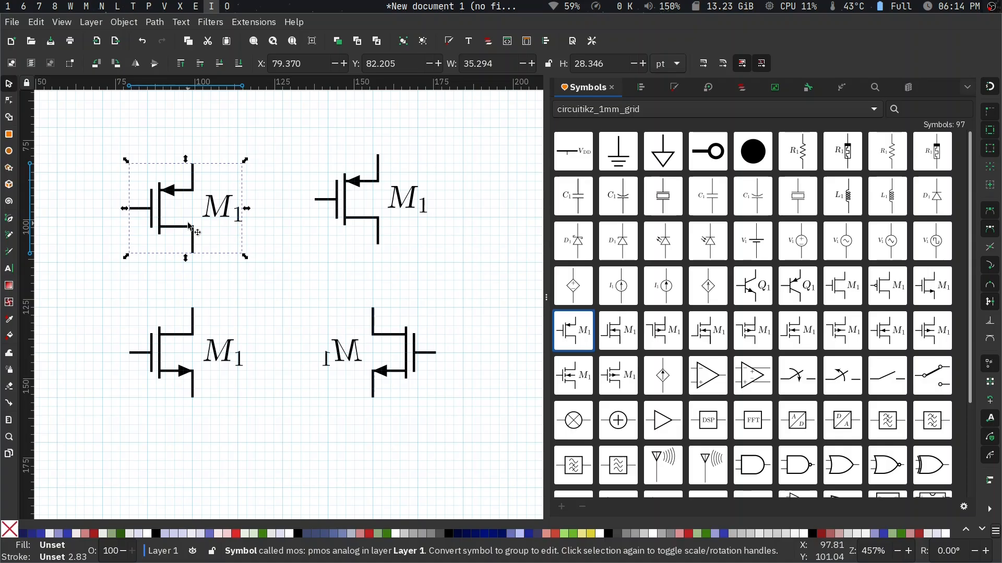
key(h)
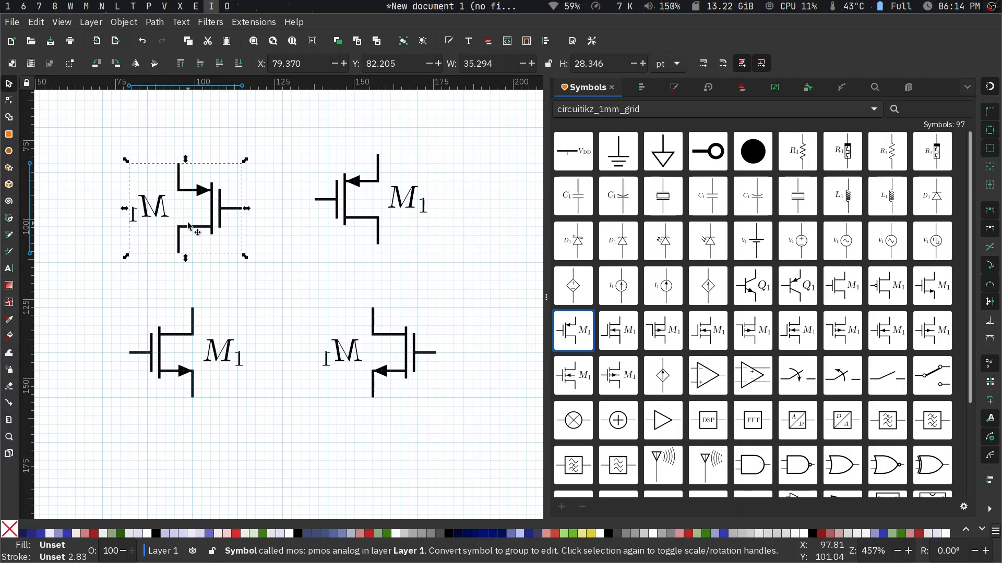
drag(180, 250, 198, 253)
click(202, 297)
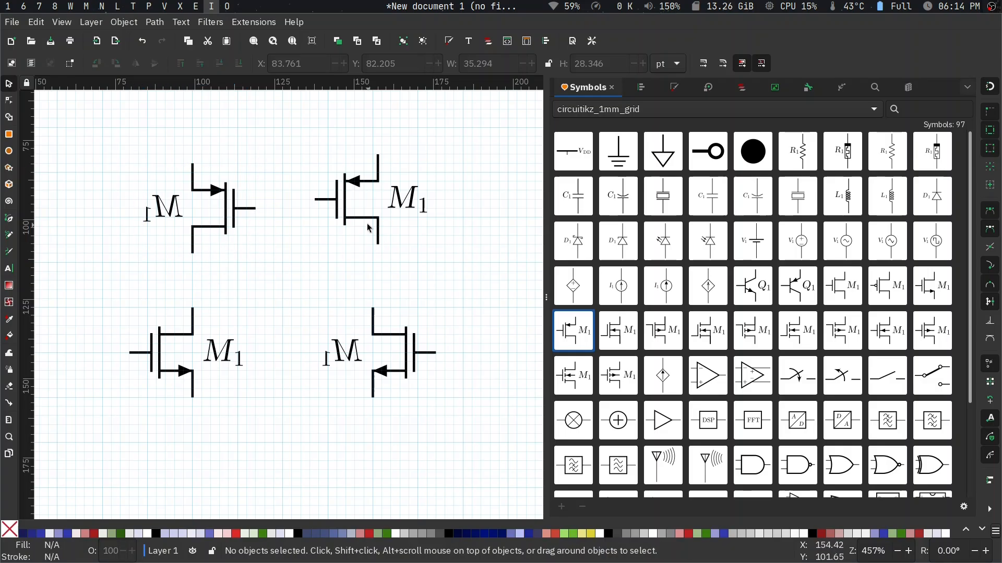
drag(376, 243, 371, 254)
click(315, 295)
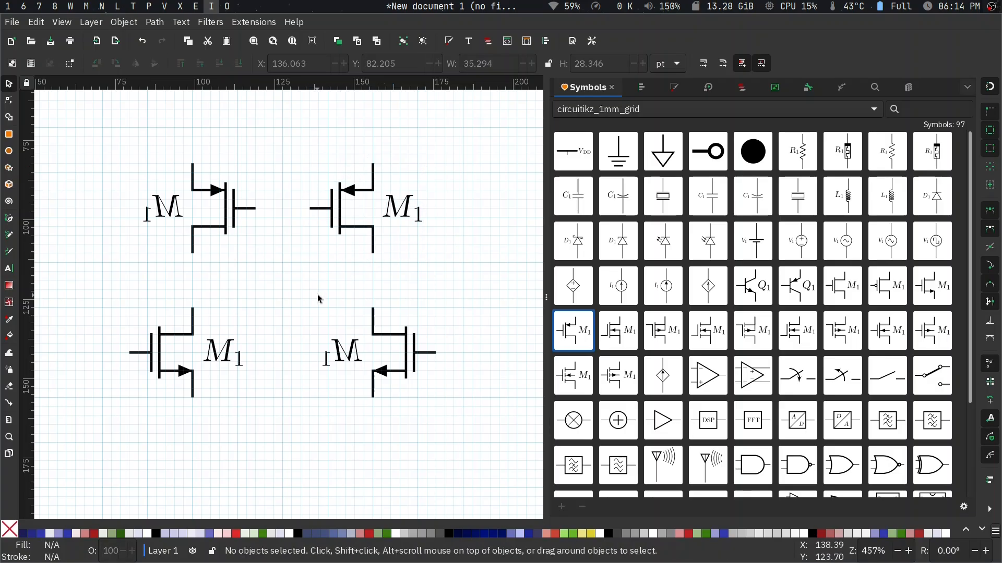
- Place the VDD supply symbol above the left pmos at X 84.039 pt, Y 63.886 pt
scroll(319, 296, right, 1)
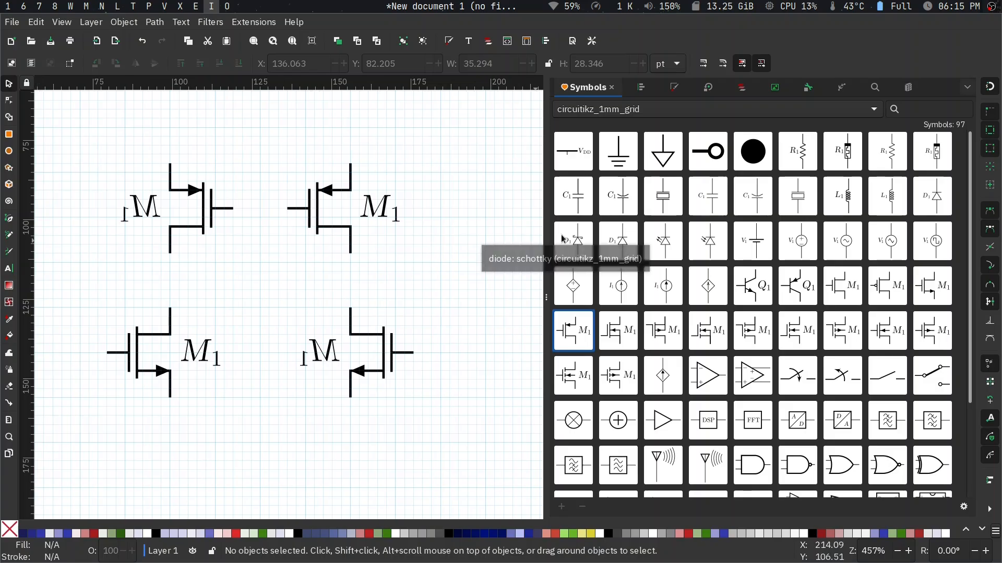
scroll(469, 228, up, 1)
drag(586, 156, 179, 151)
click(196, 179)
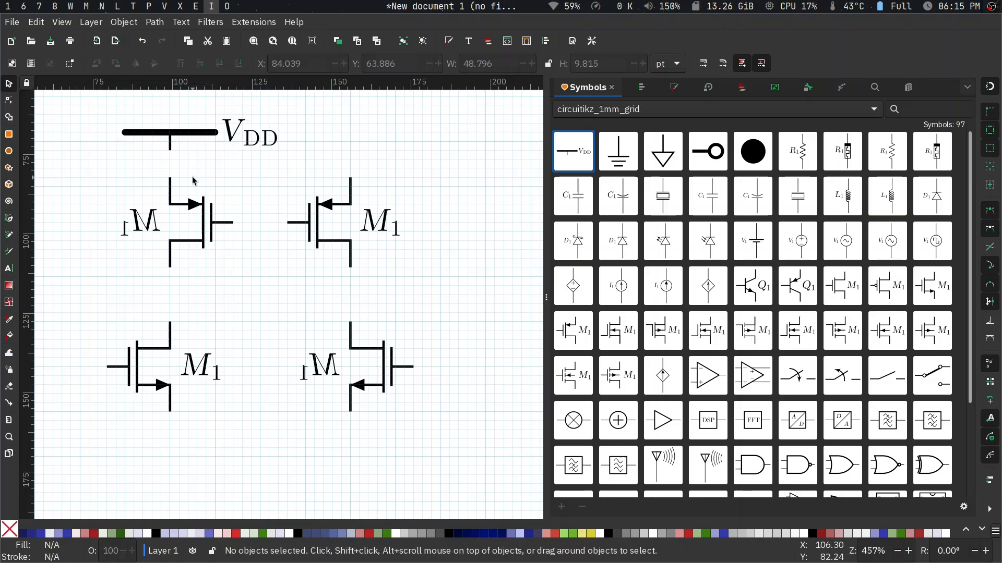
- Place an open-circle terminal beside the right nmos and a filled net node below it at X 171.063 pt, Y 165.388 pt
scroll(193, 180, right, 2)
scroll(193, 180, down, 1)
drag(706, 152, 429, 369)
drag(753, 151, 376, 440)
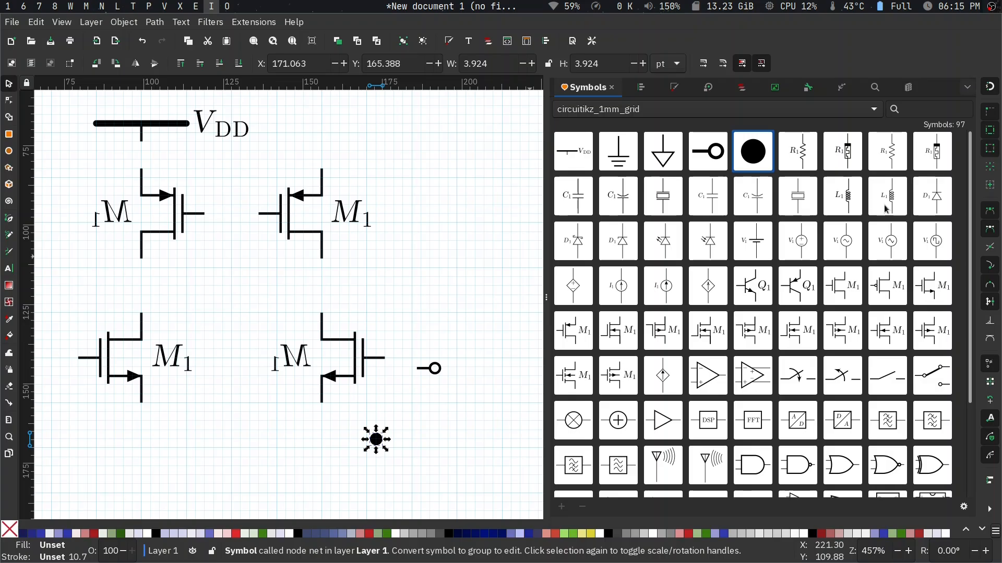
- Place the large capacitor symbol C1 beyond the open-circle terminal at about X 219 pt, Y 115 pt
drag(709, 202, 467, 315)
scroll(466, 317, right, 9)
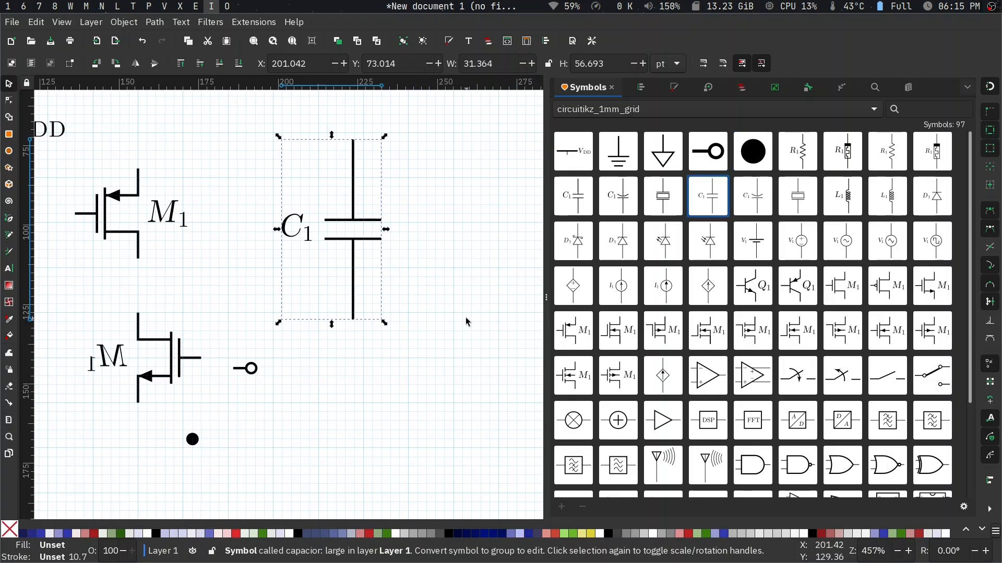
drag(353, 187, 404, 301)
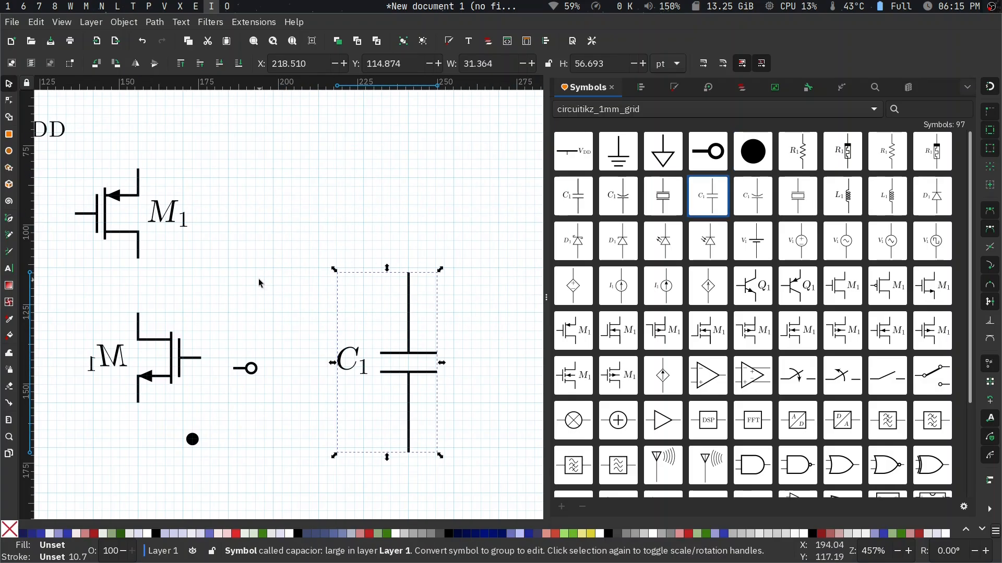
- Duplicate the left nmos and place the copy centrally below the transistor pair at about X 108 pt, Y 169 pt
scroll(258, 279, left, 7)
scroll(258, 279, right, 1)
scroll(258, 278, right, 1)
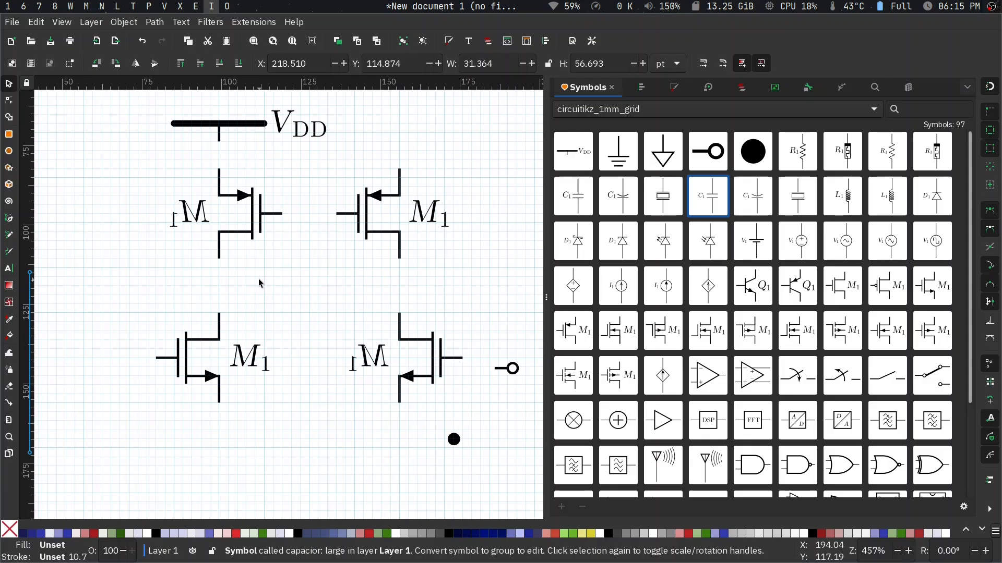
scroll(258, 283, right, 2)
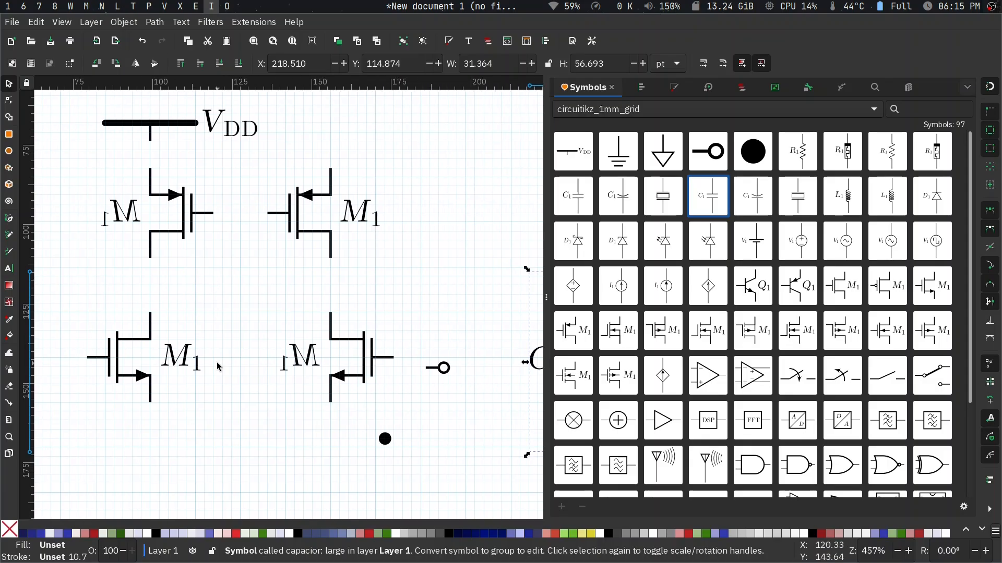
click(118, 369)
key(ctrl+d)
drag(150, 323, 242, 457)
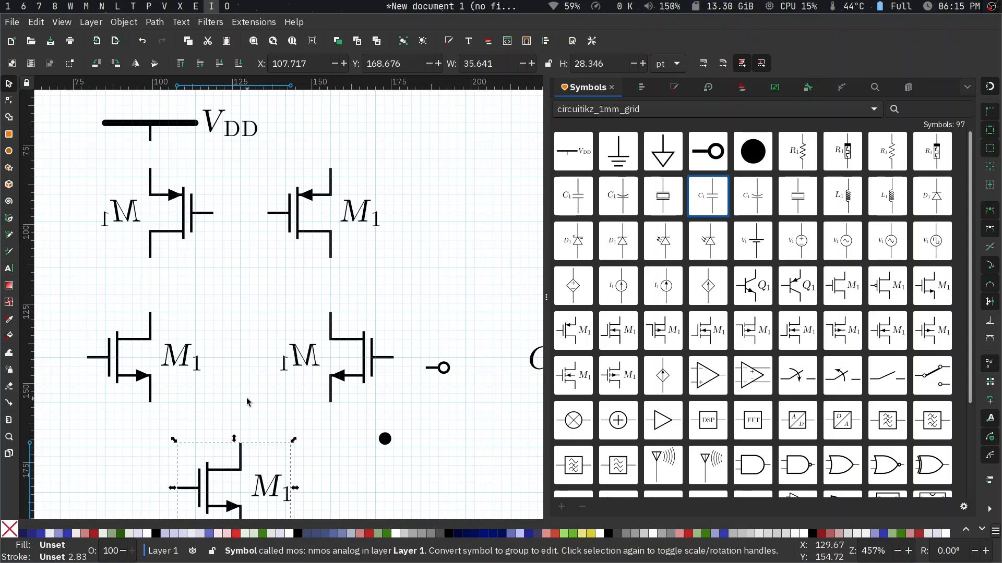
scroll(247, 398, down, 1)
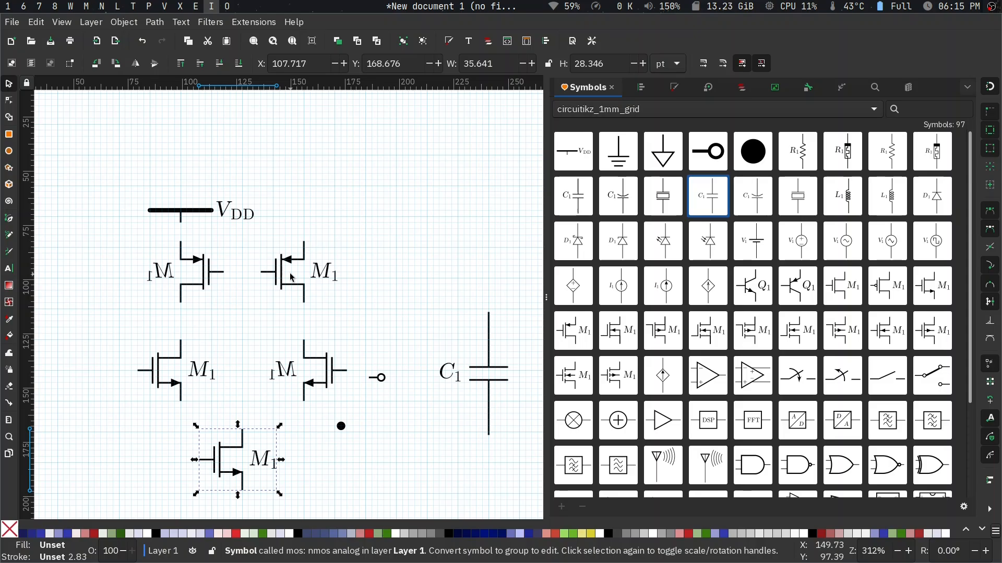
- Select all the placed symbols, unlink them from their clone originals so they become editable groups, and deselect them
click(326, 280)
click(325, 280)
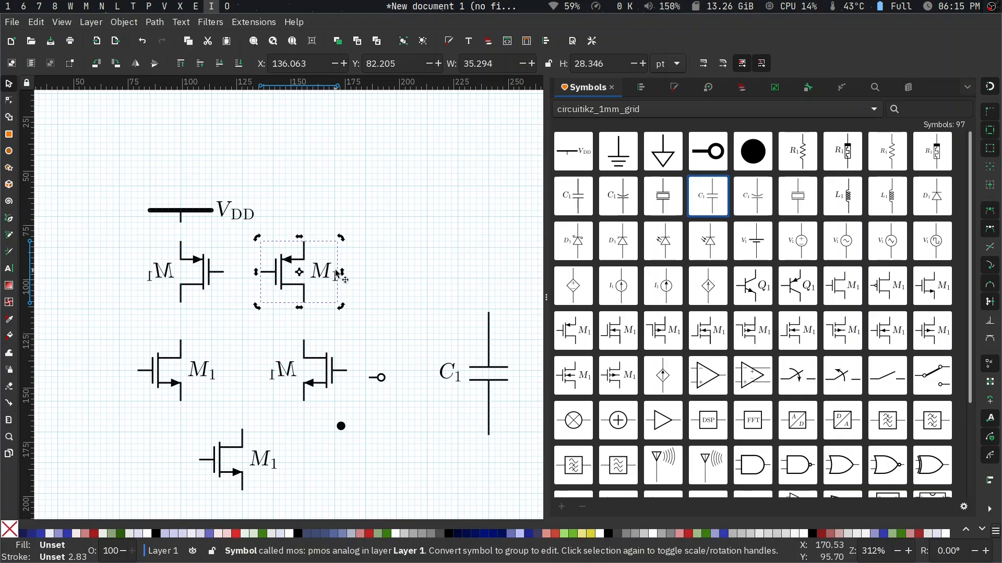
scroll(326, 310, down, 1)
scroll(326, 310, down, 1)
drag(179, 215, 454, 404)
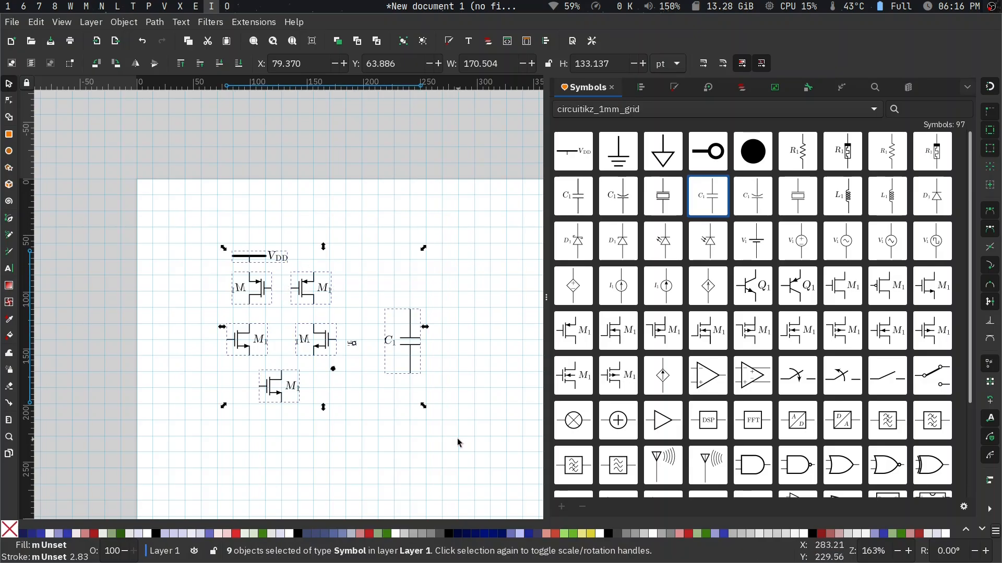
click(35, 22)
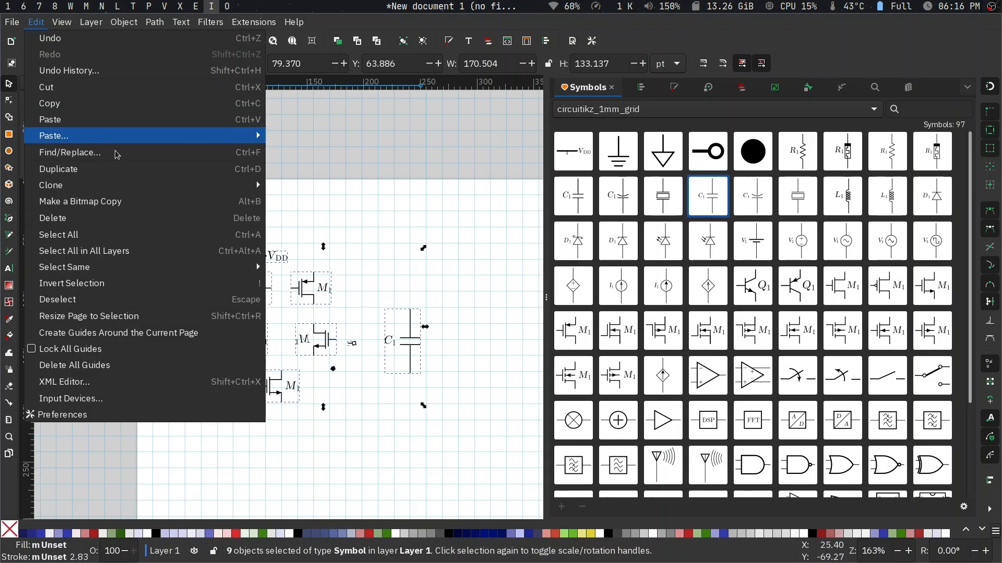
mouse_move(151, 190)
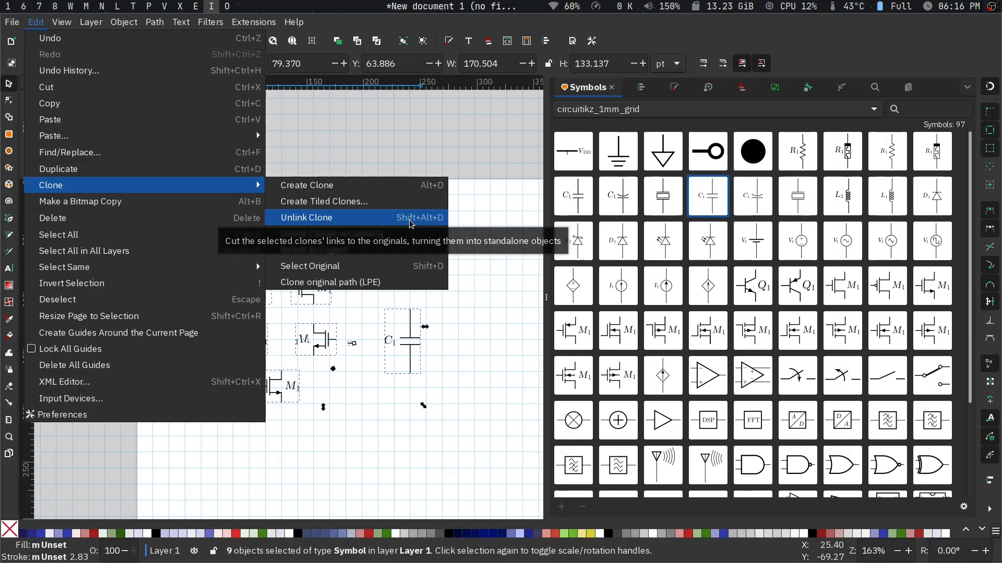
click(479, 370)
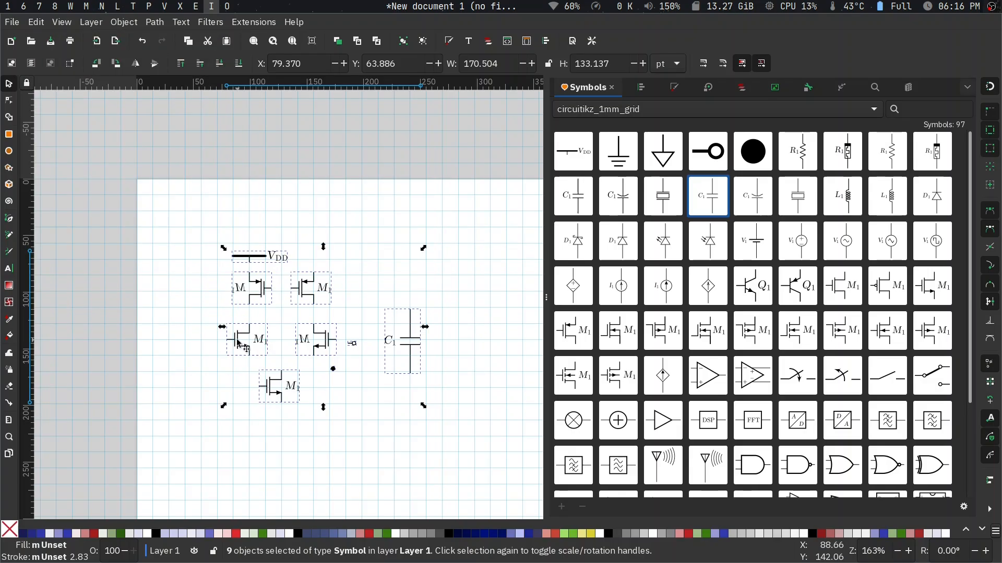
key(shift+alt+d)
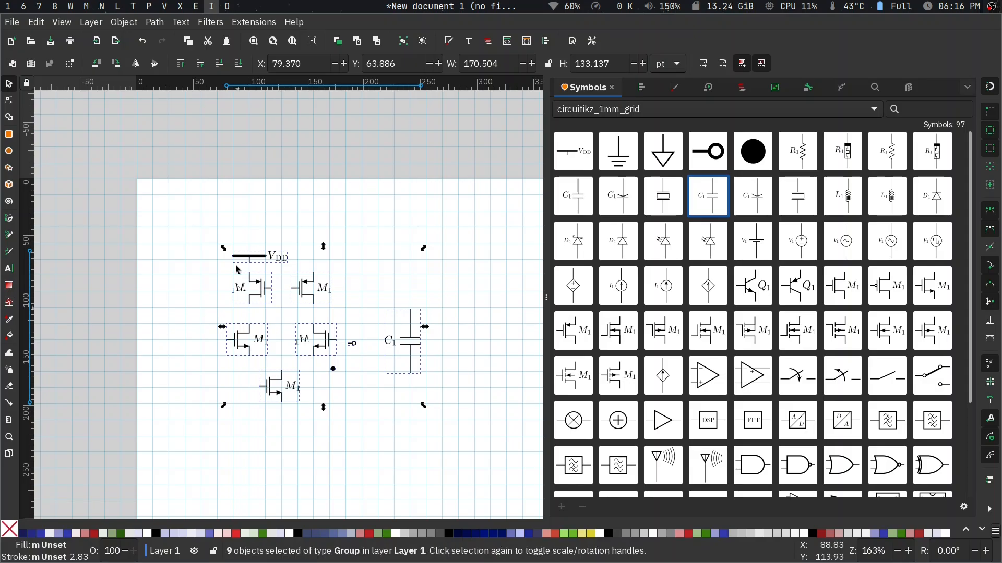
click(272, 220)
scroll(277, 311, up, 3)
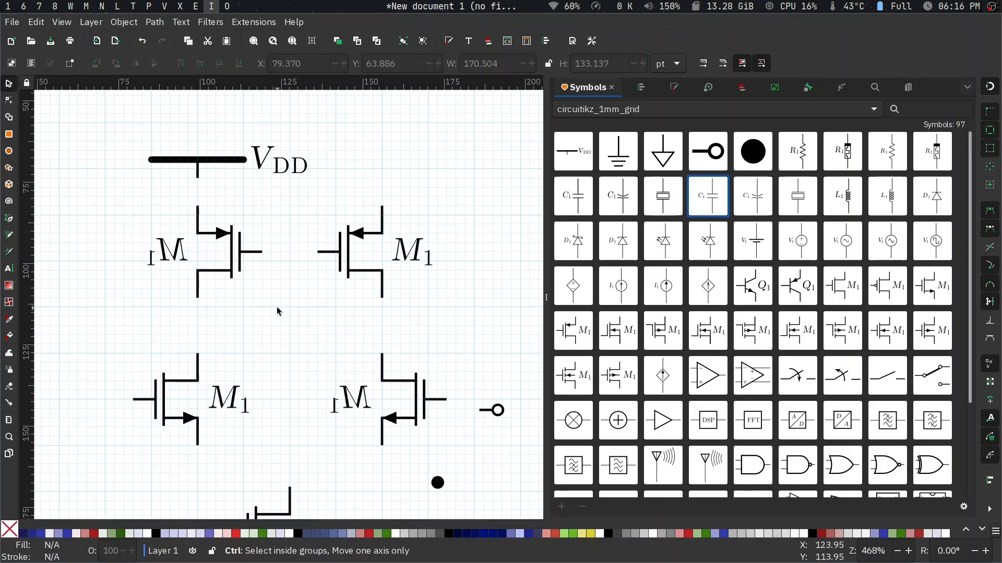
- Flip the mirrored label of the right nmos in the middle row horizontally inside its group
scroll(277, 311, down, 1)
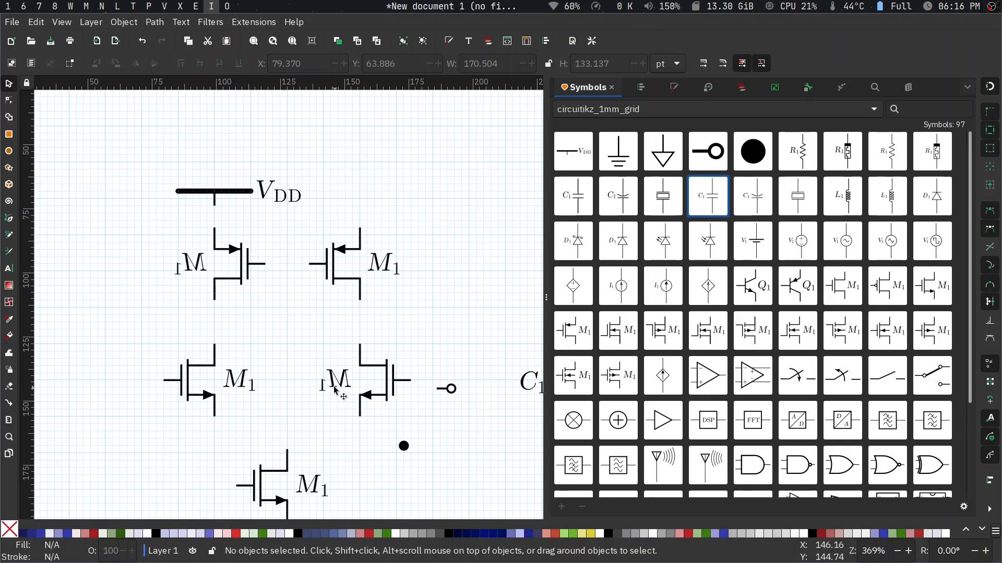
scroll(279, 421, down, 3)
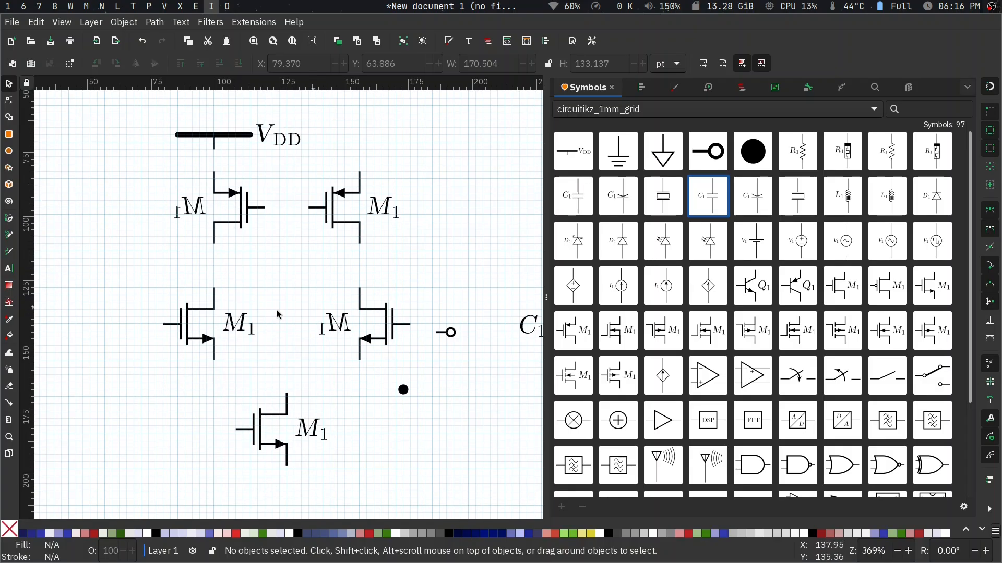
double_click(392, 332)
click(334, 329)
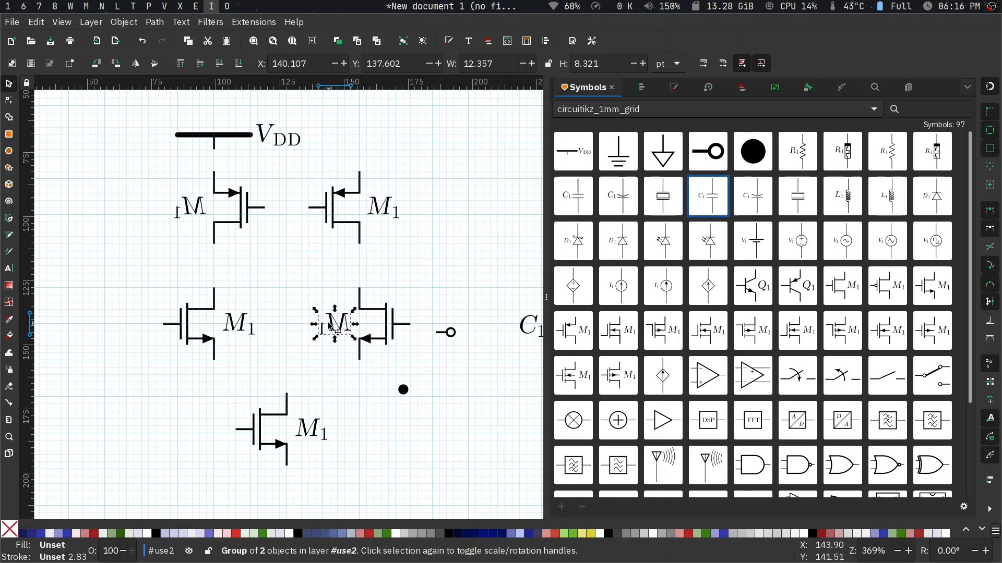
key(h)
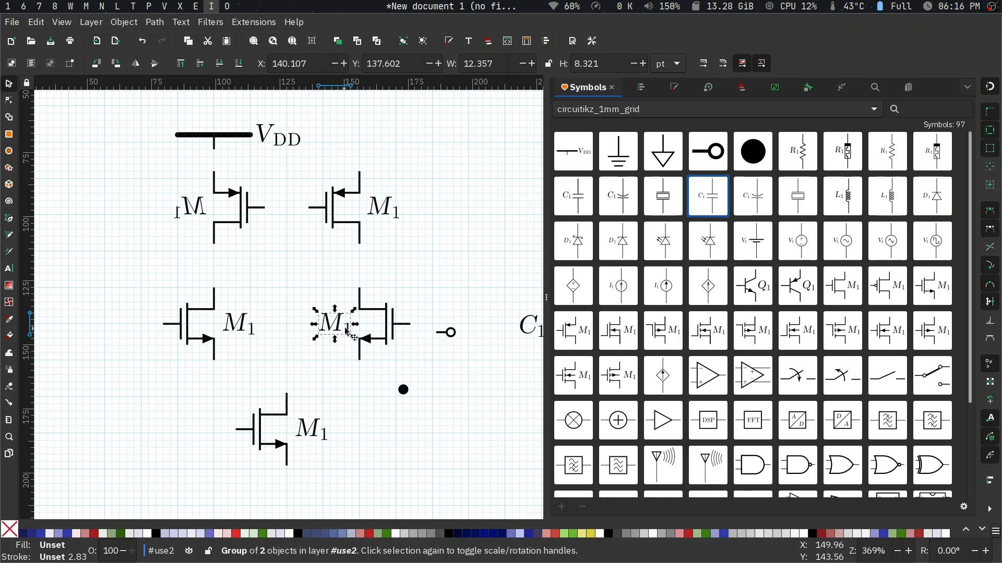
- Change the right nmos label's subscript to 2 so that it reads M2
key(t)
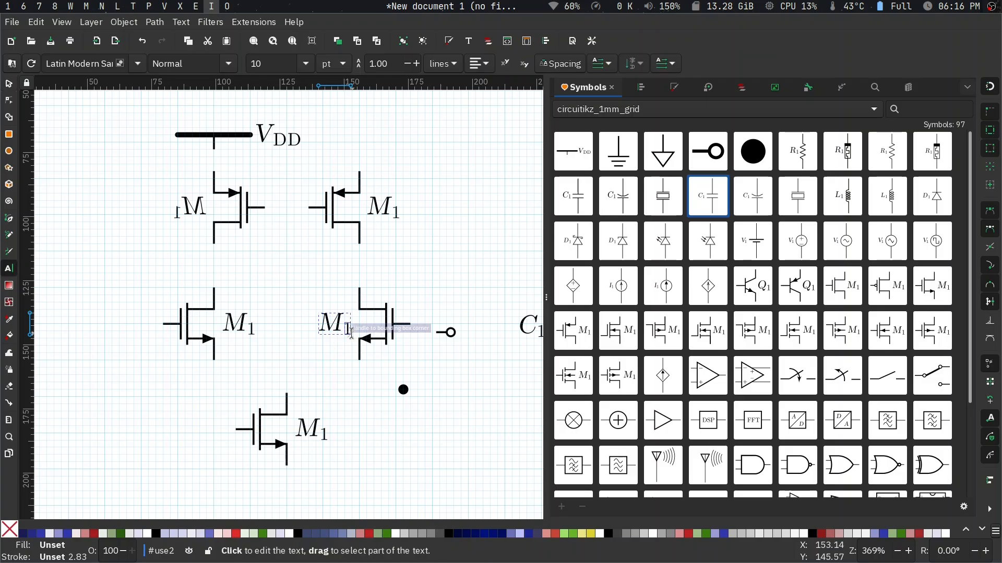
click(349, 334)
text(12)
key(BackSpace)
key(Escape)
key(s)
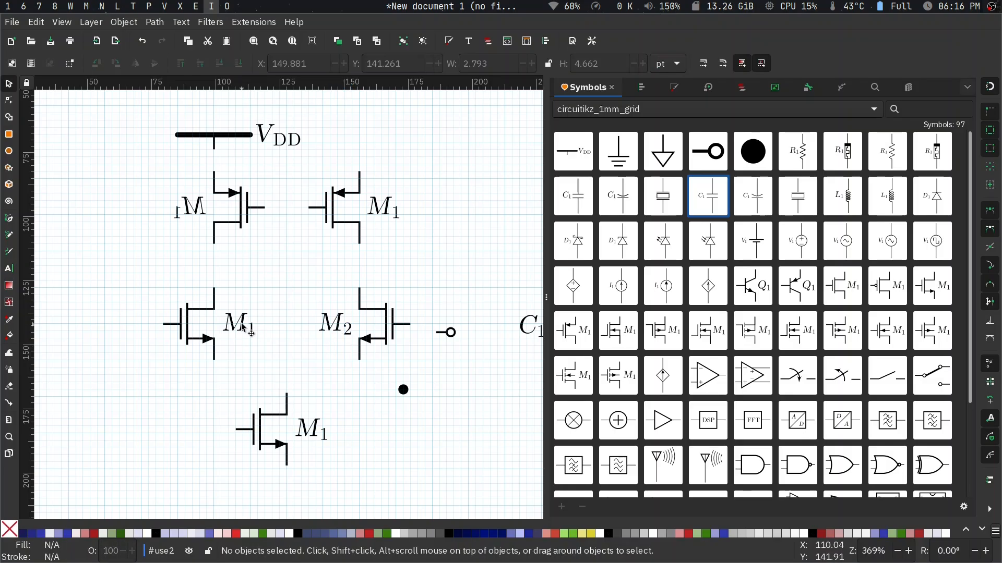
key(t)
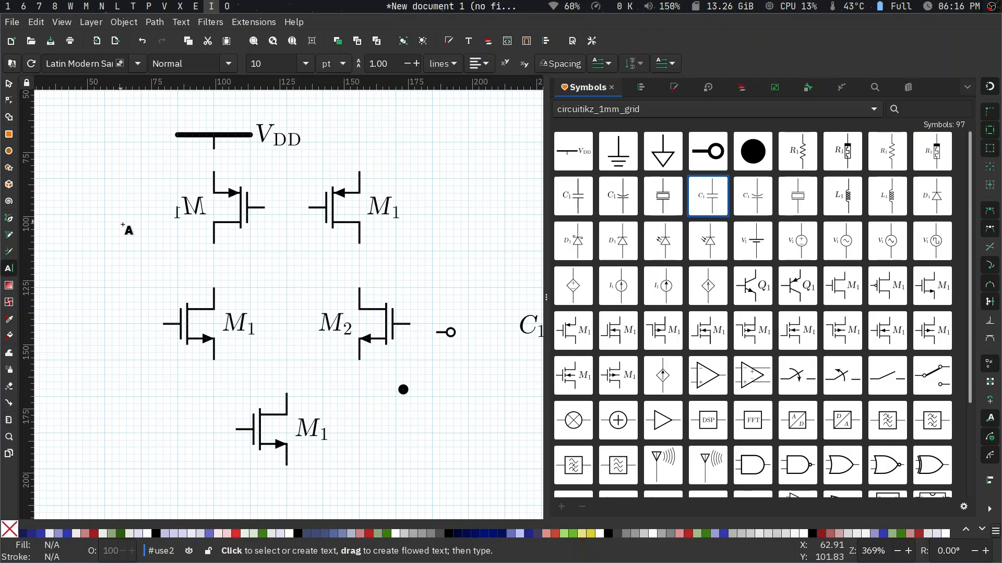
click(246, 323)
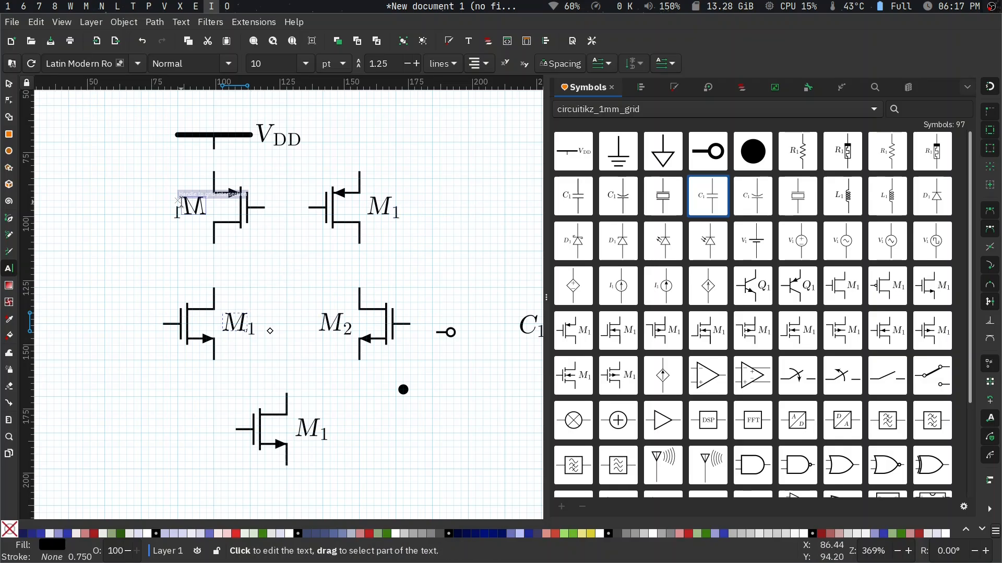
key(Escape)
key(s)
- Enter the left pmos group below VDD and flip its mirrored label horizontally
click(196, 211)
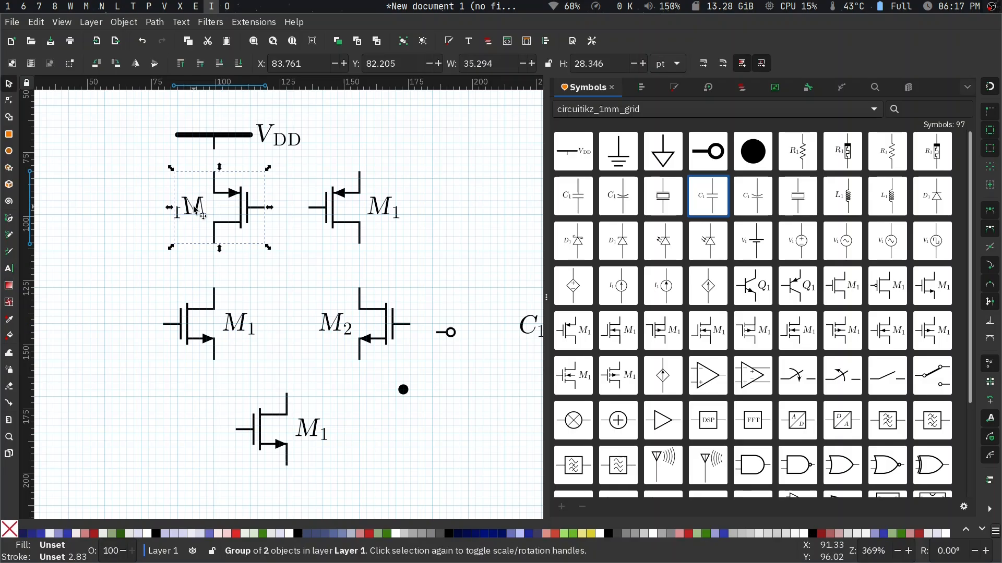
double_click(193, 207)
click(196, 209)
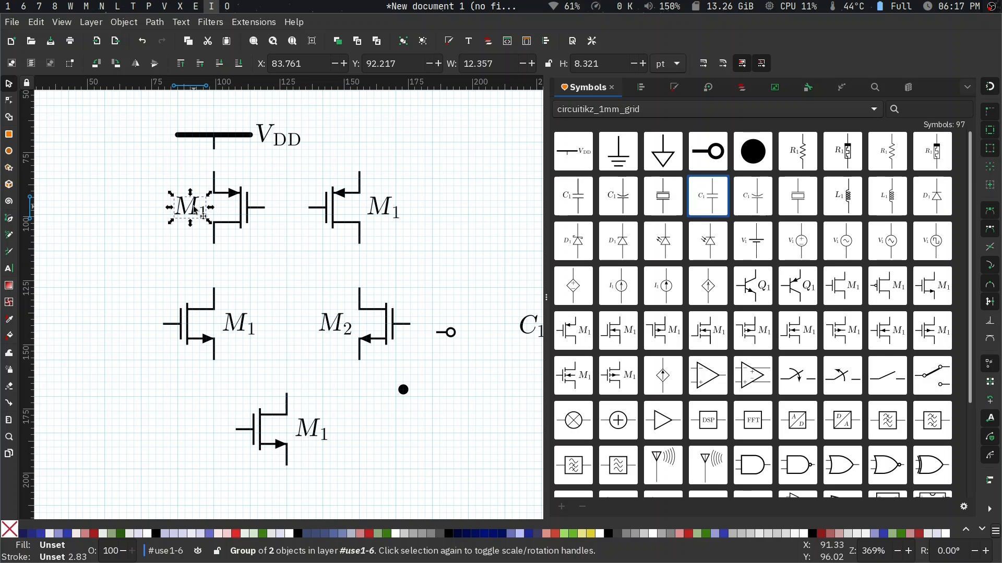
- Change the left pmos label's subscript to 3 so that it reads M3
key(t)
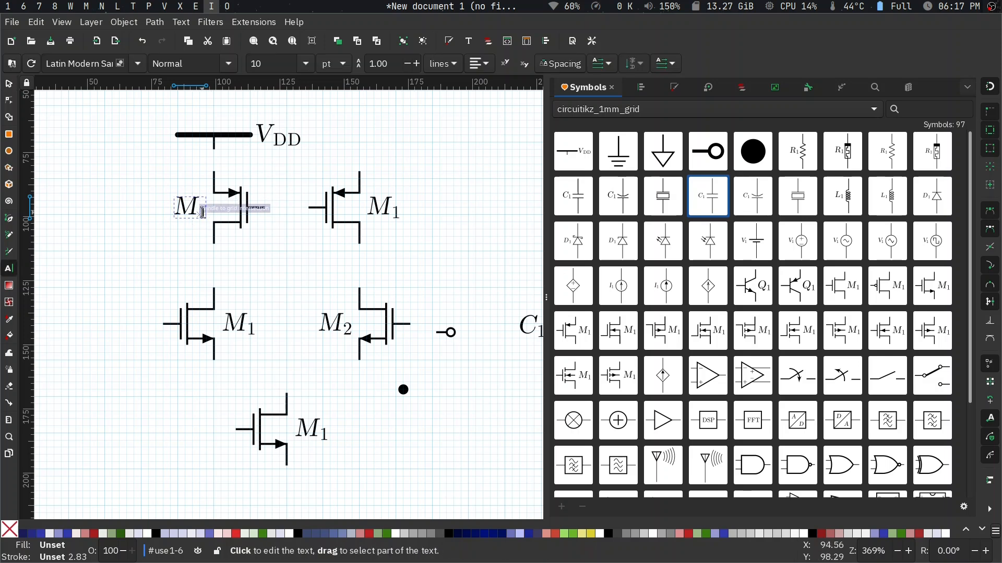
click(203, 213)
text(3)
key(Delete)
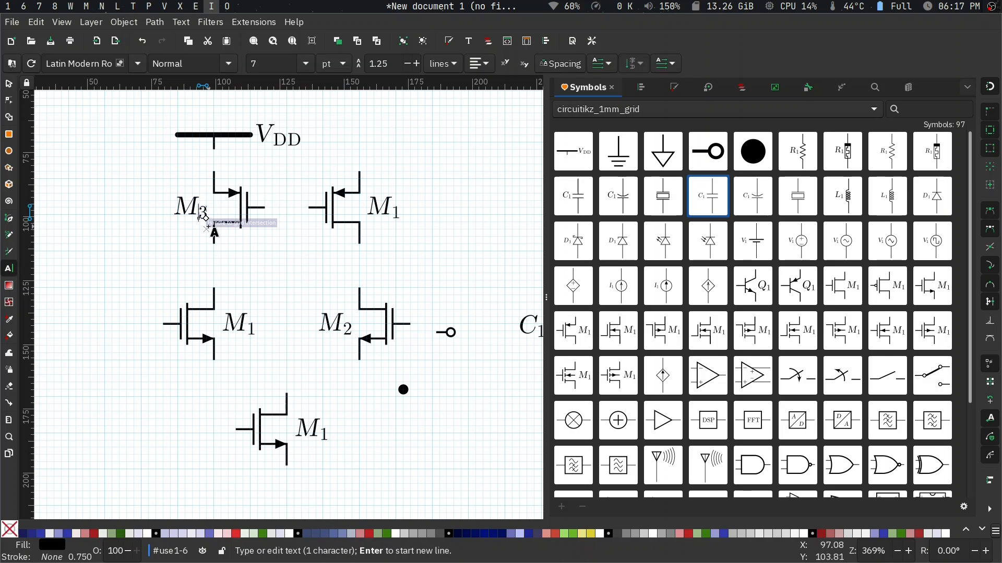
- Change the right pmos label's subscript to 4 so that it reads M4, and finish the text editing
click(395, 210)
text(3)
key(Delete)
key(BackSpace)
text(4)
scroll(402, 231, up, 6)
scroll(402, 231, right, 8)
key(Escape)
key(s)
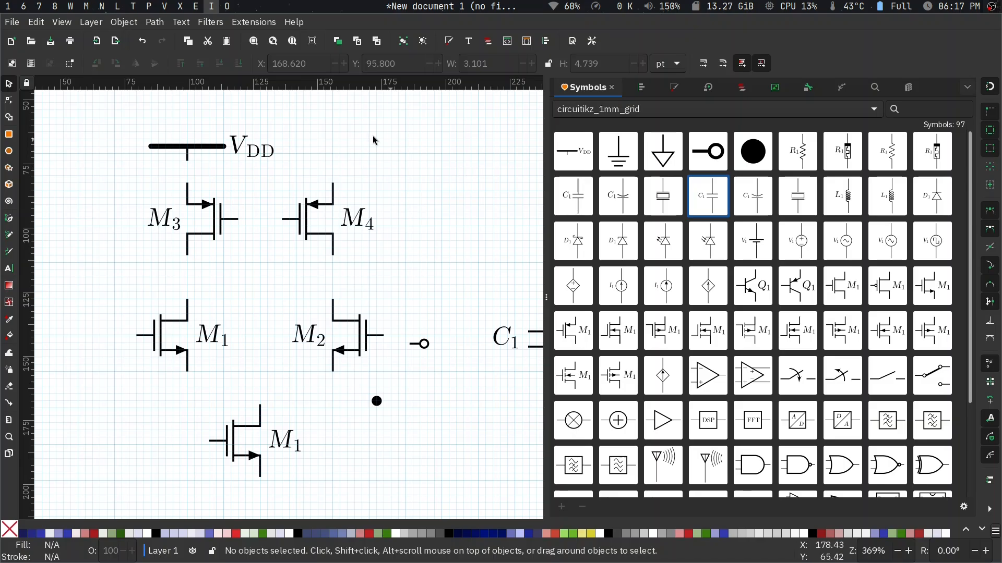
- Enter the VDD symbol's group and move its label horizontally away from the supply bar to X 177.170 pt
click(219, 147)
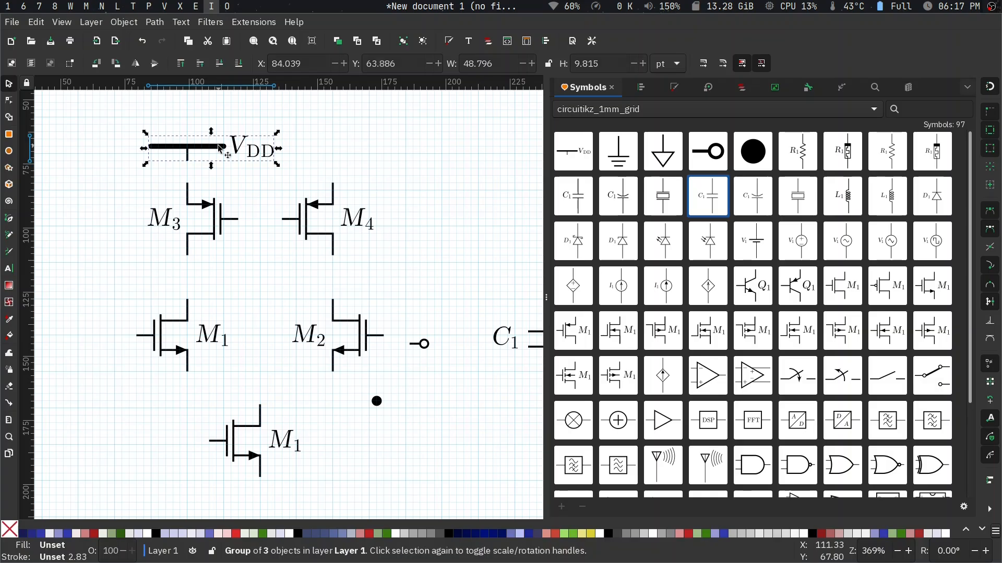
click(250, 155)
click(251, 157)
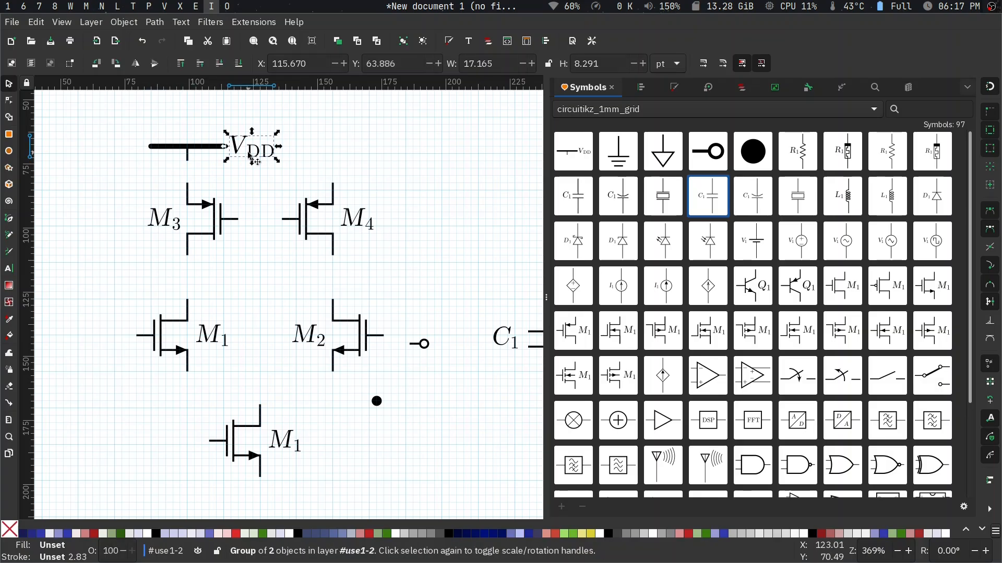
key(Right)
key(Right)
key(Right)
key(Right)
key(Right)
key(Right)
key(Right)
key(Right)
key(Right)
key(Right)
key(Right)
key(Right)
key(Right)
key(Right)
key(Right)
key(Right)
key(Right)
key(Right)
key(Right)
key(Right)
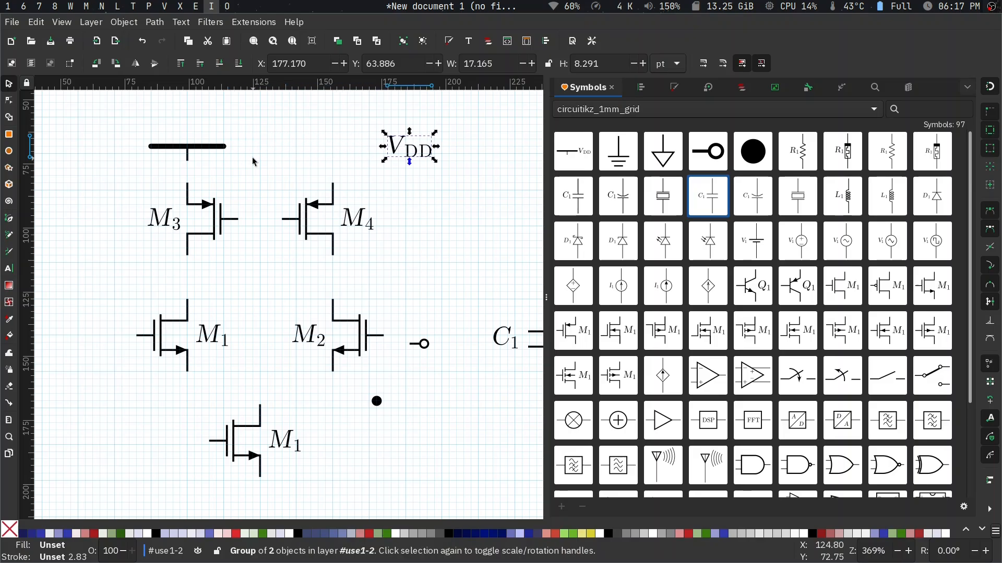
- Extend the VDD supply bar by moving its right end node horizontally past M4 to X 170.079 pt
click(203, 148)
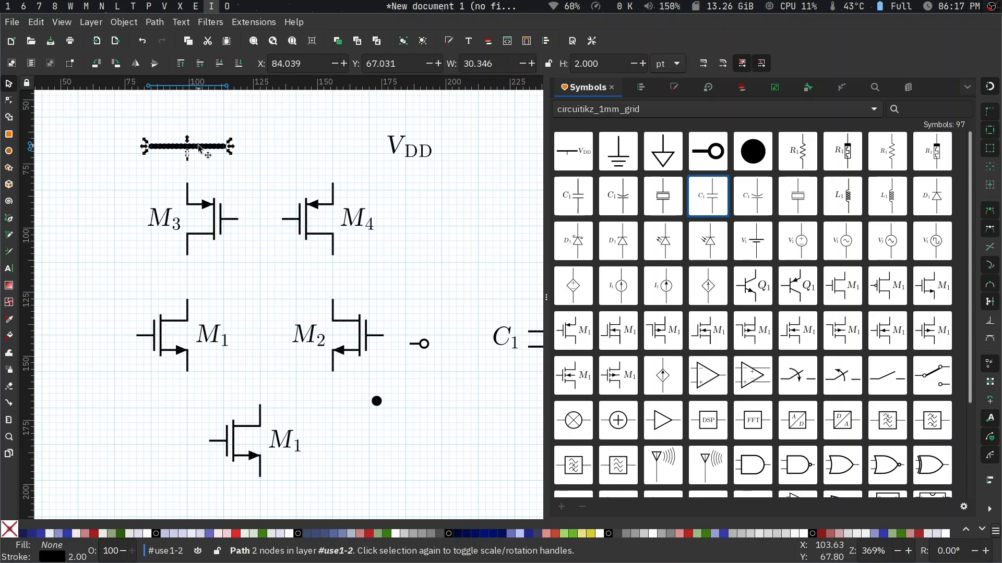
double_click(201, 149)
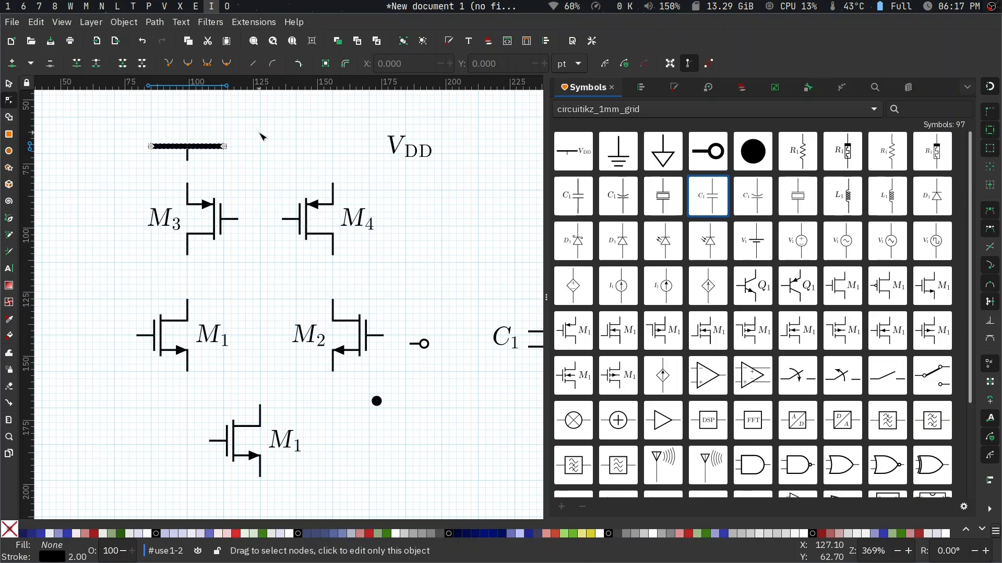
scroll(263, 137, up, 2)
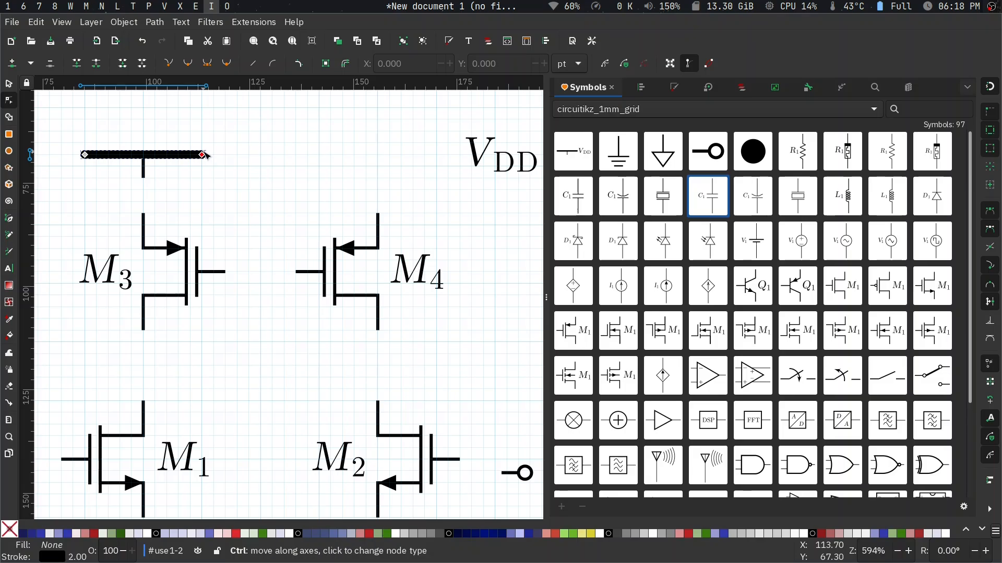
drag(203, 155, 438, 155)
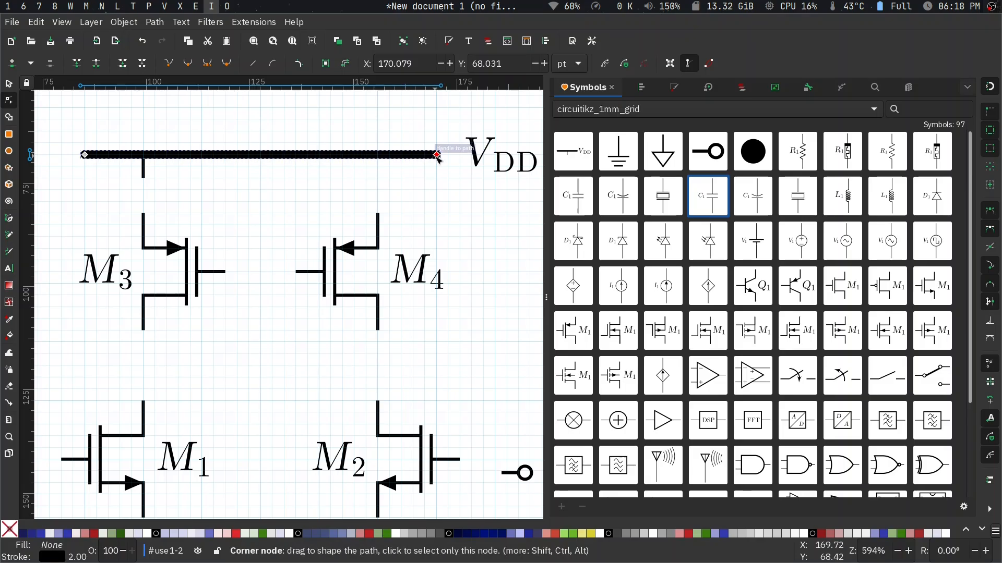
- Nudge the VDD label left until it sits beside the bar's right end at X 172.670 pt, and deselect it
click(500, 163)
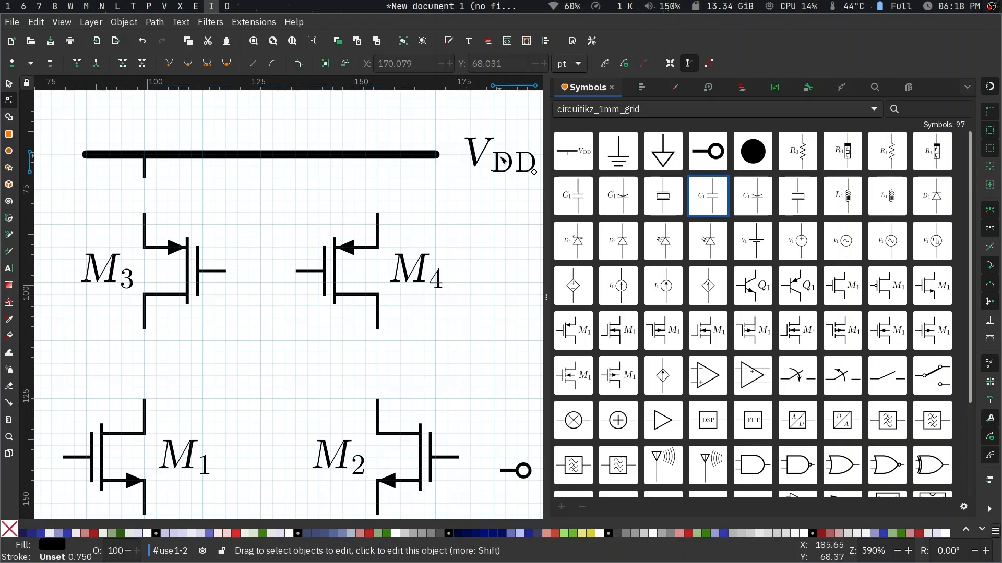
key(Escape)
key(s)
click(478, 156)
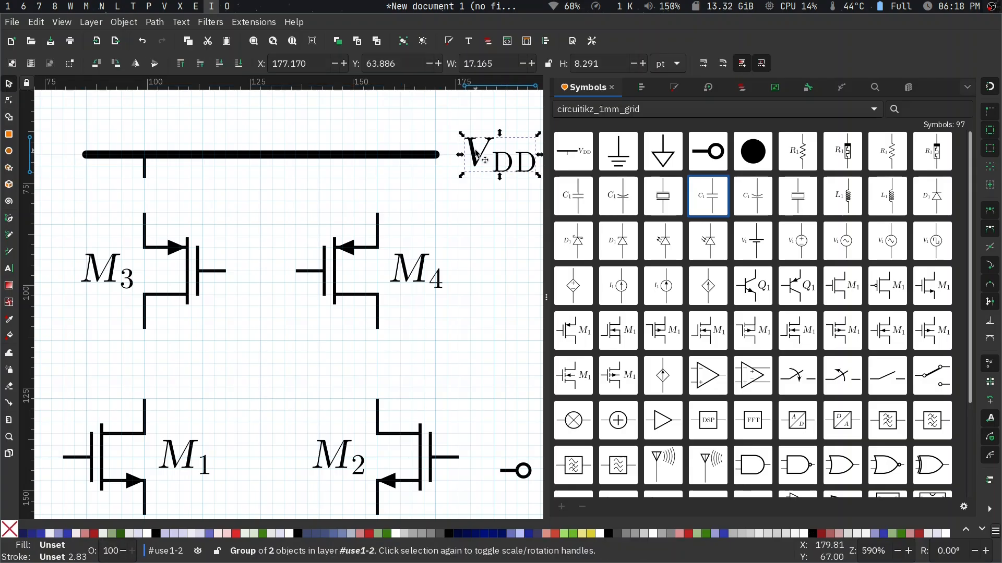
key(Left)
key(Left)
key(Left)
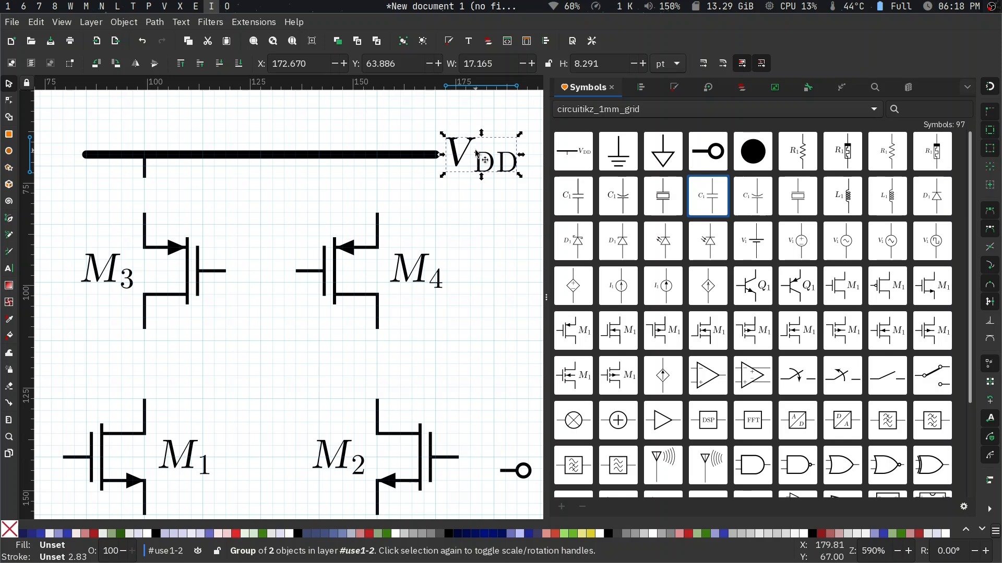
key(Escape)
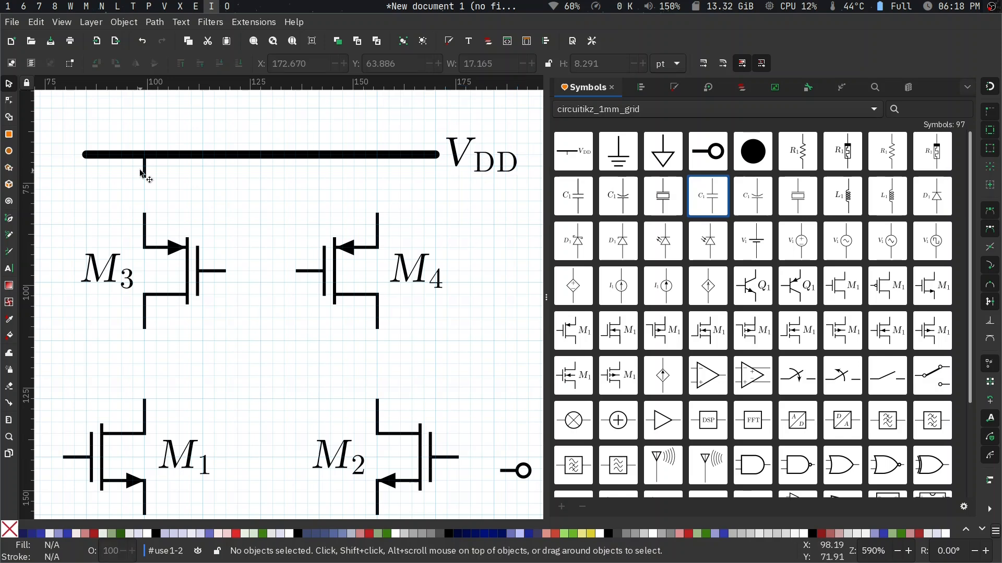
- Extend the short VDD stem straight down to M3's upper terminal by moving its lower node to Y 85.039 pt
key(n)
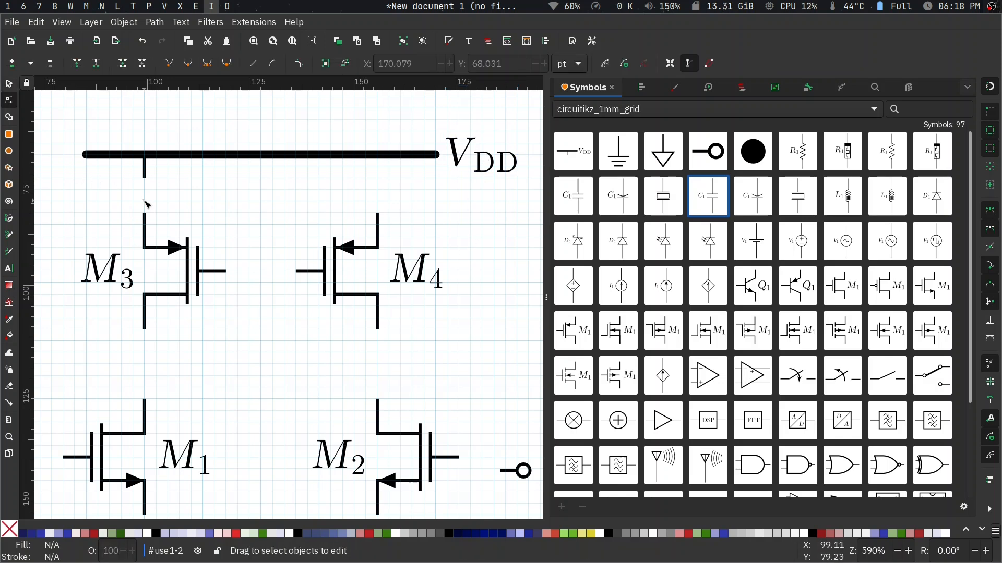
click(145, 163)
drag(147, 181, 146, 226)
key(Escape)
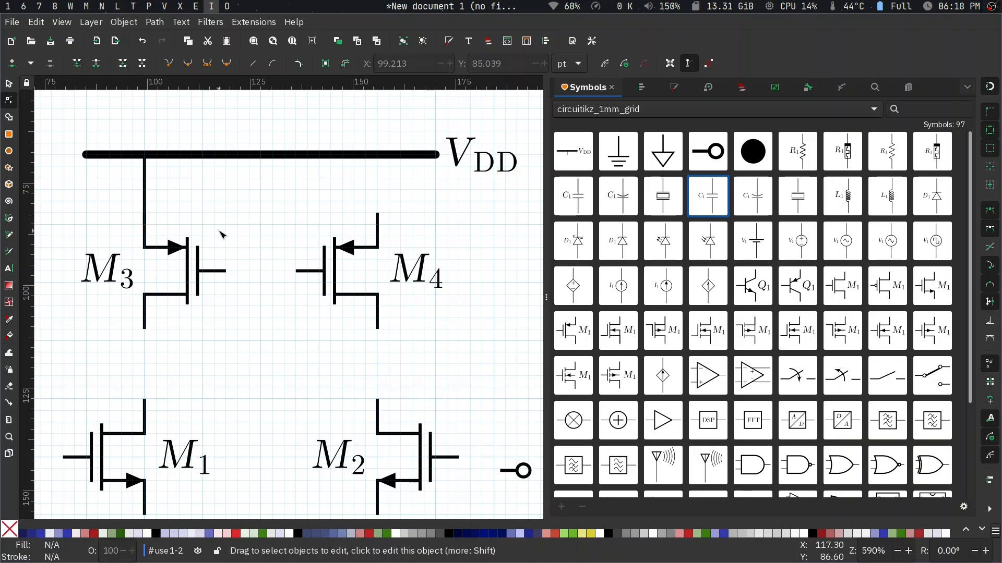
- Draw a straight vertical wire about 17 pt long from M4's upper terminal to the VDD bar with the Pen tool
scroll(298, 357, down, 1)
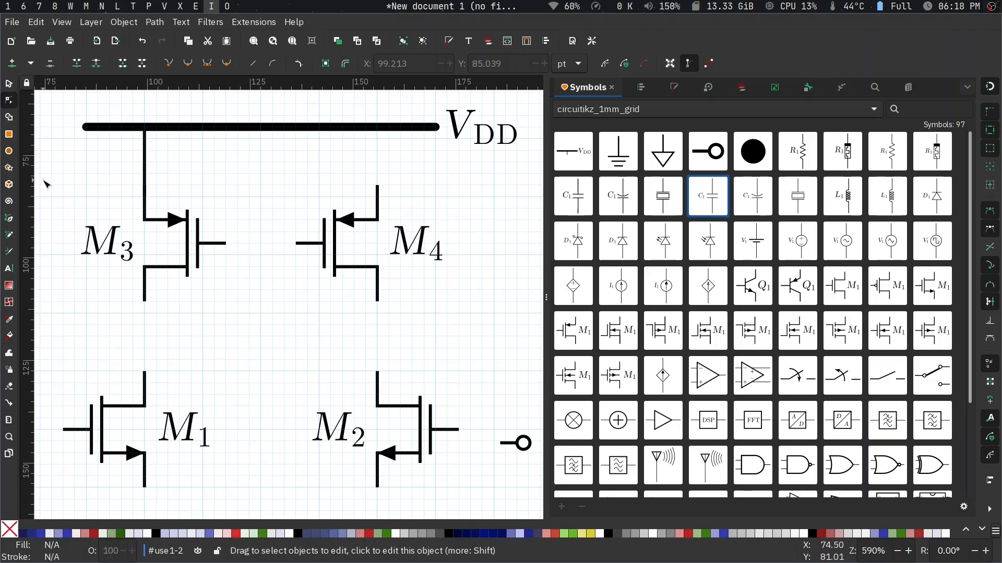
click(4, 219)
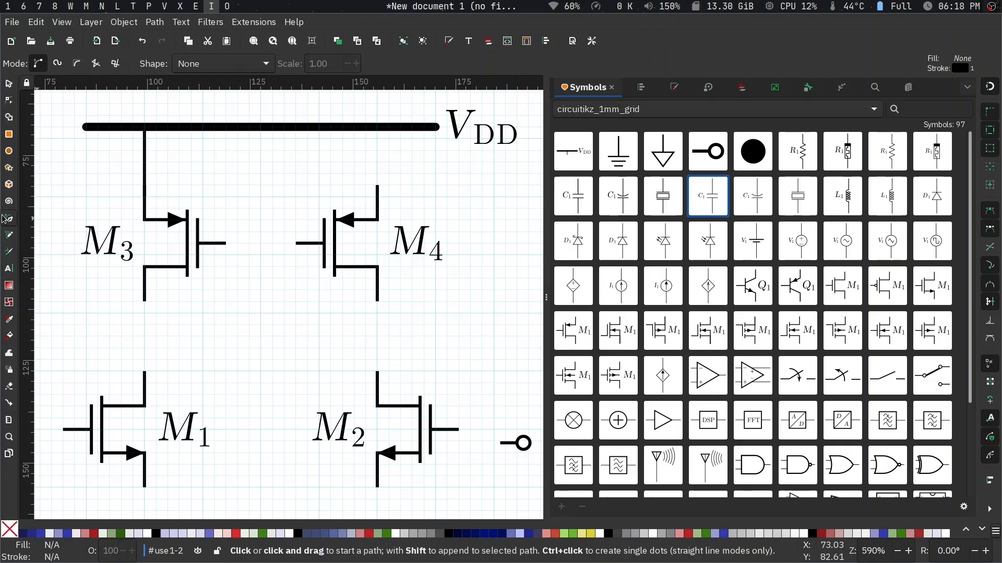
click(378, 195)
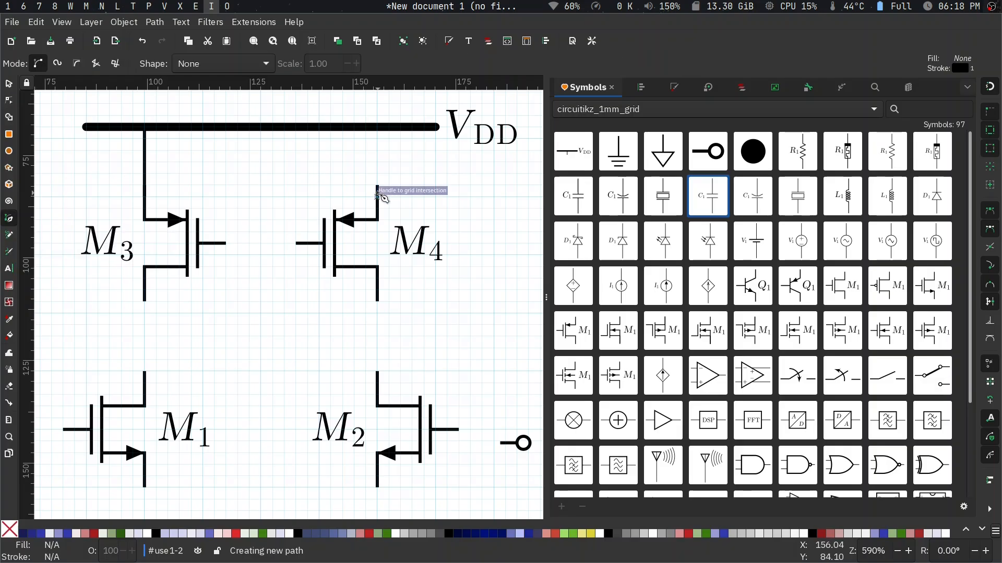
double_click(378, 127)
- Draw vertical wires connecting M4's lower terminal to M2's upper terminal and M3's lower terminal to M1's upper terminal
click(378, 302)
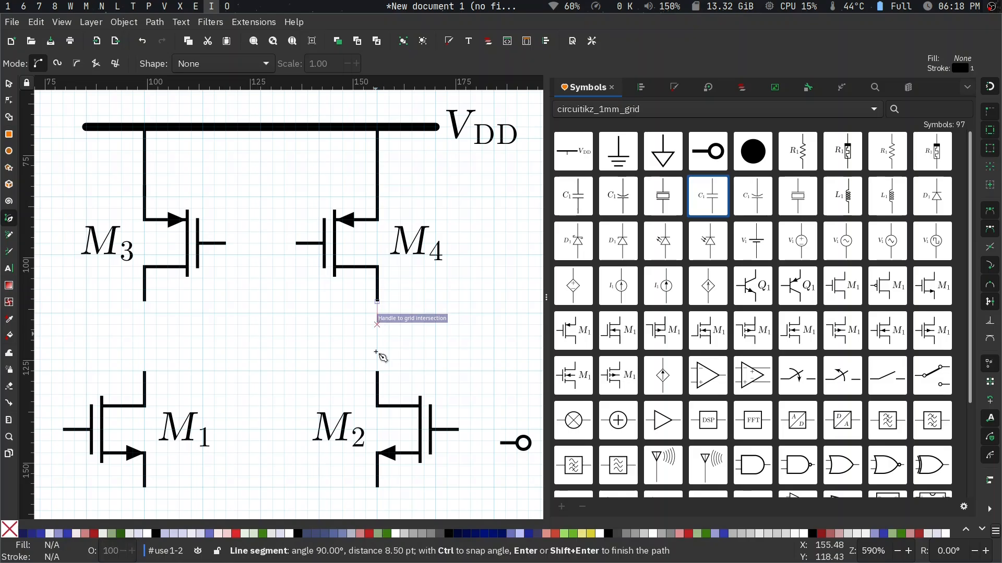
double_click(378, 383)
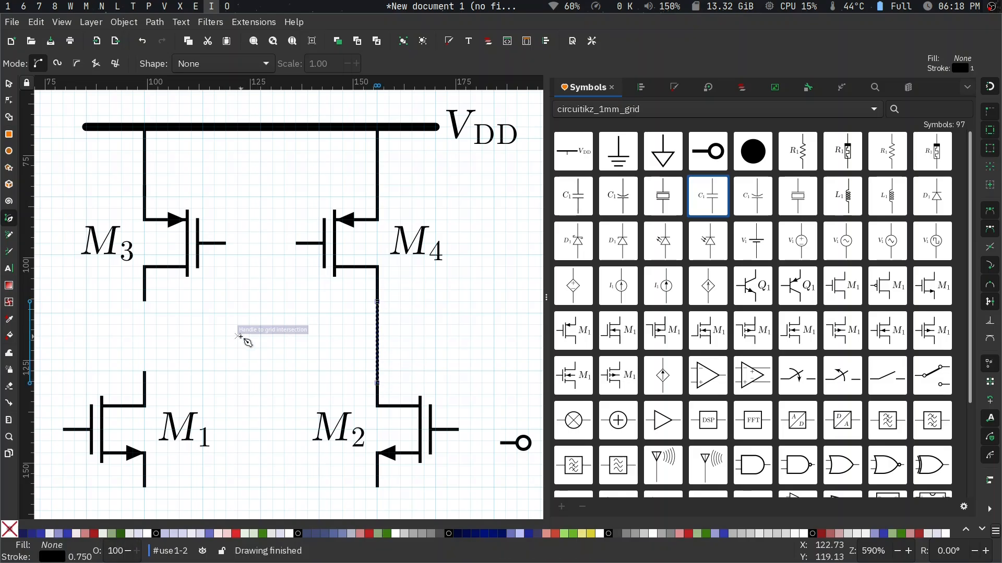
click(145, 289)
double_click(144, 374)
- Draw a U-shaped wire joining the lower terminals of M1 and M2, running about 5.67 pt below them
scroll(157, 391, down, 5)
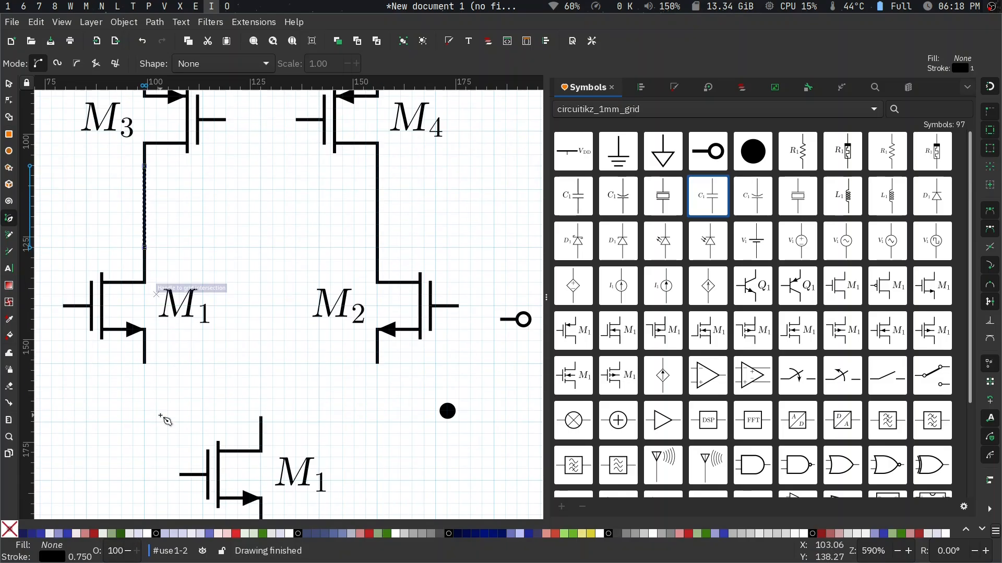
click(145, 357)
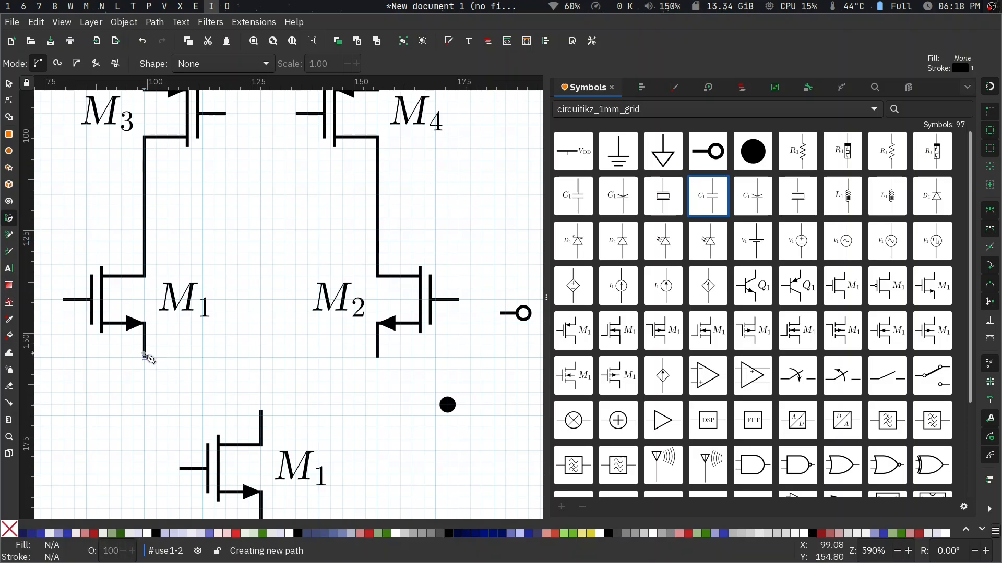
click(144, 380)
click(377, 380)
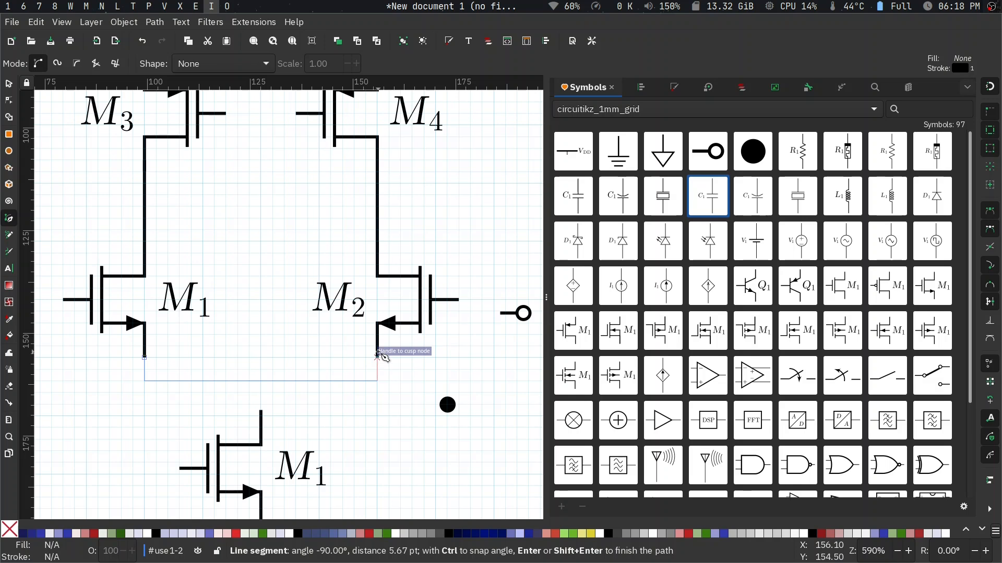
double_click(377, 357)
key(Escape)
scroll(286, 268, up, 4)
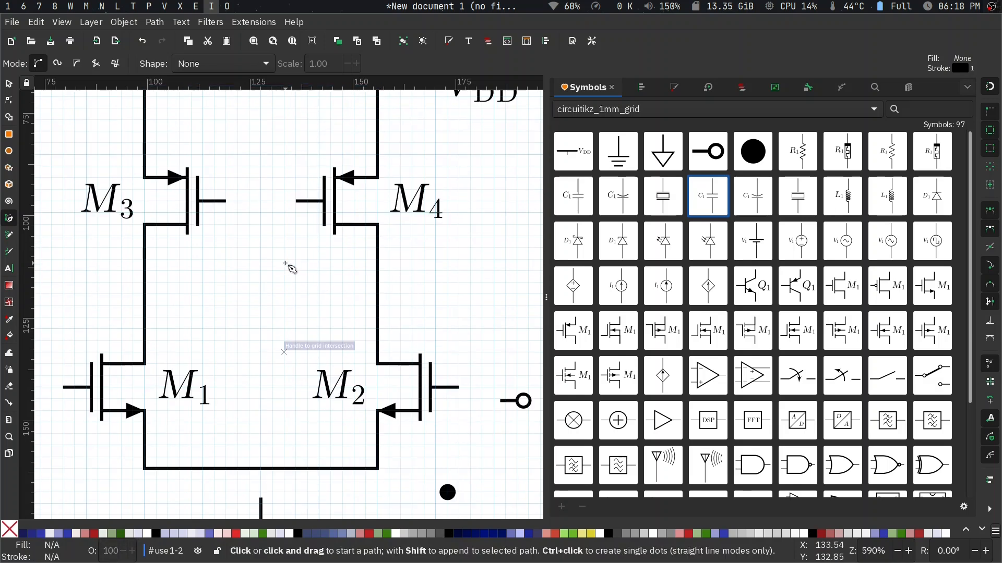
- Join M3's and M4's gates with a straight wire and connect its midpoint to the M3–M1 wire with an L-shaped wire running 28.35 pt left
click(225, 201)
double_click(298, 201)
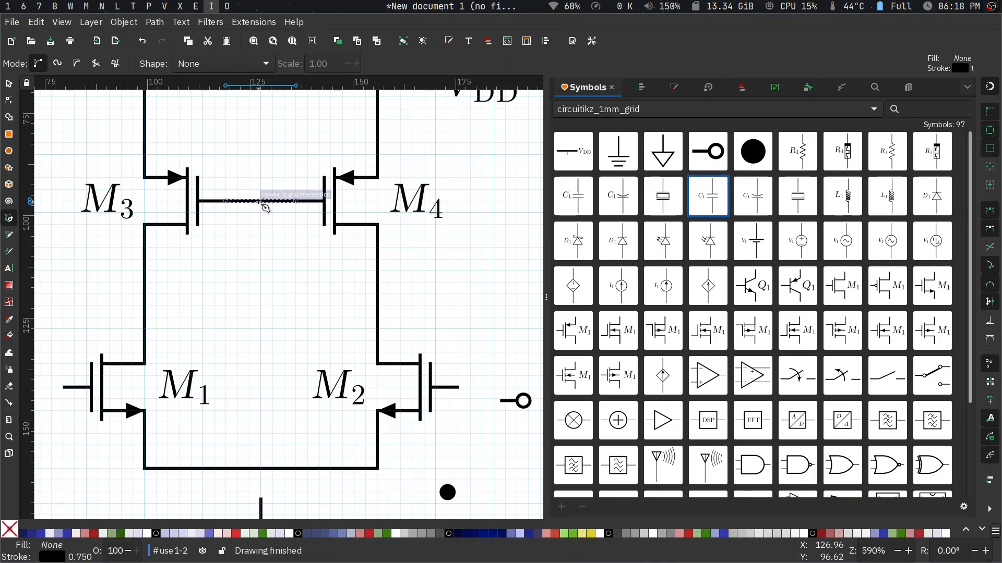
click(260, 200)
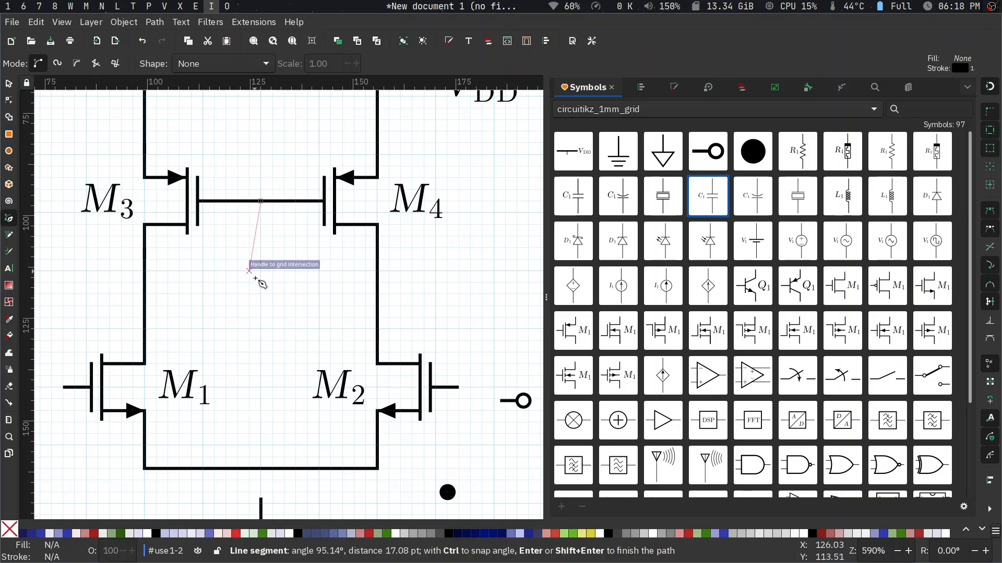
click(262, 306)
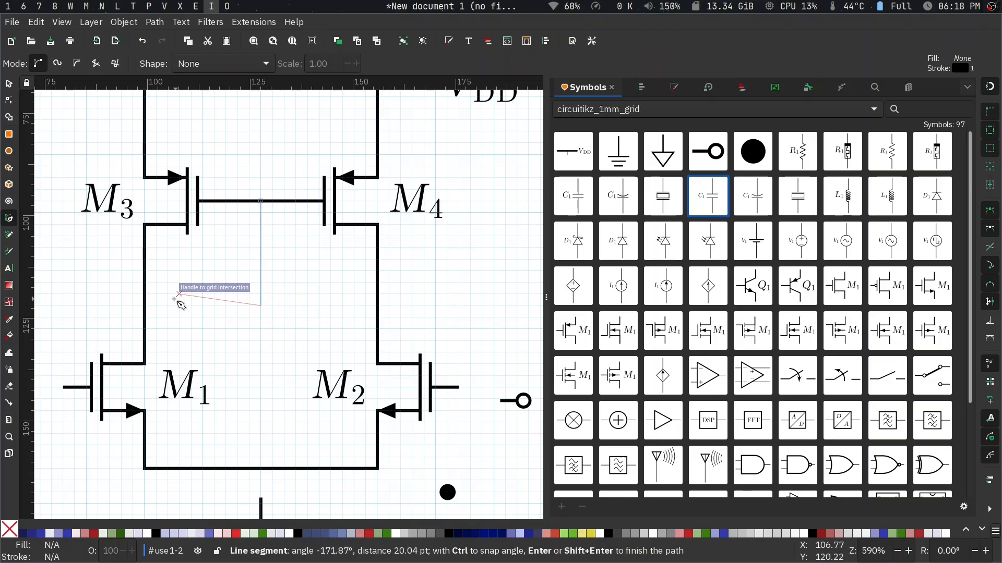
double_click(145, 307)
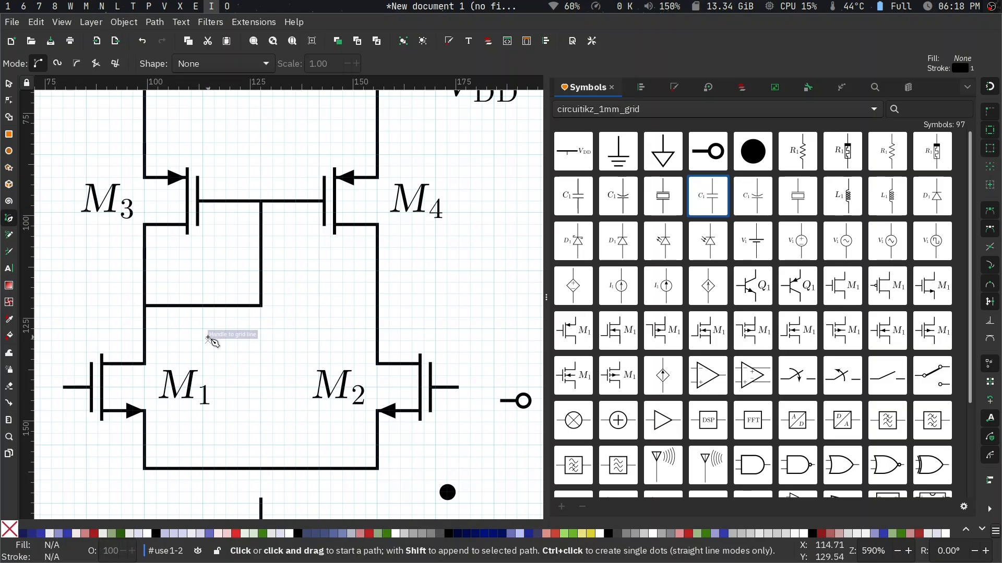
- Draw a horizontal output wire about 104.88 pt long from the M4–M2 vertical wire to the right, past capacitor C1
scroll(212, 341, down, 3)
scroll(213, 342, up, 3)
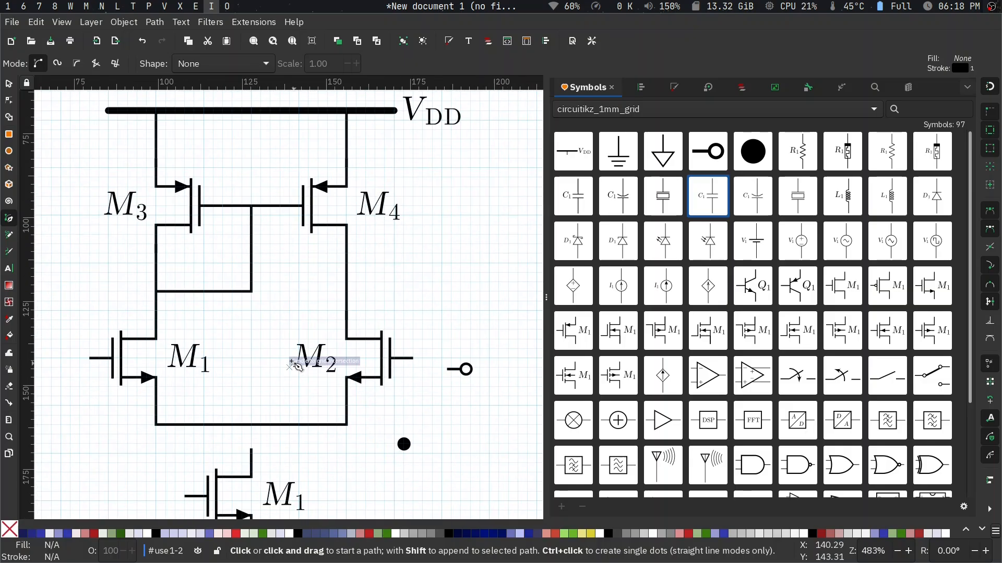
click(346, 292)
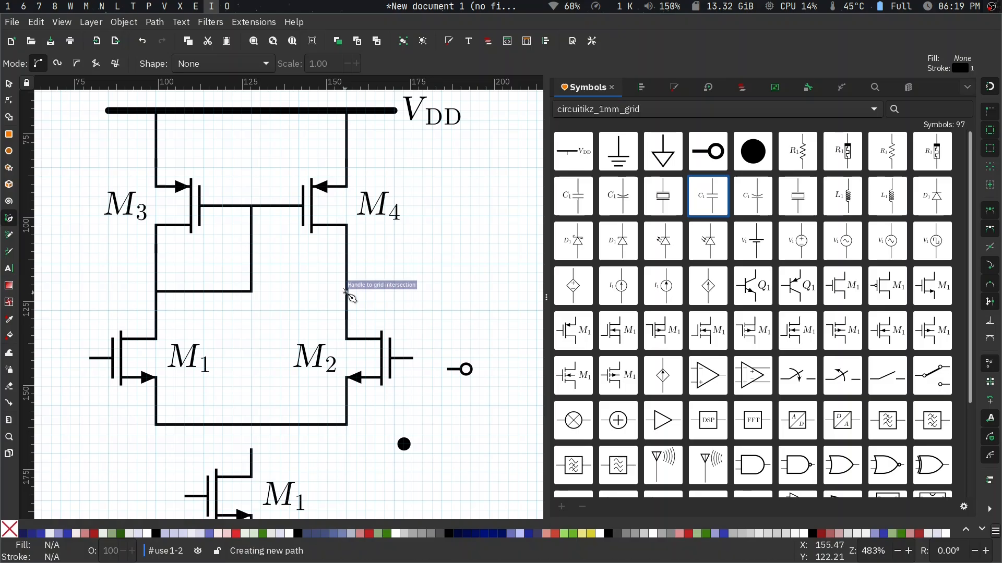
scroll(349, 296, right, 5)
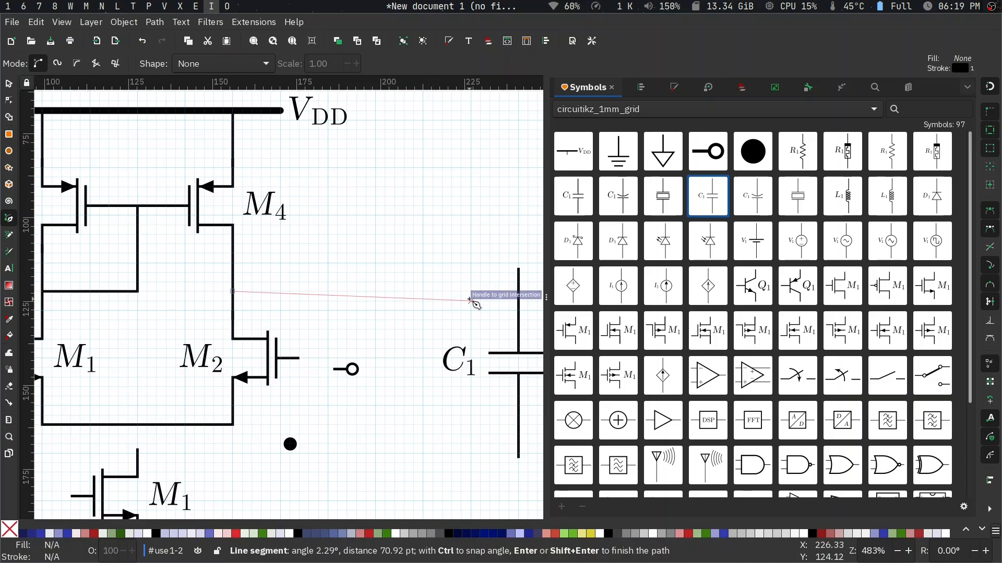
scroll(522, 291, right, 5)
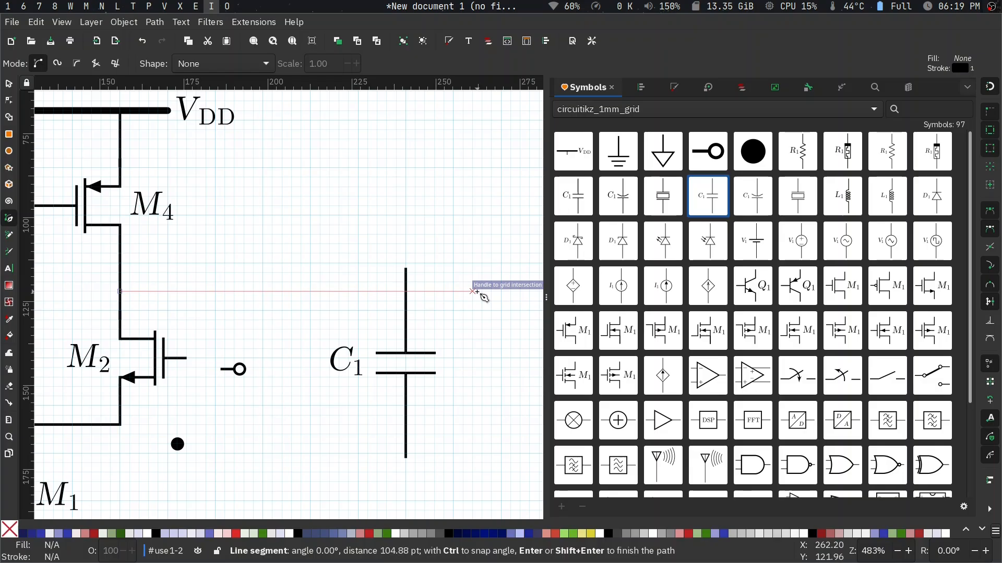
double_click(476, 292)
key(Escape)
key(s)
- Draw a wire from M2's gate outward, down about 25.51 pt and left about 113.39 pt, and extend M1's gate left to the same end position
scroll(359, 361, down, 2)
scroll(359, 361, left, 3)
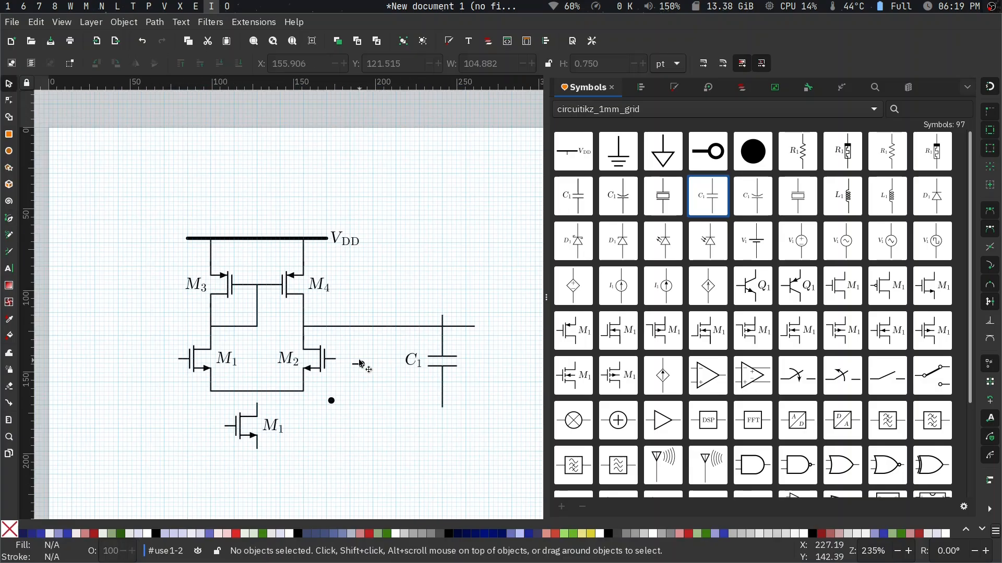
scroll(365, 362, left, 1)
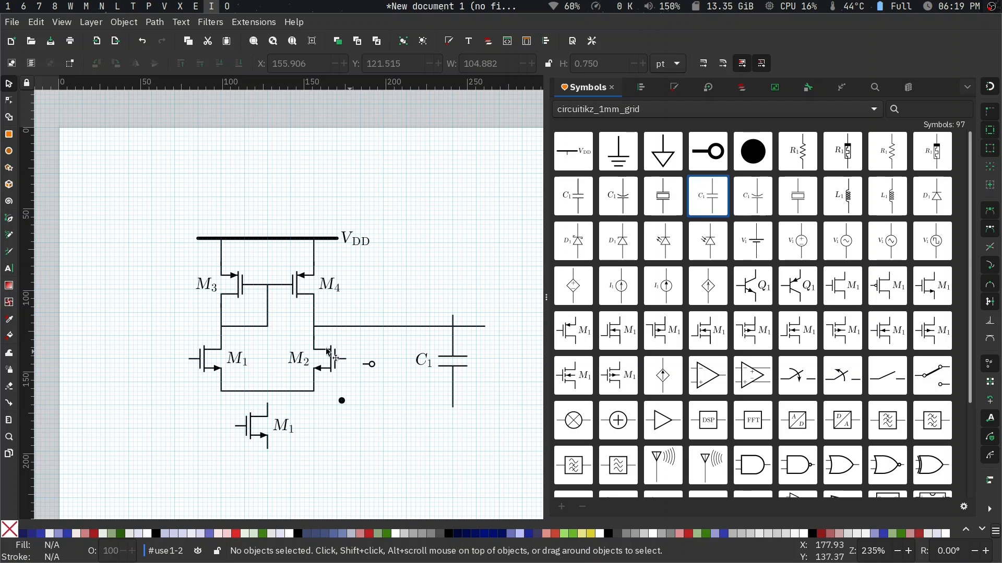
scroll(242, 389, down, 1)
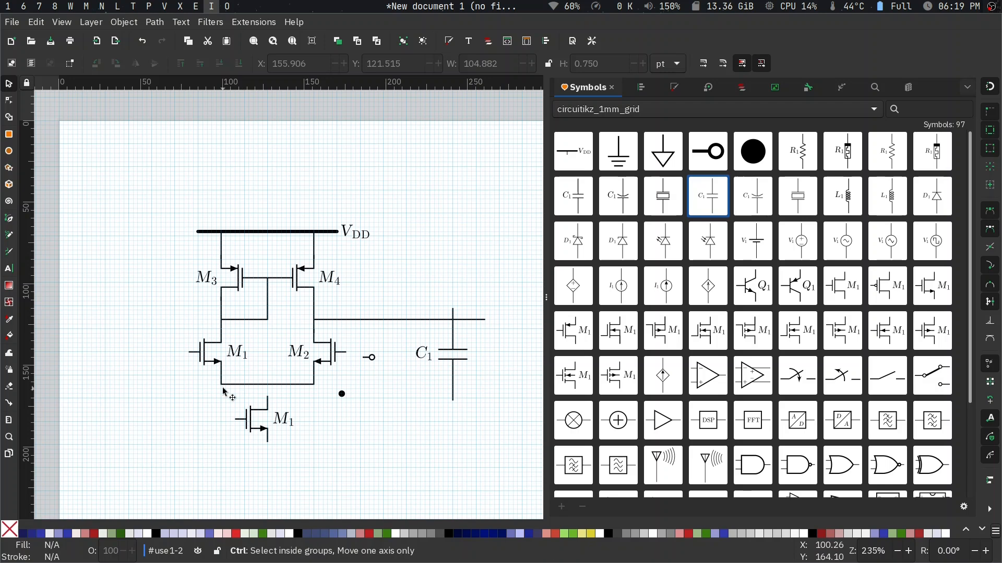
scroll(222, 387, up, 2)
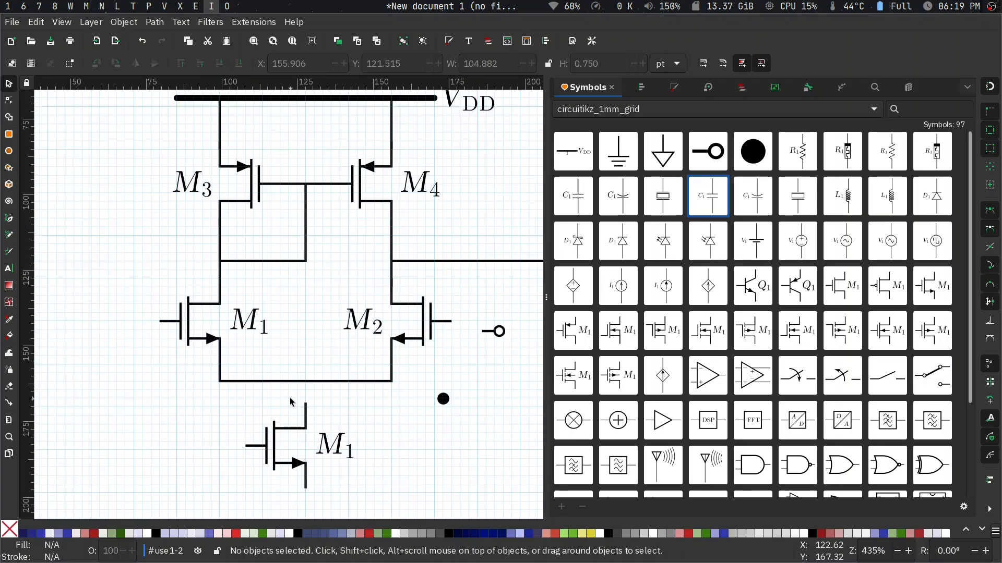
key(b)
click(452, 321)
click(460, 321)
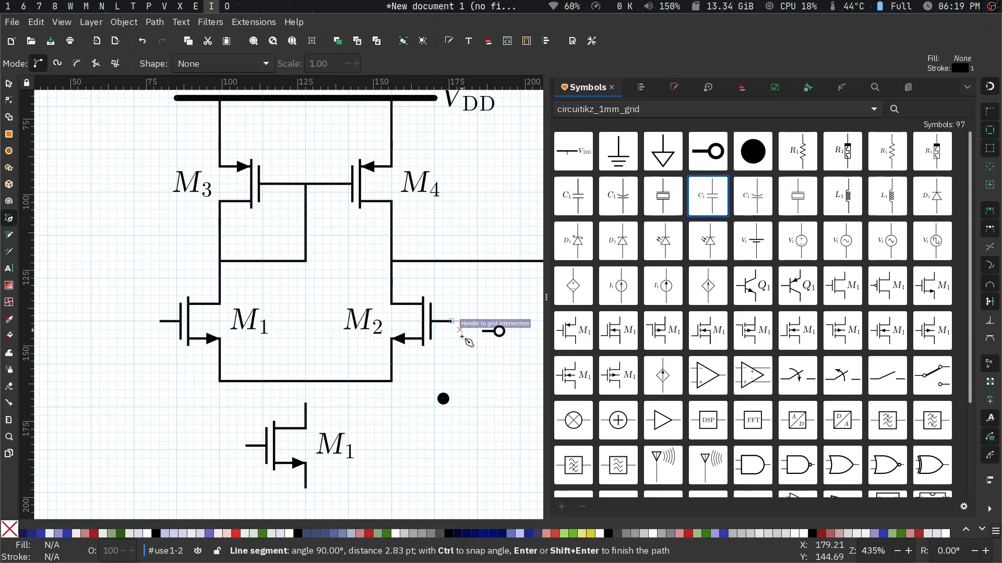
click(460, 399)
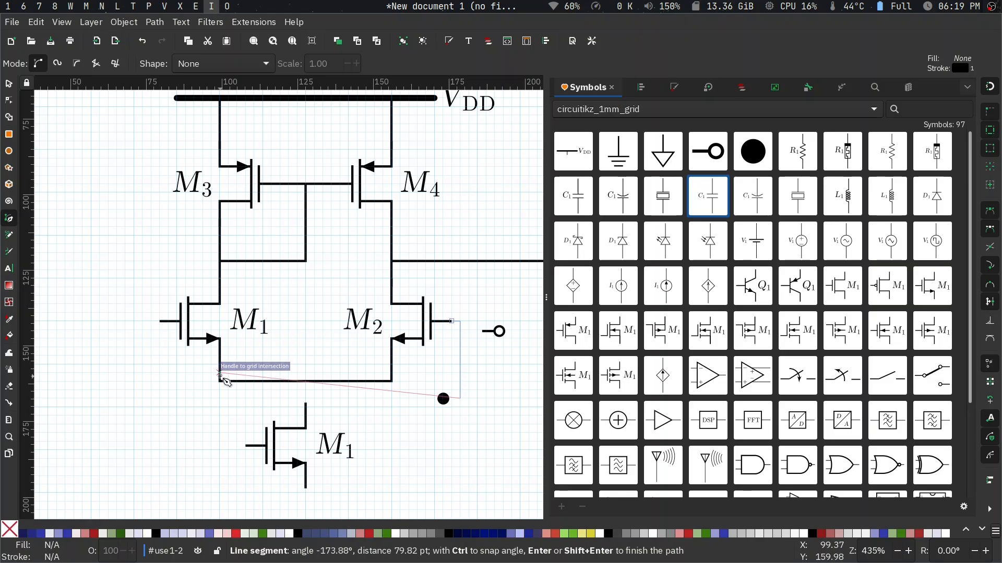
double_click(116, 400)
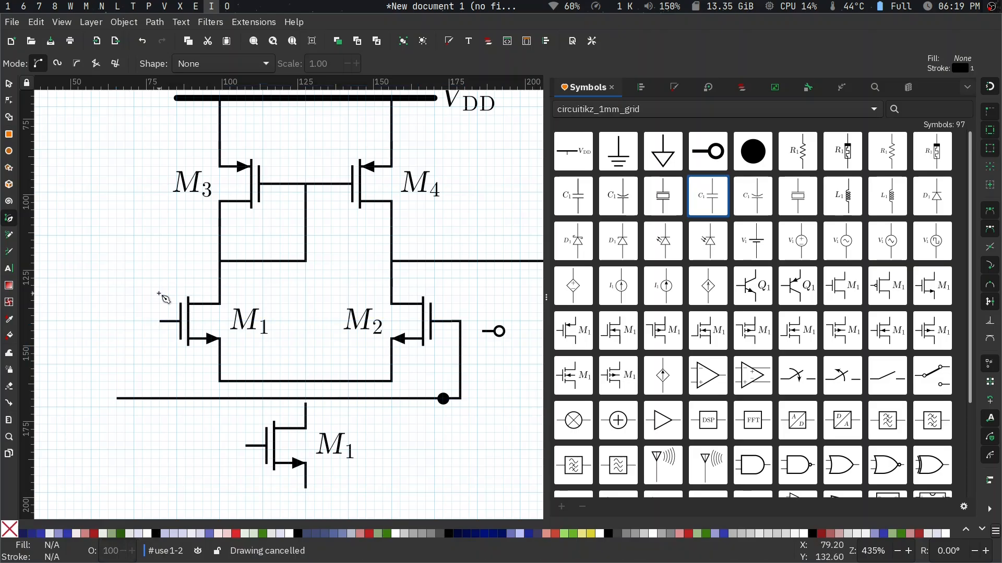
click(160, 321)
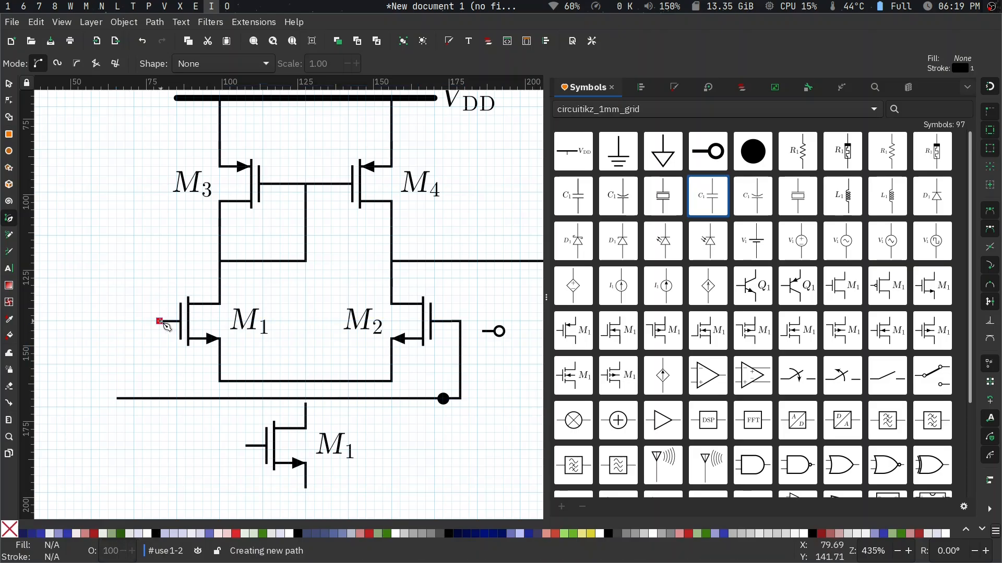
double_click(116, 321)
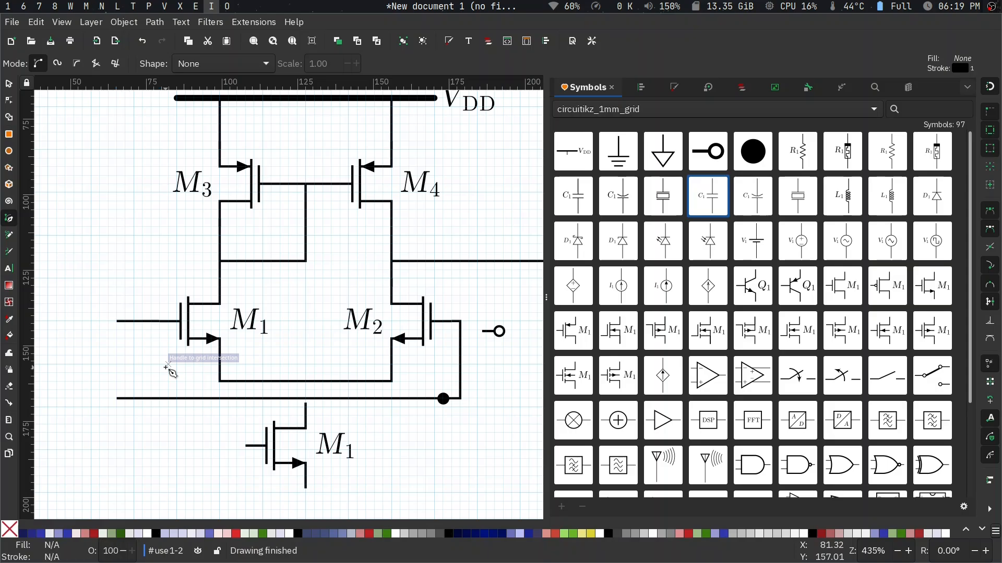
- Move the open terminal symbol beside the two input wires, duplicate it for the other wire, and mirror both horizontally
key(s)
click(499, 330)
drag(500, 331, 85, 396)
key(ctrl+d)
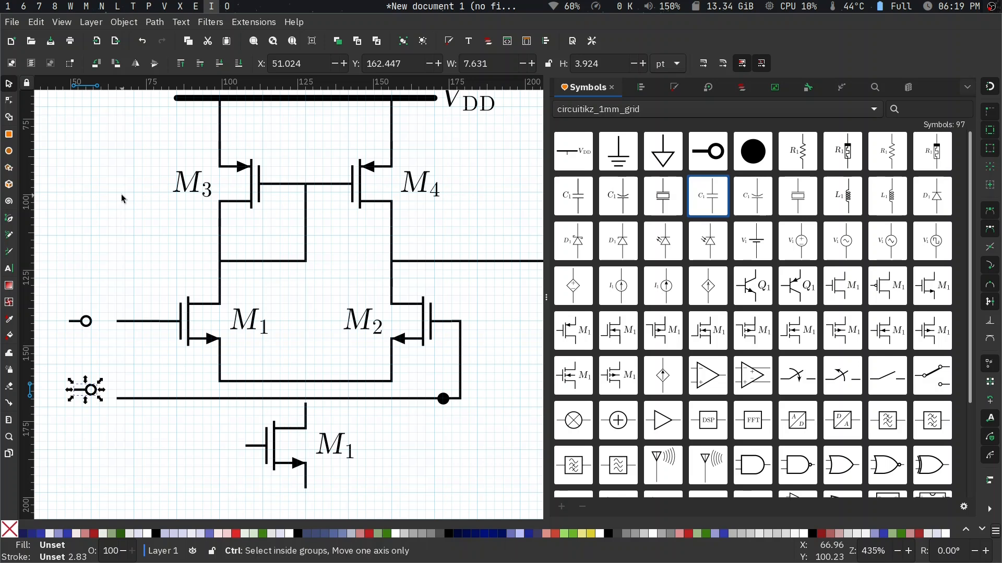
key(ctrl+bracketright)
key(ctrl+bracketleft)
click(78, 332)
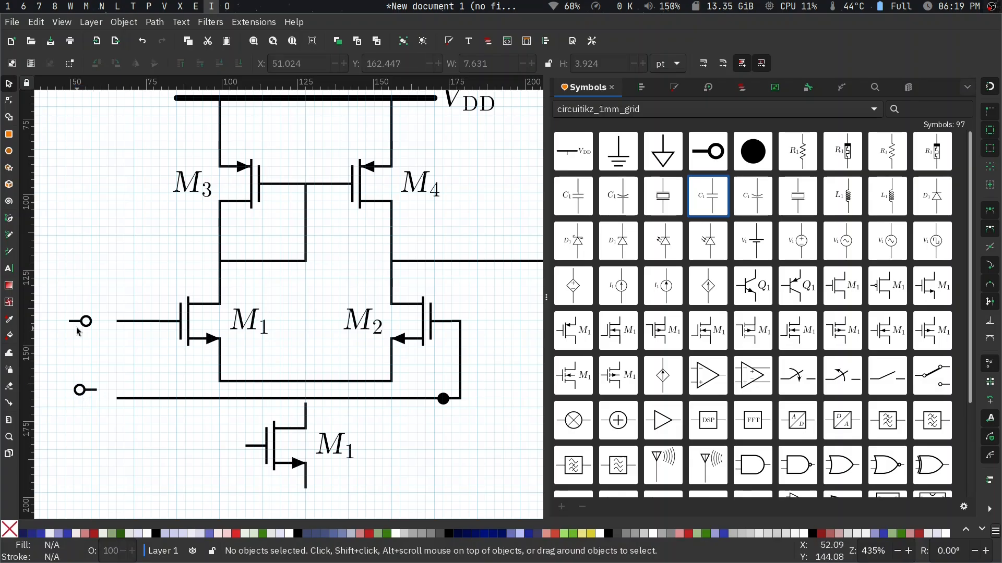
click(84, 322)
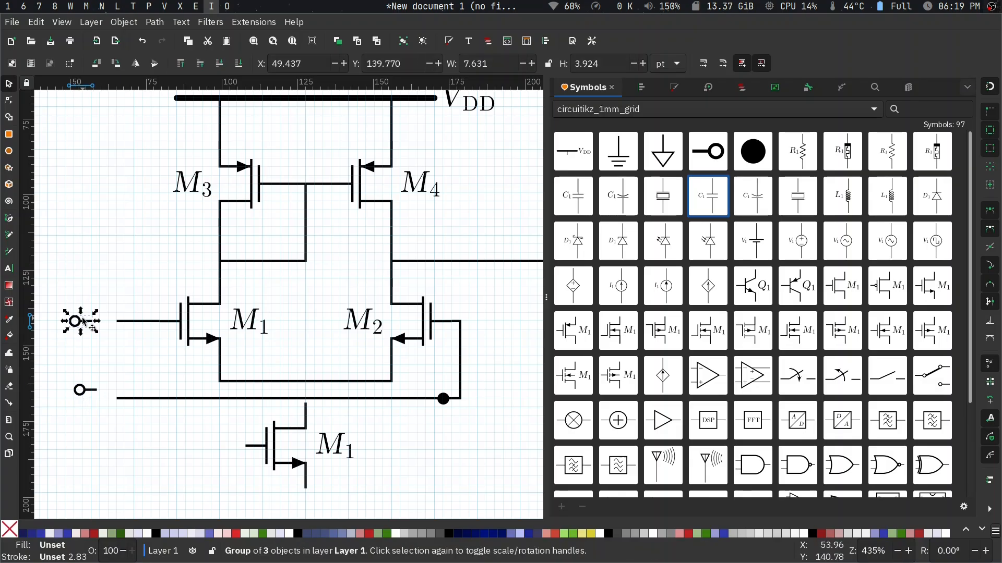
- Snap the two open terminals onto the left ends of M1's gate wire and the lower input wire
scroll(93, 324, up, 2)
drag(78, 319, 121, 340)
drag(93, 443, 123, 455)
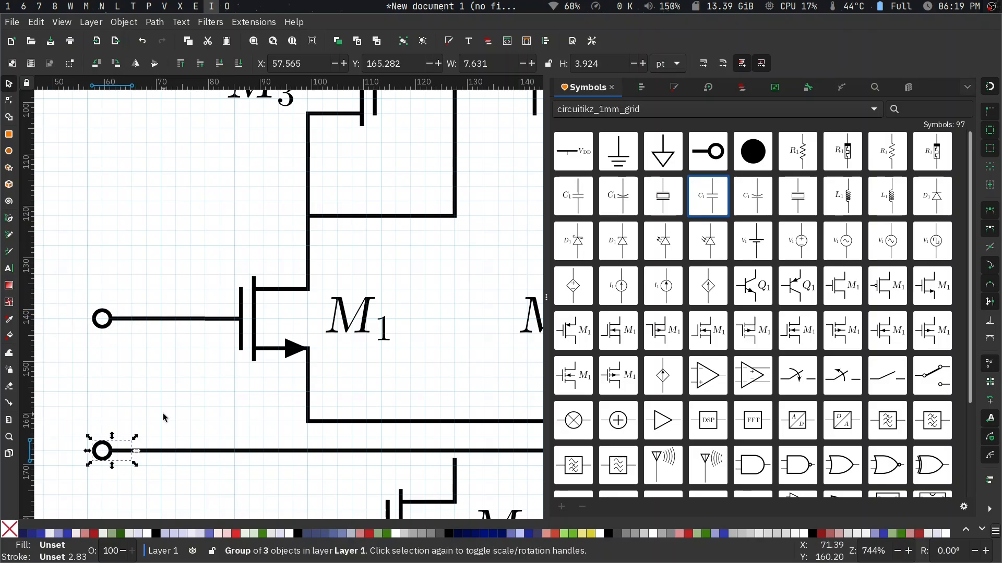
click(162, 413)
- Draw a vertical wire about 8.5 pt long from the bottom transistor's upper terminal to the U-shaped wire joining M1 and M2
scroll(163, 413, down, 2)
scroll(249, 452, down, 3)
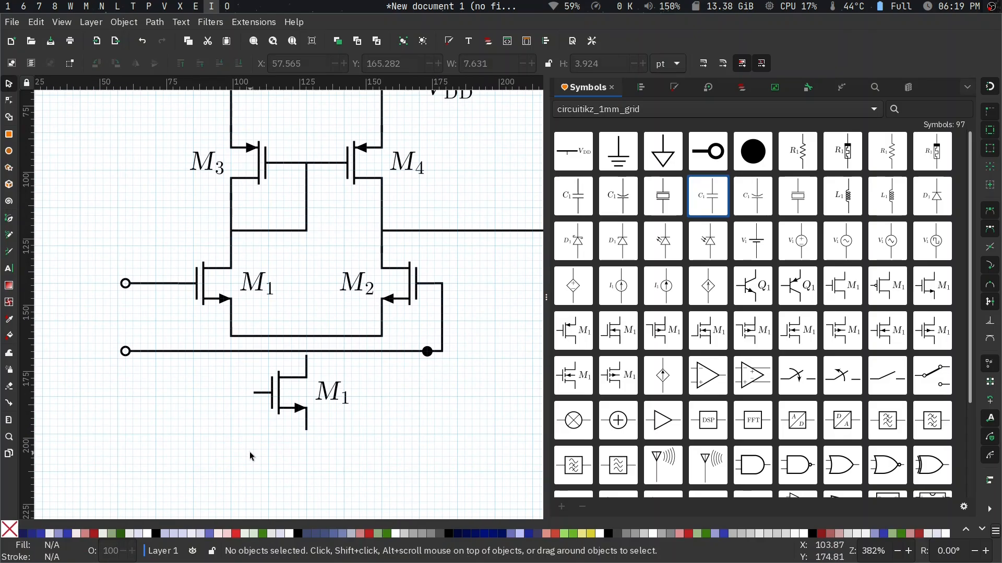
scroll(320, 345, up, 3)
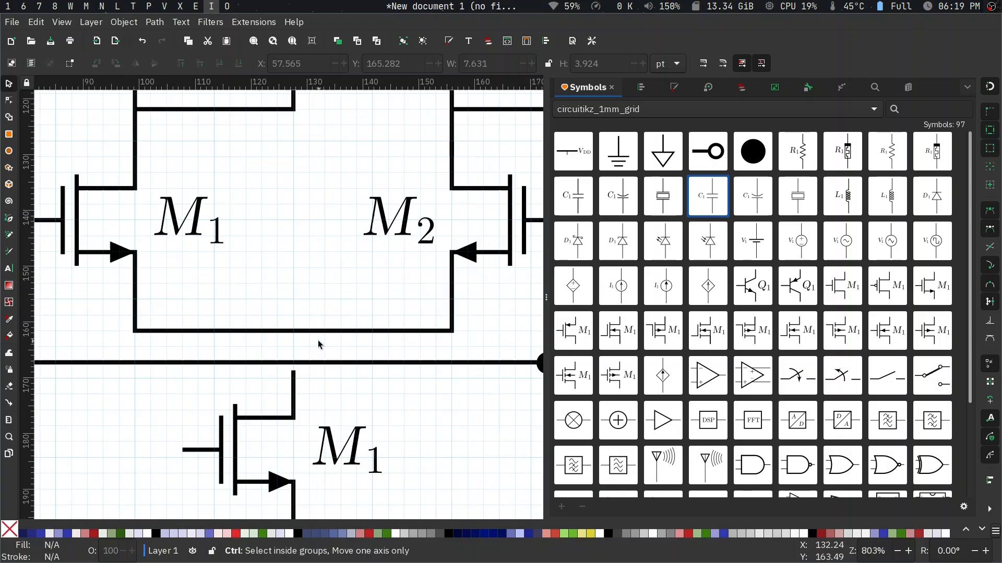
key(b)
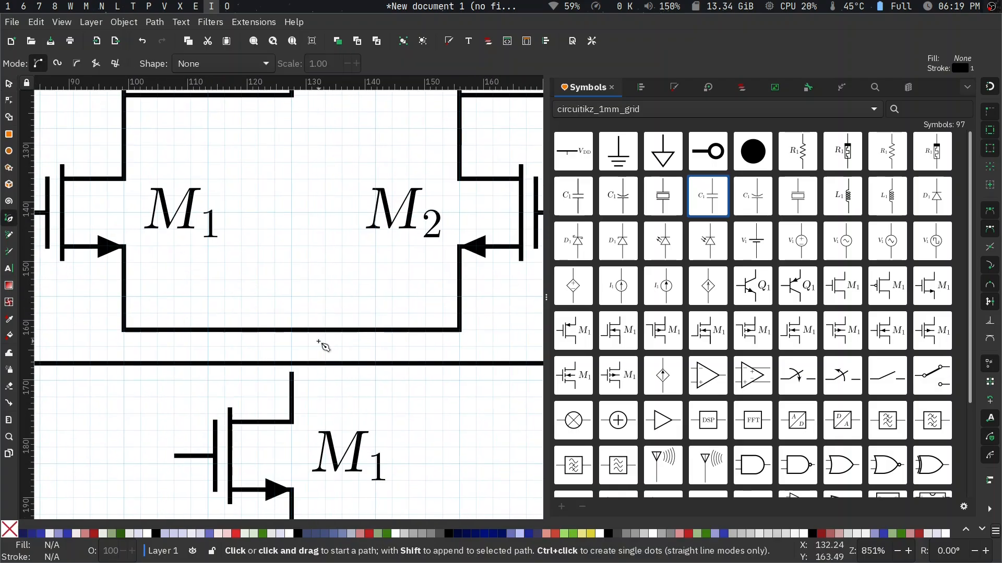
click(292, 375)
double_click(291, 329)
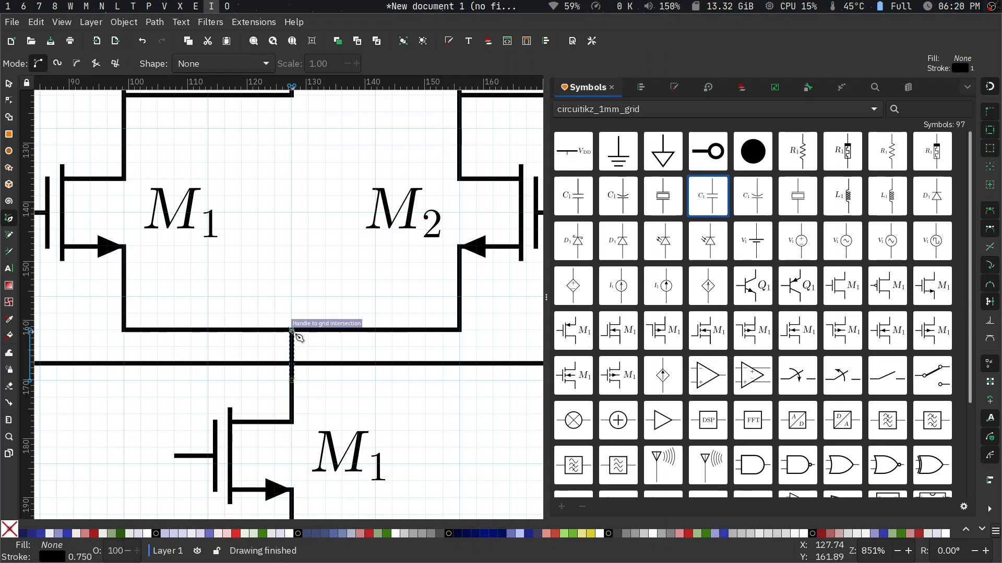
key(s)
- Move the black junction dot off the lower input wire into the empty area between M1 and M2
scroll(315, 387, down, 3)
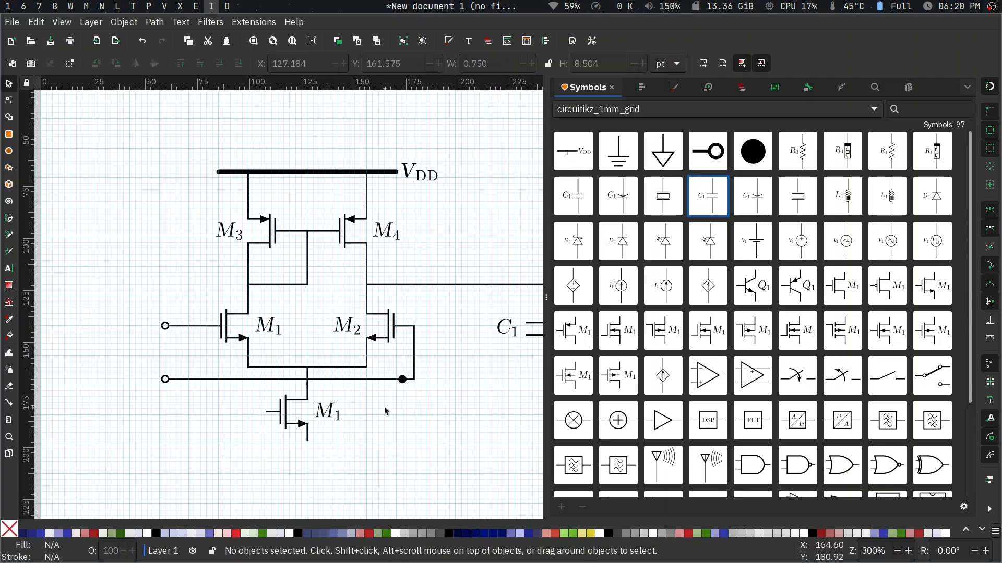
scroll(384, 406, right, 1)
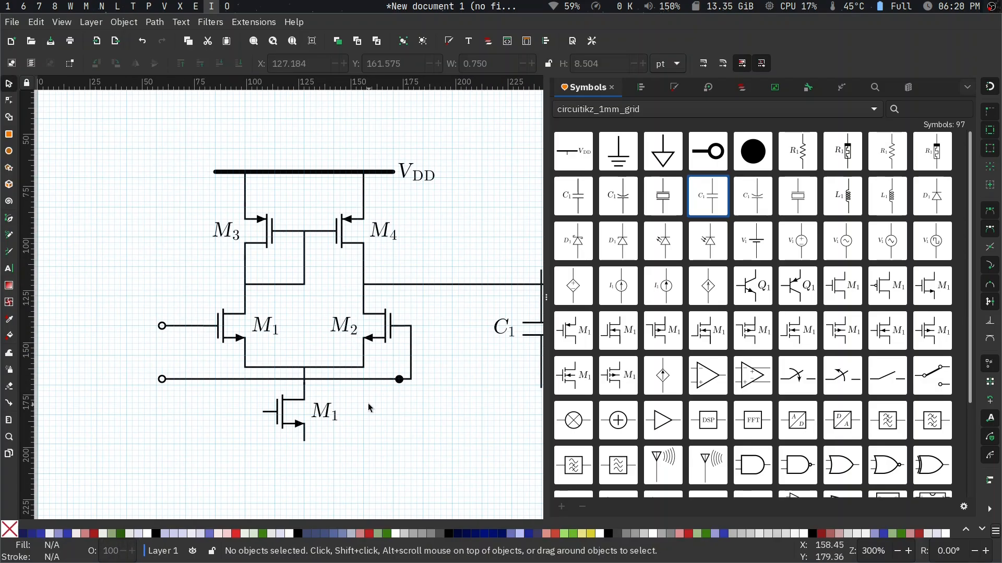
drag(399, 381, 313, 306)
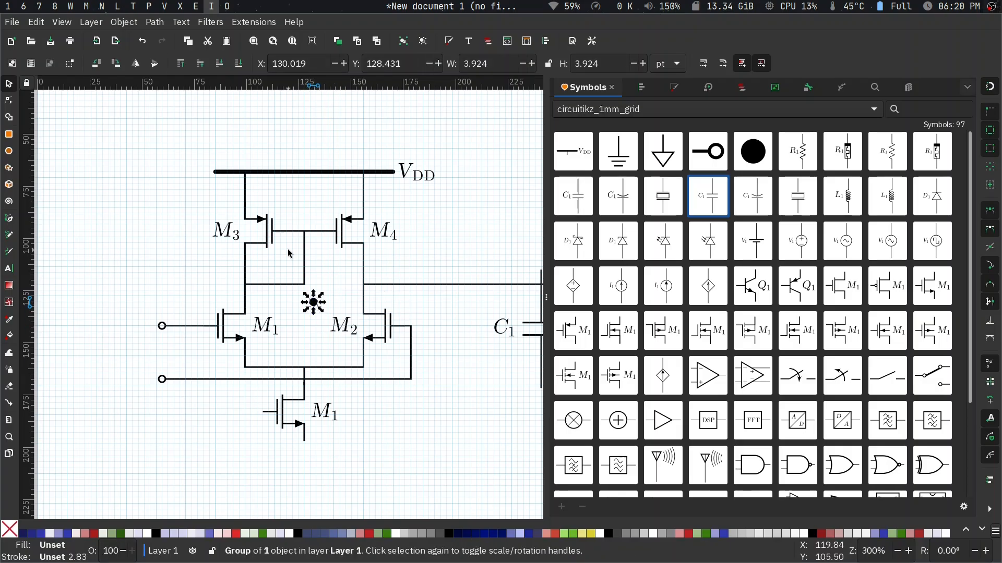
ctrl+scroll(290, 254, up, 3)
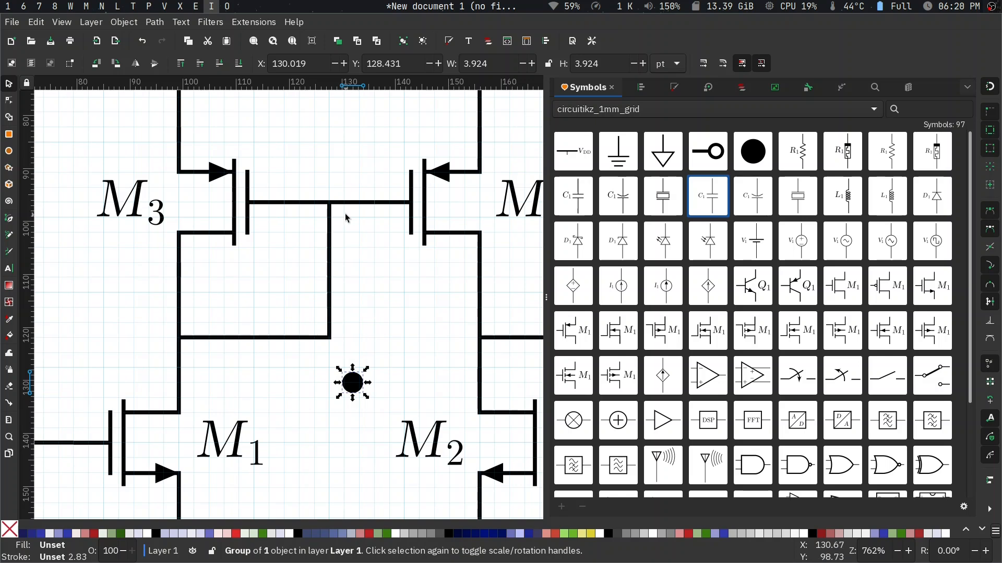
- Paste a junction dot and centre it where the M3–M4 gate wire meets its vertical branch
key(Escape)
key(ctrl+v)
ctrl+scroll(340, 208, up, 4)
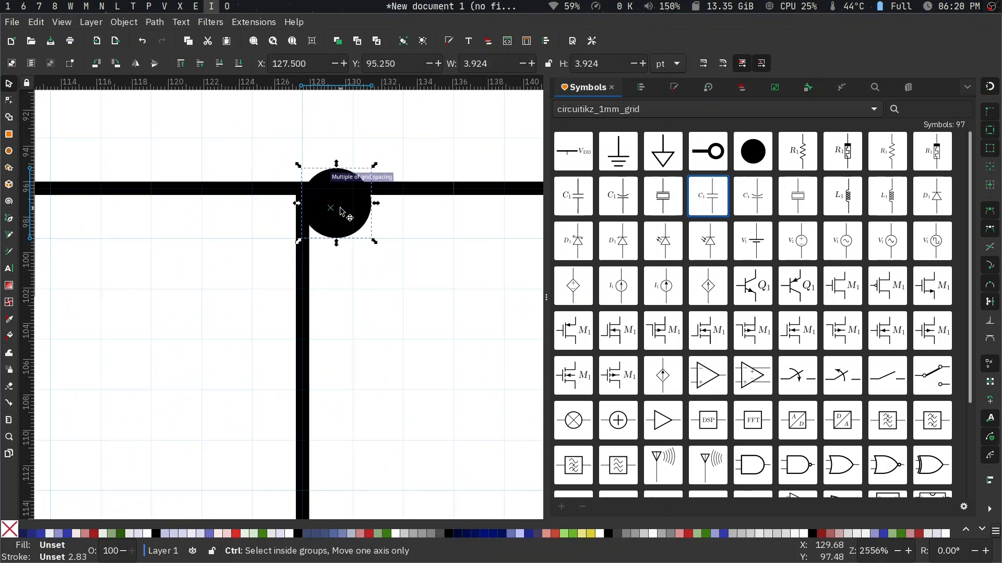
drag(336, 194, 402, 219)
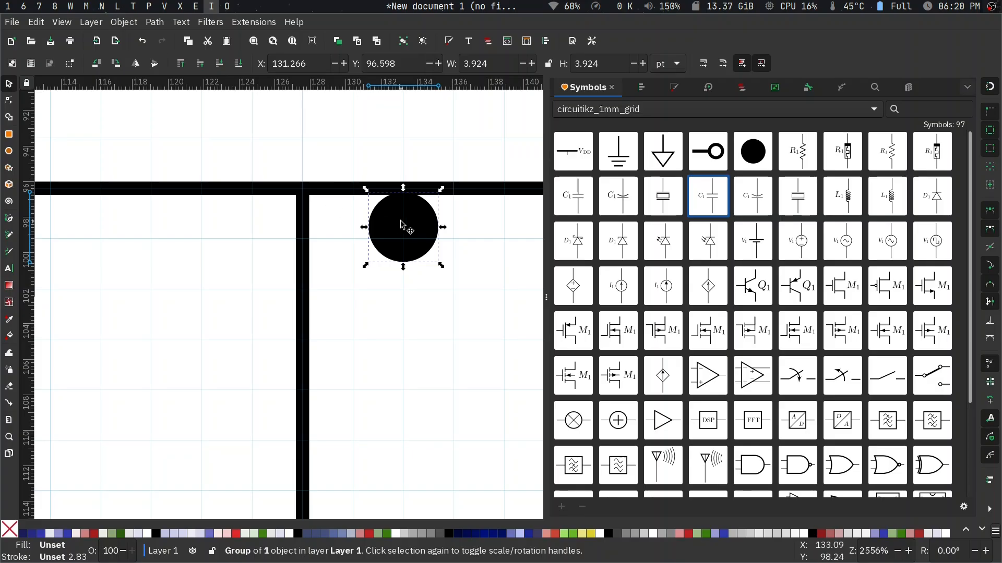
click(403, 225)
drag(403, 225, 306, 218)
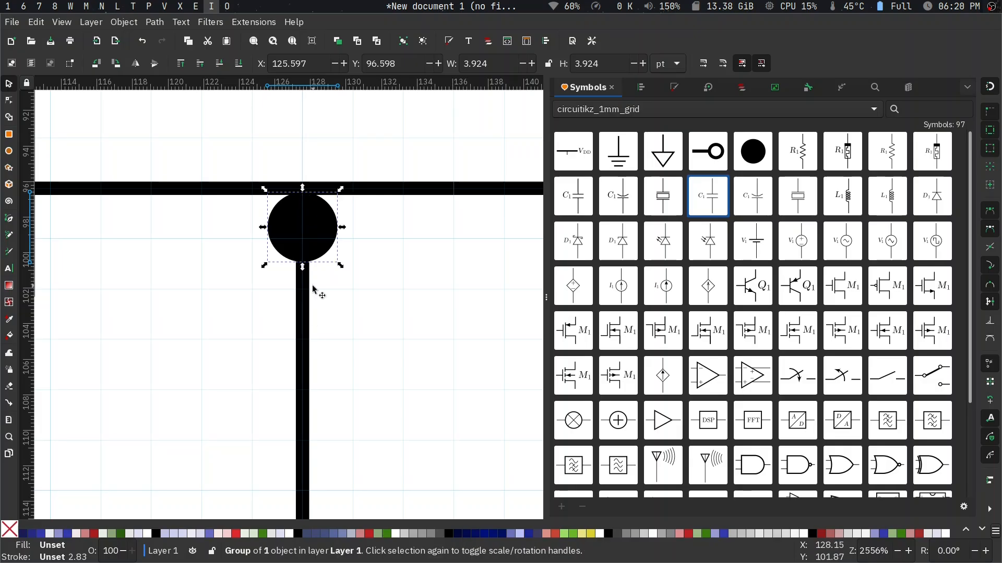
key(ctrl)
click(310, 242)
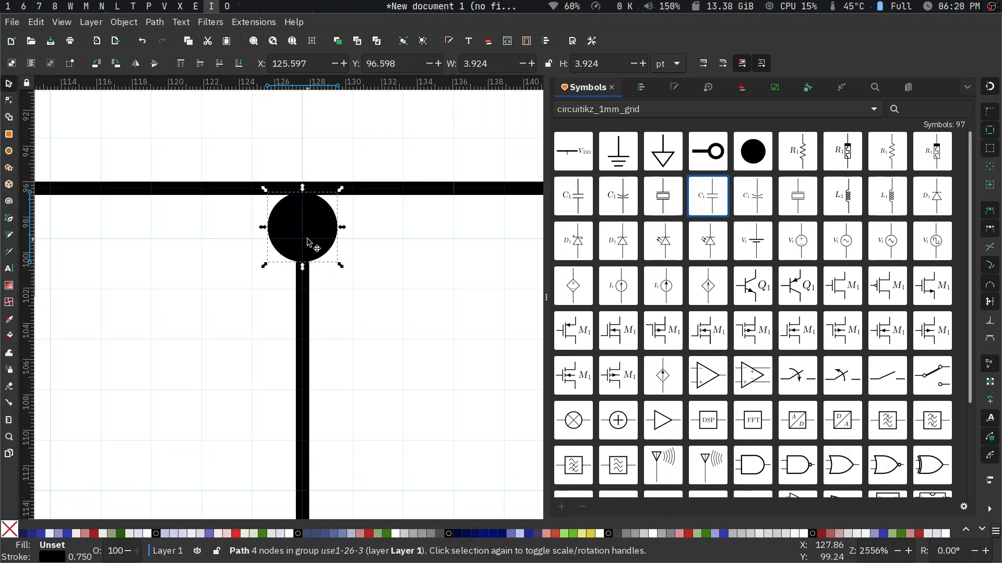
drag(310, 242, 309, 201)
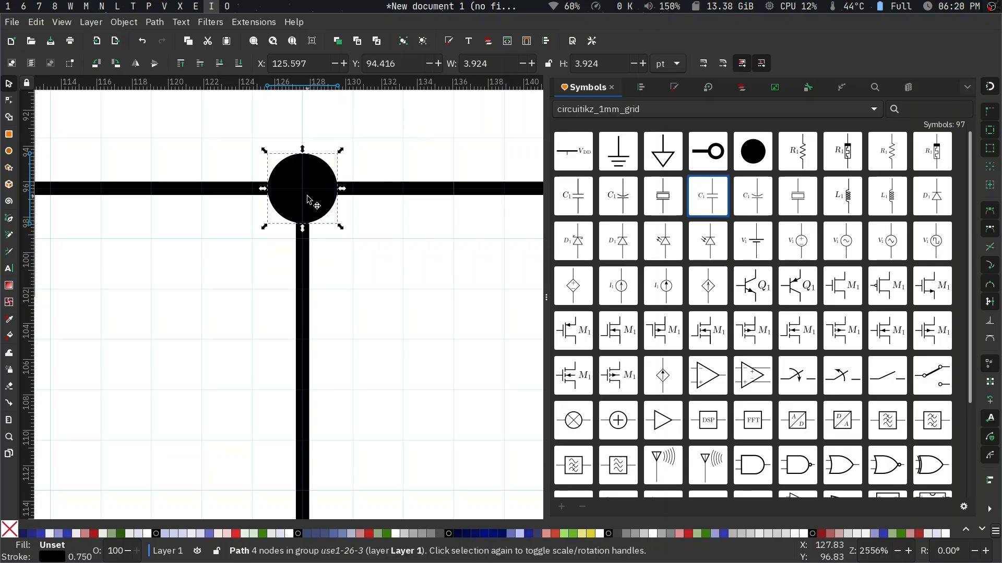
- Place another junction dot where the branch from the gate wire meets the vertical M3–M1 wire
scroll(313, 219, down, 5)
drag(337, 360, 343, 303)
scroll(238, 330, up, 7)
scroll(342, 302, down, 7)
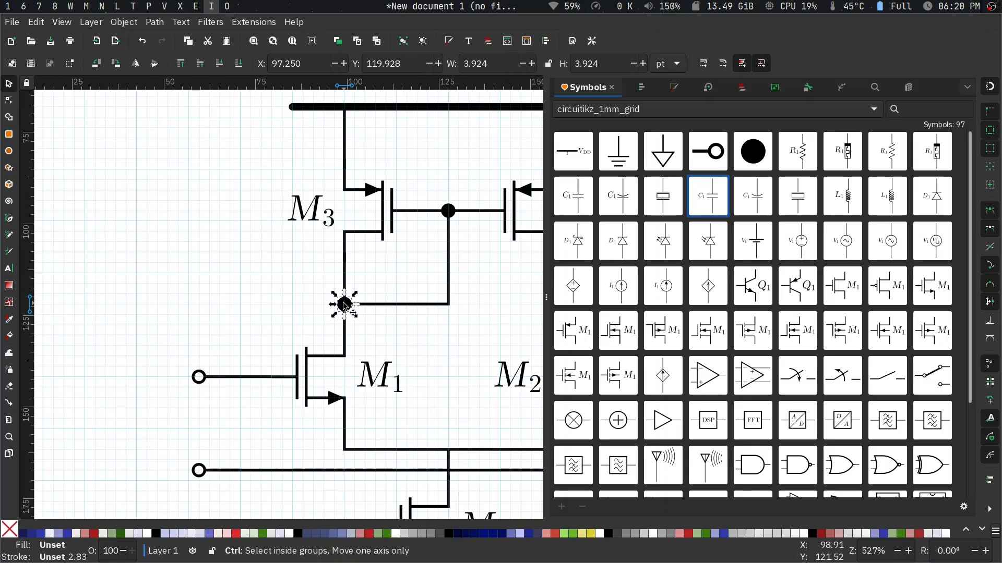
- Paste a junction dot and centre it where the output wire meets the vertical M4–M2 wire
key(ctrl+v)
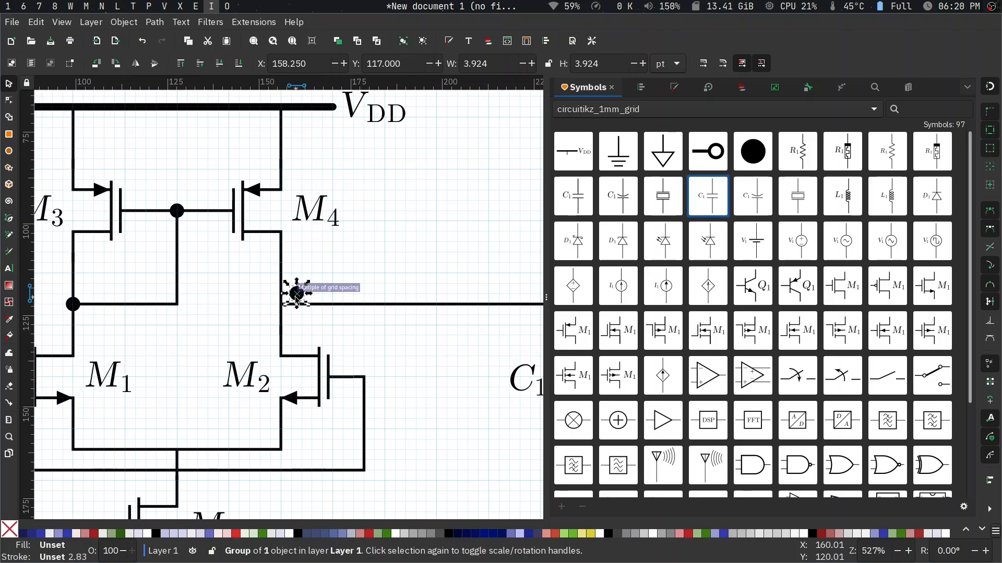
scroll(297, 298, up, 6)
drag(304, 280, 183, 284)
drag(190, 234, 205, 356)
ctrl+scroll(235, 326, down, 4)
ctrl+scroll(237, 328, up, 4)
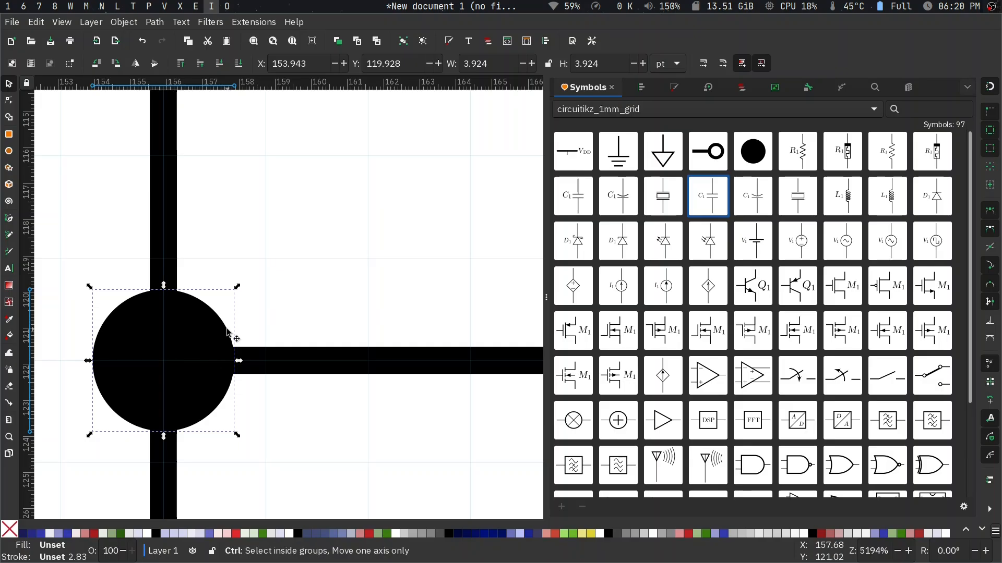
ctrl+scroll(206, 356, down, 8)
scroll(206, 384, left, 4)
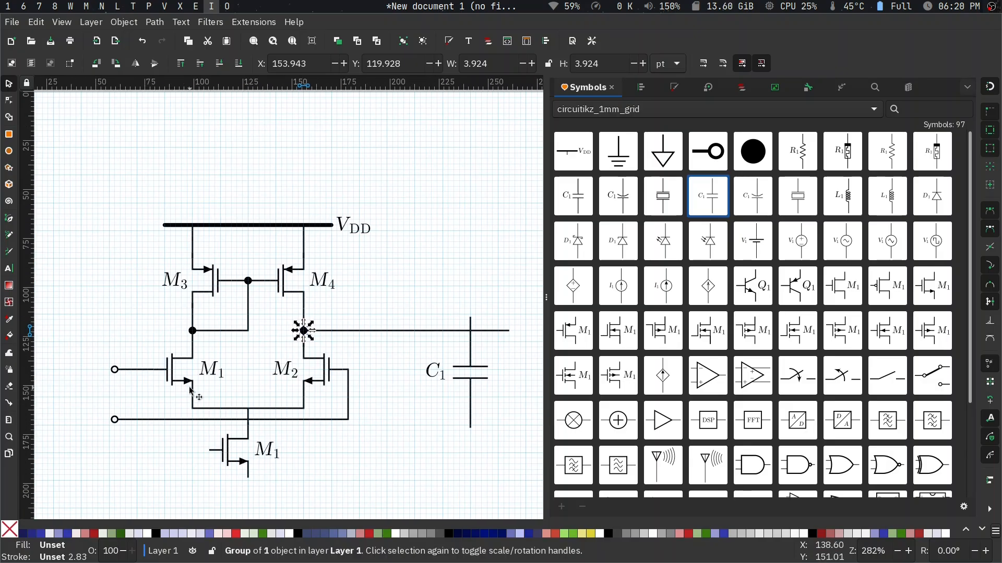
- Paste another junction dot where the bottom transistor's vertical wire meets the U-shaped wire joining M1 and M2
ctrl+scroll(258, 420, up, 5)
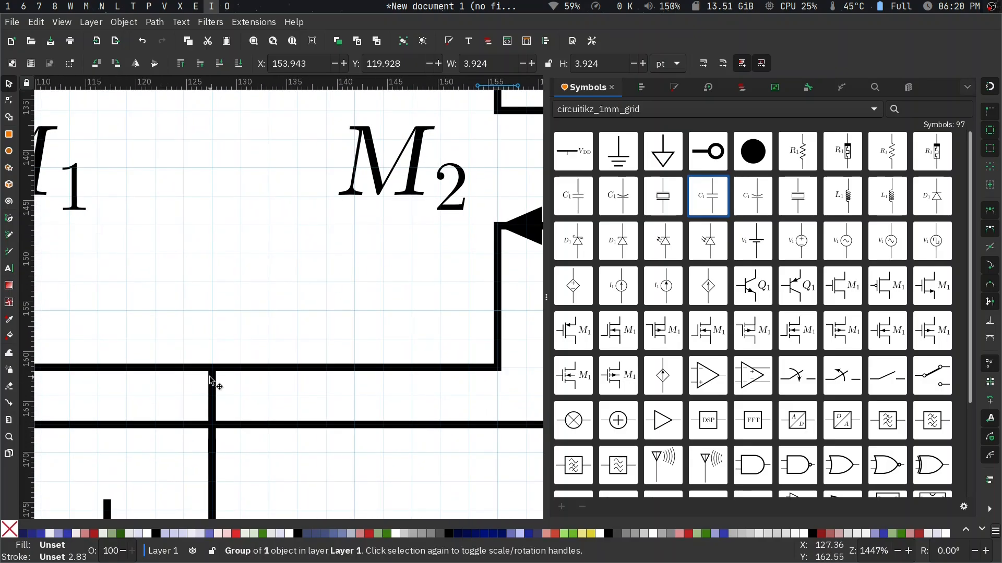
key(ctrl+v)
drag(212, 381, 210, 369)
ctrl+scroll(221, 336, down, 6)
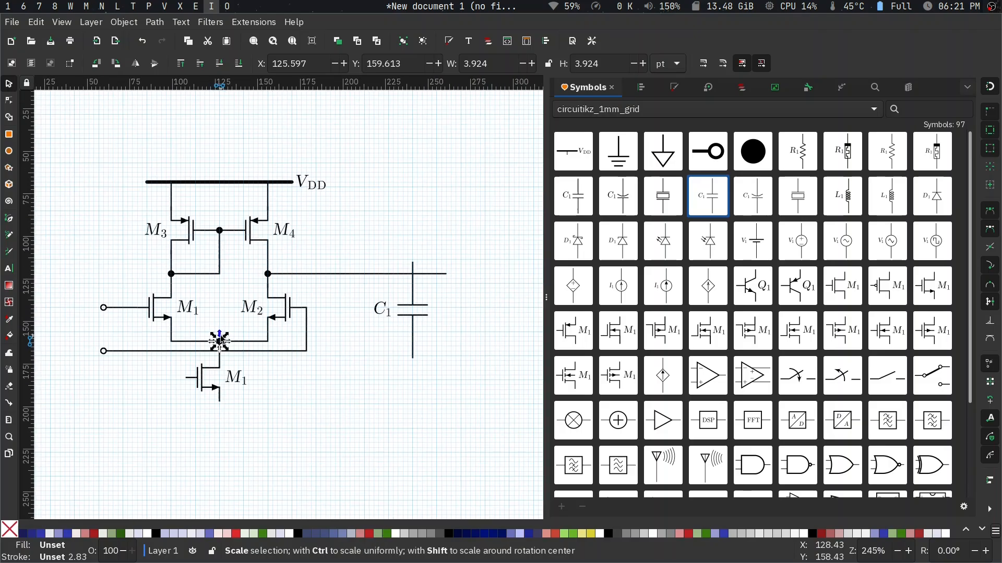
- Move capacitor C1 towards M2 and slightly down so its upper lead ends on the output wire
ctrl+scroll(392, 312, up, 4)
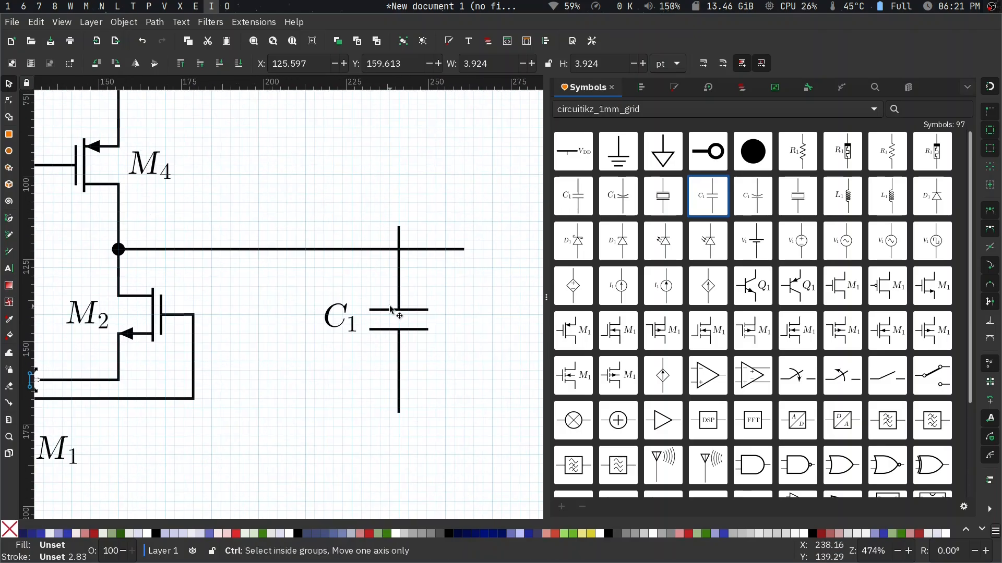
click(398, 287)
drag(384, 284, 300, 269)
click(299, 200)
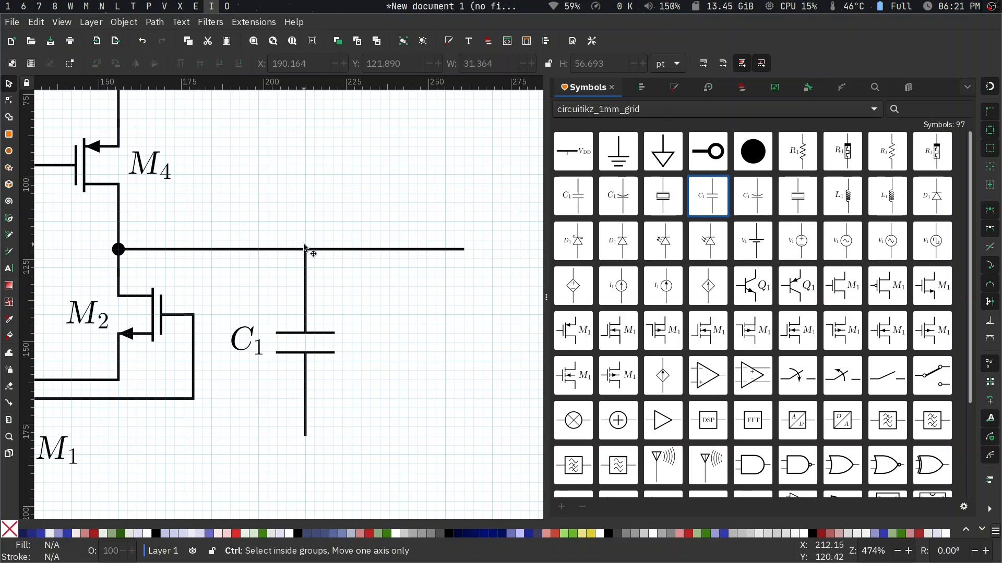
- Paste a junction dot and centre it where C1's upper lead meets the output wire
key(ctrl+v)
scroll(304, 245, up, 5)
scroll(305, 247, down, 1)
ctrl+scroll(327, 302, up, 4)
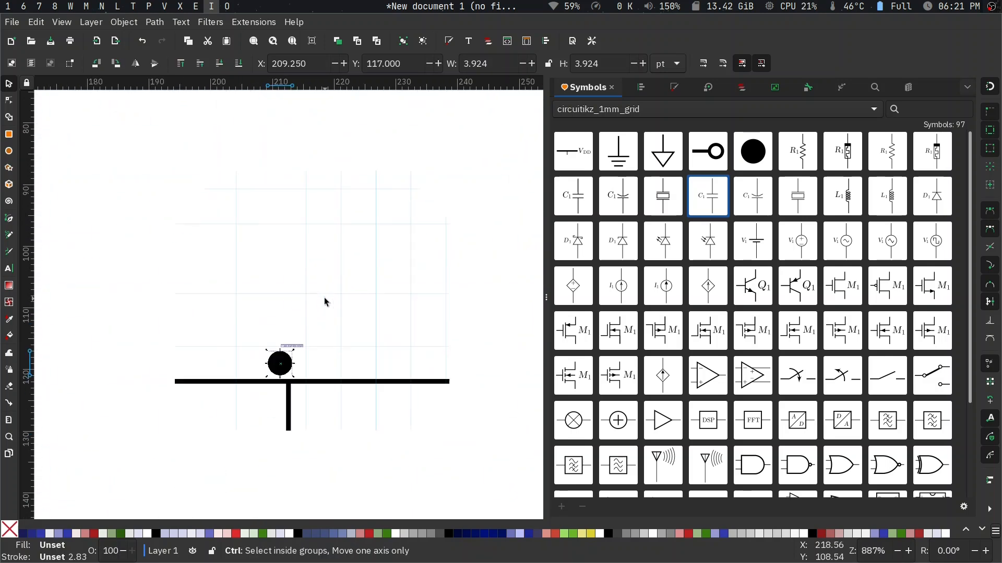
scroll(325, 302, down, 5)
drag(227, 329, 240, 368)
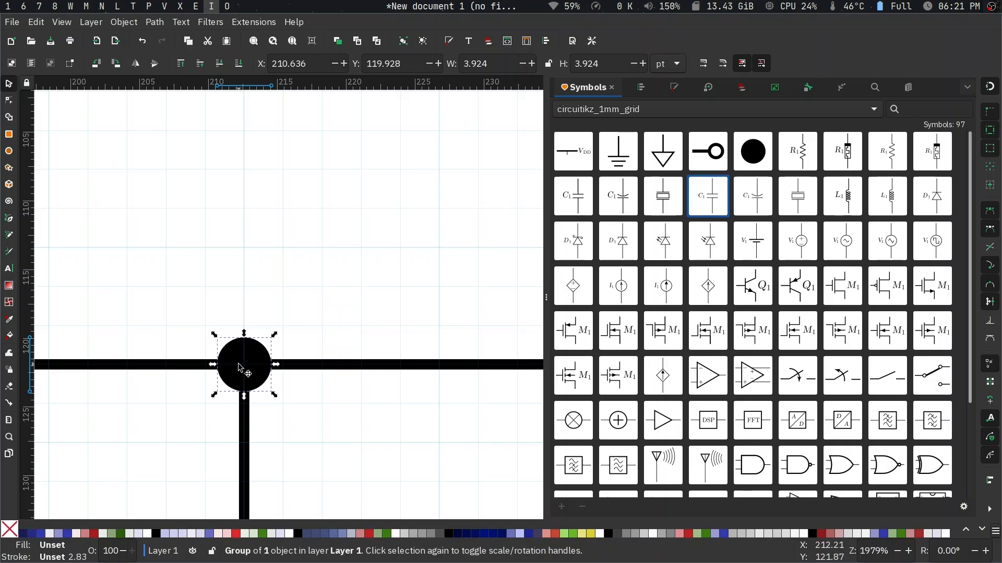
ctrl+scroll(247, 368, up, 4)
ctrl+scroll(247, 372, down, 5)
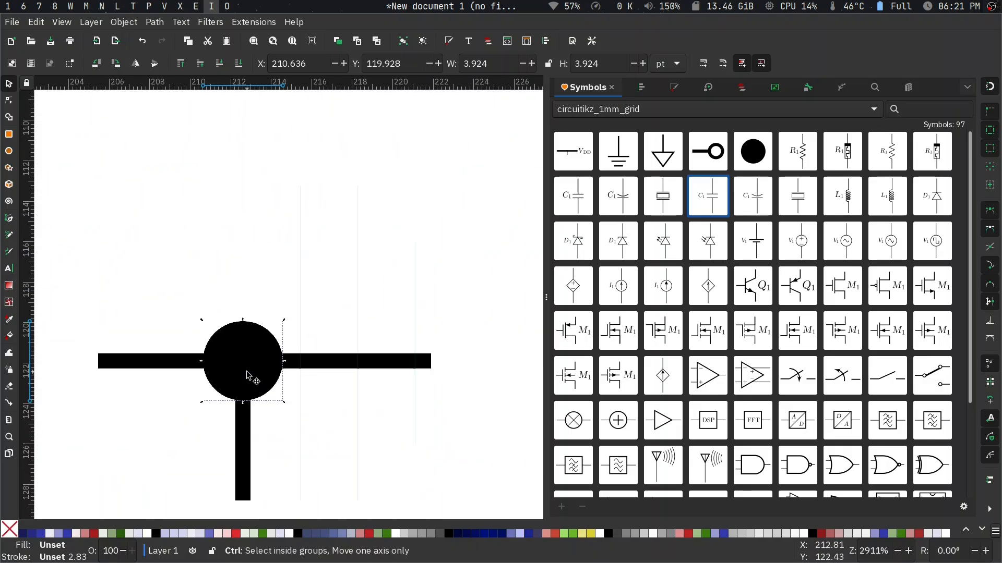
scroll(248, 376, down, 5)
ctrl+scroll(249, 375, down, 1)
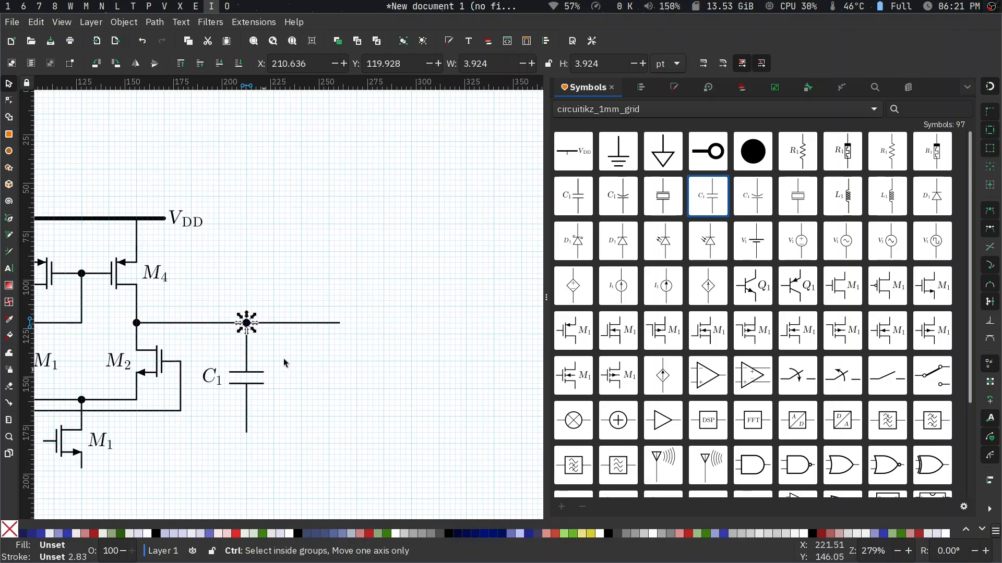
- Shorten the output wire so it ends a short distance beyond C1's junction dot
ctrl+scroll(309, 333, up, 2)
key(n)
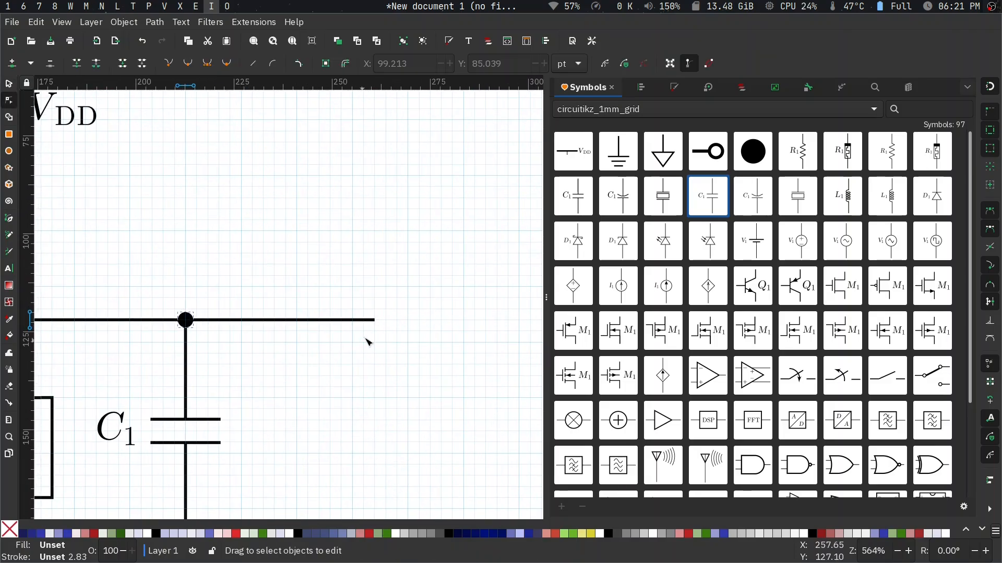
click(375, 320)
drag(375, 319, 244, 320)
key(Escape)
key(s)
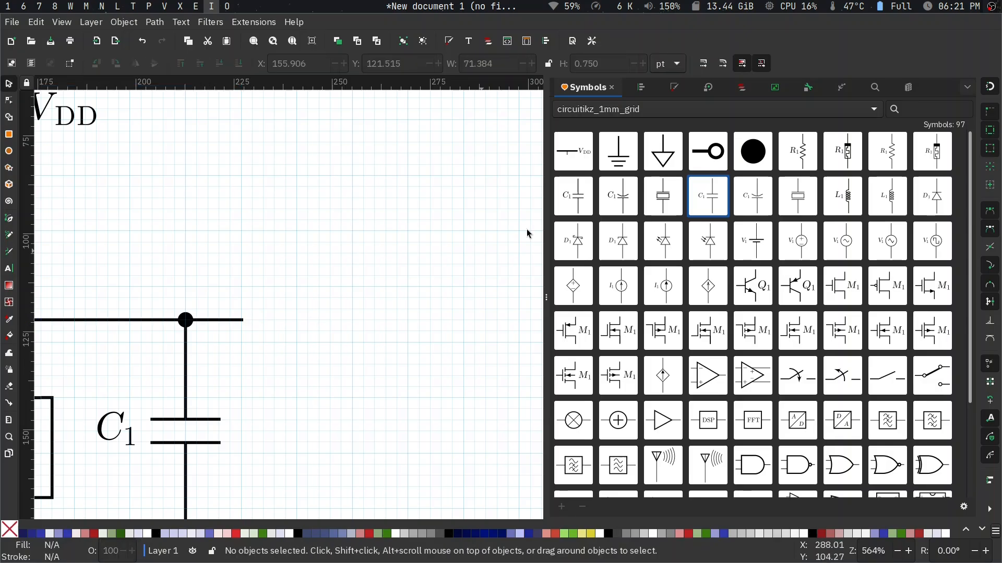
- Add a node port symbol and attach it to the free end of the output wire
drag(704, 154, 260, 325)
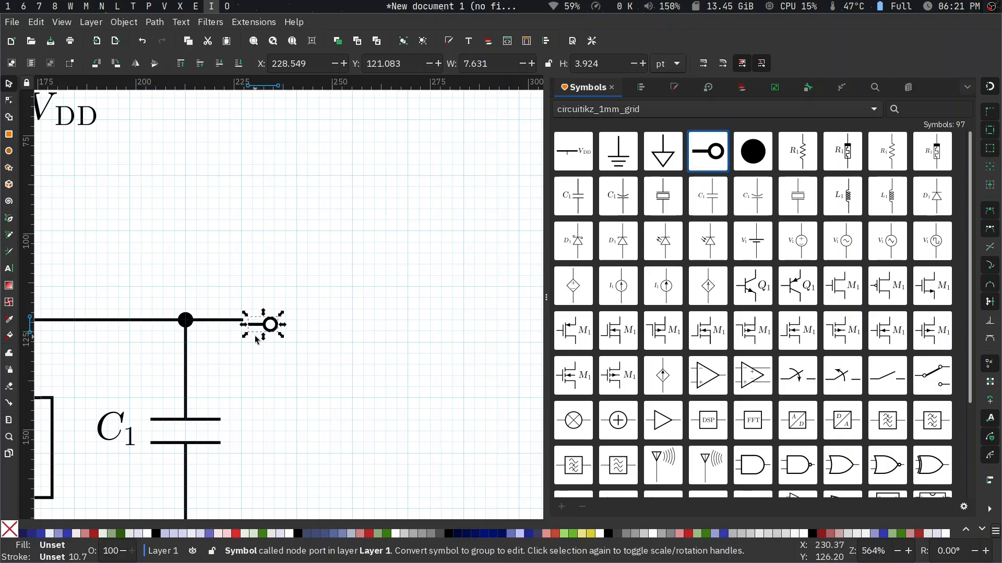
ctrl+scroll(256, 336, up, 5)
drag(292, 286, 179, 264)
ctrl+scroll(183, 179, down, 4)
ctrl+scroll(182, 179, down, 4)
ctrl+scroll(232, 208, up, 3)
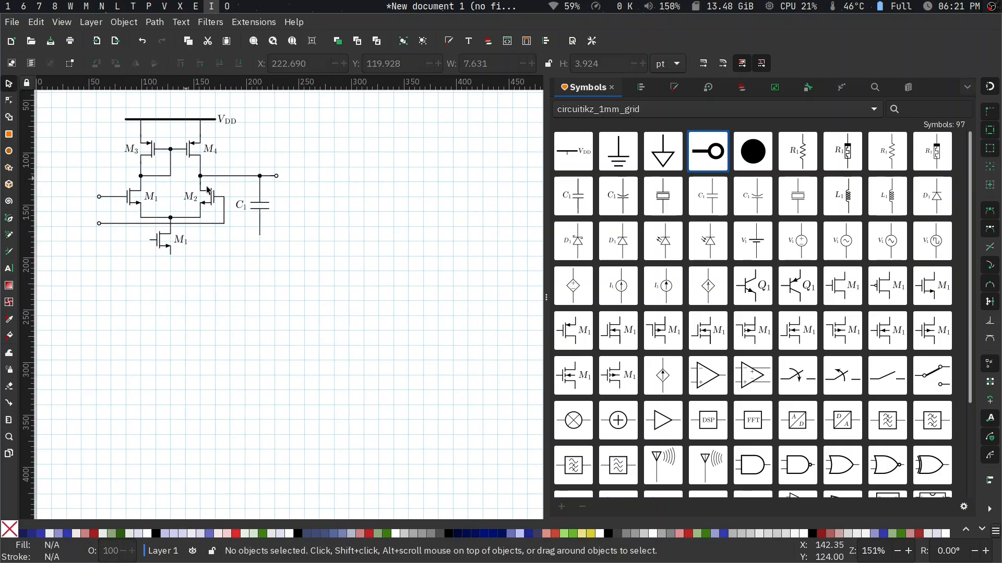
- Add a ground symbol and attach it to C1's lower lead
mouse_move(618, 155)
mouse_down()
mouse_move(321, 366)
mouse_move(306, 342)
mouse_move(311, 244)
mouse_up()
ctrl+scroll(321, 366, up, 4)
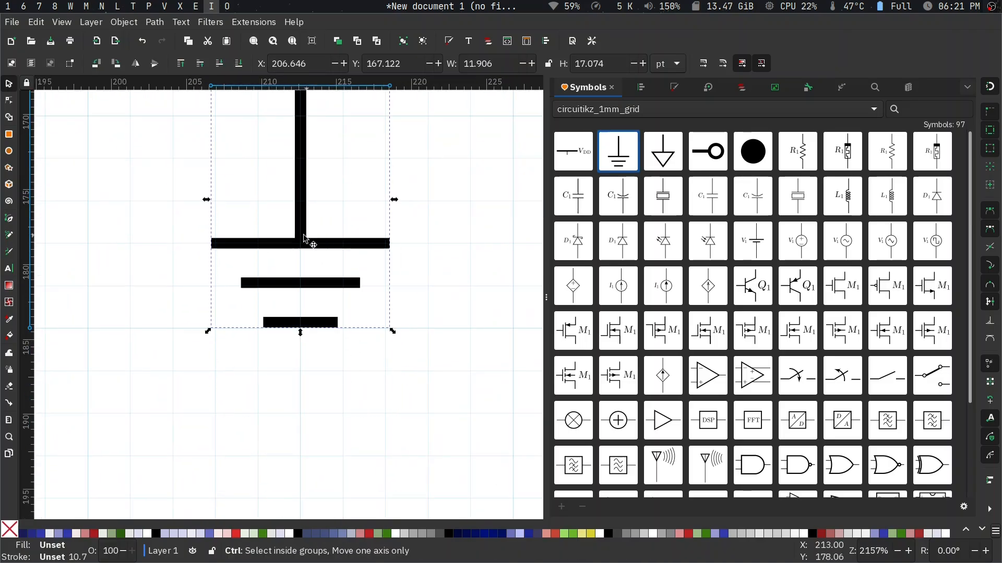
scroll(305, 238, up, 5)
click(192, 263)
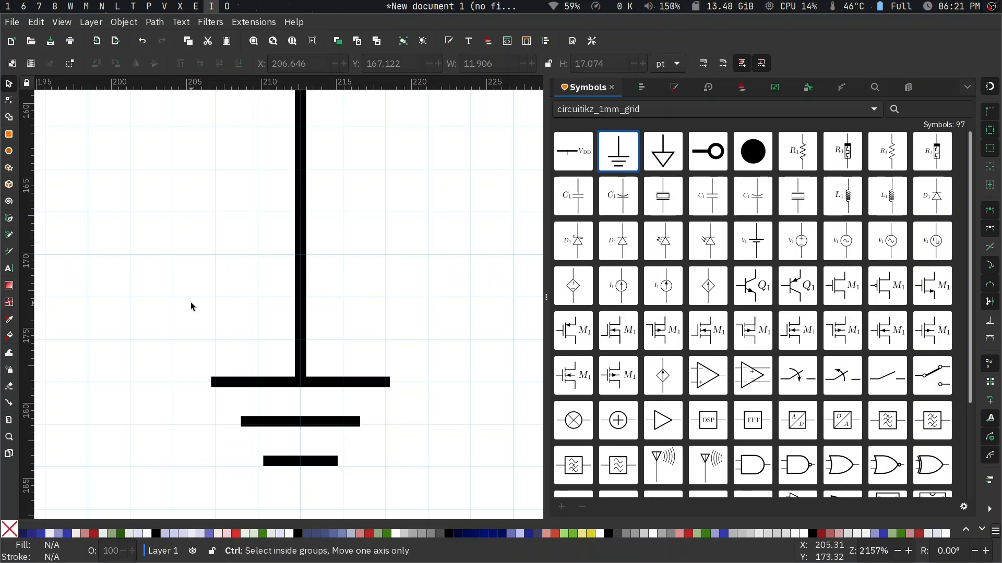
- Paste a second ground symbol onto the bottom transistor's lower terminal and nudge it down slightly
ctrl+scroll(190, 302, down, 4)
scroll(189, 302, left, 3)
scroll(190, 302, left, 12)
scroll(190, 302, down, 3)
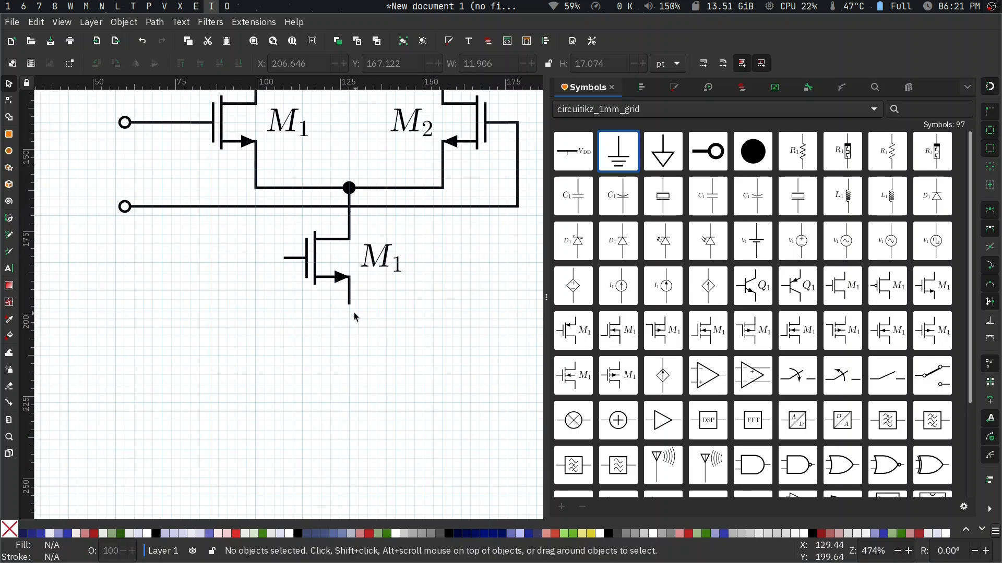
key(ctrl+v)
ctrl+scroll(353, 317, up, 5)
drag(376, 301, 338, 210)
scroll(340, 240, up, 5)
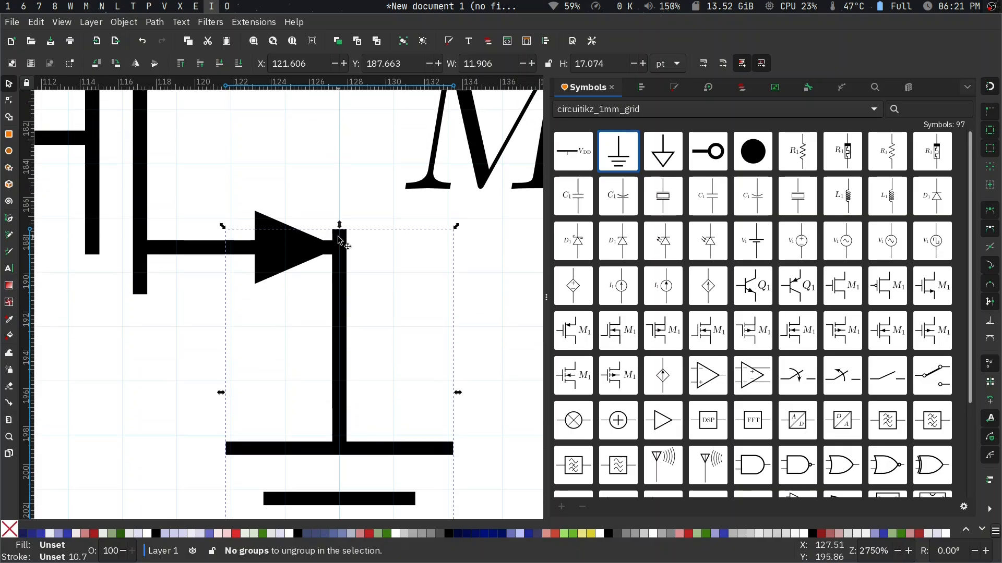
scroll(339, 241, down, 5)
key(Down)
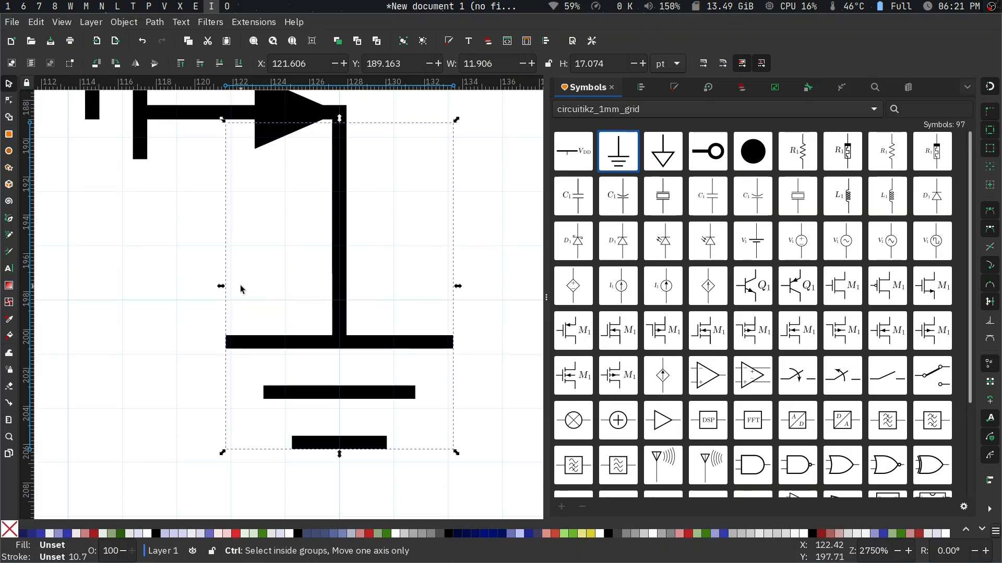
ctrl+scroll(240, 286, down, 6)
ctrl+scroll(240, 285, down, 2)
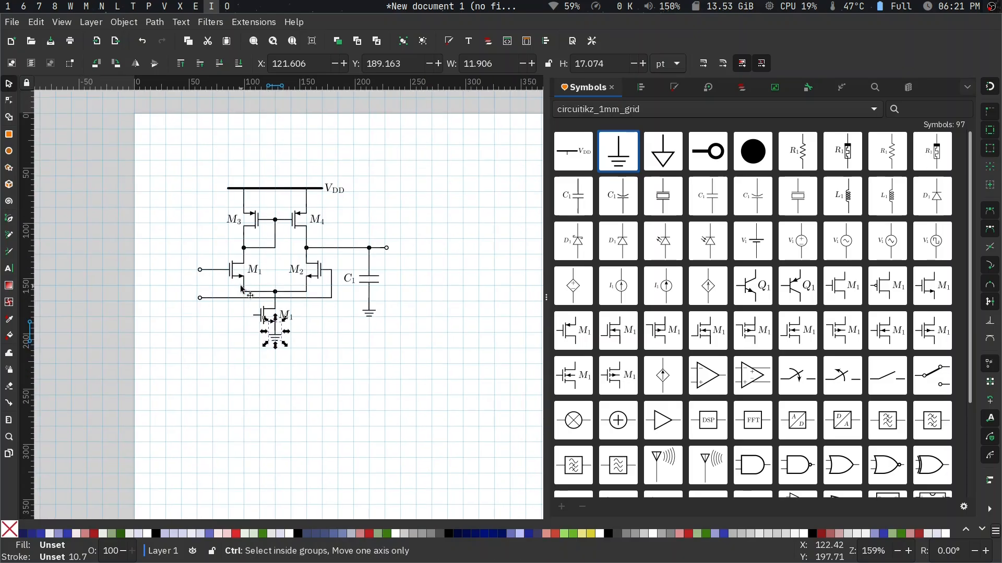
- Add the V_in label symbol between the two input terminals and convert it to an editable group
ctrl+scroll(241, 288, up, 1)
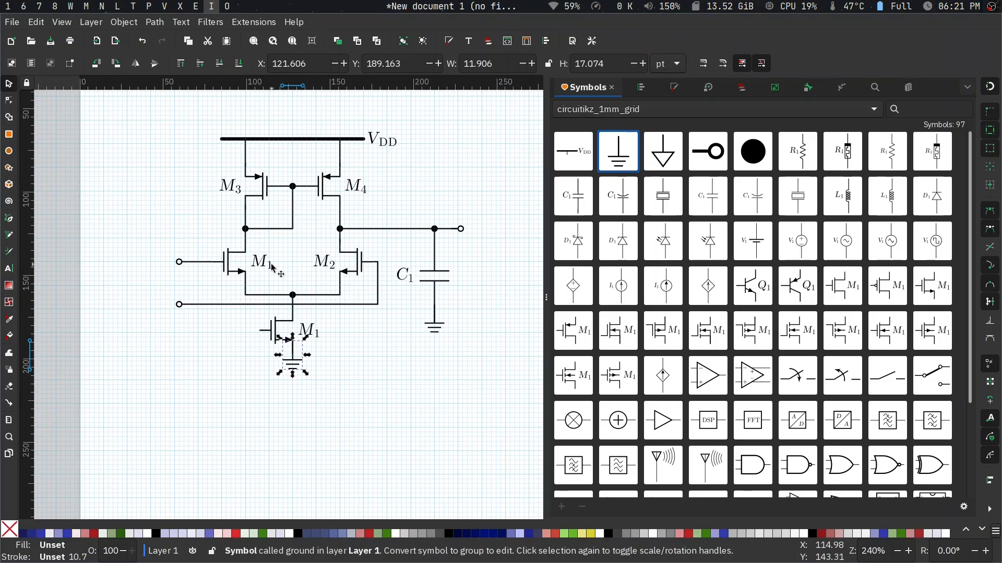
scroll(673, 330, down, 3)
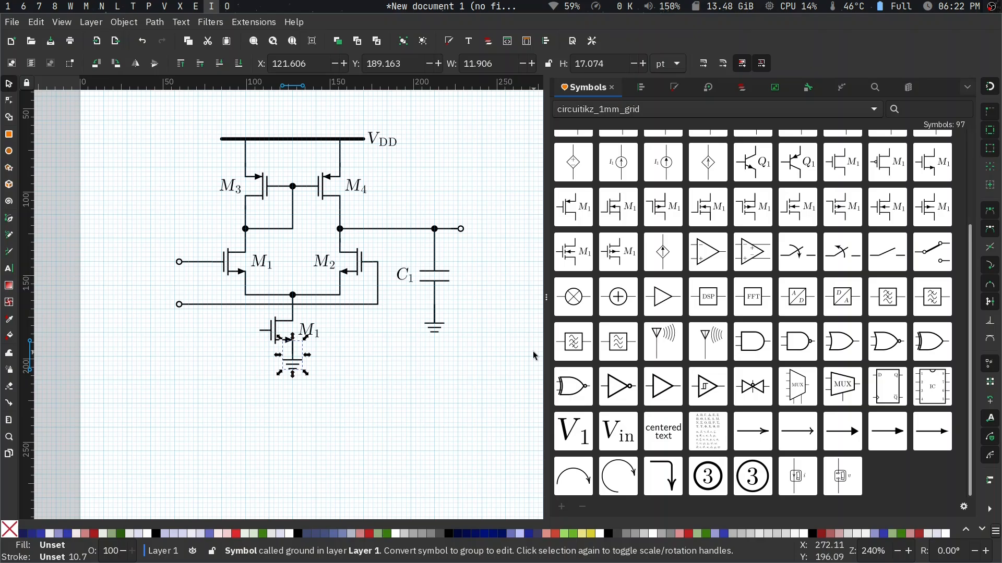
drag(631, 443, 194, 295)
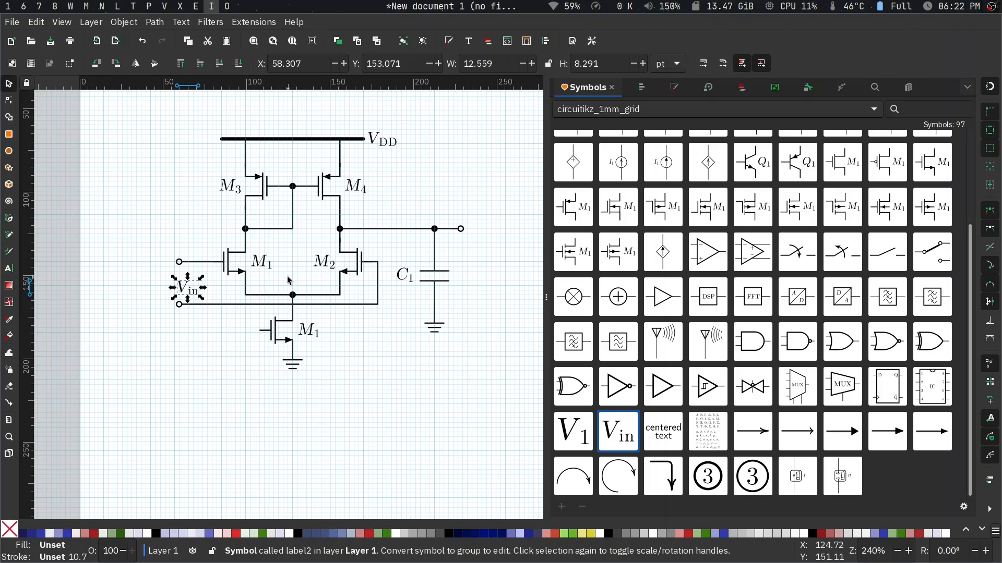
key(shift+alt+d)
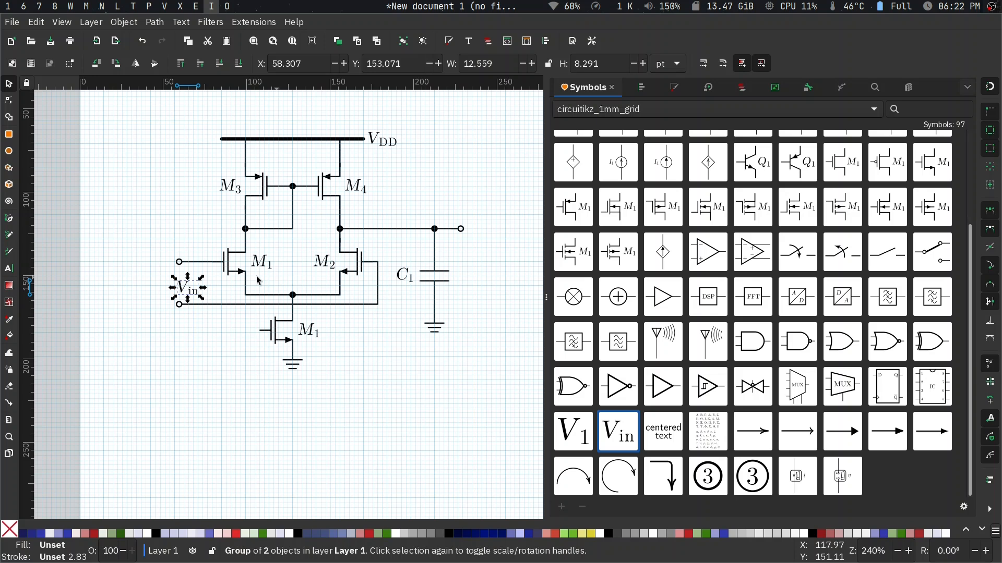
key(Escape)
scroll(205, 297, up, 4)
key(t)
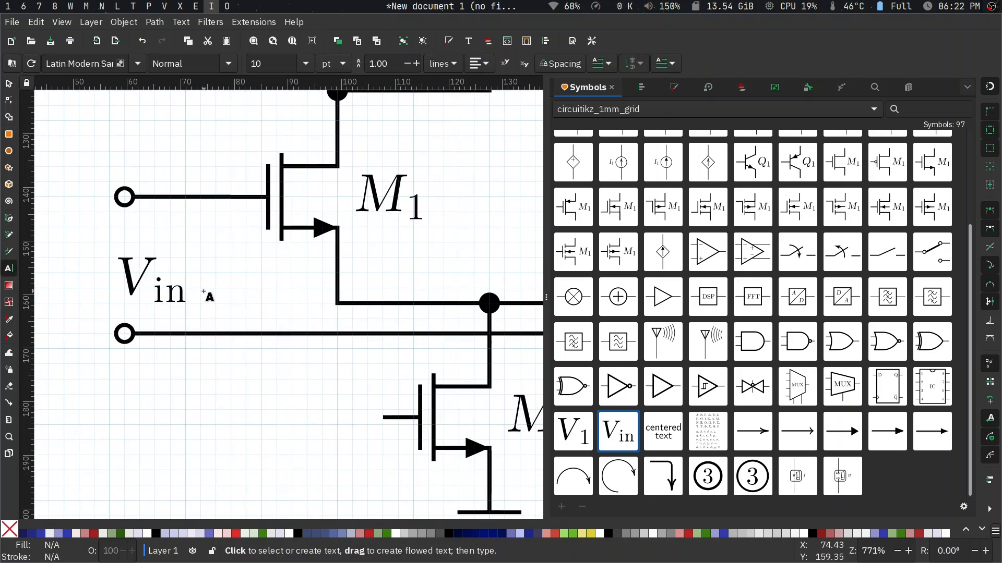
key(s)
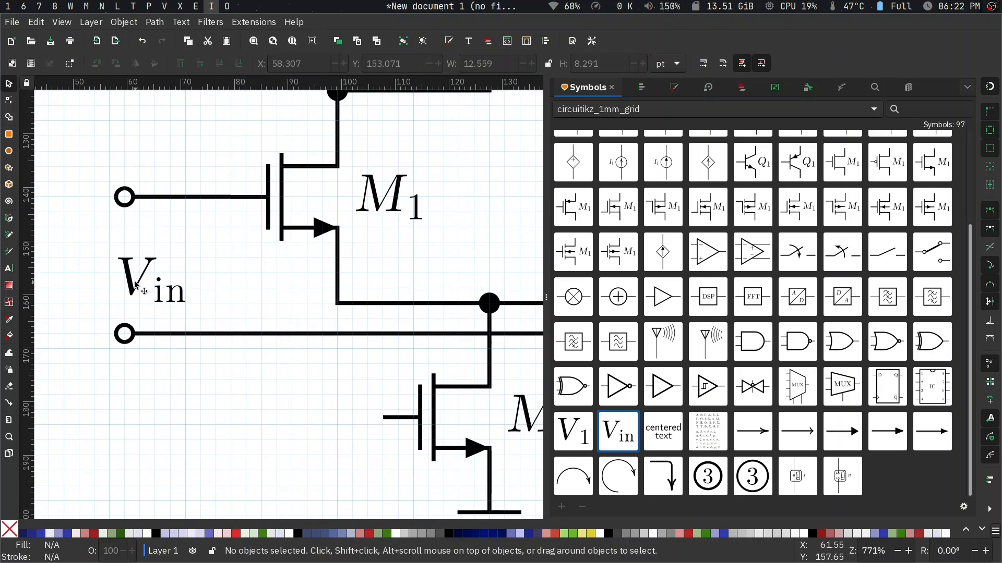
- Move the V_in label slightly left and up so it sits centred between the two input terminals
drag(130, 277, 107, 268)
scroll(175, 277, down, 2)
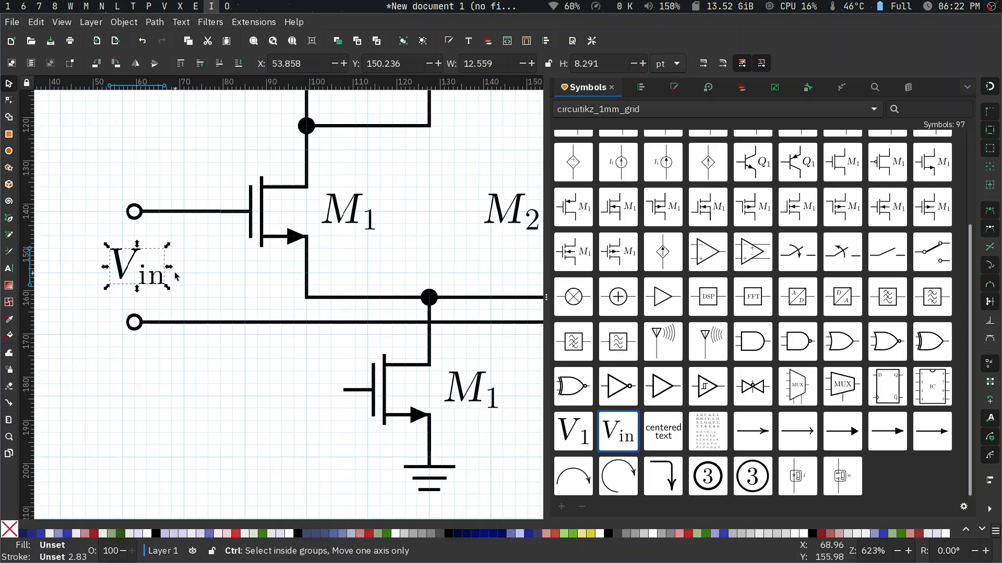
key(Escape)
scroll(179, 277, left, 2)
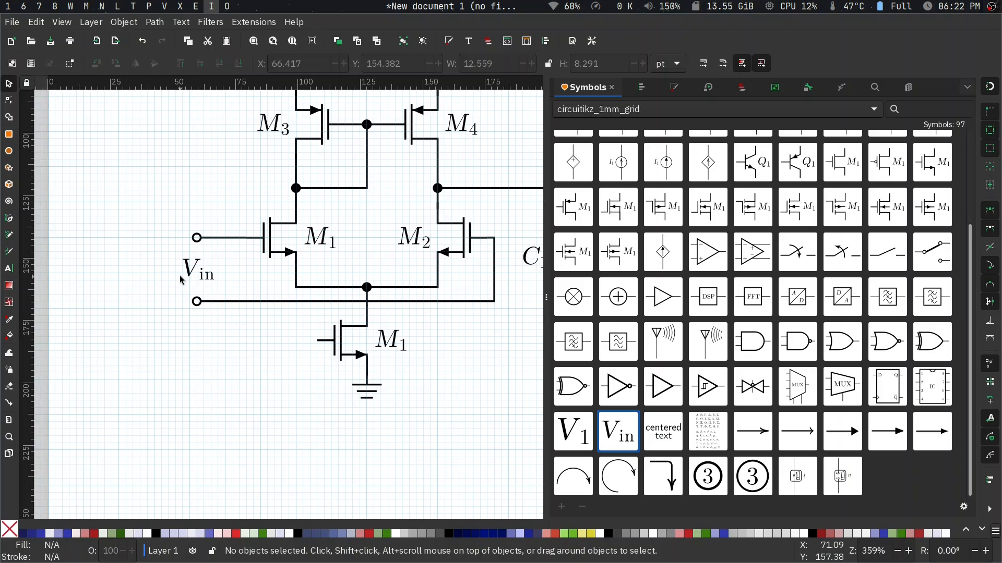
- Draw a vertical line about 25.5 pt long left of V_in, spanning the two input terminals' height, and select it
scroll(180, 280, up, 3)
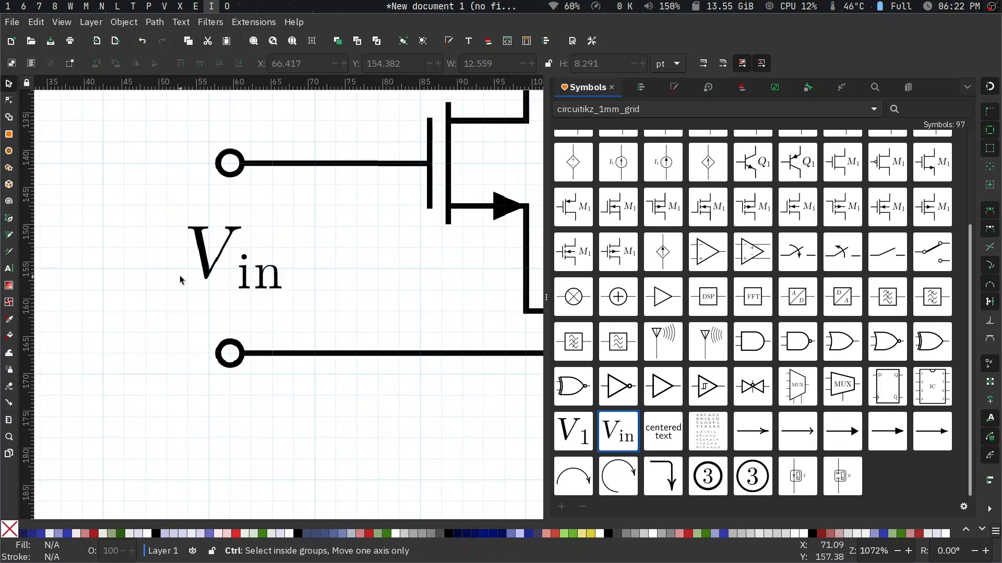
scroll(180, 280, up, 1)
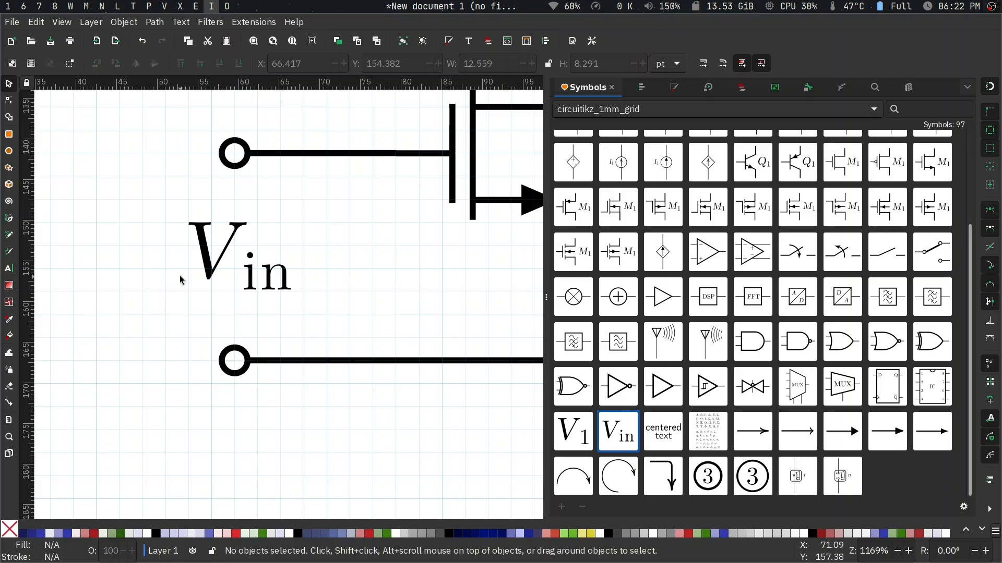
key(b)
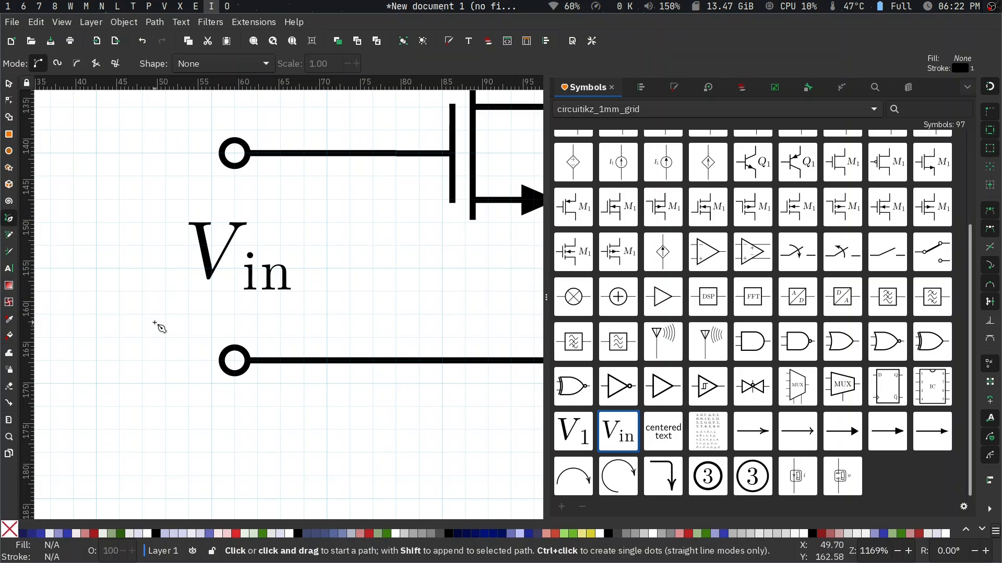
click(118, 357)
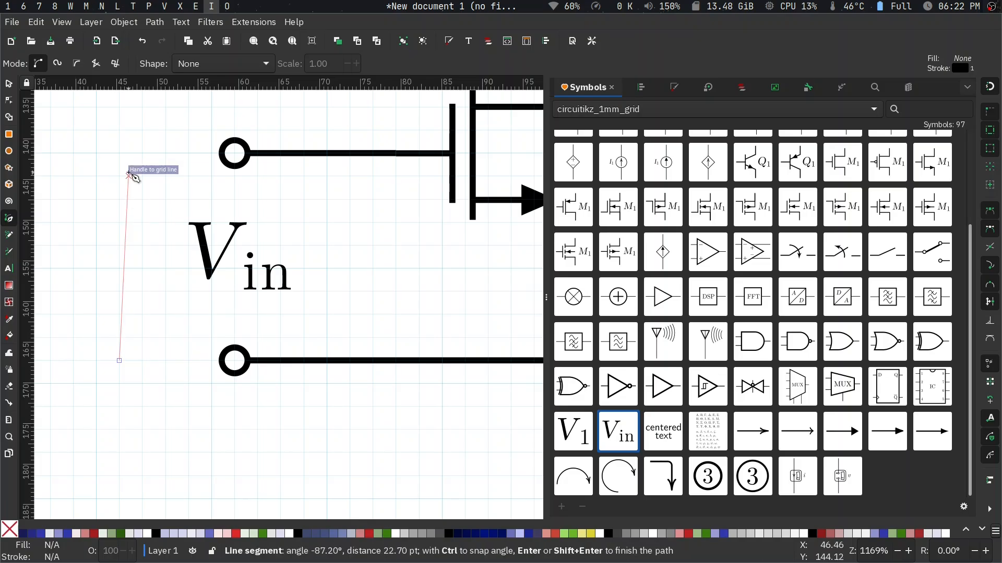
double_click(118, 152)
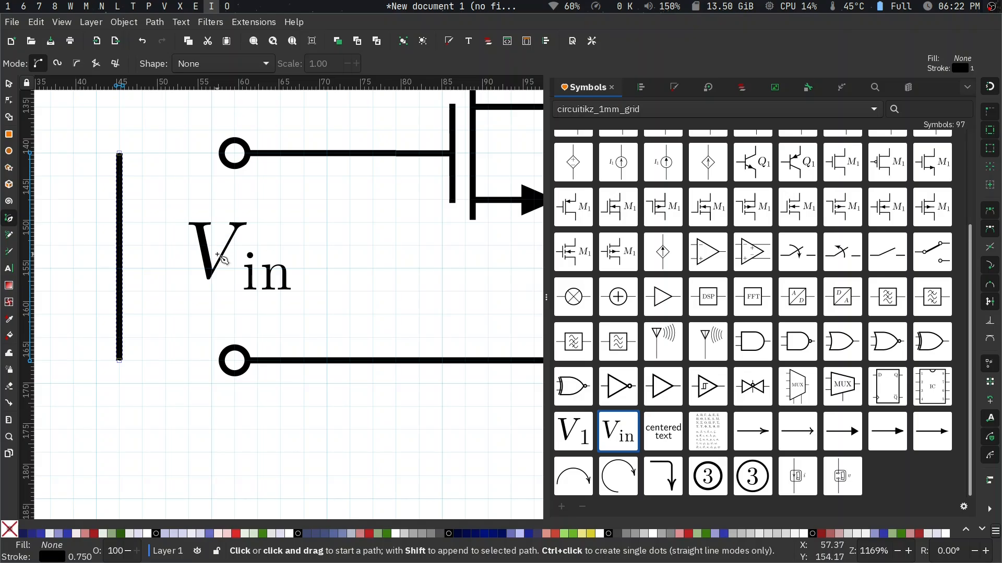
key(Escape)
key(s)
click(117, 247)
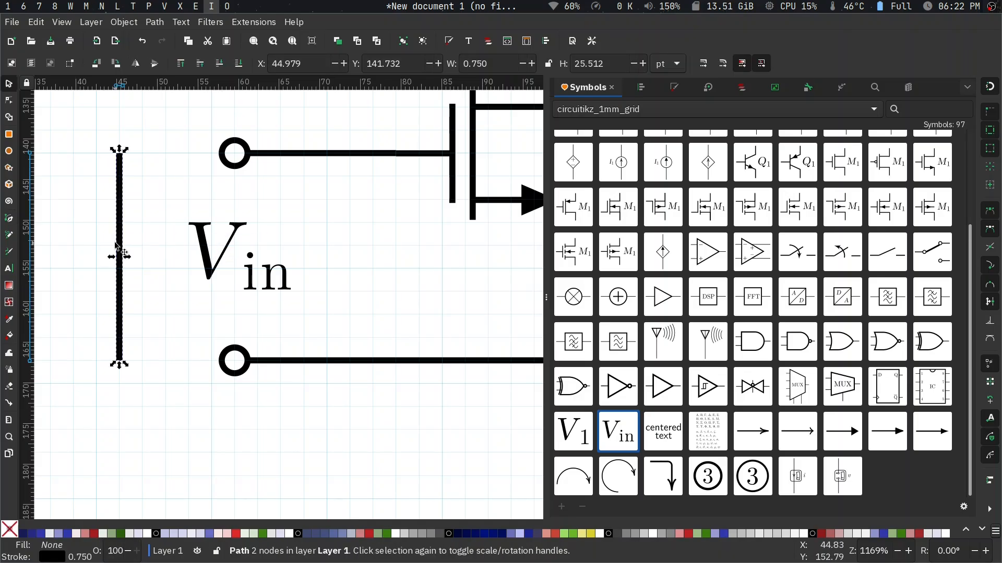
- Centre the V_in label on the horizontal axis of the vertical line, aligning relative to the first selected object
key(shift)
shift+click(211, 267)
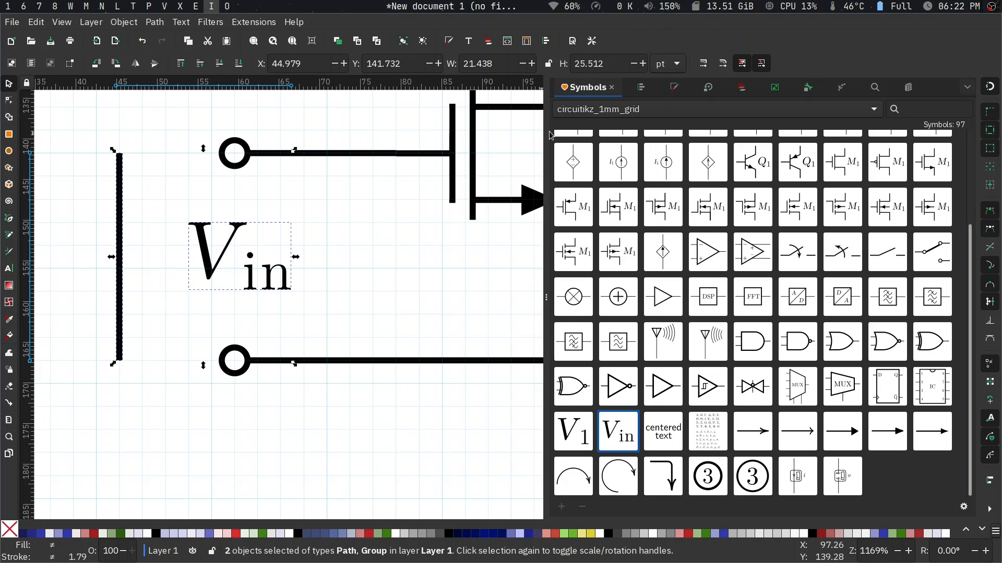
click(647, 92)
click(123, 22)
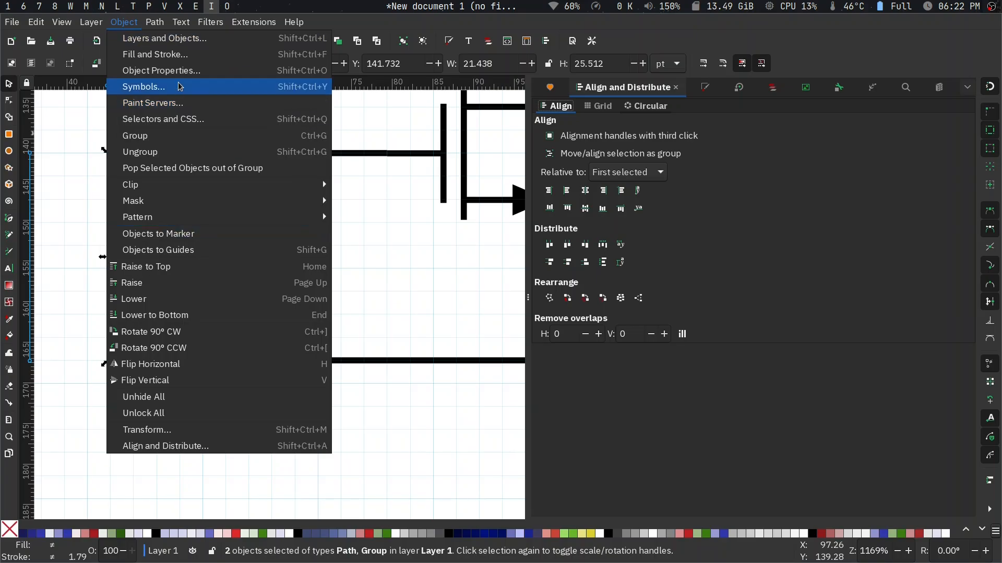
mouse_move(87, 24)
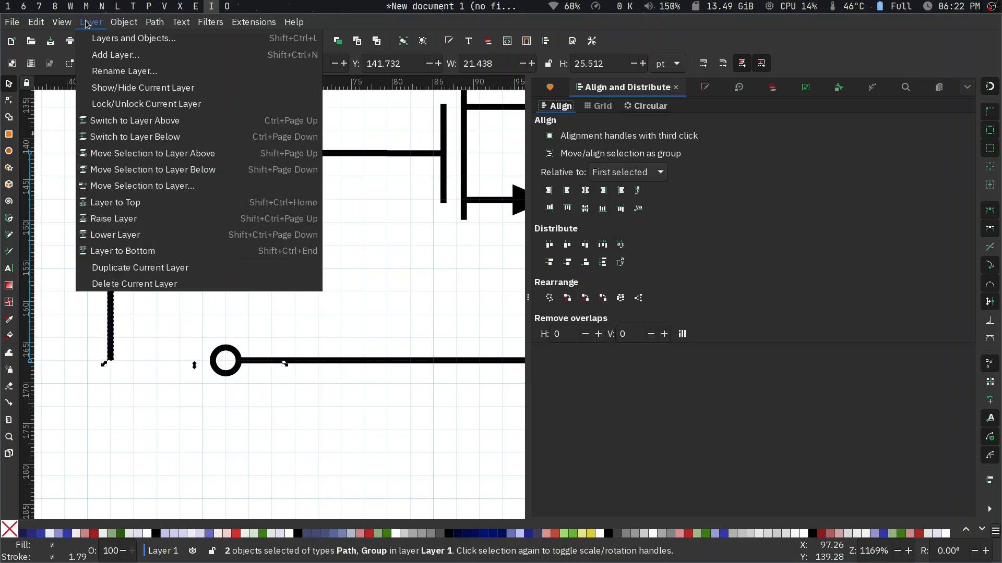
mouse_move(37, 23)
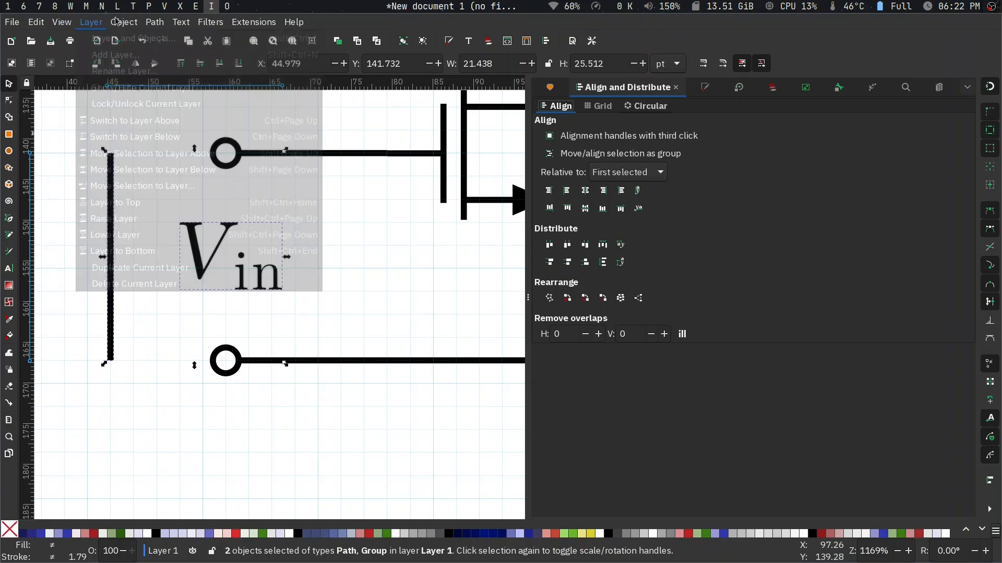
mouse_move(128, 24)
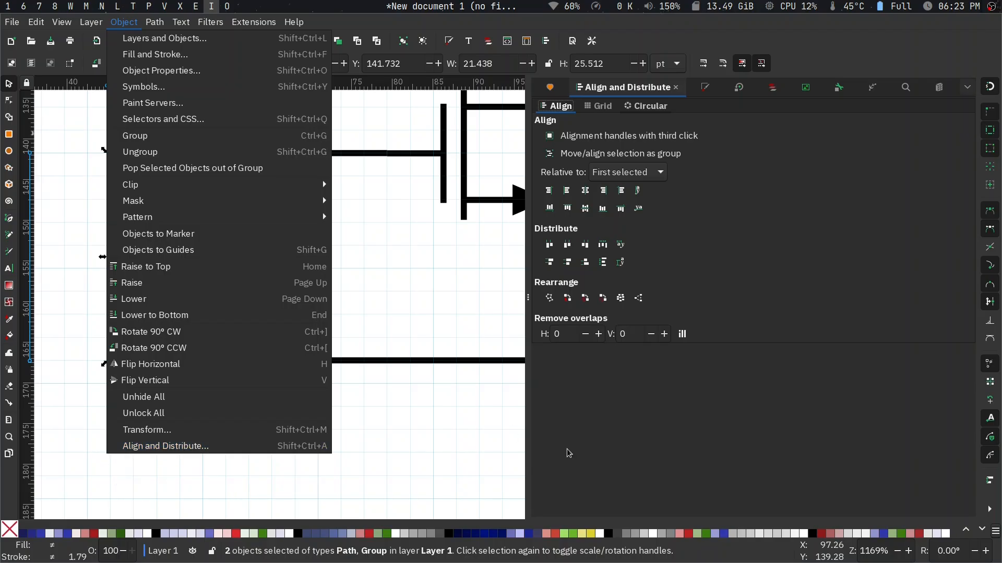
click(626, 395)
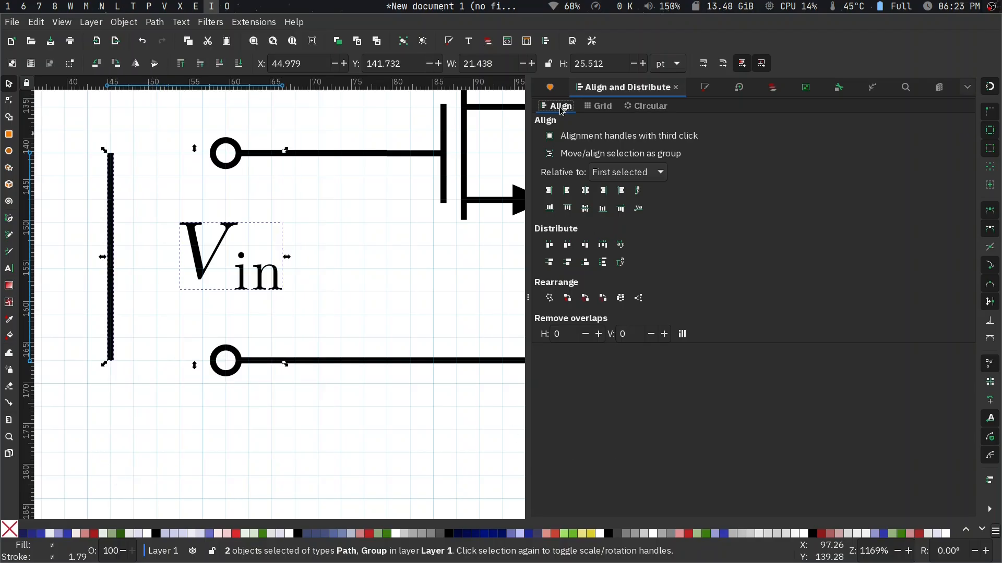
click(585, 209)
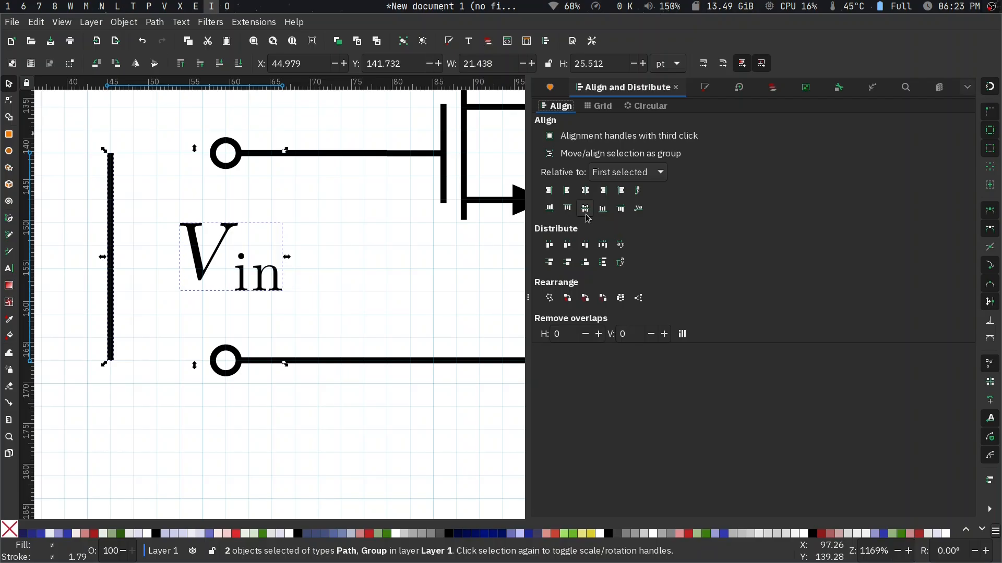
click(371, 252)
- Move the vertical line across so its ends snap to the centres of the two input terminals
drag(120, 211, 233, 209)
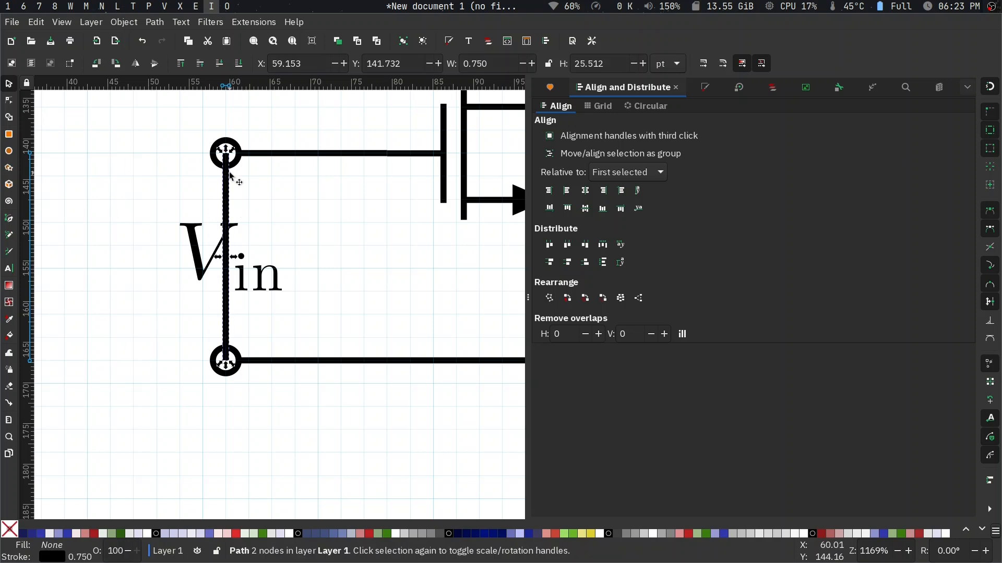
scroll(230, 172, up, 6)
scroll(229, 172, up, 10)
drag(198, 269, 199, 269)
scroll(199, 269, down, 7)
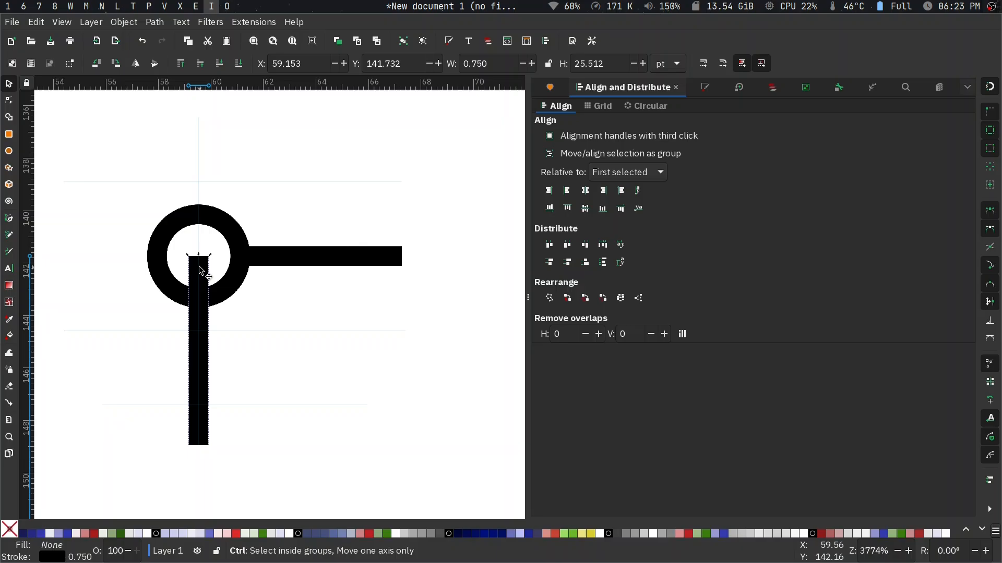
- Select the vertical line first and add the V_in label to the selection for alignment
click(269, 309)
click(200, 292)
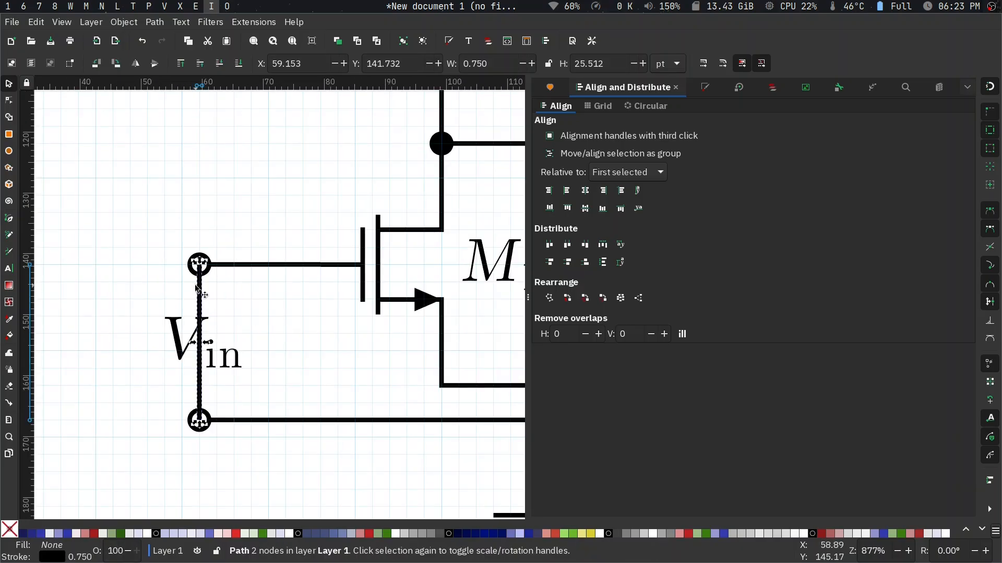
shift+click(232, 363)
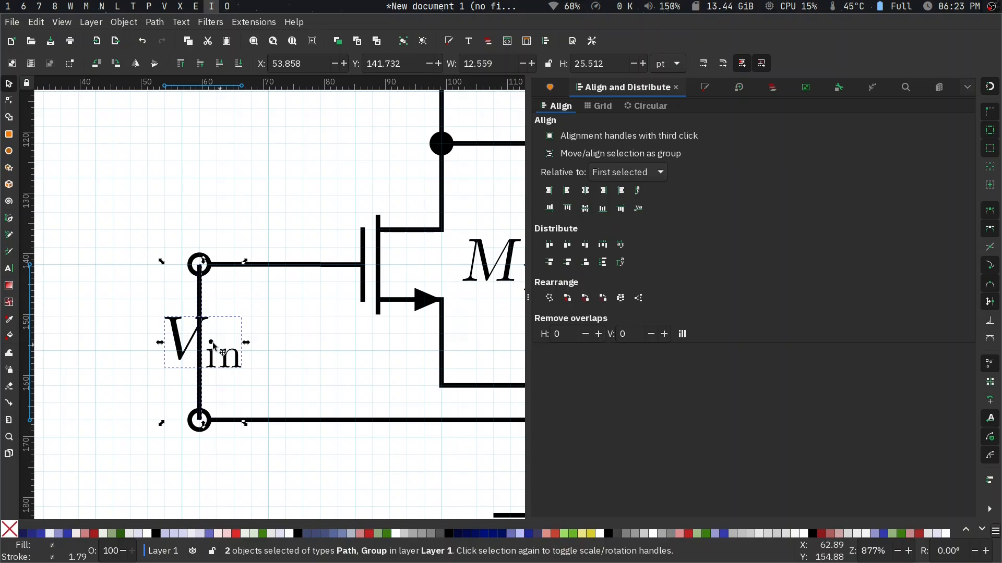
- Centre the V_in label on the vertical line's axis, relative to the first selected object, and delete the line
click(585, 190)
click(278, 280)
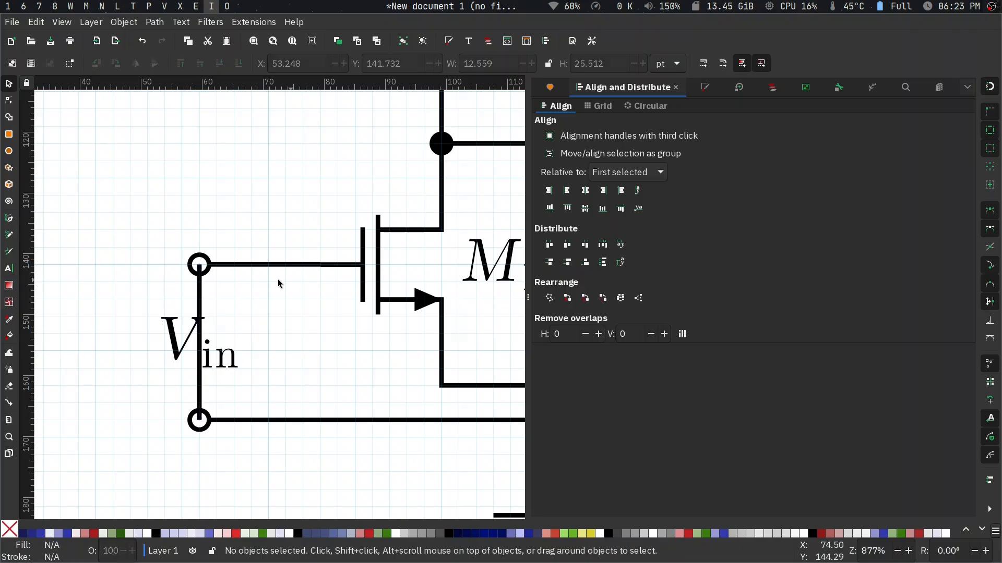
scroll(202, 287, up, 7)
scroll(206, 268, down, 5)
click(194, 323)
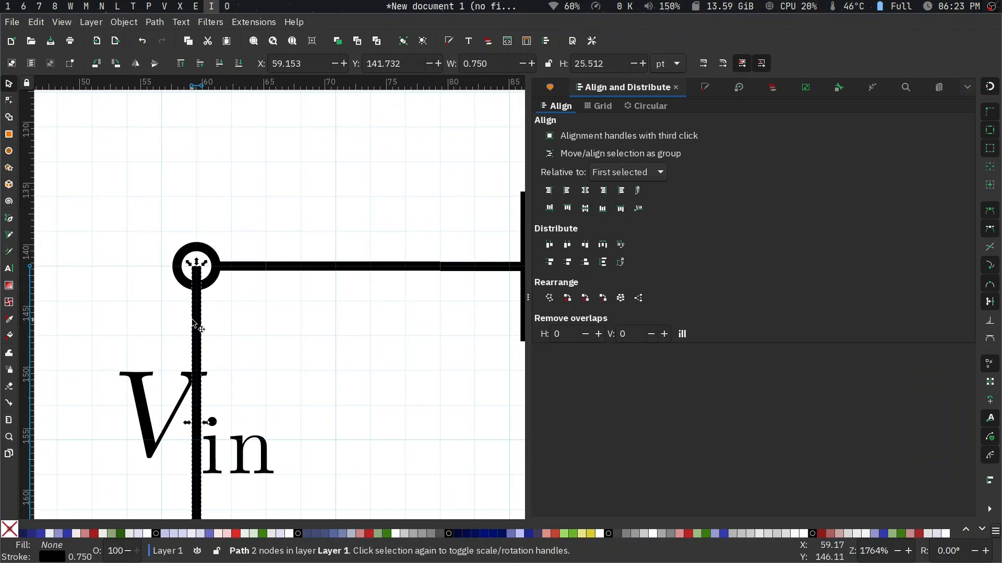
key(Delete)
scroll(185, 334, down, 6)
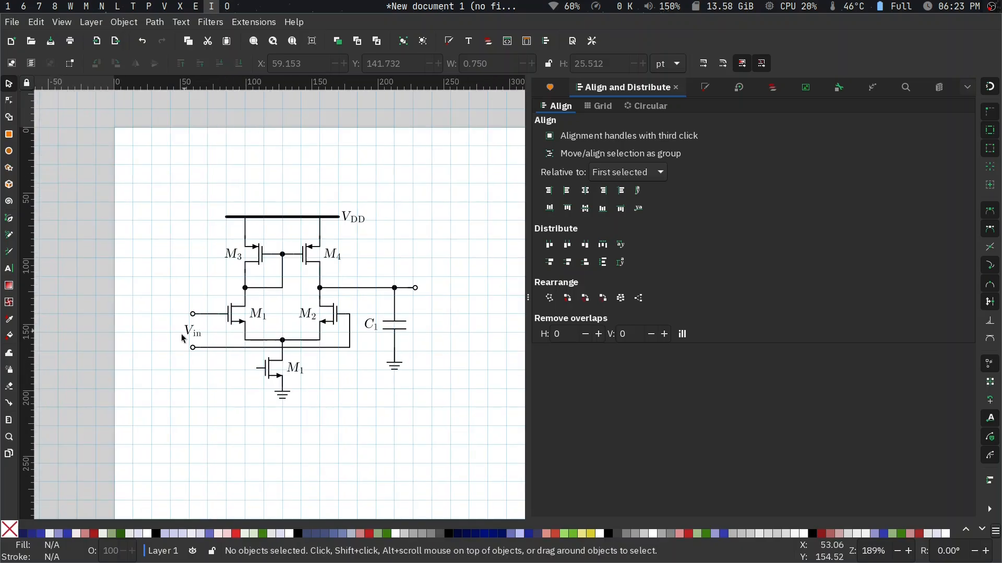
- Copy the V_in label and place the copy just beyond the output terminal of the amplifier
click(193, 336)
scroll(245, 292, right, 5)
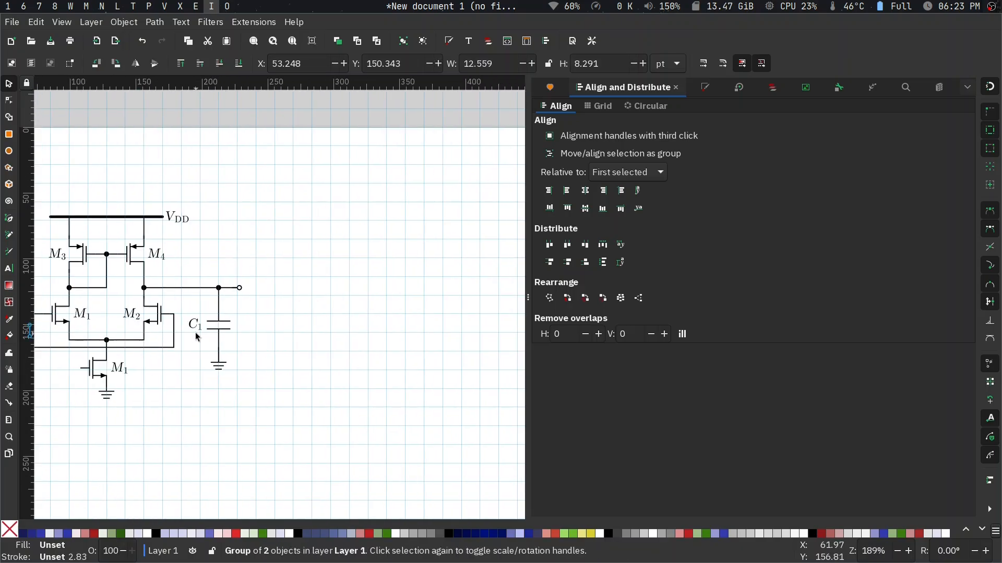
scroll(244, 288, up, 8)
key(ctrl+v)
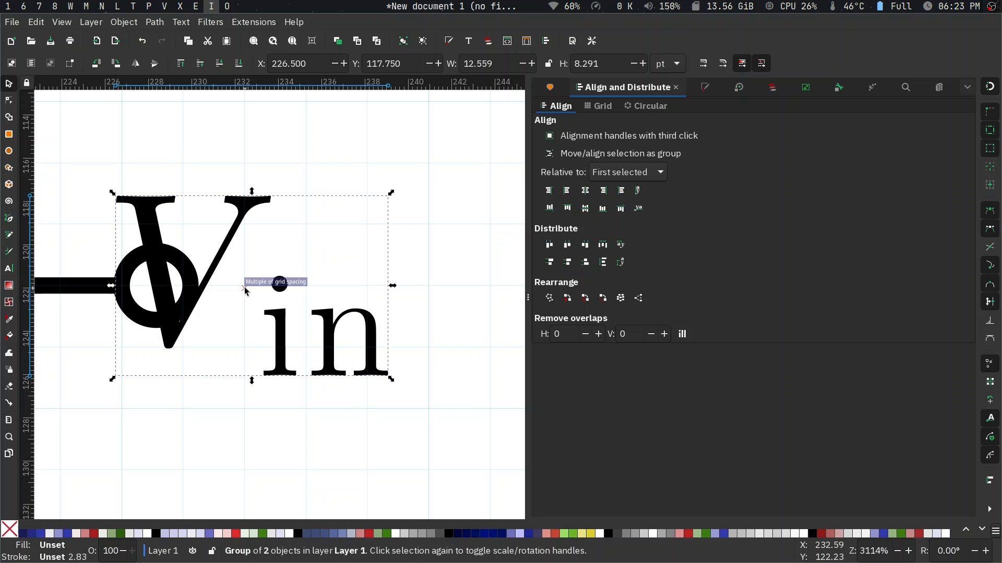
drag(189, 299, 309, 295)
scroll(313, 300, down, 3)
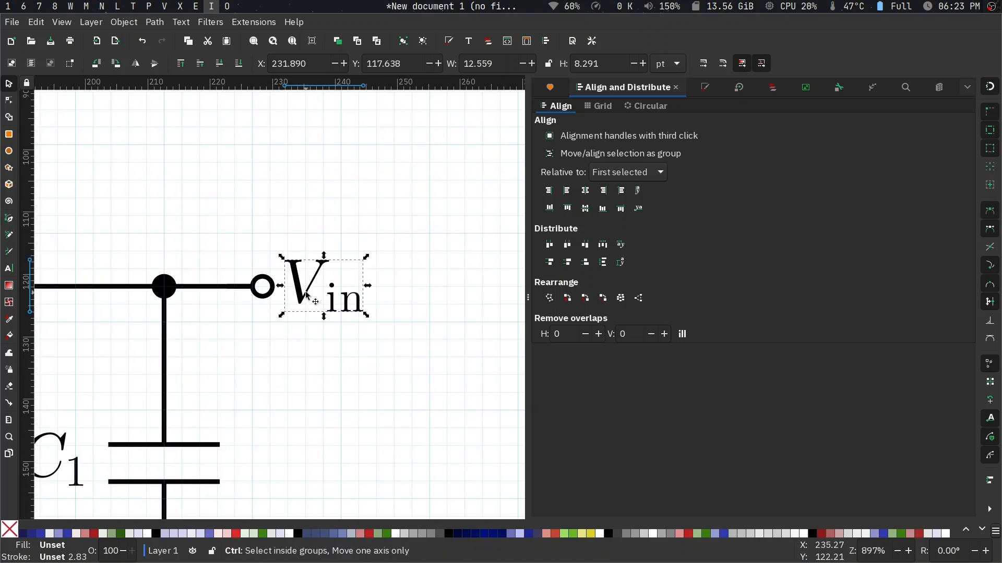
- Change the subscript of the copied label at the output terminal to "out"
key(t)
click(341, 318)
text(out)
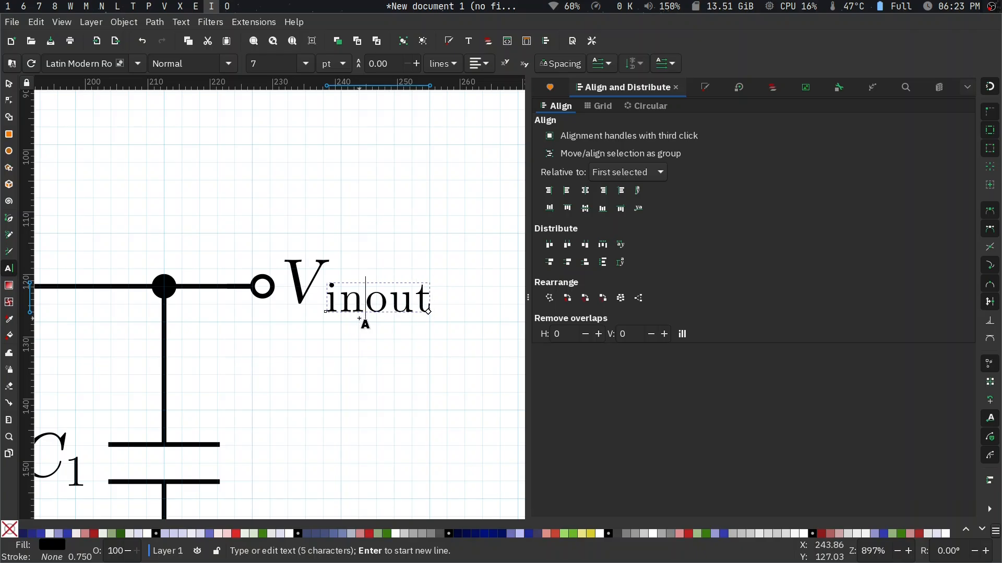
key(BackSpace)
key(BackSpace)
key(Escape)
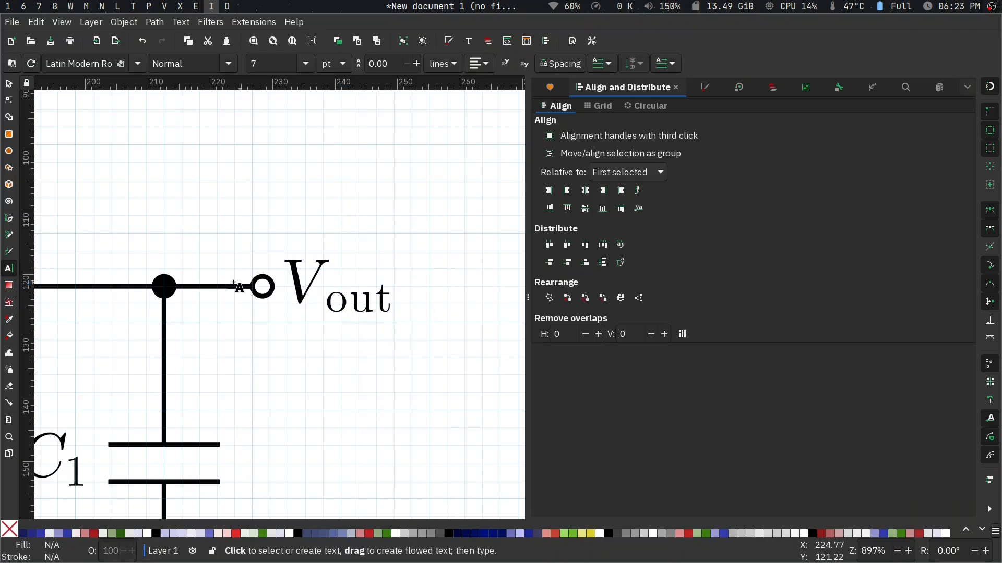
- Ungroup the large circuit group that contains the output wire and clear the selection
key(s)
click(207, 290)
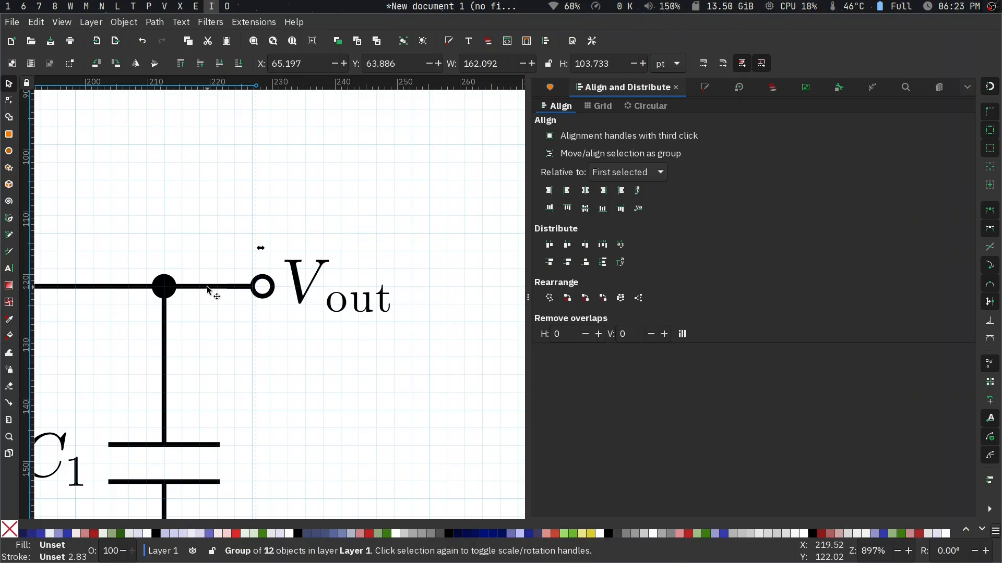
scroll(208, 287, down, 5)
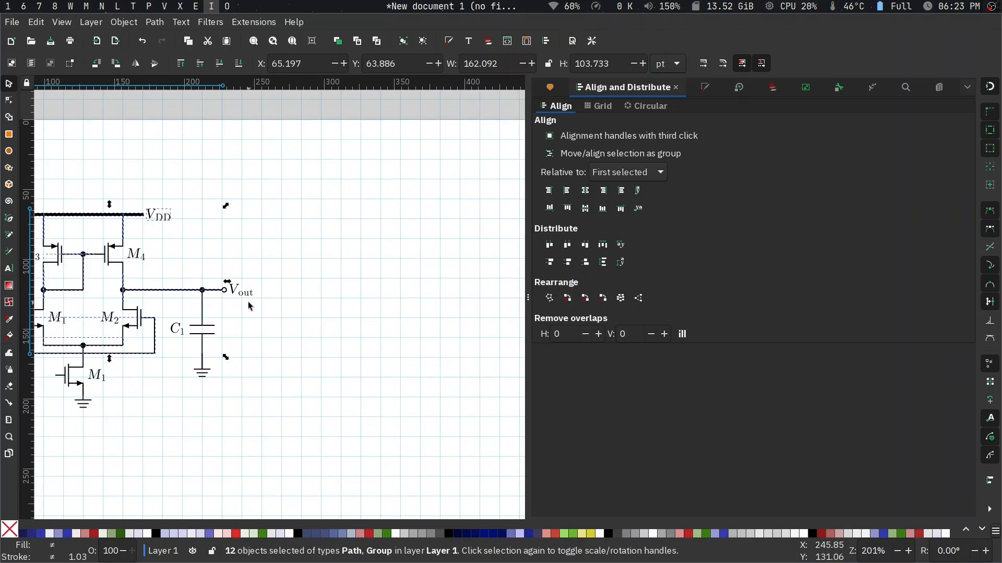
click(219, 255)
- Align the V_out label's centre vertically with the output terminal, relative to the first selected object
scroll(221, 280, up, 6)
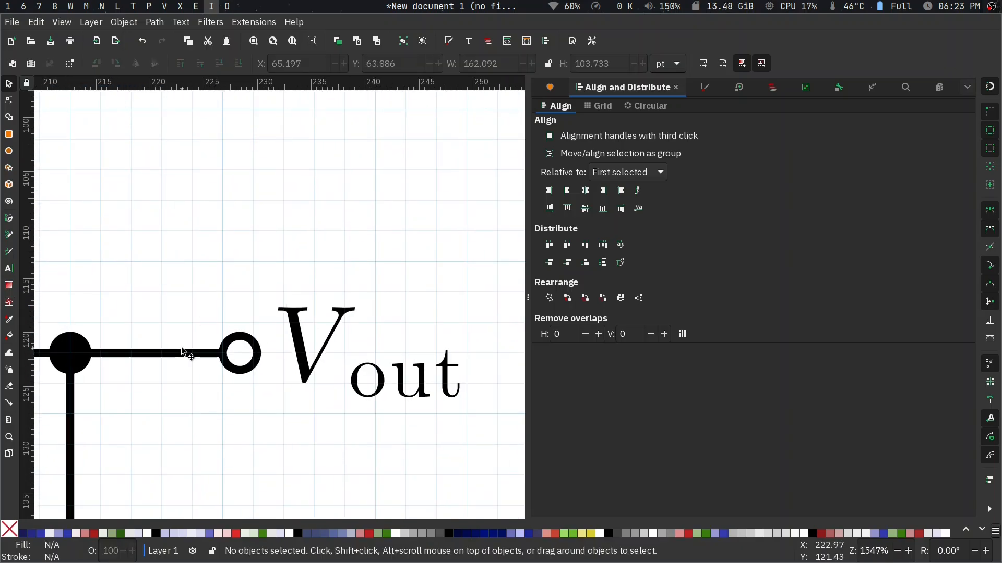
click(183, 352)
shift+click(309, 343)
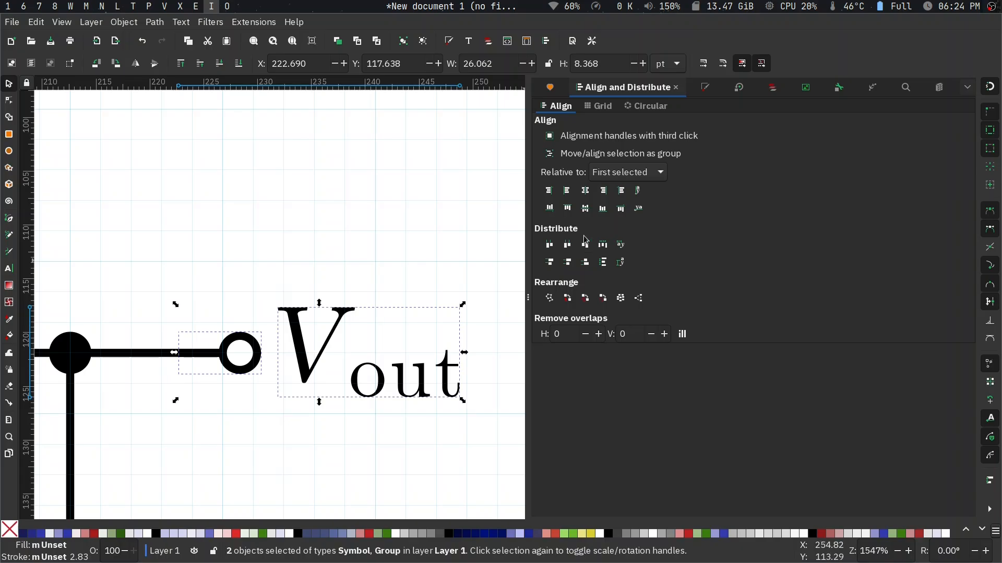
click(585, 208)
click(417, 230)
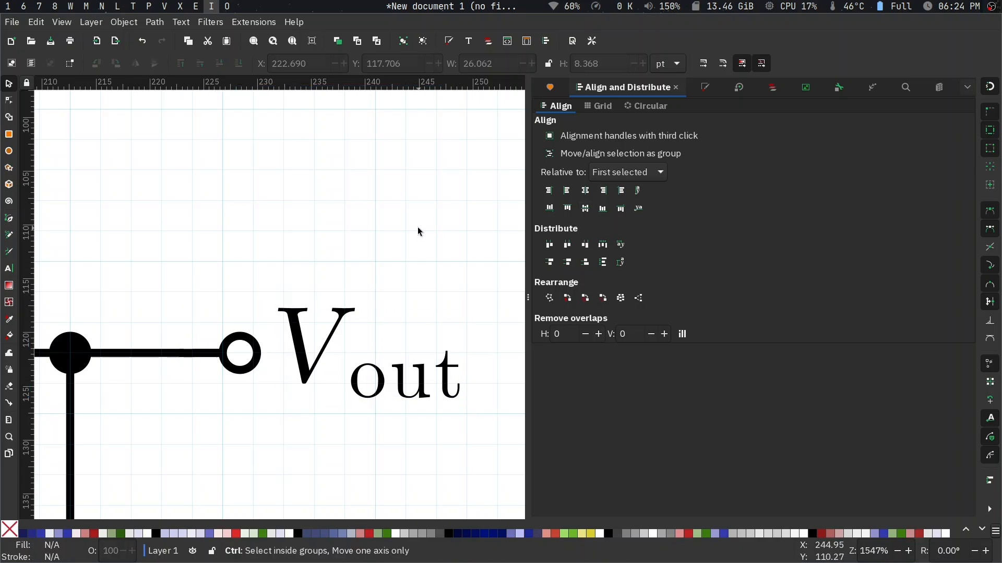
- Nudge the V_out label one step to the right, away from the output terminal
scroll(418, 230, down, 5)
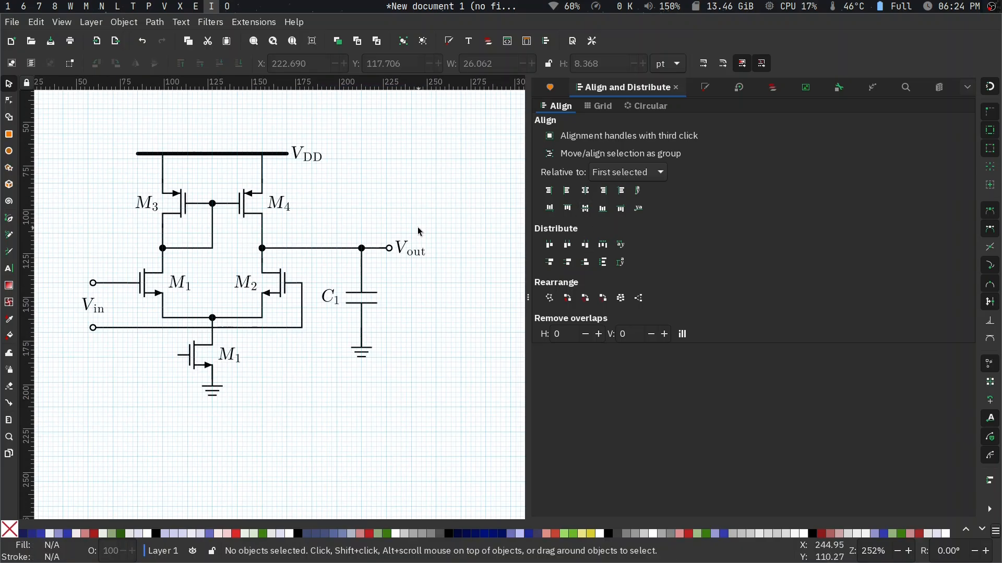
click(406, 255)
key(Right)
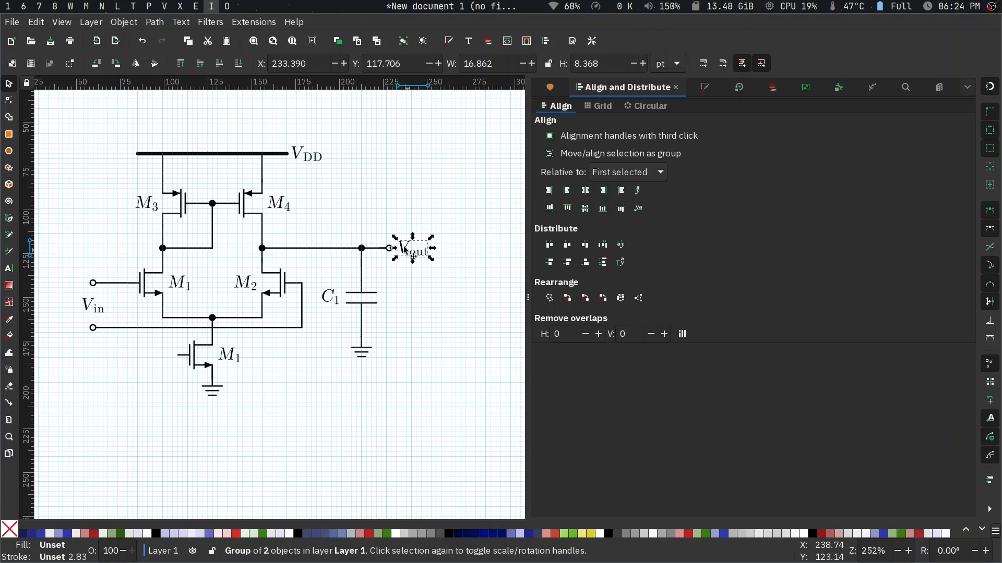
click(366, 197)
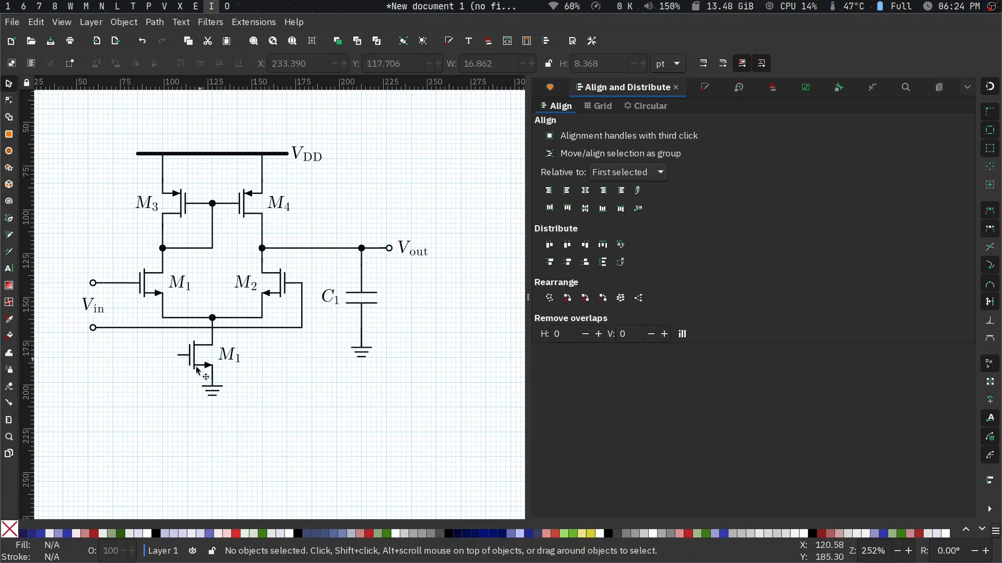
- Copy the lower V_in input terminal and attach the copy to the gate of the grounded bottom transistor
scroll(196, 366, down, 2)
scroll(195, 366, left, 3)
ctrl+scroll(228, 318, up, 2)
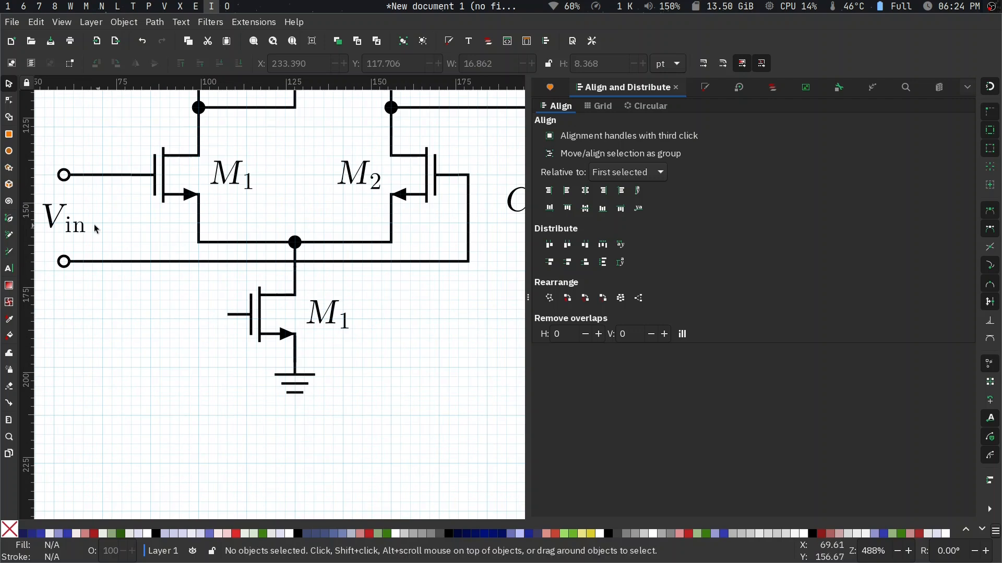
click(71, 255)
ctrl+scroll(218, 325, up, 4)
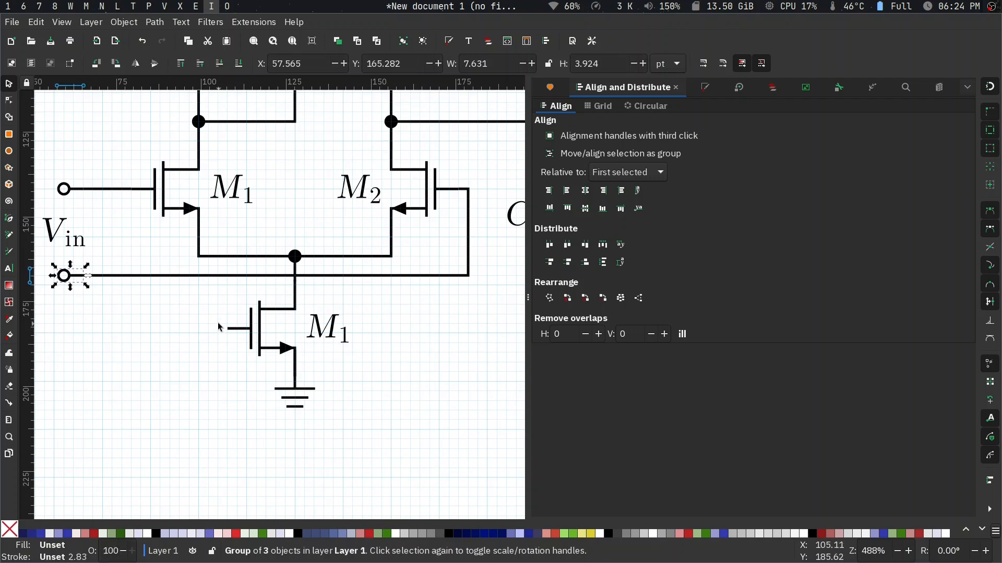
key(ctrl+v)
drag(246, 328, 275, 348)
key(Escape)
- Insert the V_1 label symbol from the circuitikz_1mm_grid set and place it left of the bottom transistor's gate terminal
click(556, 89)
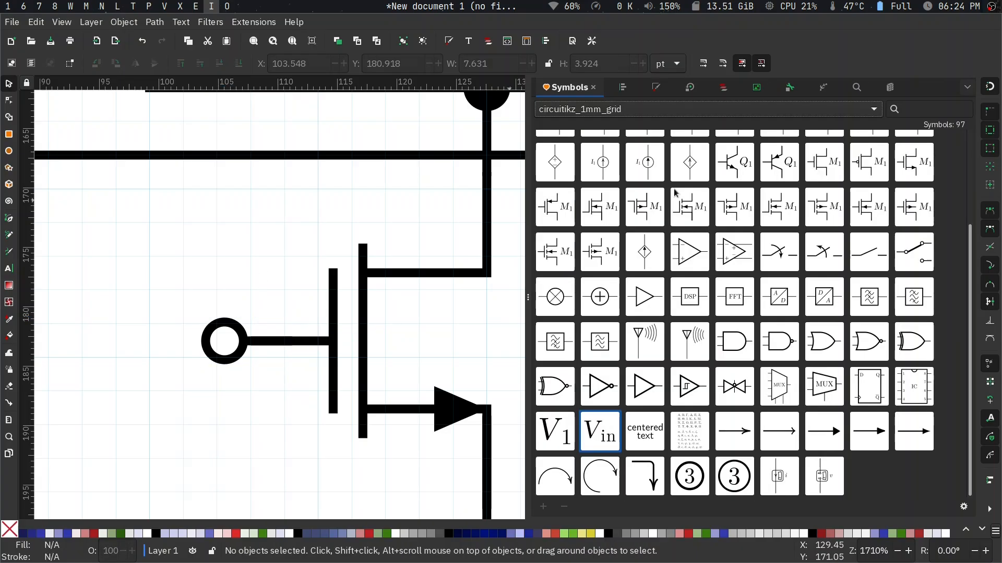
drag(555, 432, 126, 340)
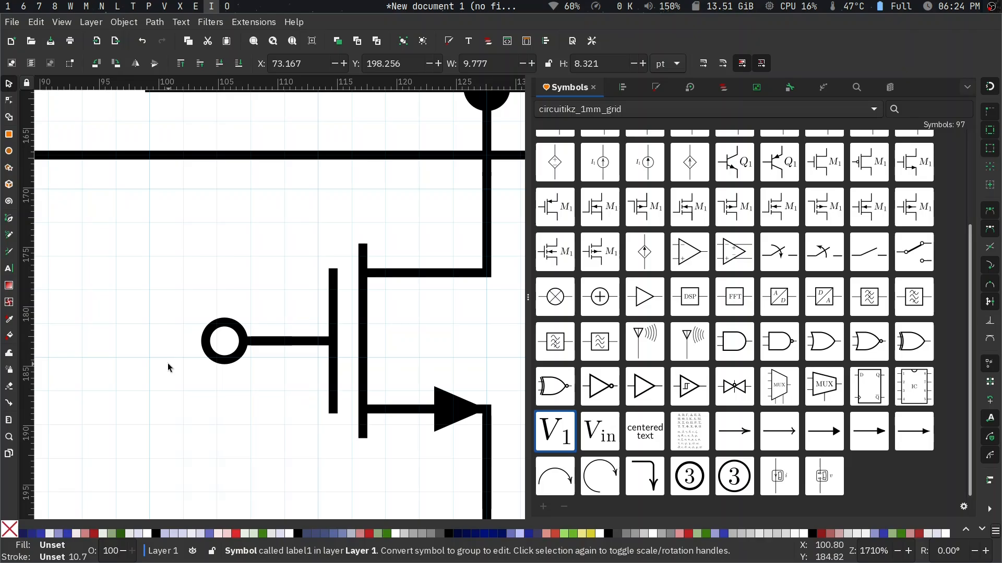
scroll(169, 366, down, 7)
scroll(168, 364, up, 3)
scroll(168, 367, up, 1)
drag(94, 421, 145, 358)
key(t)
key(Escape)
key(s)
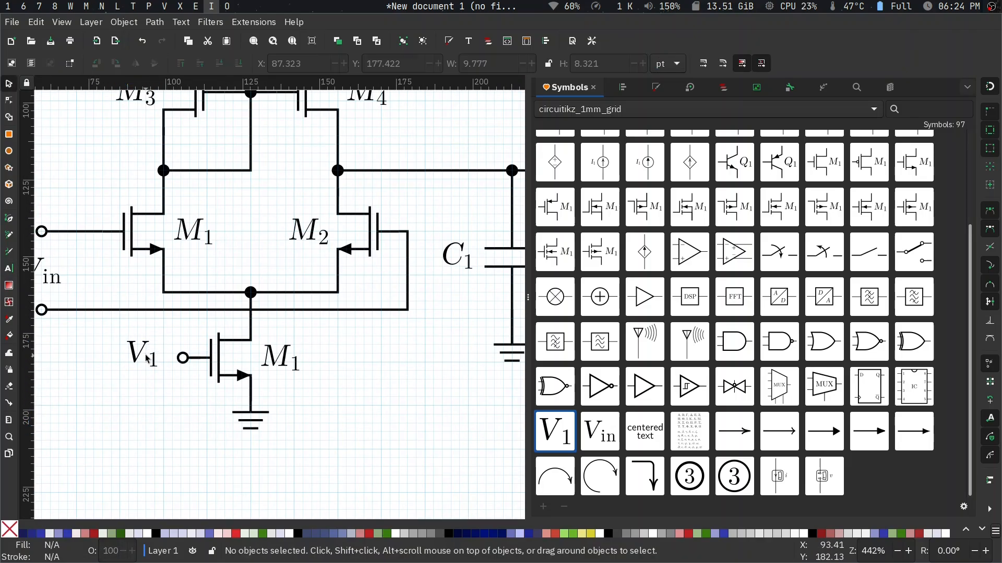
- Convert the V_1 label symbol at the bottom transistor's gate to a group and change its subscript to D
click(140, 342)
key(shift+alt+d)
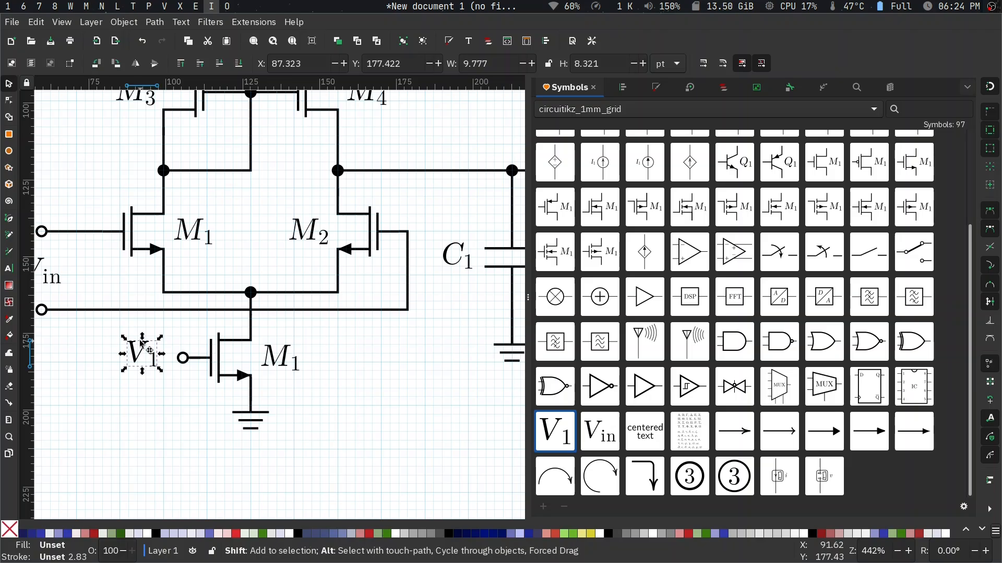
key(t)
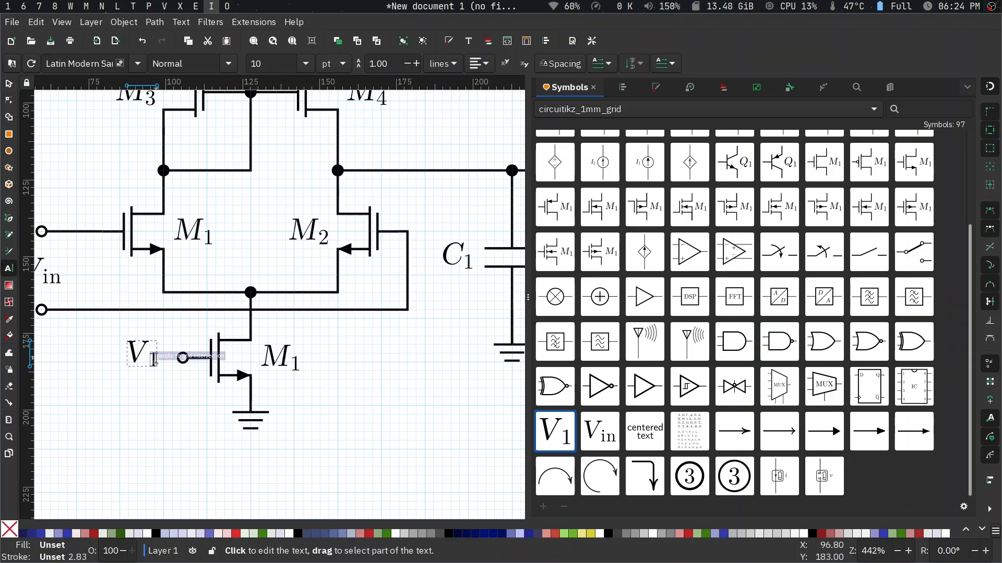
click(154, 360)
text(D)
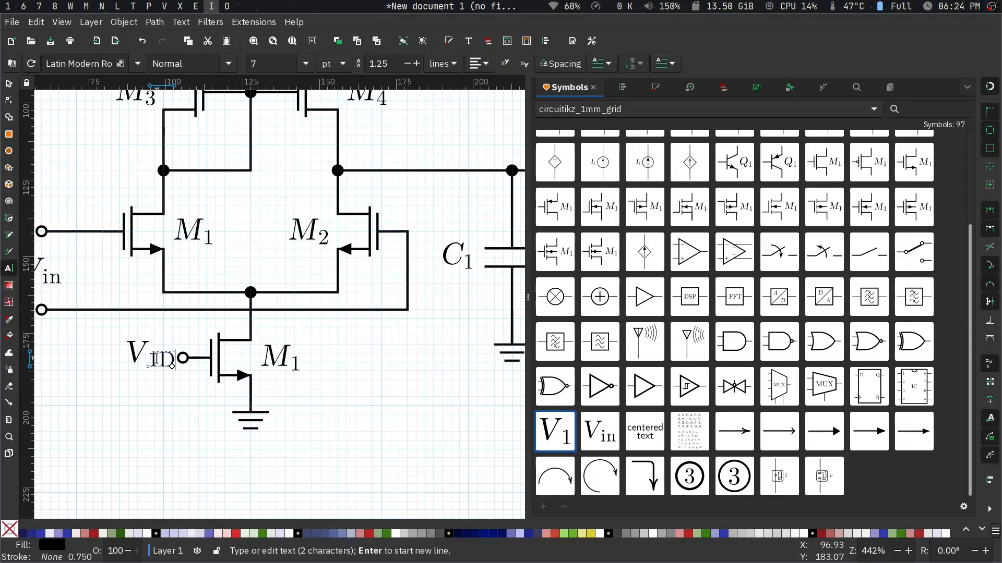
key(Left)
key(BackSpace)
key(Escape)
key(s)
- Align the V_D label's centre vertically with the bottom gate terminal, relative to the first selected object
click(174, 360)
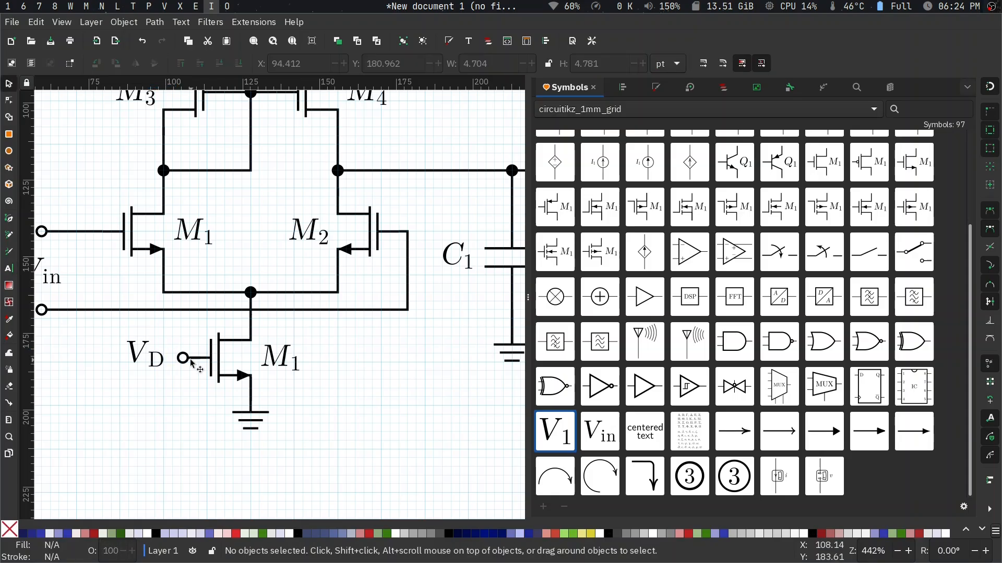
shift+click(160, 359)
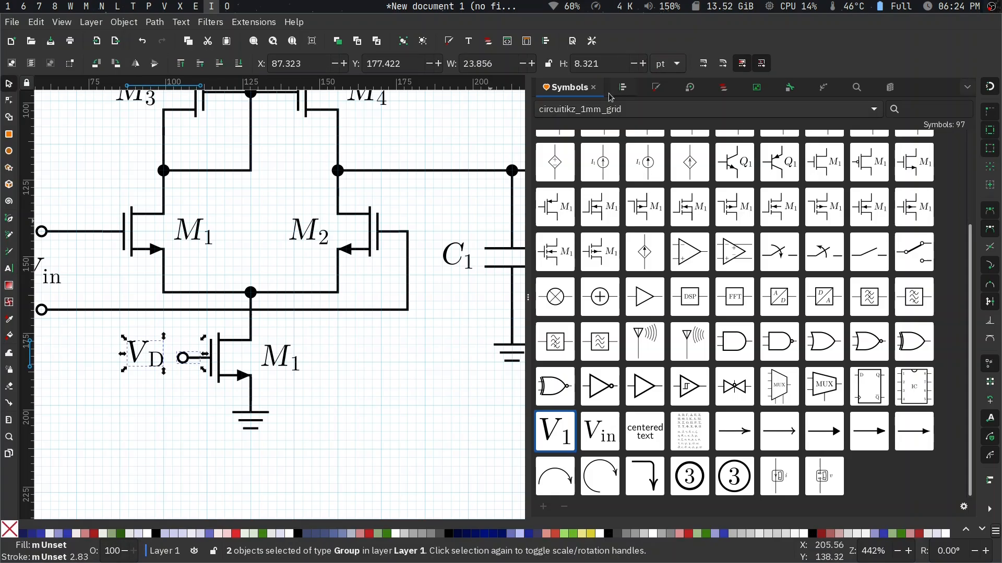
click(622, 88)
click(585, 209)
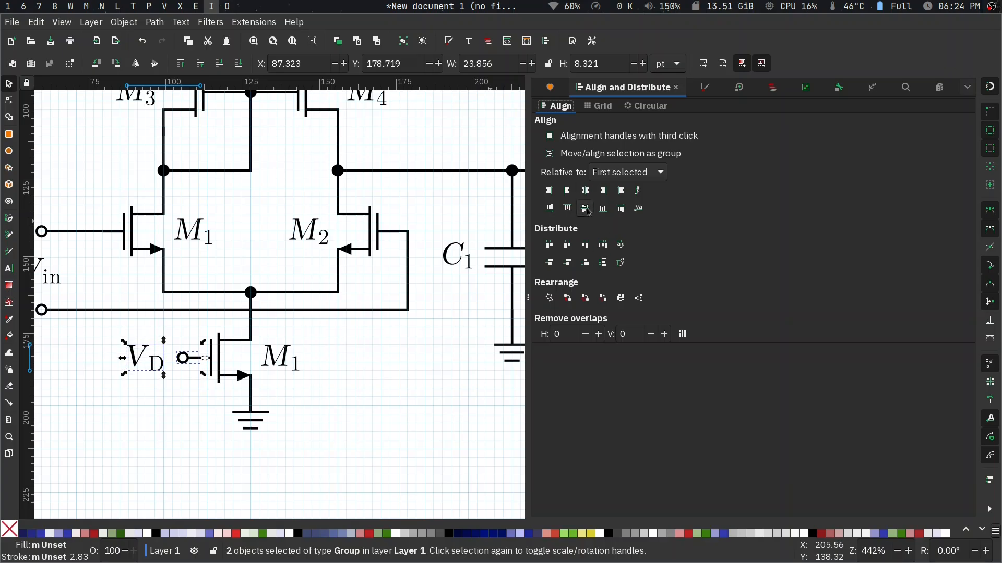
key(Escape)
- Nudge the V_D label one step to the right, closer to the gate terminal
click(151, 364)
key(Right)
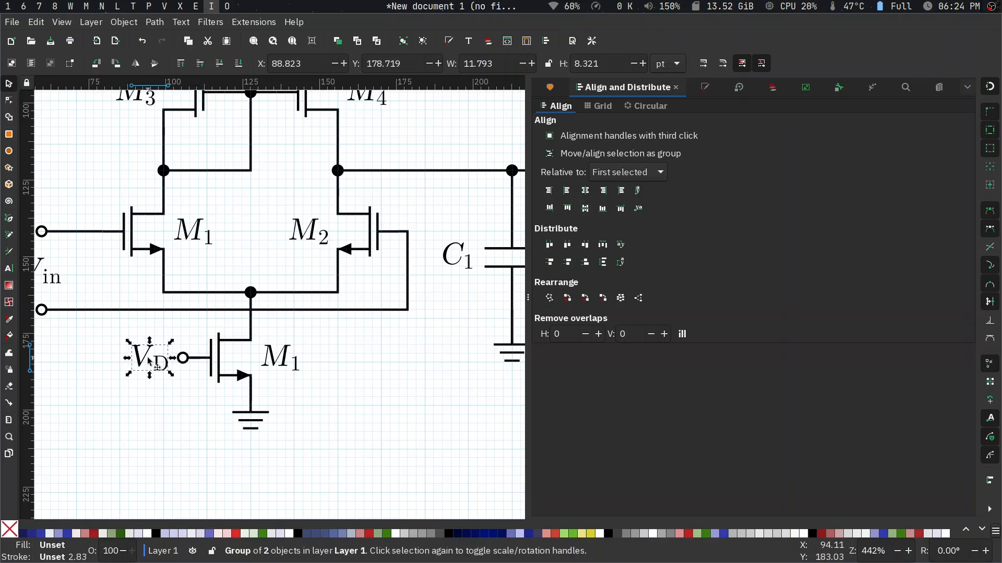
click(150, 361)
ctrl+scroll(164, 421, down, 3)
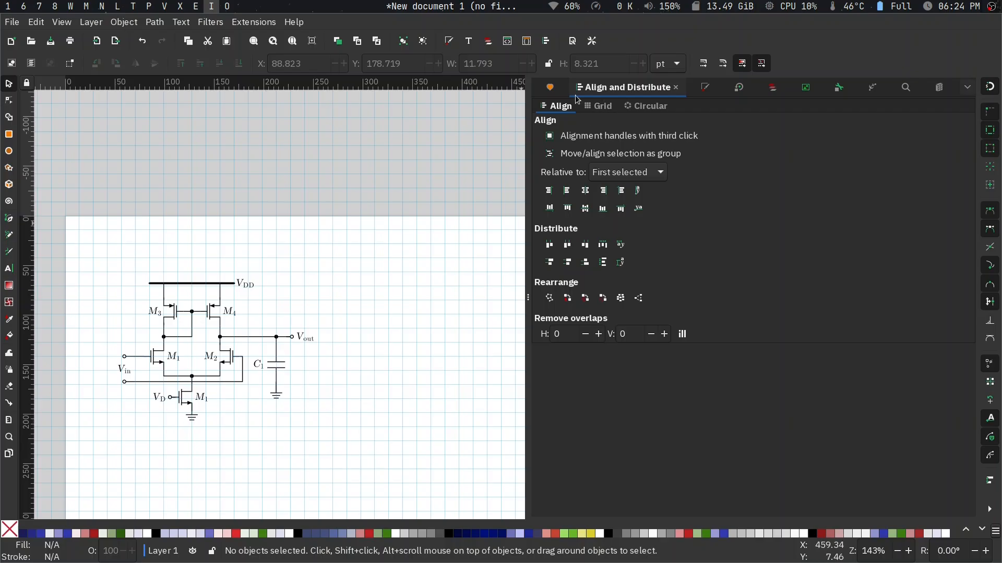
- Insert an arrow symbol from the circuitikz_1mm_grid set left of the wire between M_3 and M_1 and rotate it 90° counter-clockwise
click(550, 87)
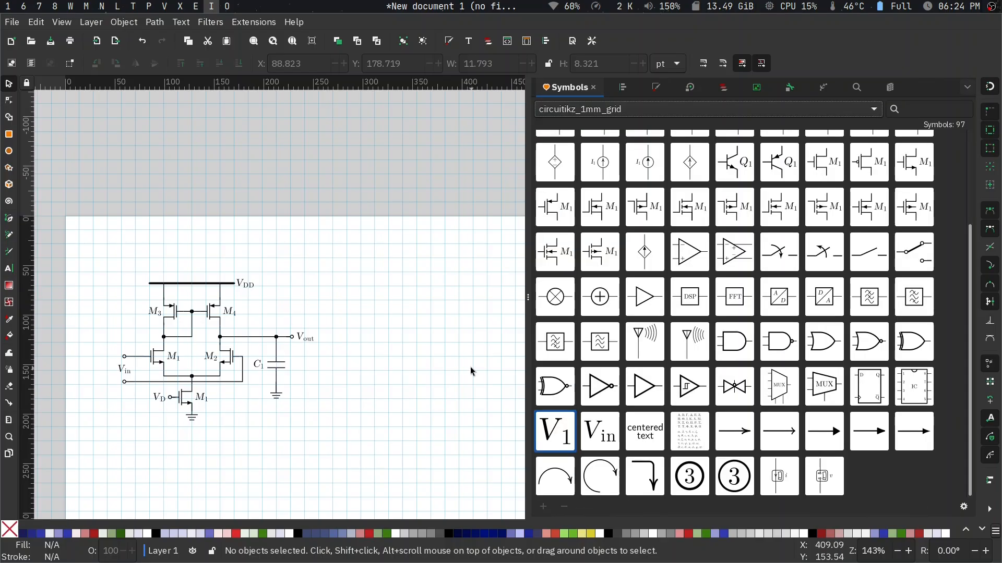
scroll(574, 422, up, 1)
scroll(563, 407, down, 1)
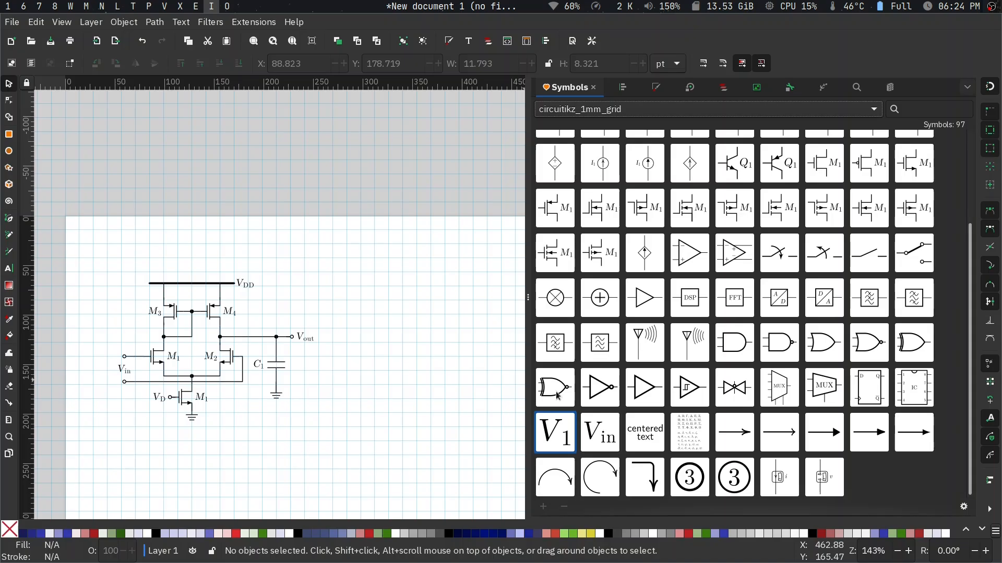
scroll(293, 332, down, 5)
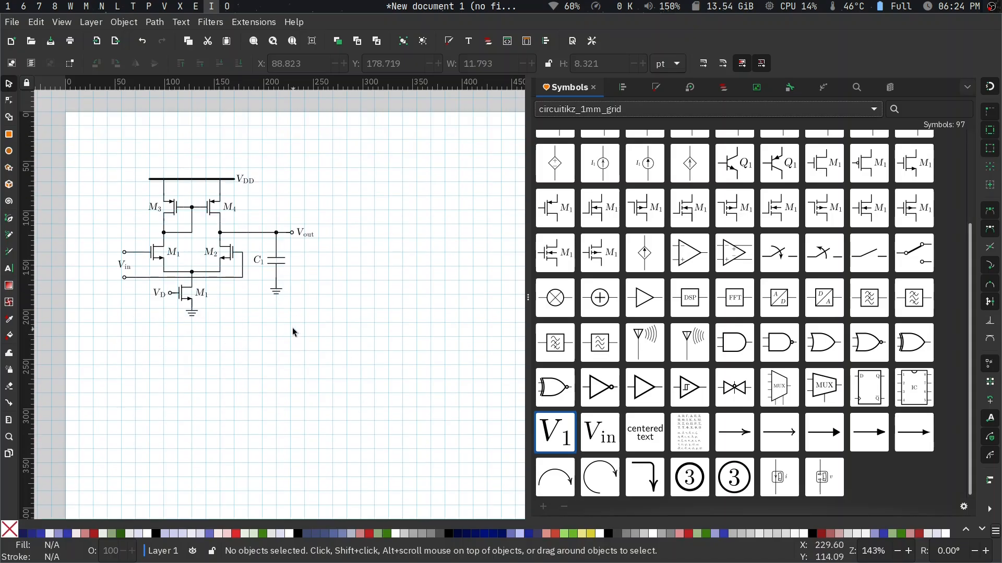
scroll(293, 332, up, 1)
scroll(293, 333, up, 1)
scroll(293, 332, left, 2)
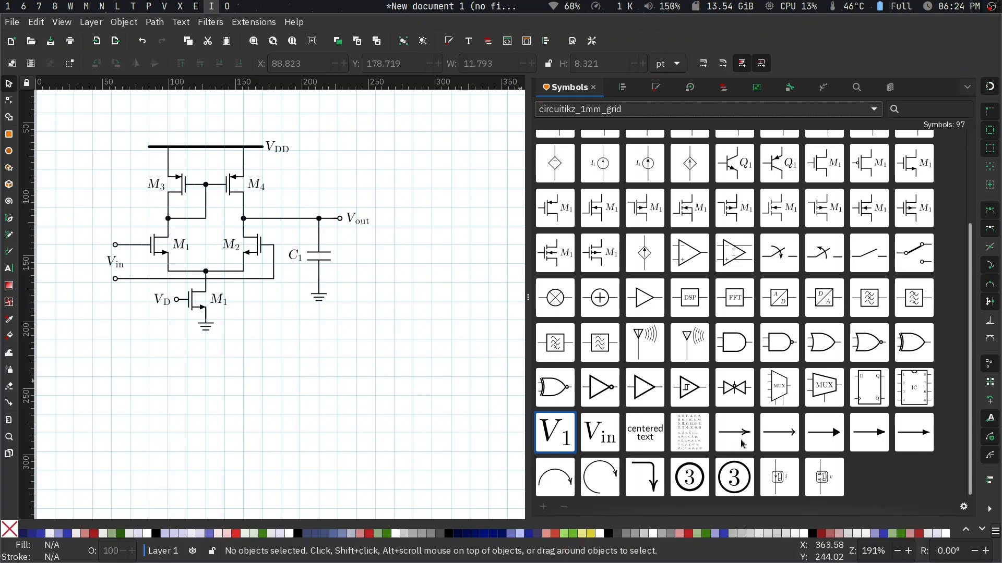
drag(753, 444, 139, 211)
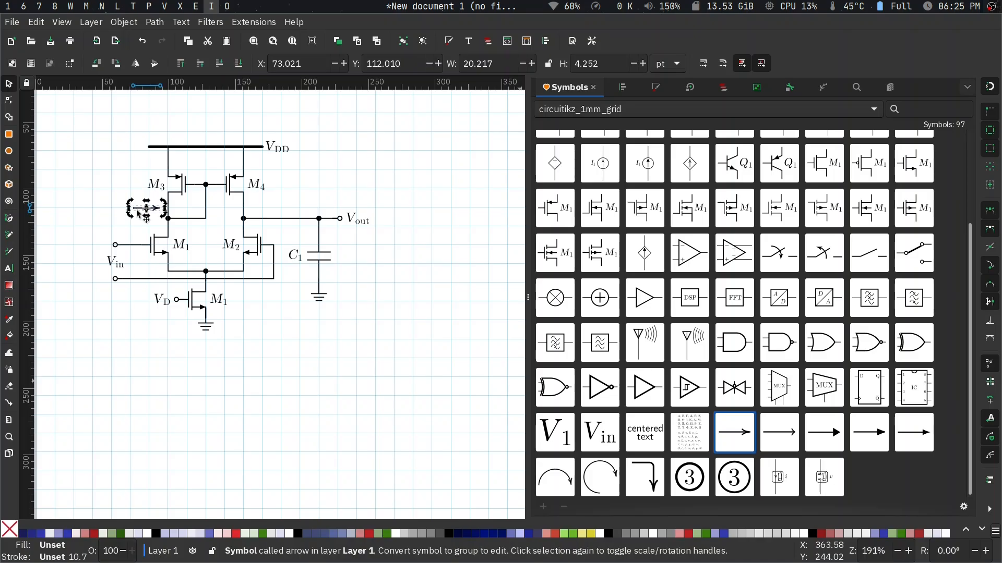
key(ctrl+bracketleft)
key(plus)
key(plus)
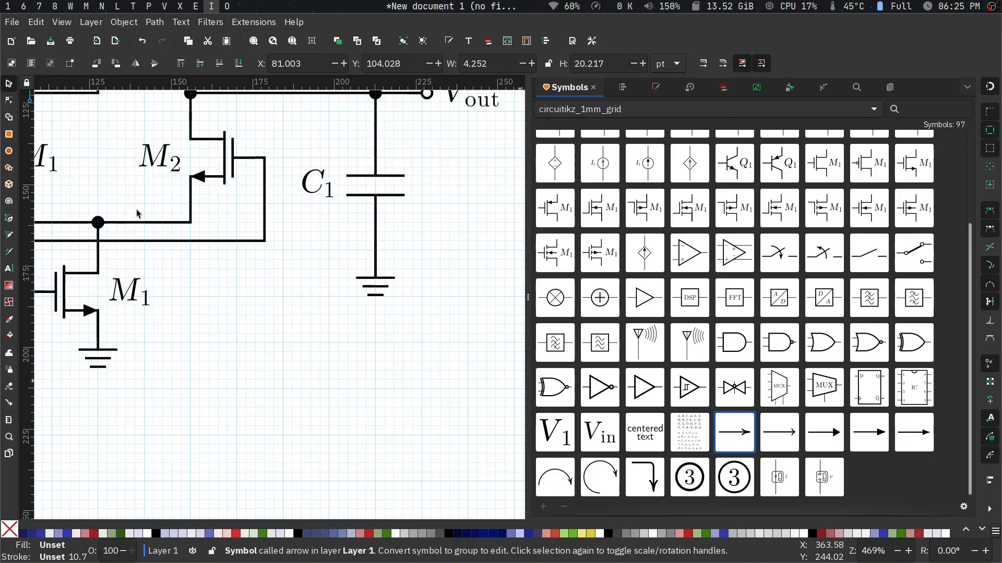
- Reposition the vertical arrow beside the wire between M_3 and M_1 and rotate it 180° so it points down
scroll(137, 213, up, 7)
scroll(137, 213, left, 11)
click(169, 217)
drag(188, 225, 131, 200)
click(132, 203)
scroll(133, 207, up, 6)
key(ctrl+bracketright)
key(ctrl+bracketright)
- Move the downward arrow to the free area above the M_2 label
click(140, 294)
drag(136, 313, 286, 391)
scroll(286, 391, down, 4)
click(282, 342)
drag(282, 342, 371, 322)
scroll(370, 322, right, 10)
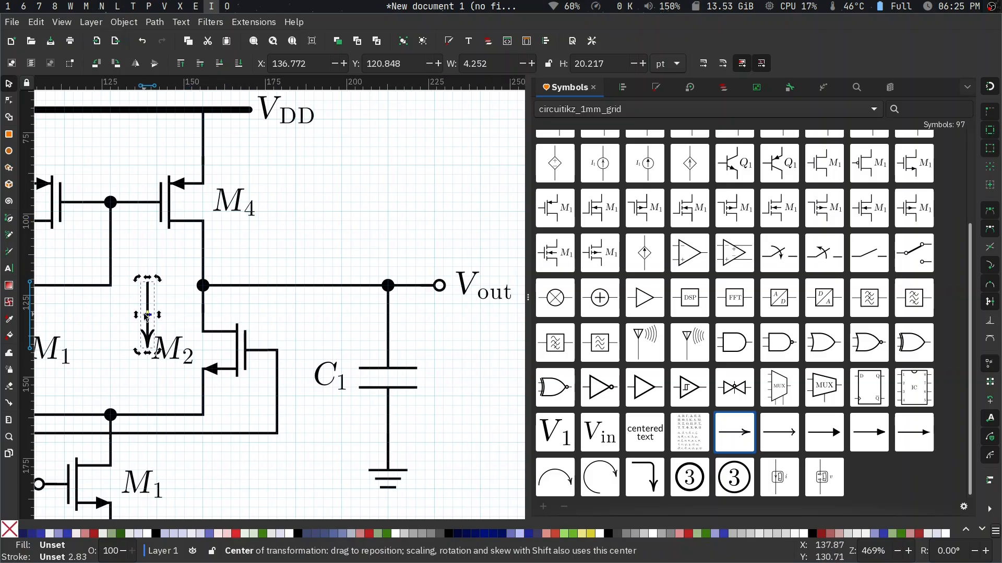
- Rotate the arrow 90° counter-clockwise to point right and place it above the output wire between the two junction dots
drag(149, 333, 263, 297)
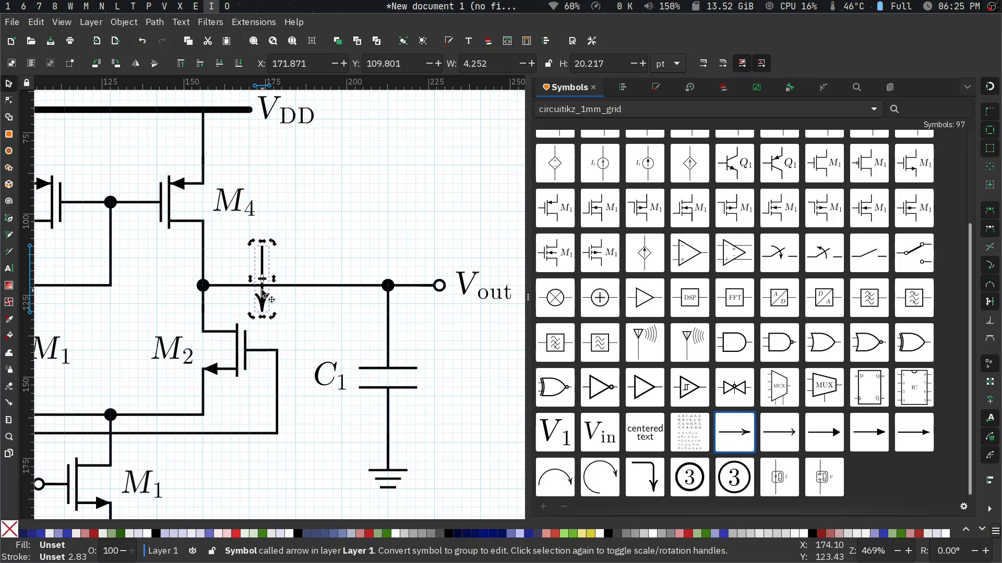
key(ctrl+bracketleft)
drag(264, 295, 343, 264)
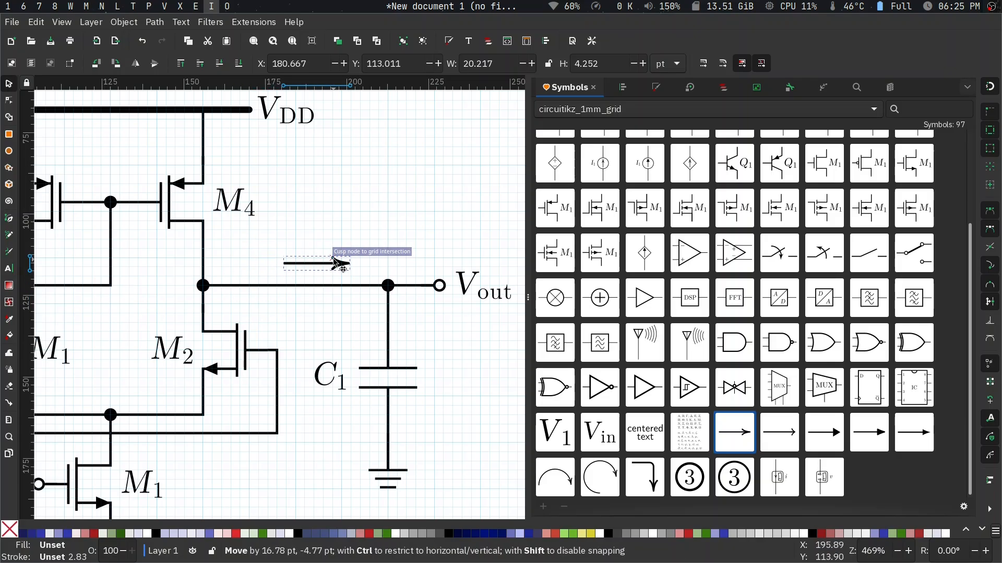
click(329, 239)
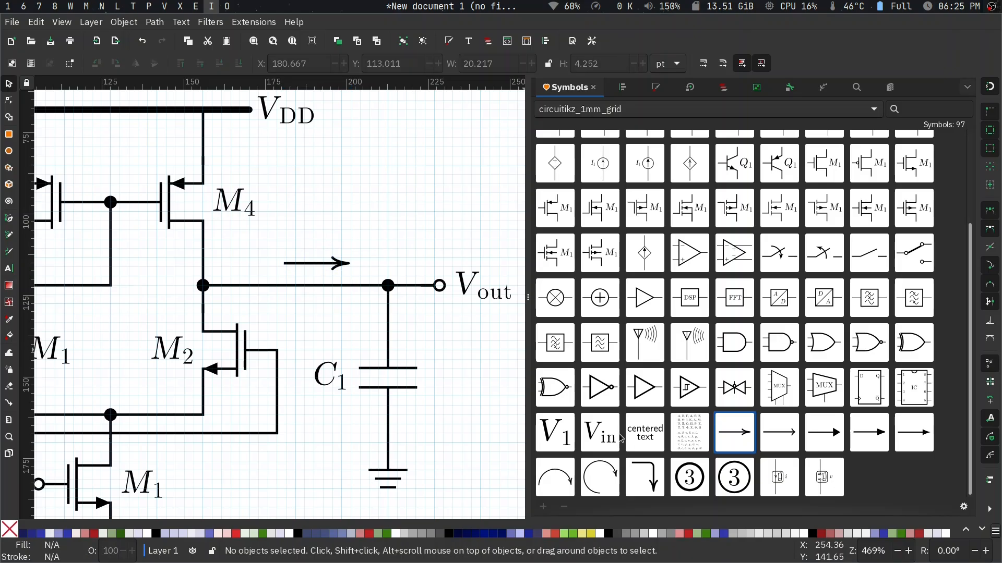
- Insert a V_1 label symbol and place it just above the horizontal output arrow
drag(558, 433, 321, 242)
key(ctrl+z)
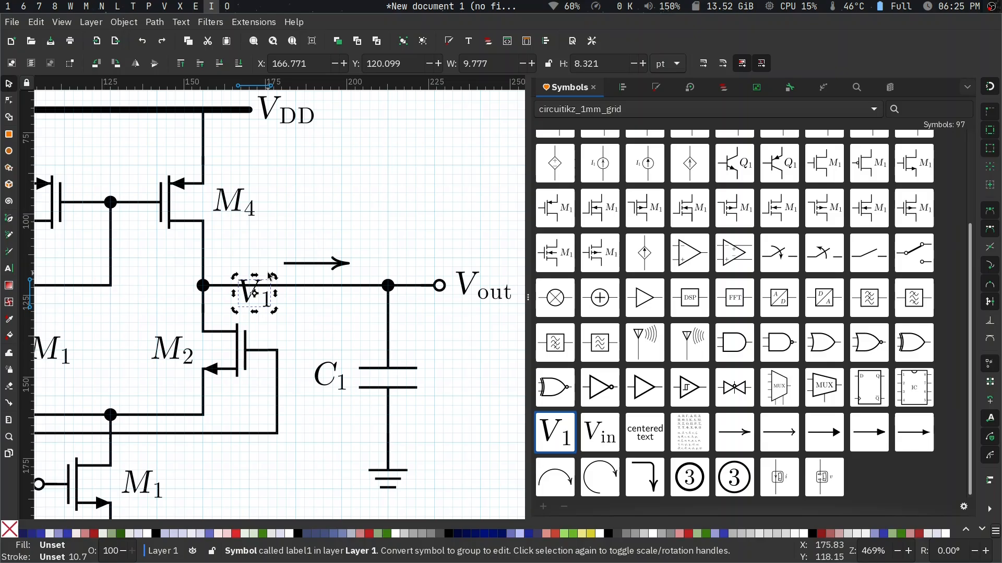
click(302, 301)
click(248, 302)
drag(248, 302, 309, 243)
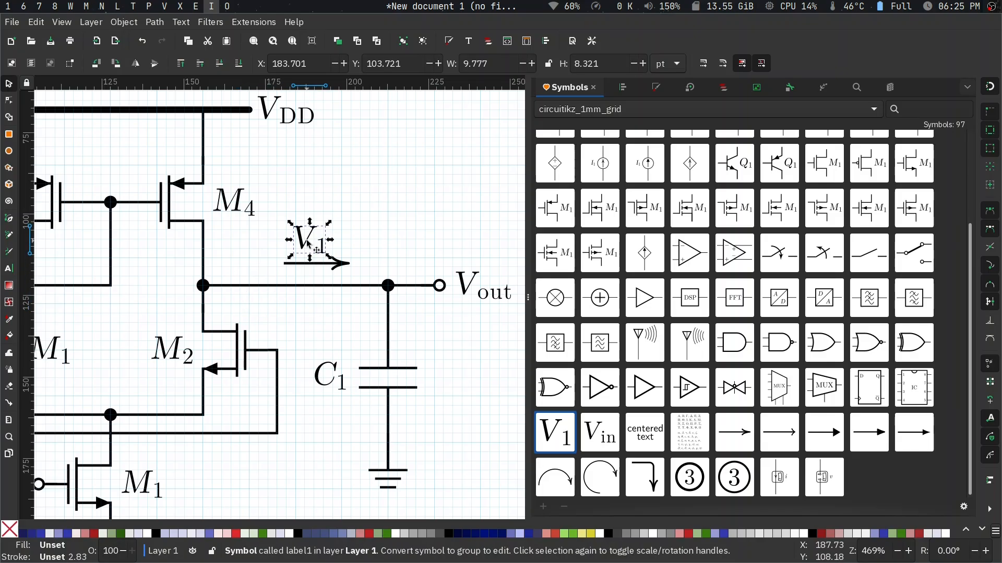
- Convert the V_1 label above the output arrow to a group and change its text to I with subscript out
key(shift+alt+d)
key(t)
click(303, 232)
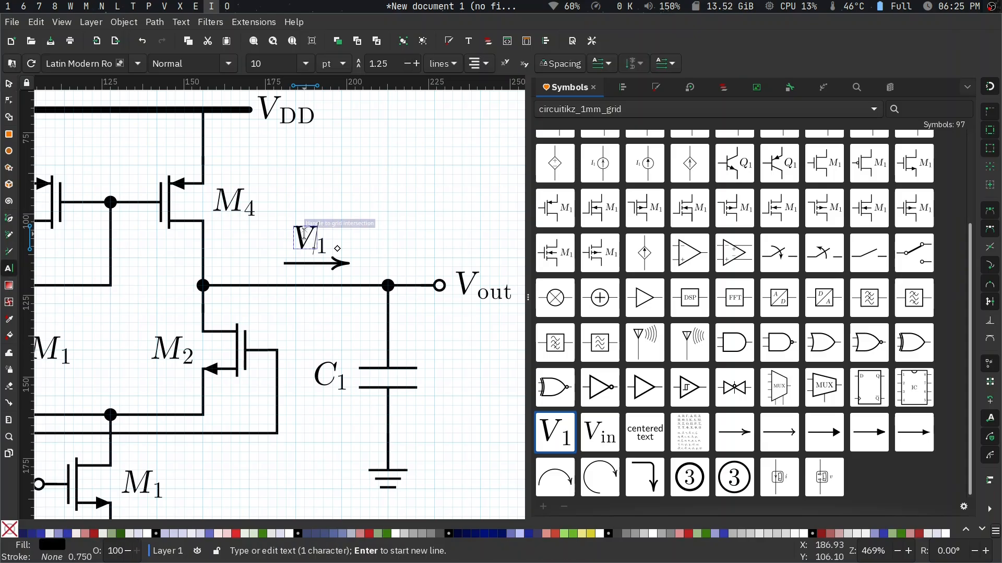
text(I)
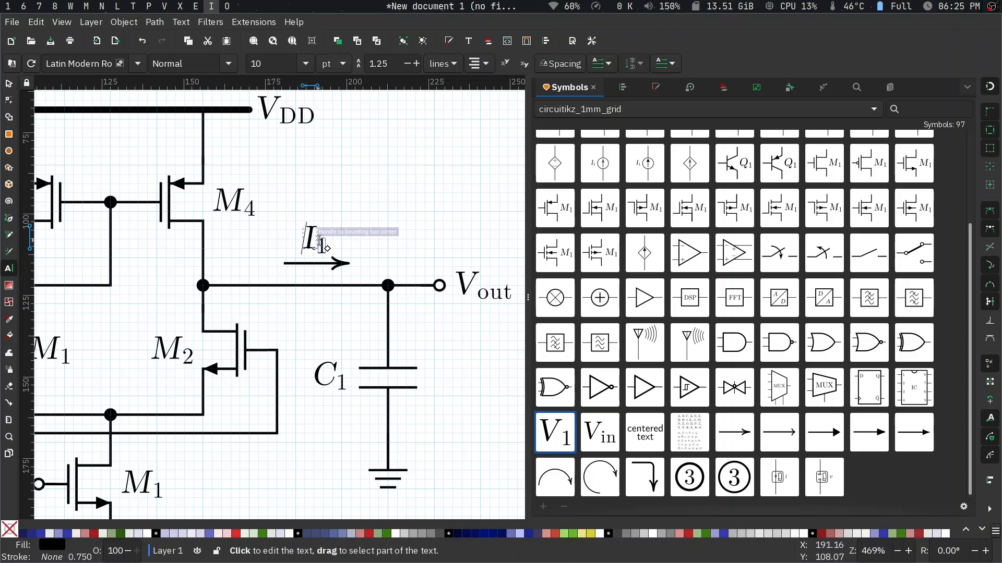
click(324, 247)
text(out)
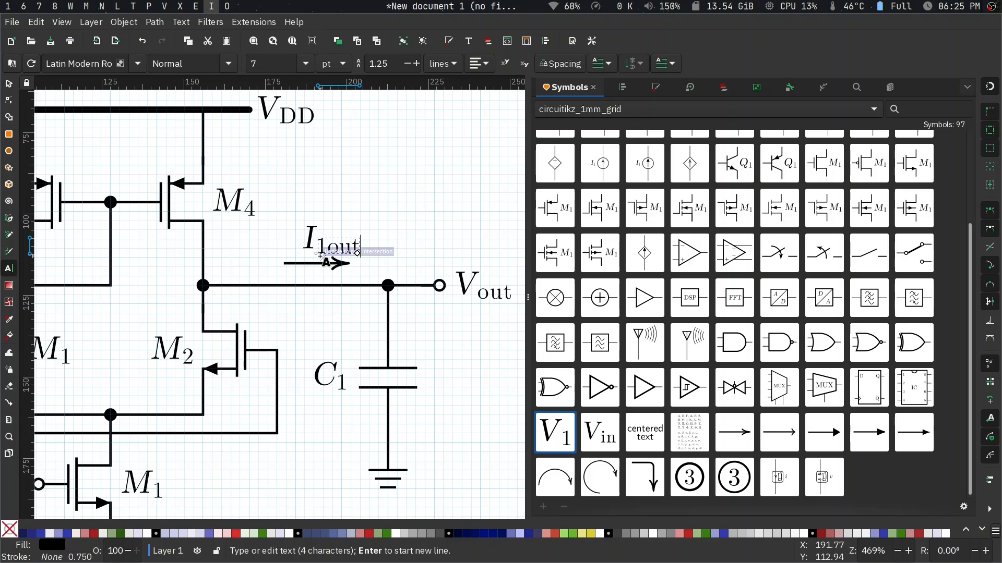
click(321, 249)
key(BackSpace)
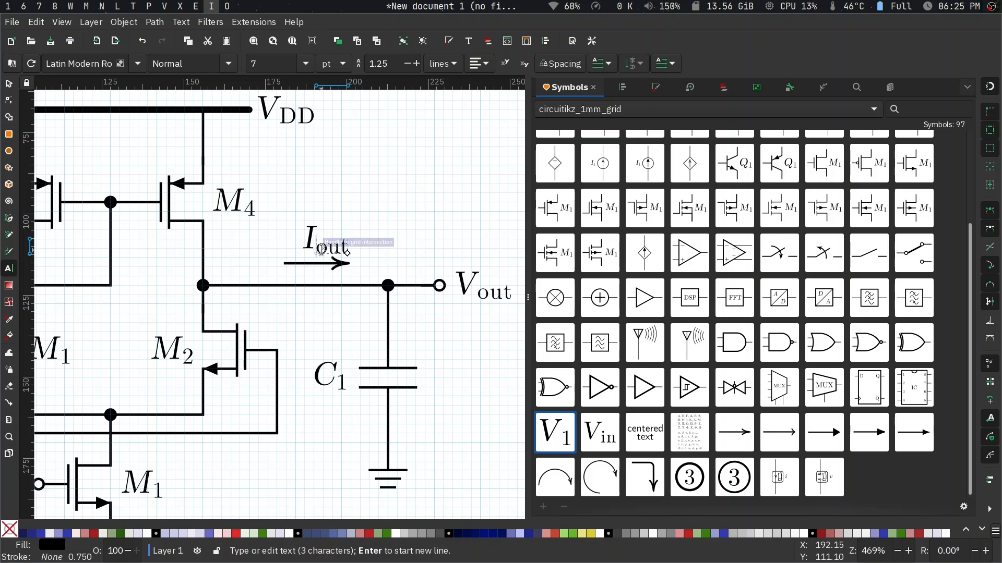
- Shift the I_out label slightly left so it sits centred over the arrow
key(Escape)
key(s)
scroll(364, 287, down, 5)
drag(334, 265, 325, 263)
click(340, 238)
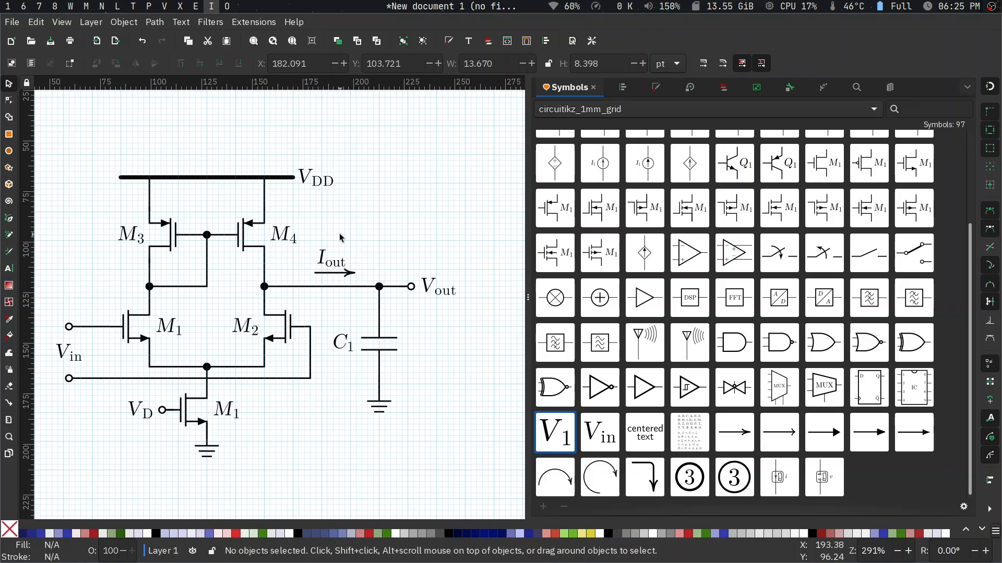
- Convert the arrow below I_out to a group and colour it green
scroll(340, 261, right, 3)
scroll(313, 264, down, 2)
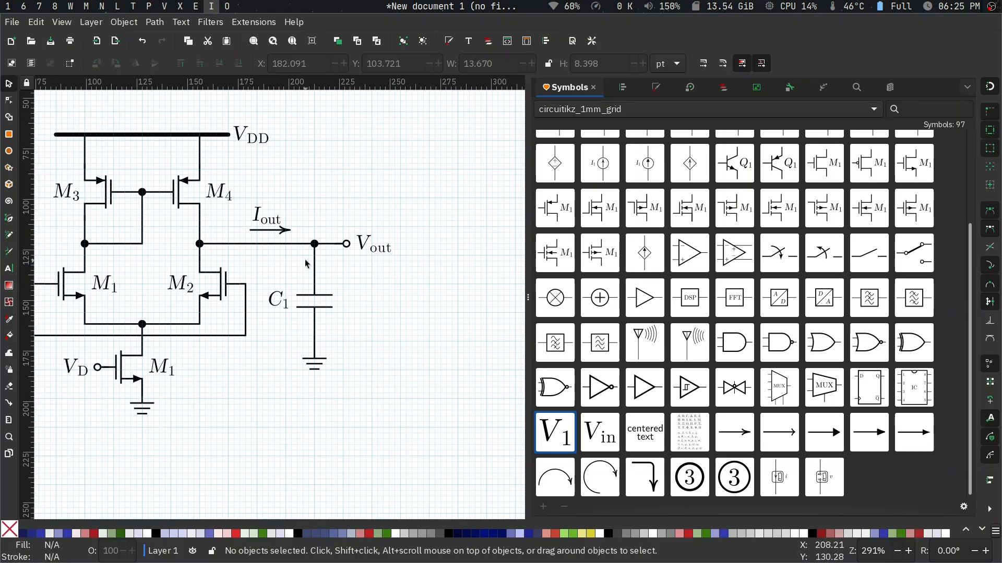
click(290, 232)
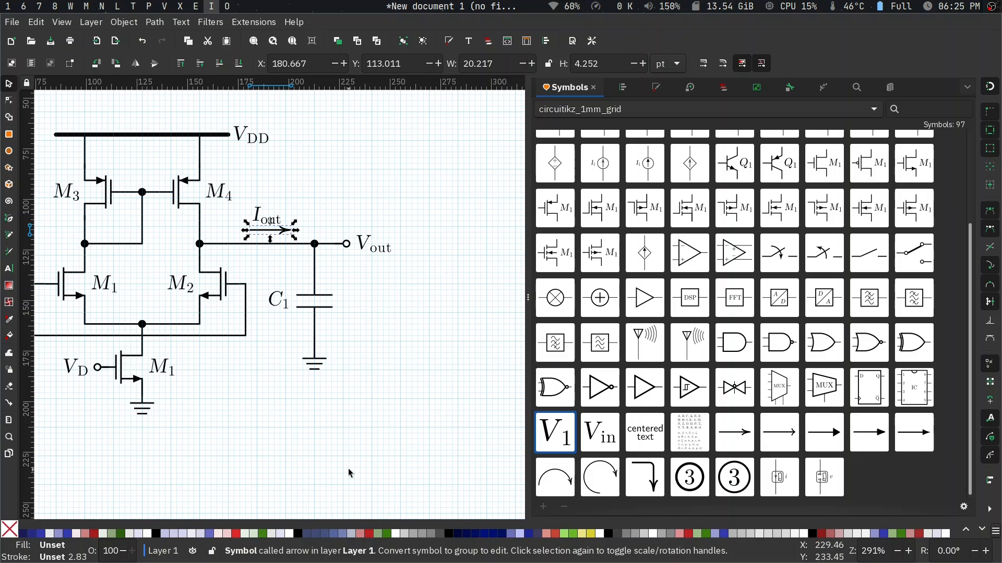
key(shift+alt+d)
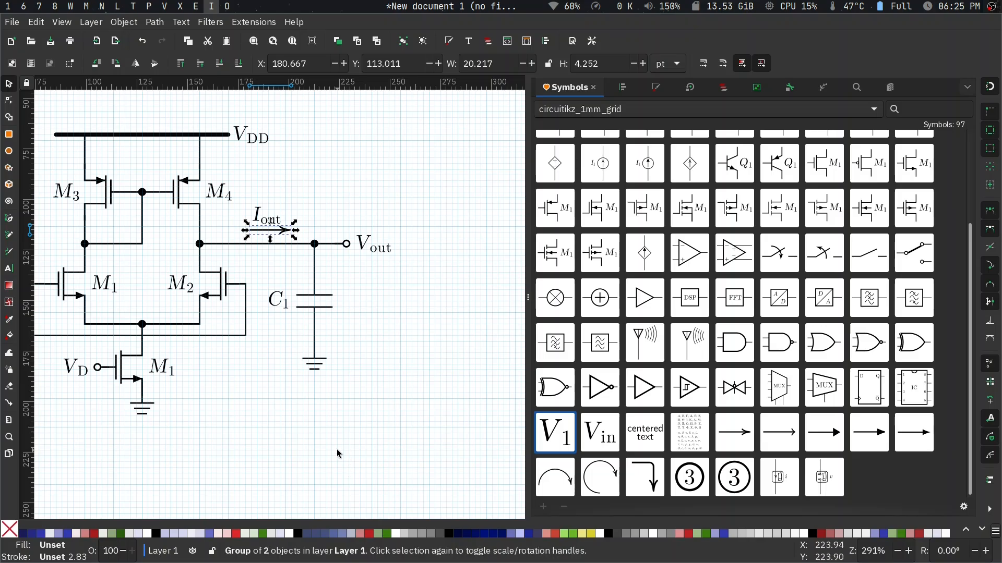
click(389, 535)
click(357, 389)
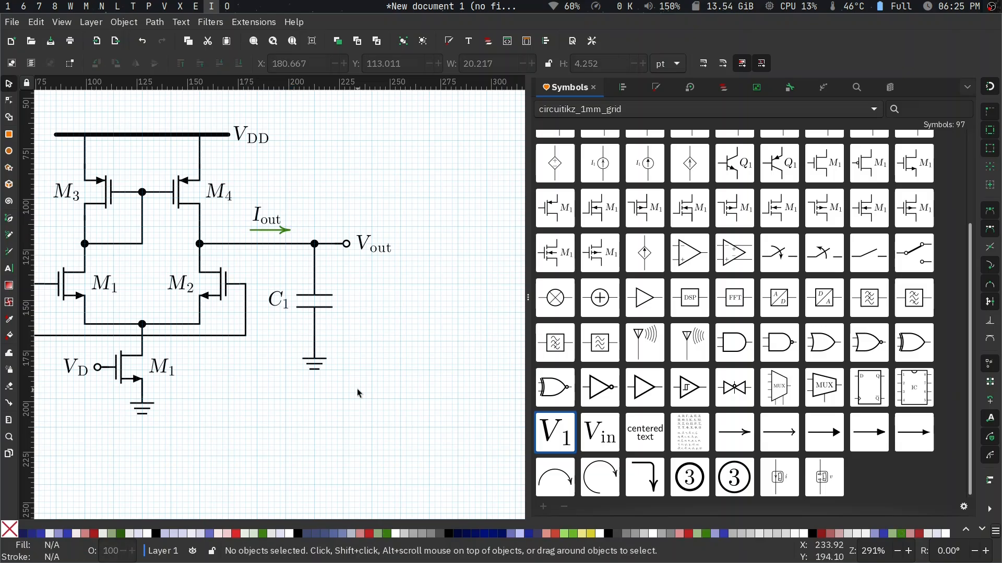
- Insert the bent arrow symbol, orient it with its head pointing left, convert it to a group and place it below V_out
scroll(357, 389, left, 3)
scroll(357, 389, right, 2)
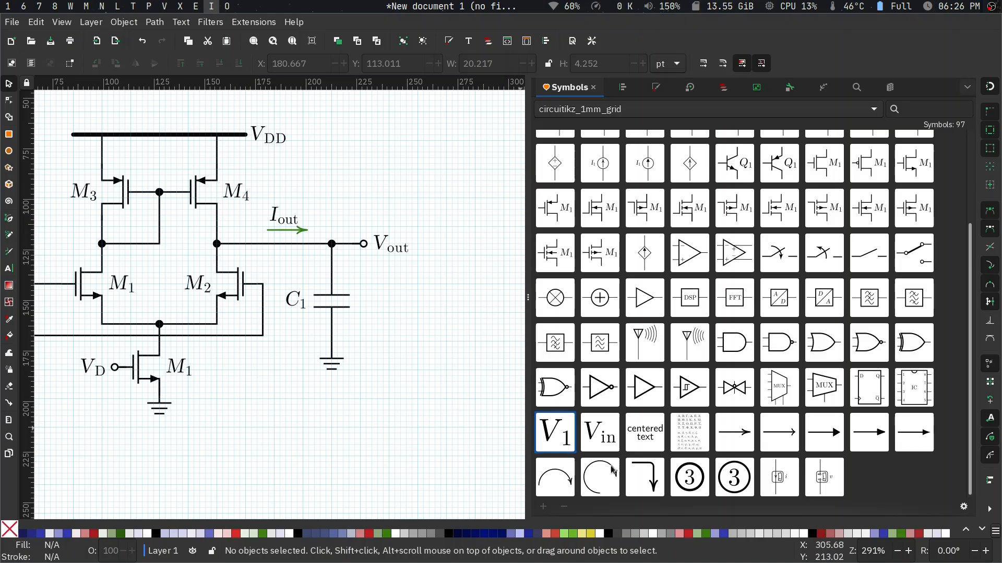
drag(648, 484, 404, 308)
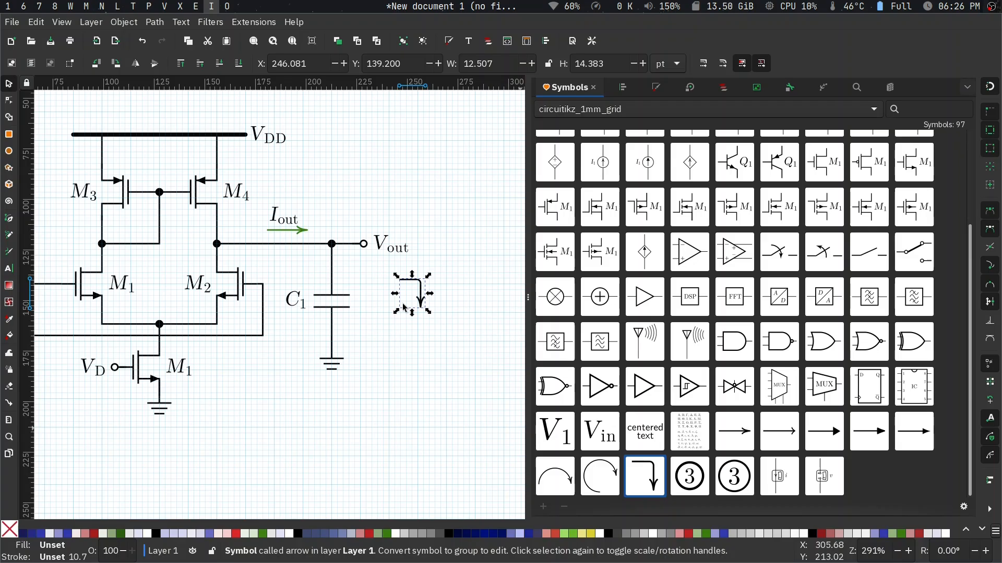
key(ctrl+bracketleft)
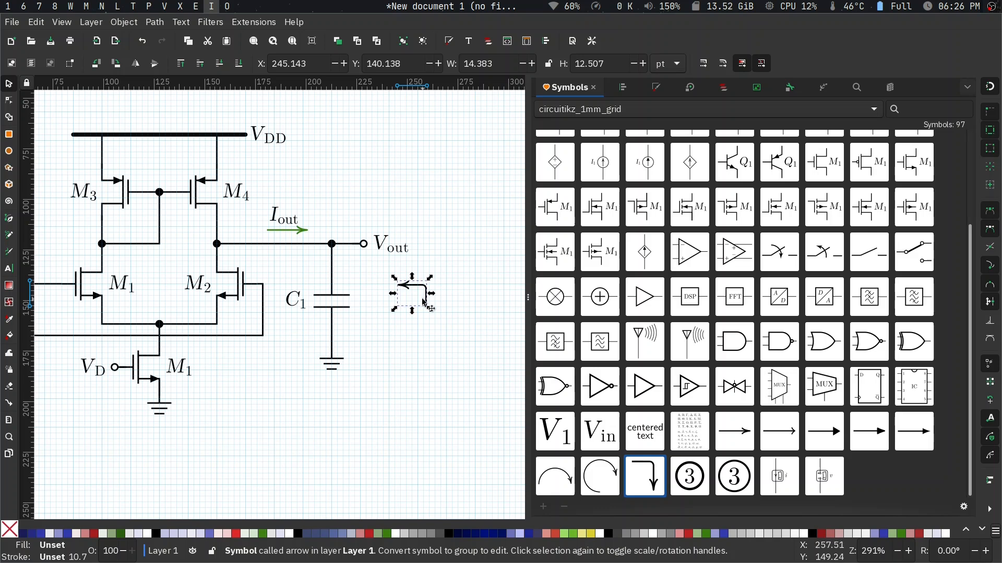
key(shift+alt+d)
drag(417, 286, 370, 265)
click(422, 288)
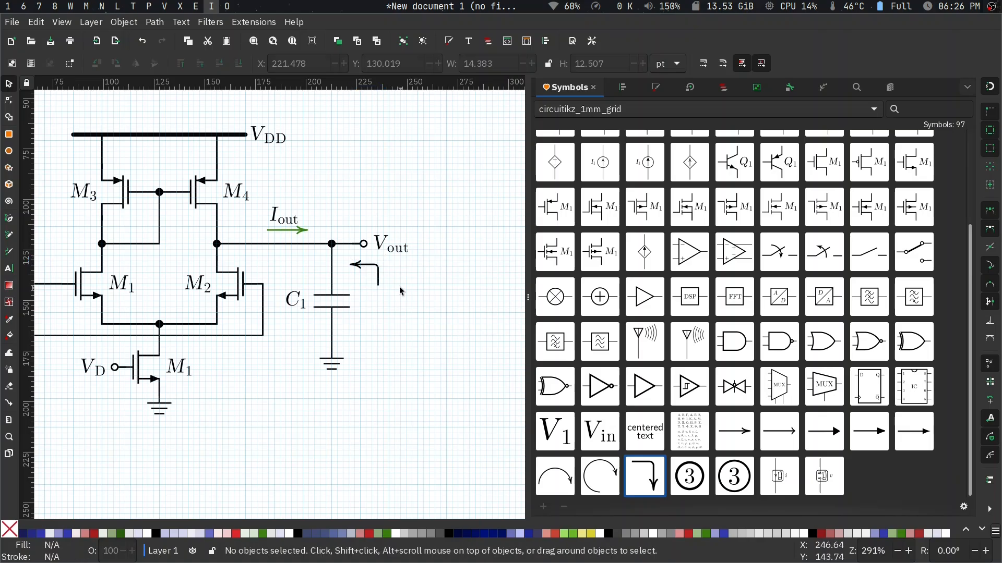
- Extend the bent arrow's tail downward, making the arrow about 28 pt tall overall
scroll(383, 269, up, 3)
key(n)
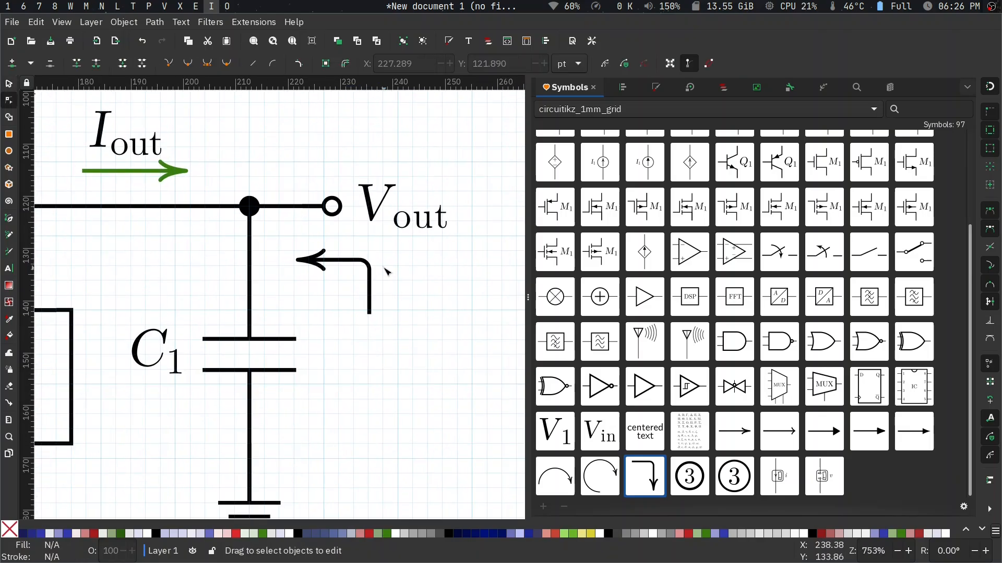
click(370, 271)
drag(369, 314, 379, 400)
click(387, 347)
- Move the bent arrow slightly up and left, closer to the output wire
key(s)
scroll(383, 304, up, 2)
mouse_move(371, 339)
mouse_down()
mouse_move(380, 318)
mouse_move(426, 339)
mouse_move(459, 329)
mouse_move(422, 304)
mouse_move(367, 321)
mouse_up()
click(388, 324)
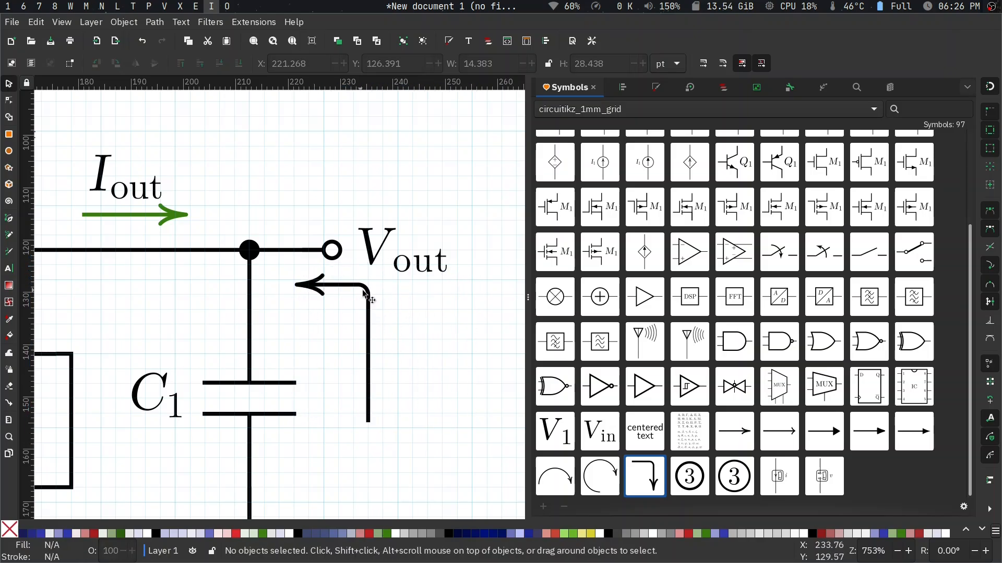
- Try a larger fillet radius on the bent arrow's corner
key(n)
click(368, 321)
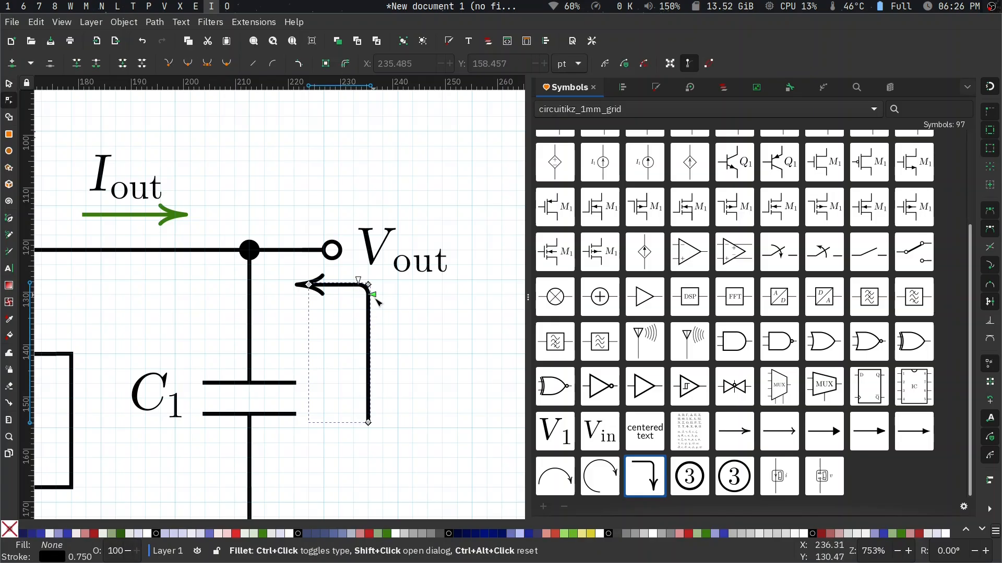
drag(376, 299, 373, 324)
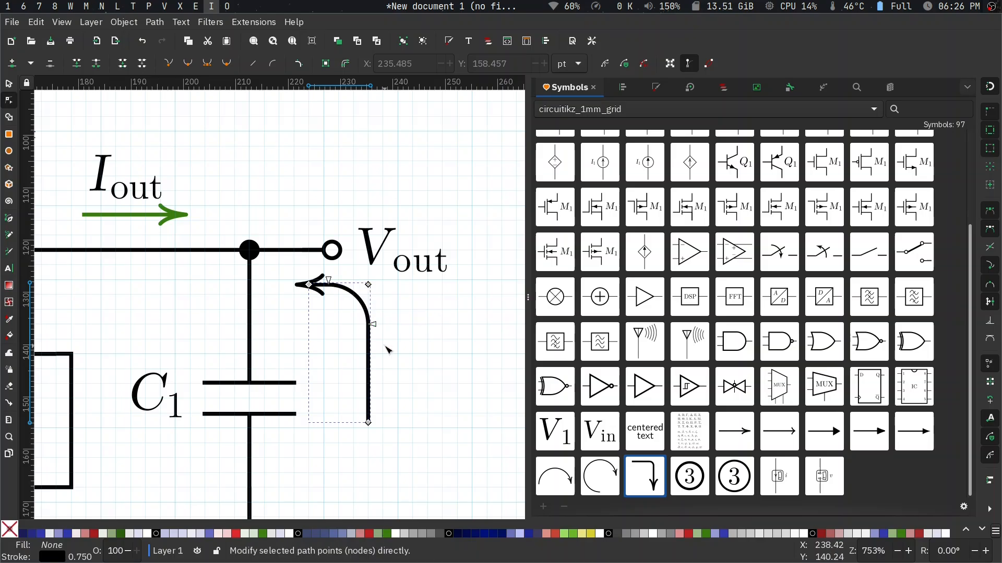
key(Escape)
key(s)
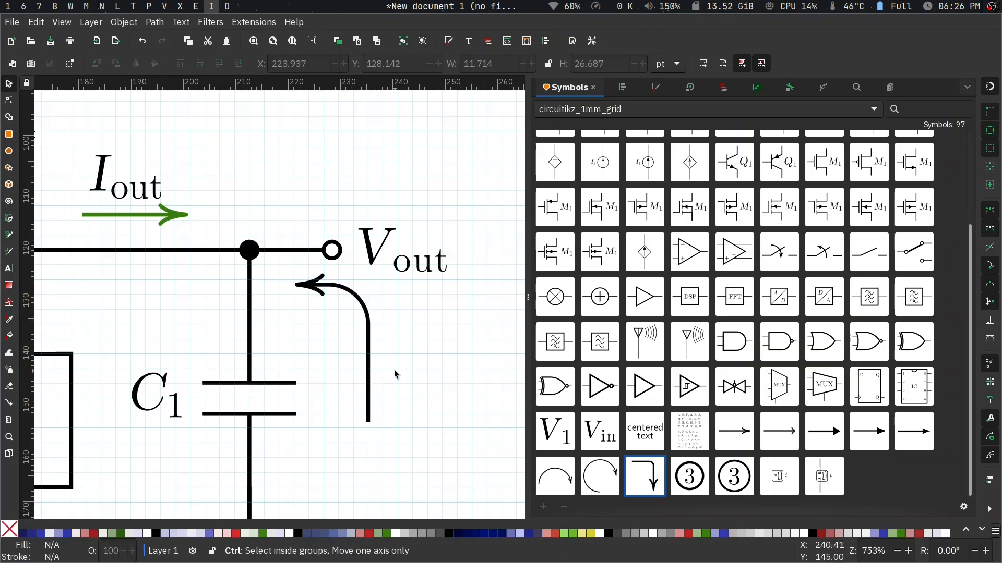
scroll(397, 374, down, 3)
scroll(395, 373, down, 2)
scroll(395, 373, up, 3)
scroll(394, 373, down, 1)
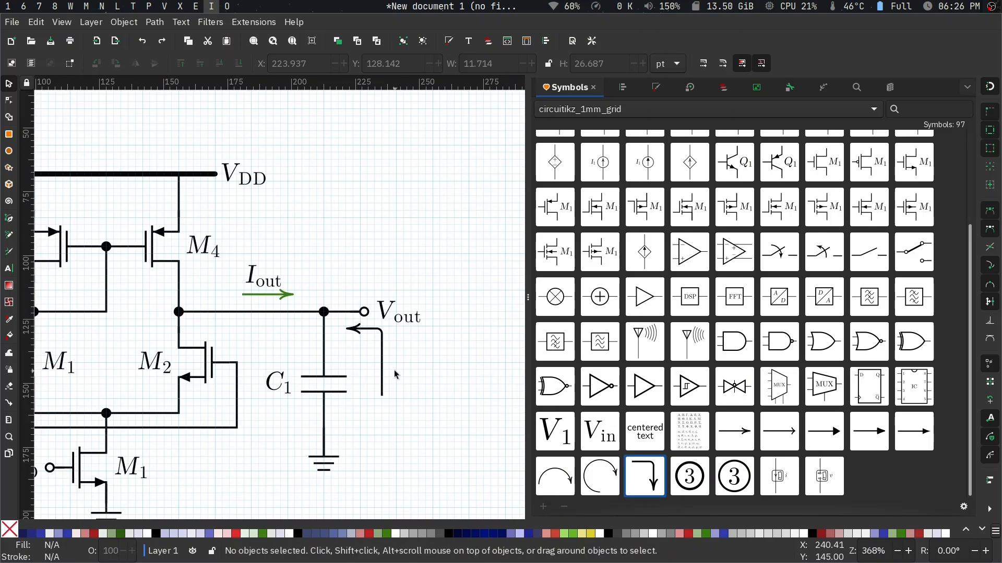
- Insert the greek letters text symbol and place it clear of the schematic, across the page's upper-left edge
scroll(395, 373, left, 5)
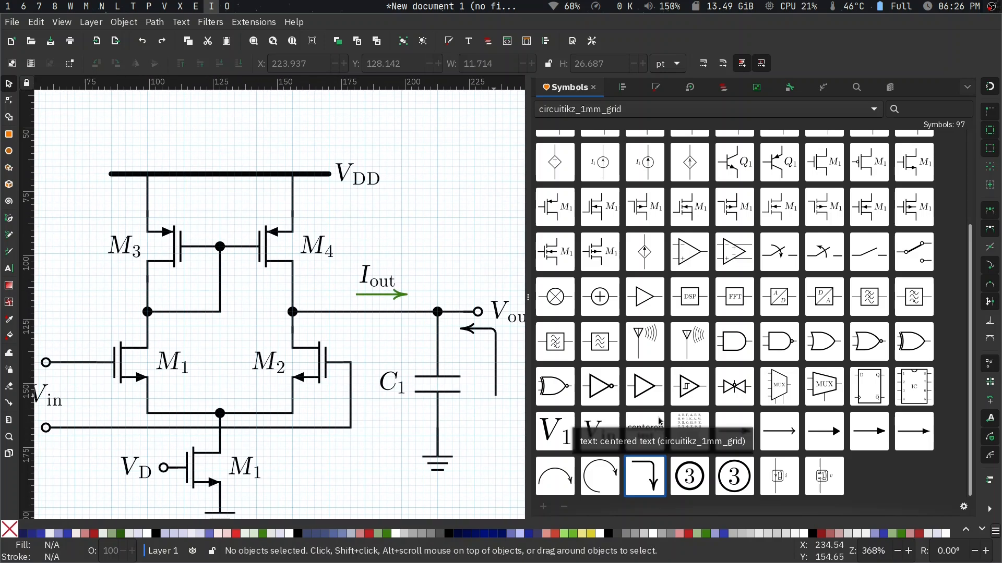
scroll(389, 319, left, 3)
scroll(392, 323, left, 1)
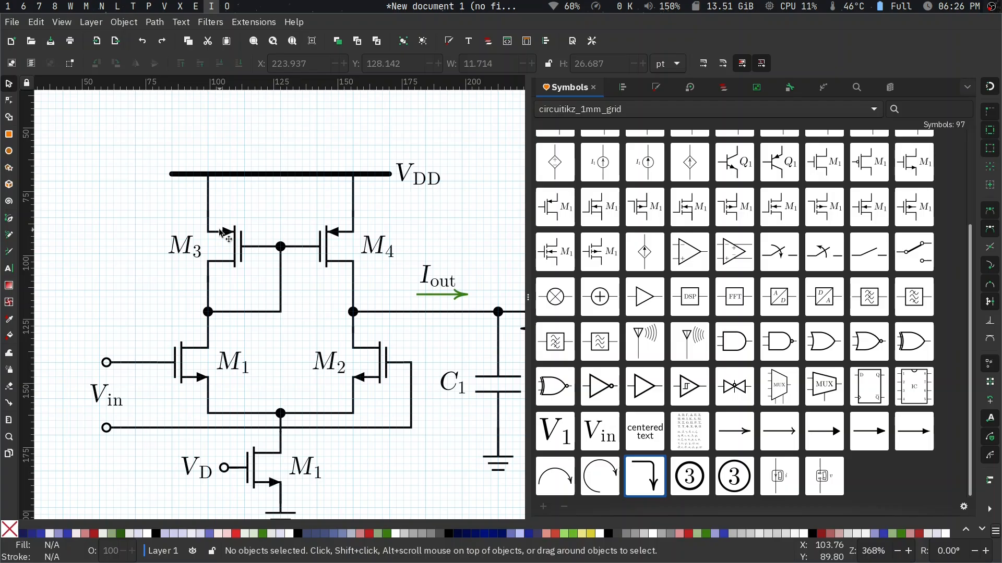
scroll(219, 233, left, 4)
scroll(219, 234, up, 1)
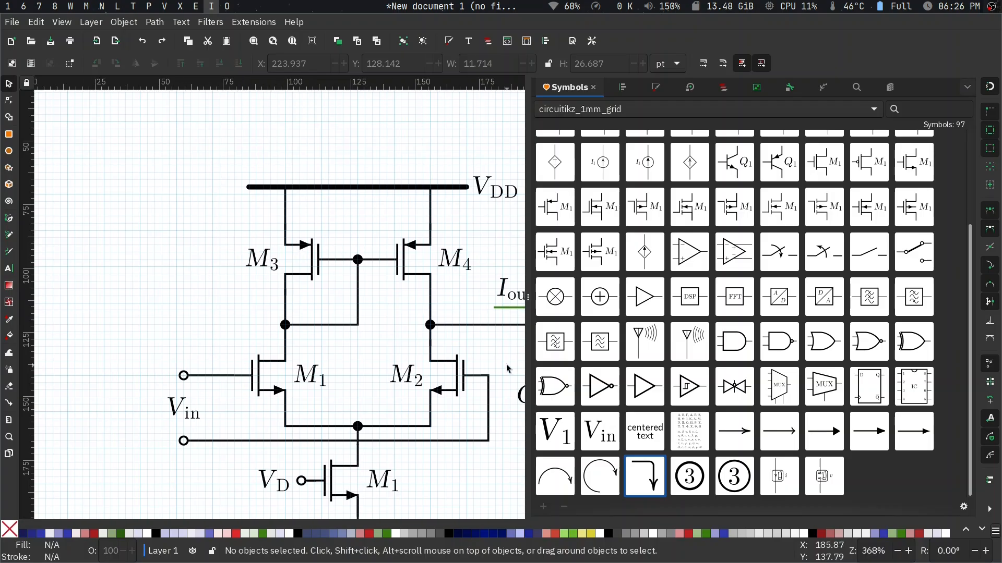
drag(675, 421, 91, 174)
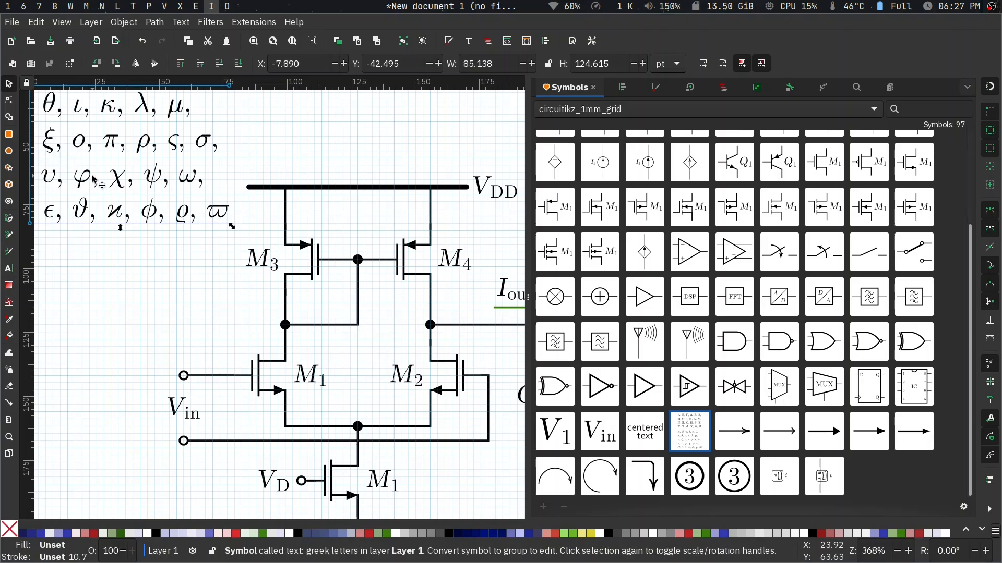
scroll(92, 174, left, 7)
scroll(91, 175, up, 5)
scroll(92, 175, right, 2)
scroll(91, 174, up, 2)
drag(161, 228, 102, 239)
scroll(168, 307, down, 7)
scroll(168, 307, right, 1)
scroll(168, 307, left, 1)
scroll(168, 307, up, 7)
scroll(168, 307, right, 1)
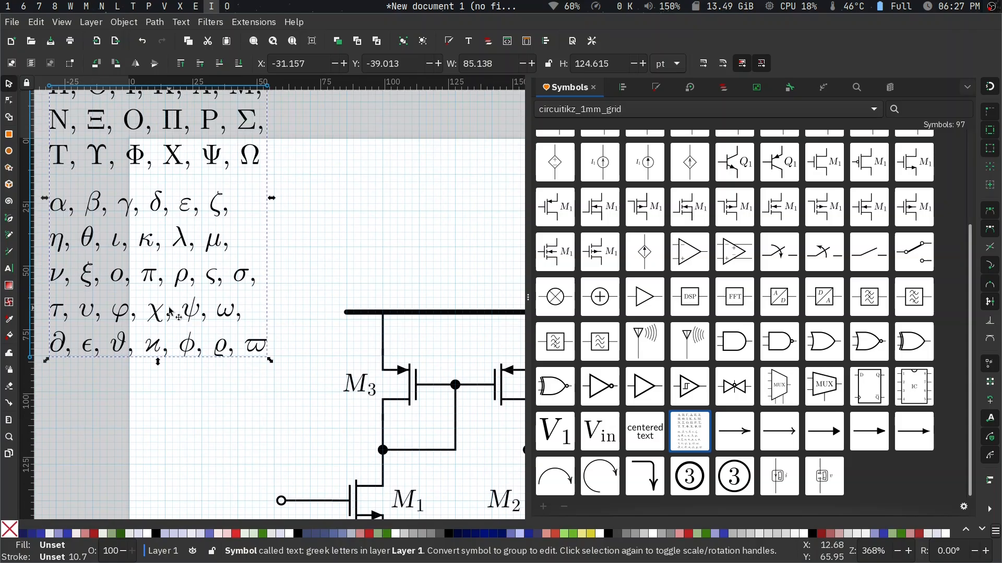
- Insert a V_1 label symbol in the free area between the Greek letters and the V_DD line
drag(591, 431, 297, 270)
key(Delete)
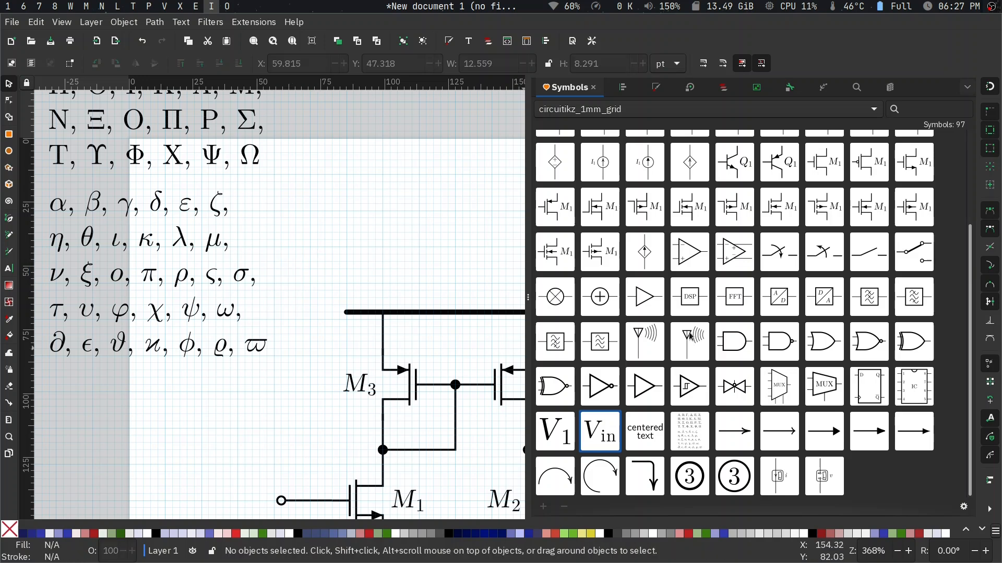
drag(554, 431, 322, 238)
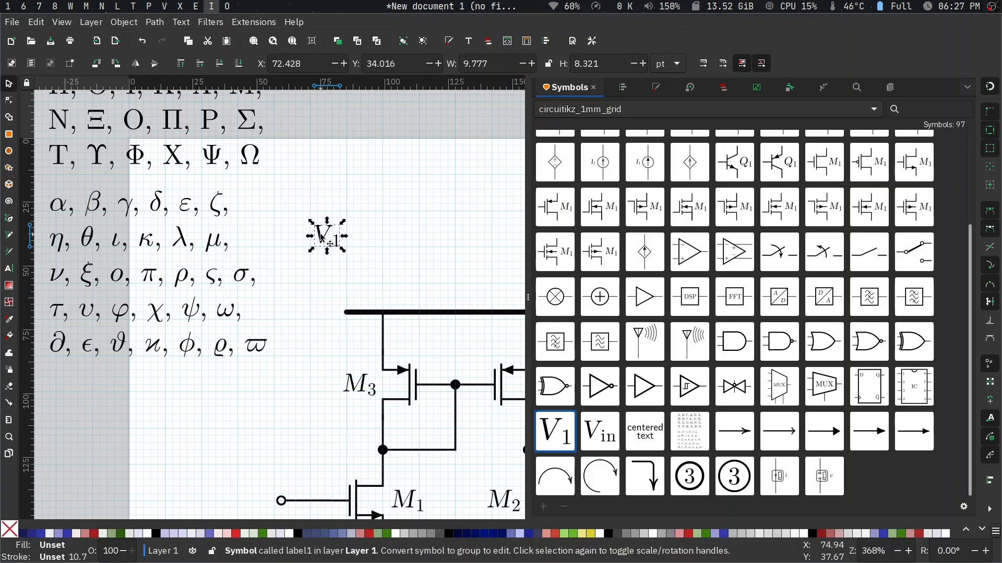
click(282, 229)
- Unlink the Greek letters symbol and replace the V in the V_1 label with the φ copied from its lowercase letters
click(180, 241)
key(shift+alt+d)
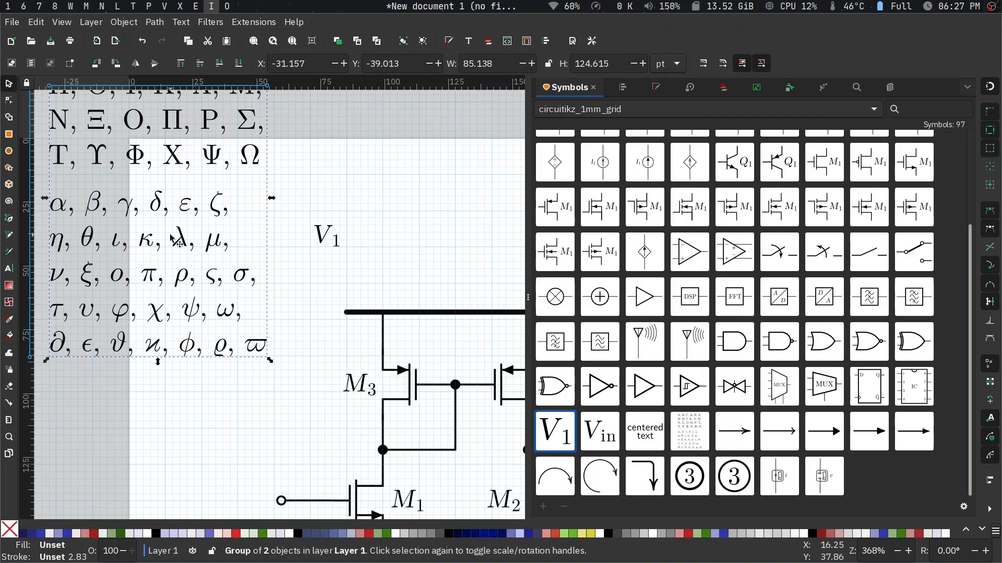
key(t)
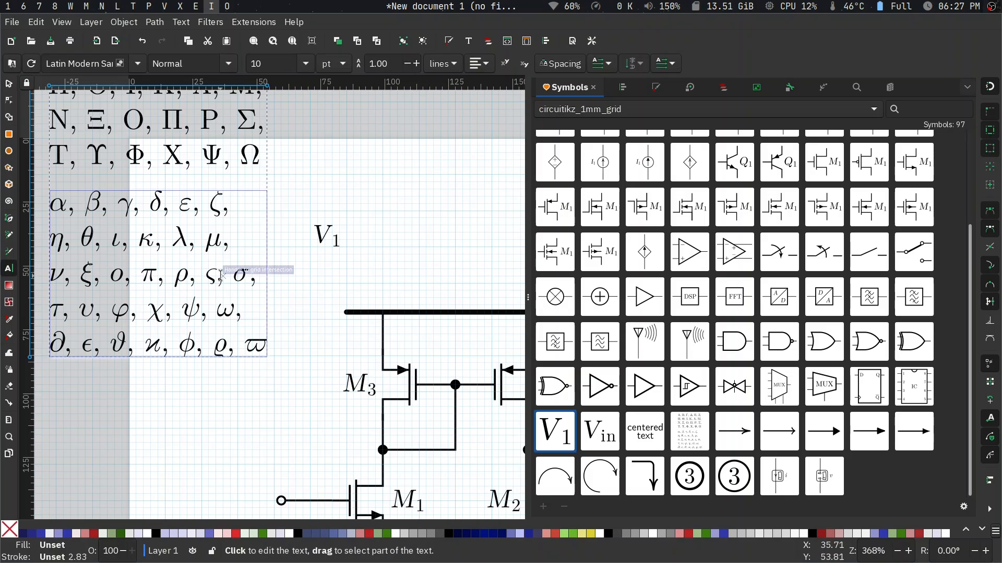
double_click(124, 316)
key(ctrl+c)
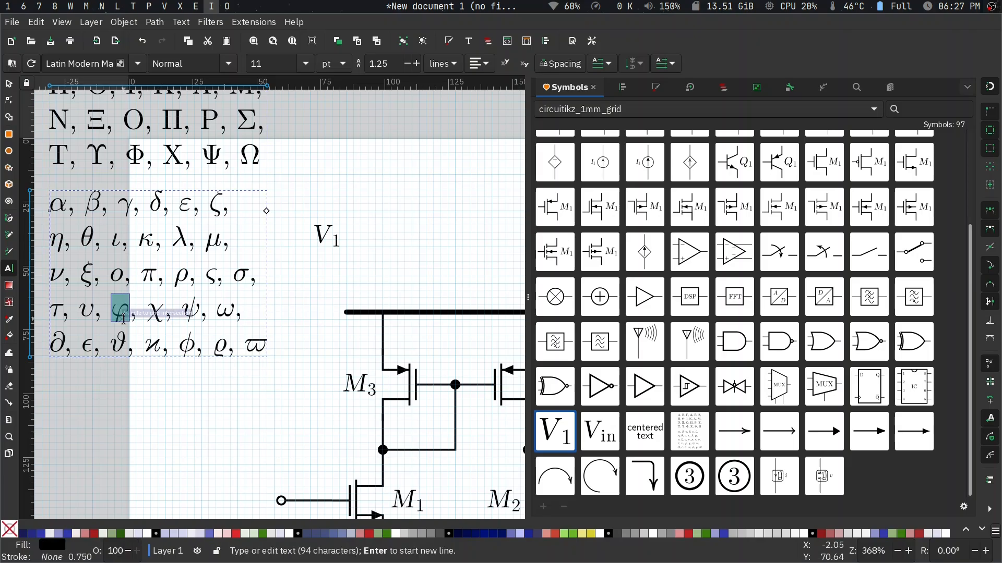
click(328, 239)
key(shift+Left)
key(ctrl+v)
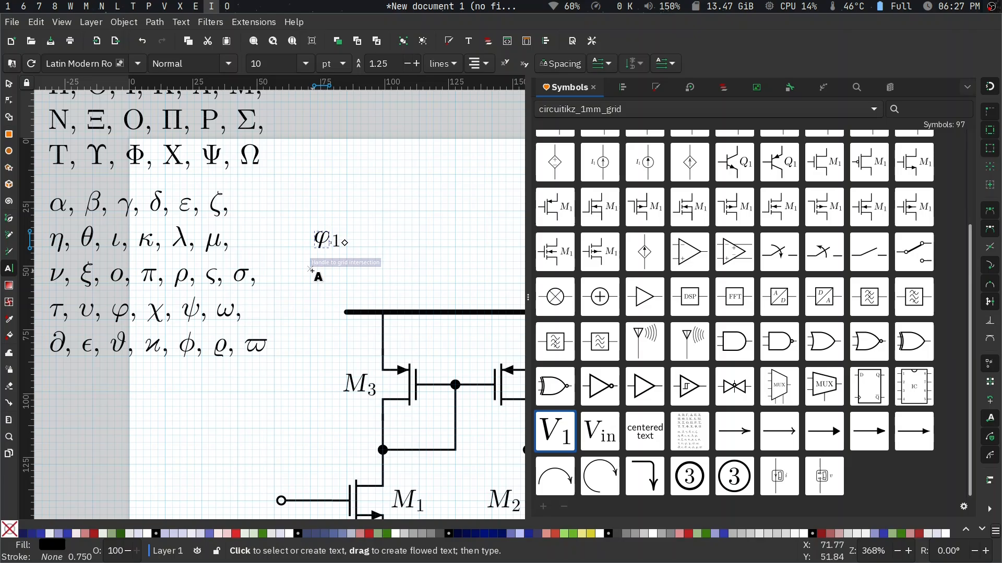
key(Escape)
key(s)
- Move the φ_1 label to just above the upper V_in input terminal
scroll(322, 300, down, 1)
scroll(323, 301, down, 4)
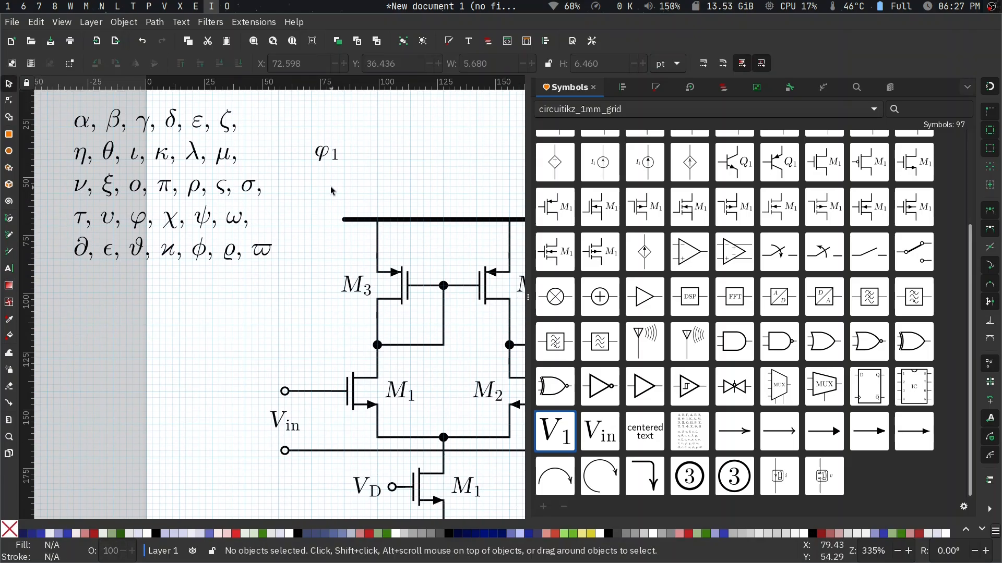
click(332, 159)
drag(331, 159, 285, 367)
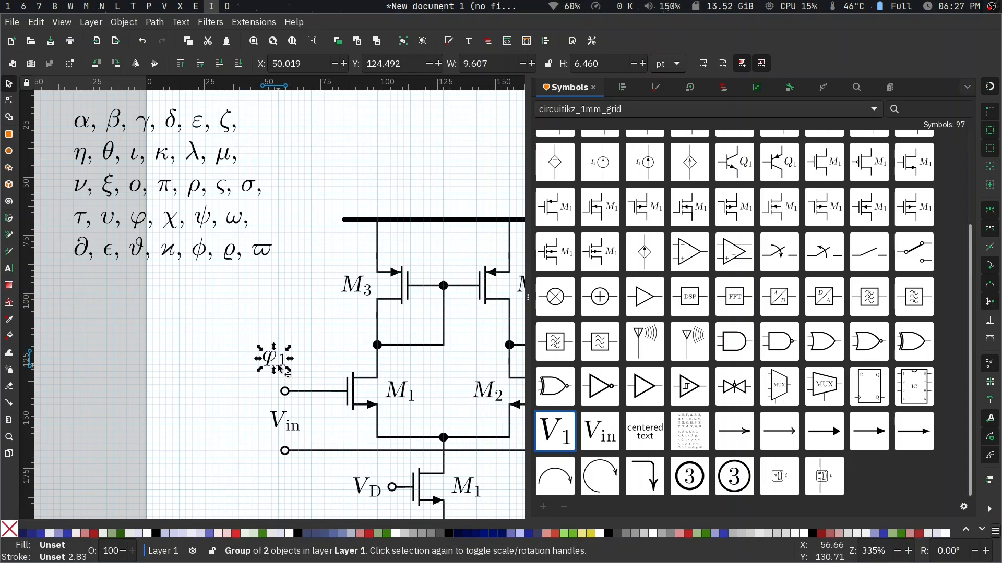
- Nudge the subscript 1 of the φ_1 label down and left so it sits closer to the φ
scroll(284, 365, up, 6)
click(341, 340)
double_click(315, 340)
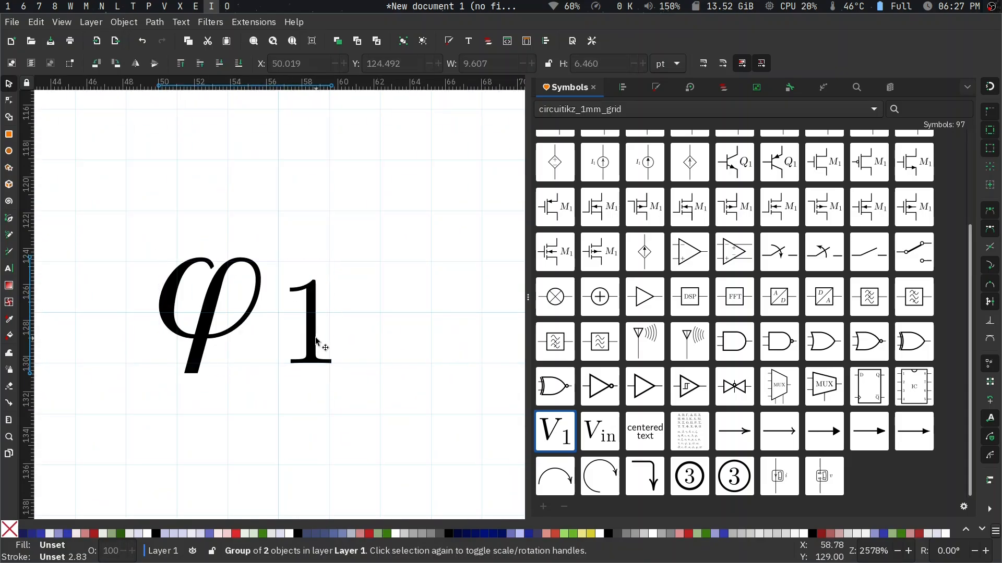
click(316, 338)
key(Down)
key(Down)
key(Up)
key(Left)
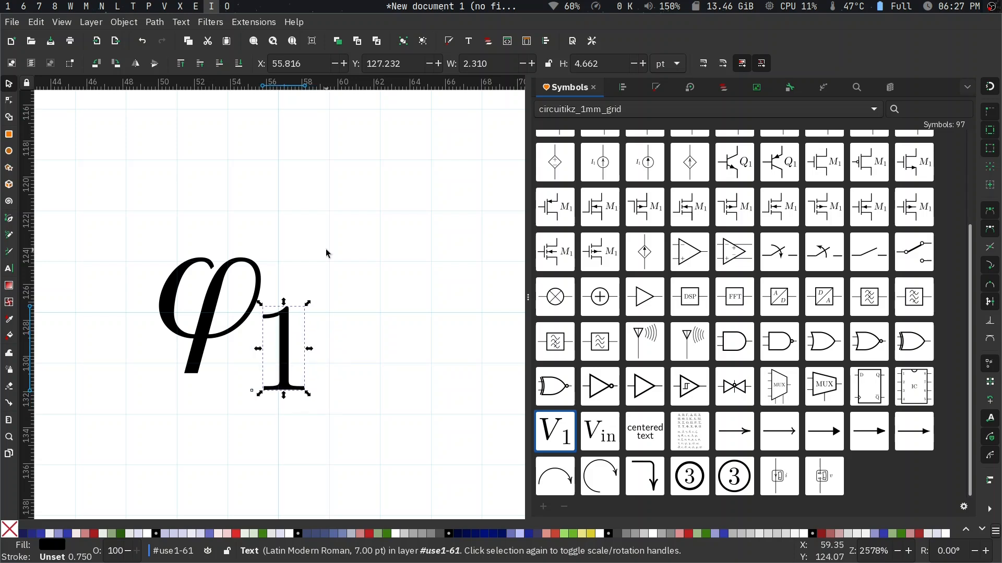
key(Escape)
ctrl+scroll(327, 254, down, 7)
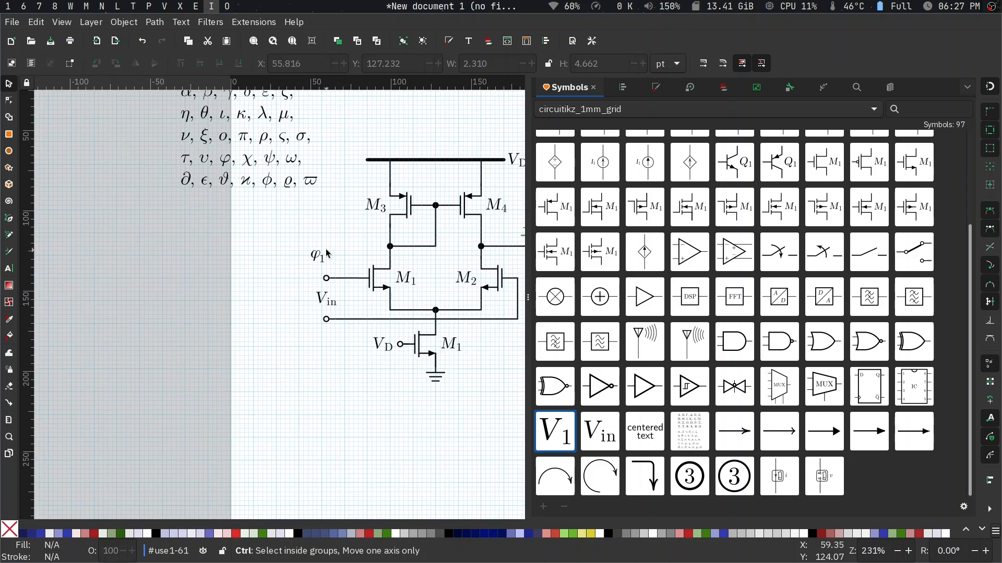
- Delete the Greek letters block and both parts of the φ_1 label above the input terminal
scroll(300, 236, up, 4)
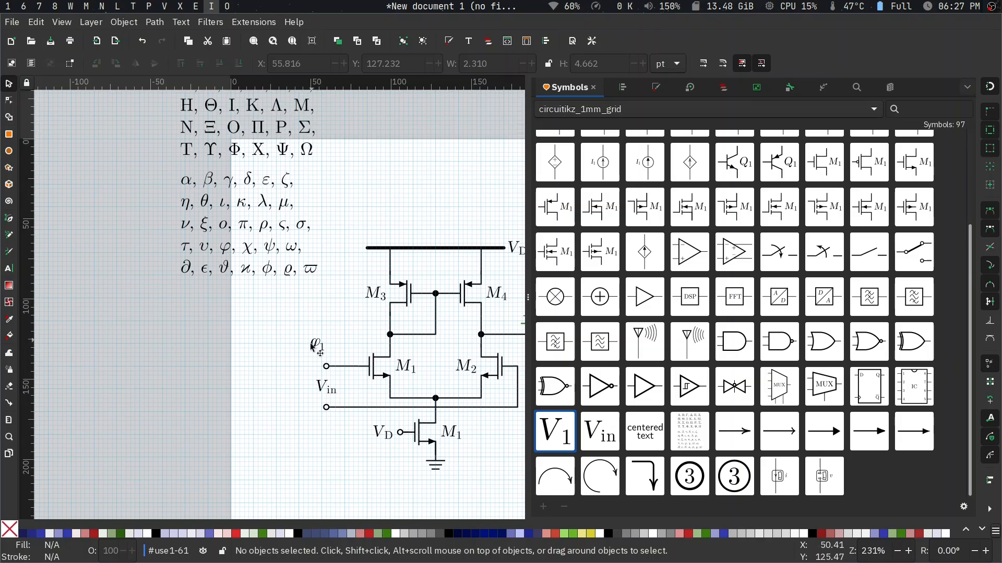
click(314, 347)
key(Delete)
click(245, 278)
key(Delete)
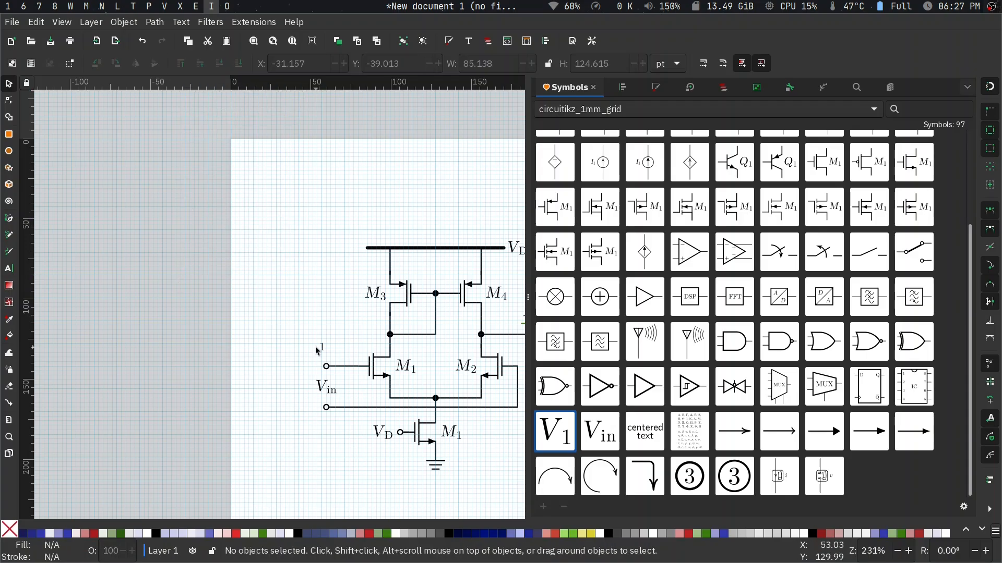
click(321, 350)
key(Delete)
- Delete the bent arrow below the V_out terminal
scroll(321, 353, down, 2)
scroll(321, 352, right, 5)
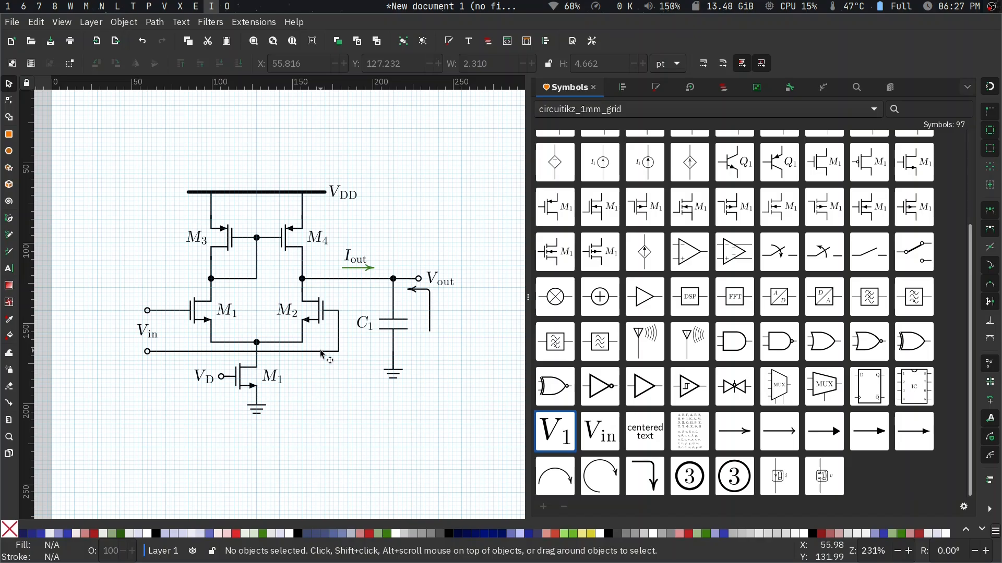
click(428, 315)
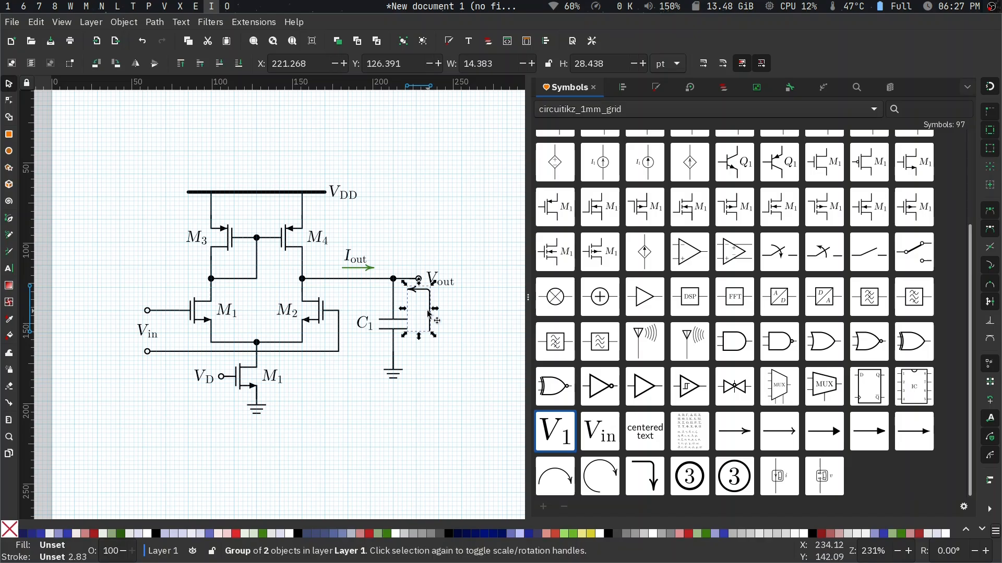
key(Delete)
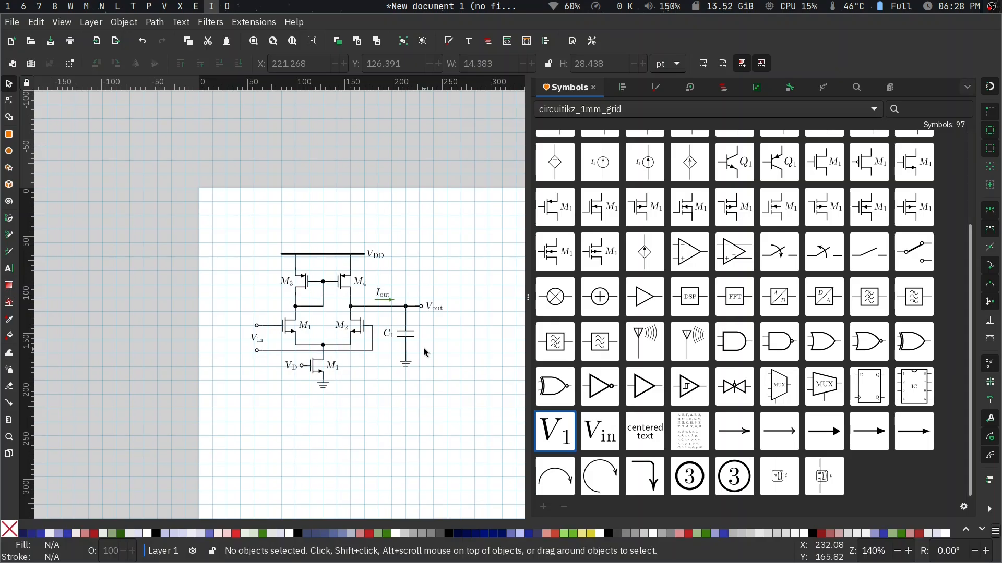
- Group the whole amplifier schematic and resize the page to fit it
scroll(423, 349, right, 5)
drag(125, 237, 405, 426)
key(ctrl+g)
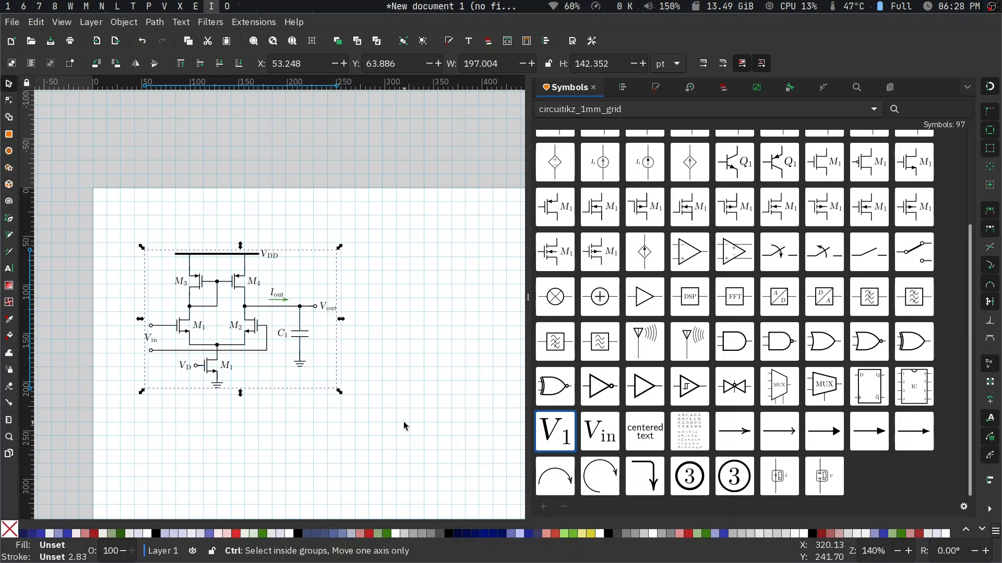
key(ctrl+shift+r)
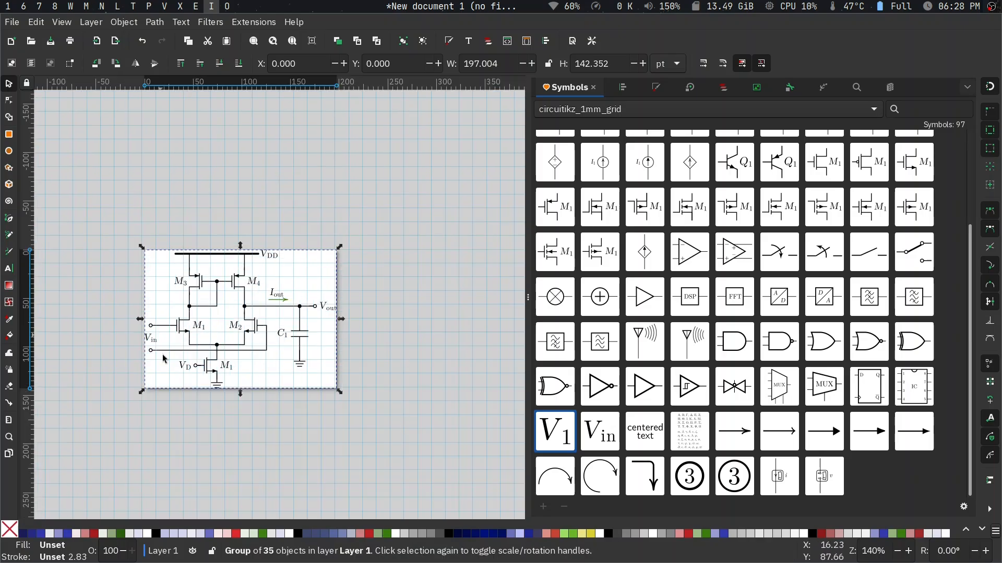
- Open the Save As dialog for the drawing and move it clear of the schematic
click(13, 23)
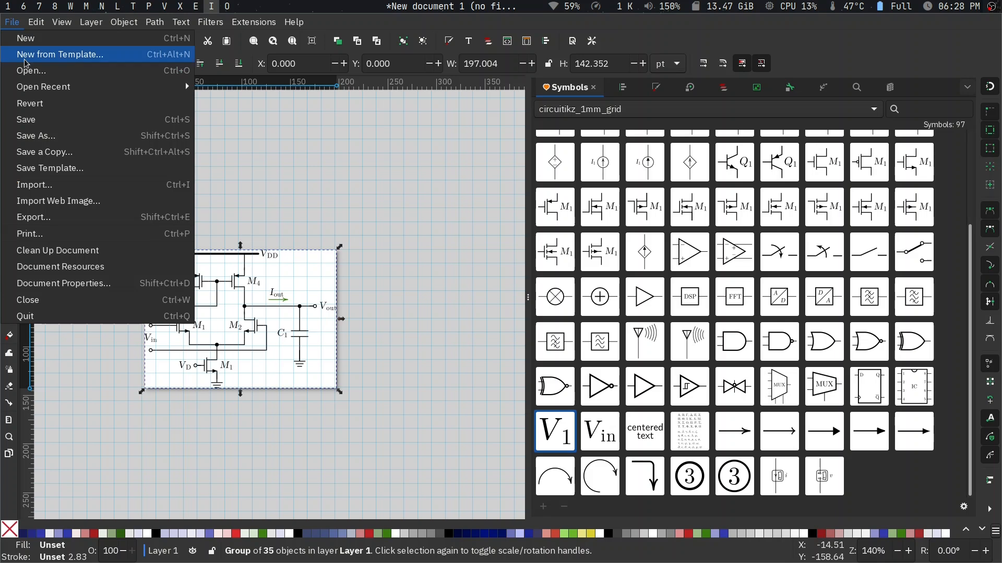
click(66, 137)
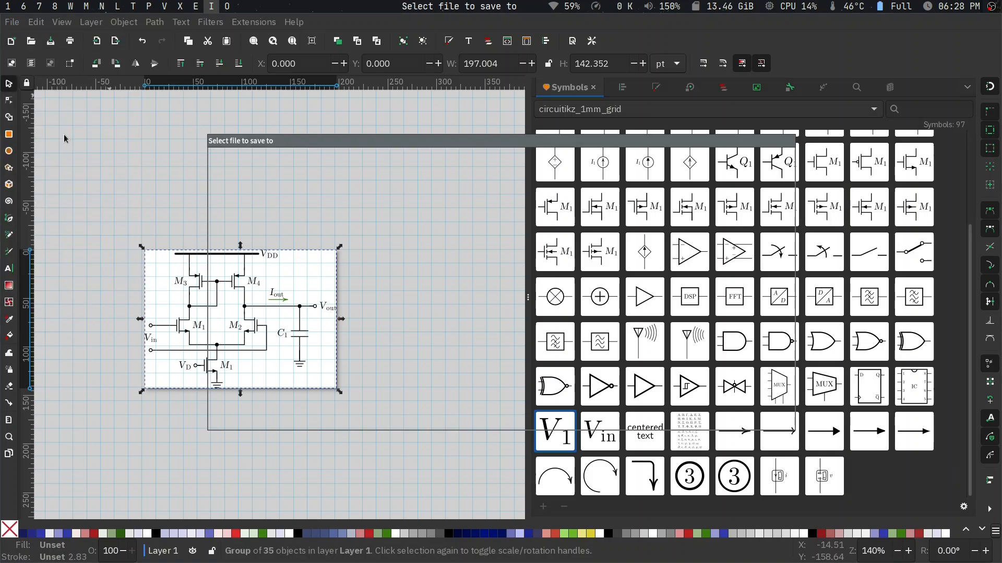
mouse_move(336, 140)
mouse_down()
mouse_move(428, 166)
mouse_move(498, 156)
mouse_up()
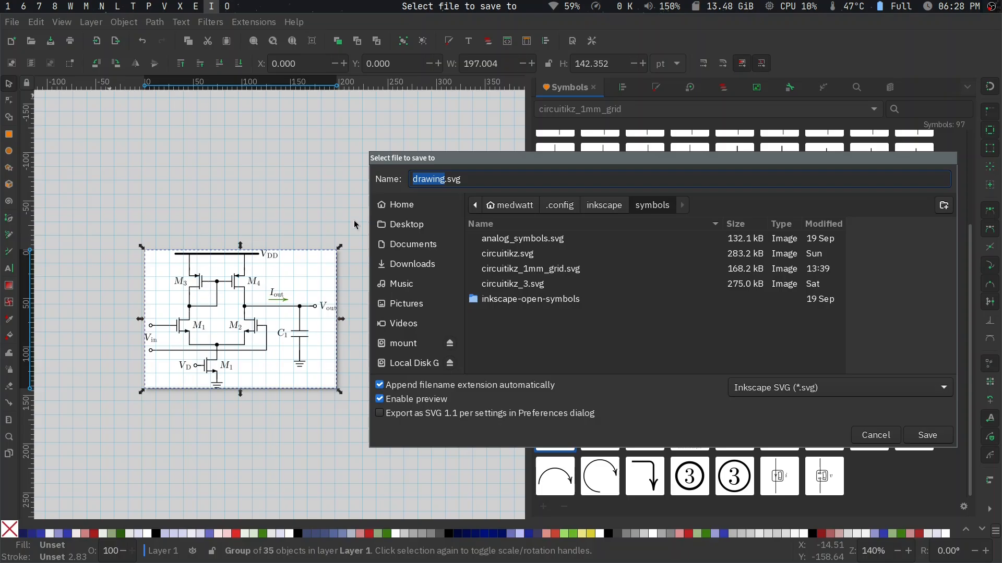
double_click(478, 179)
click(478, 179)
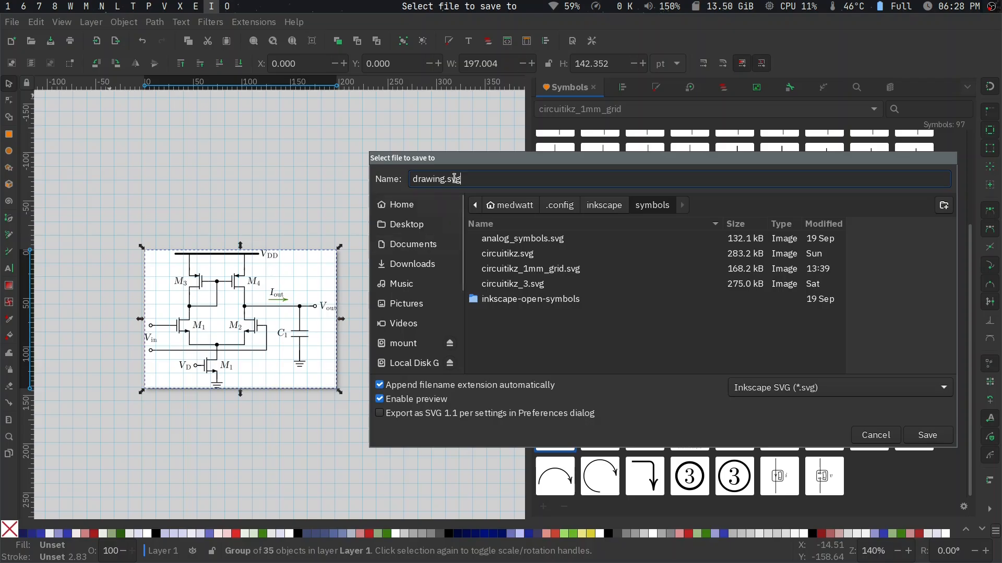
drag(472, 178, 393, 178)
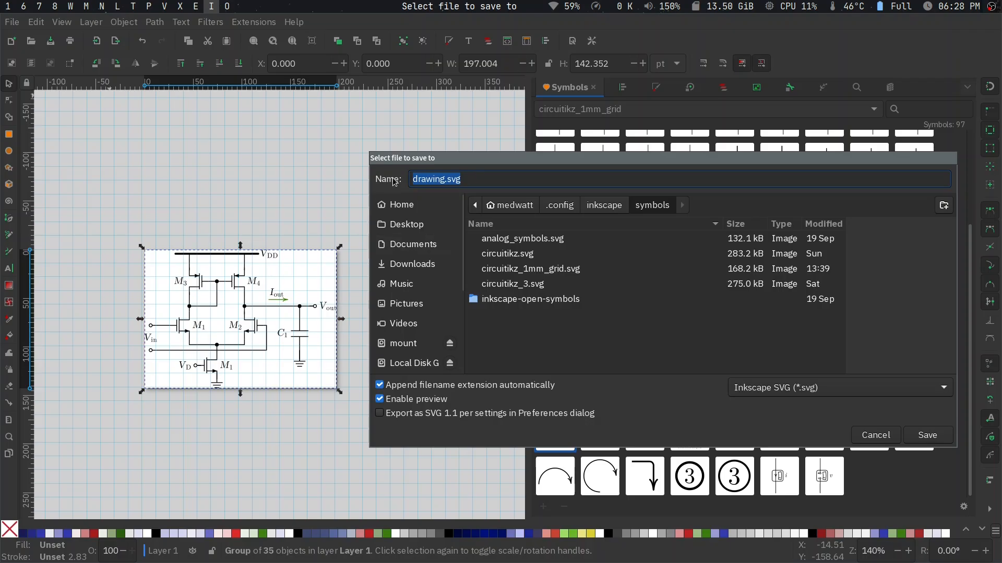
double_click(471, 181)
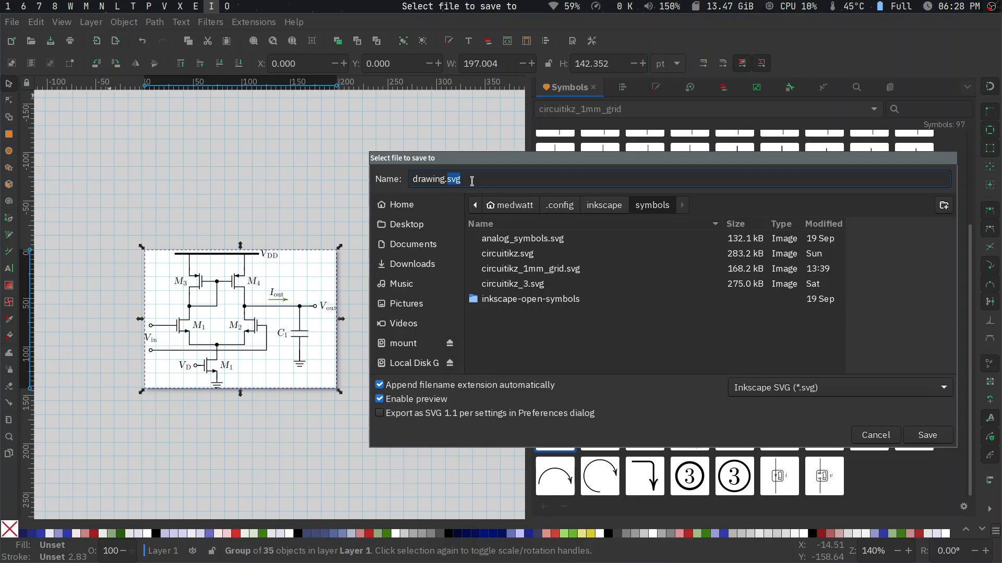
triple_click(473, 180)
text(dadsd)
key(BackSpace)
key(BackSpace)
key(BackSpace)
key(BackSpace)
key(BackSpace)
click(397, 202)
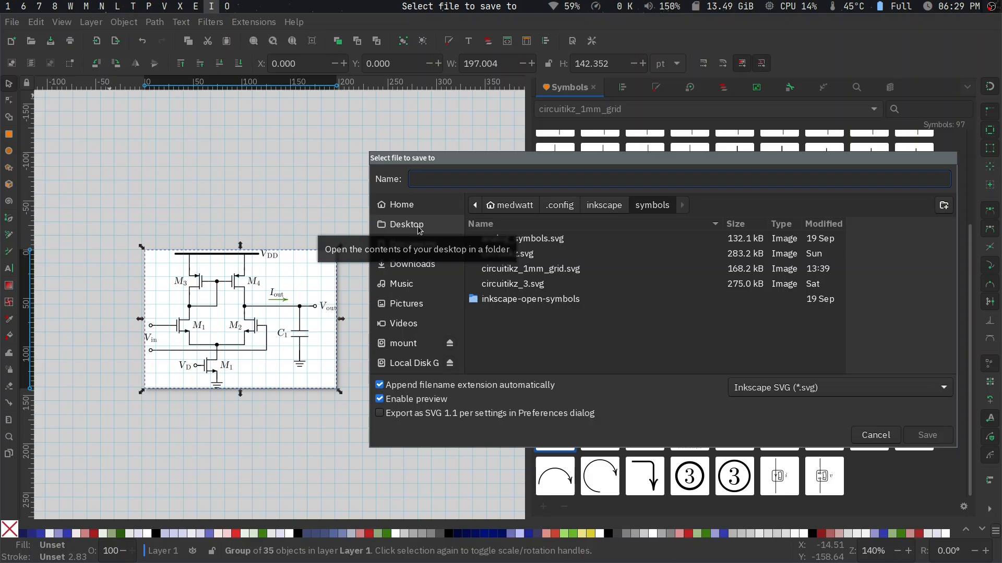
scroll(418, 334, down, 1)
scroll(418, 334, down, 5)
scroll(406, 224, up, 6)
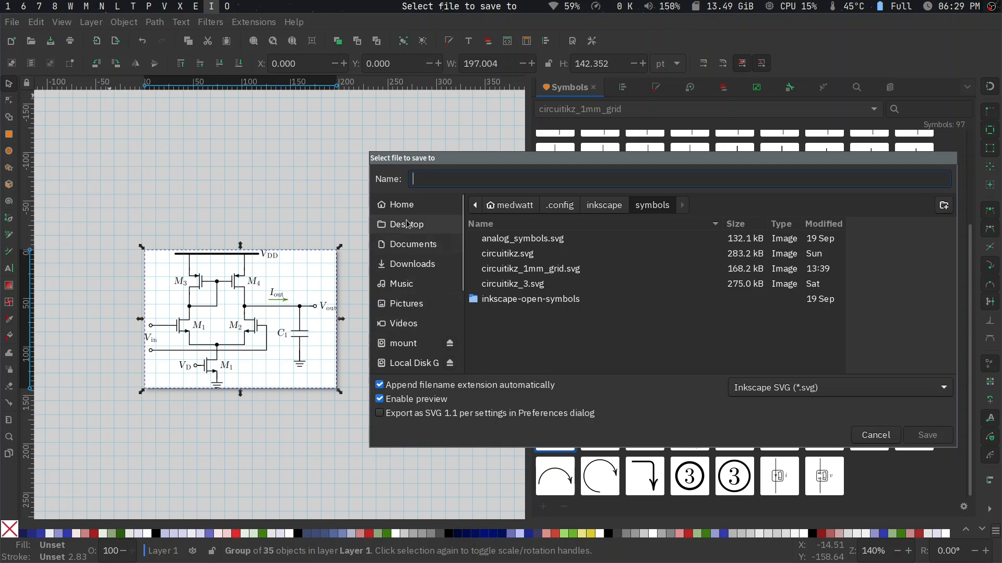
click(511, 354)
- Try to name the file 5t_ota.pdf
triple_click(522, 183)
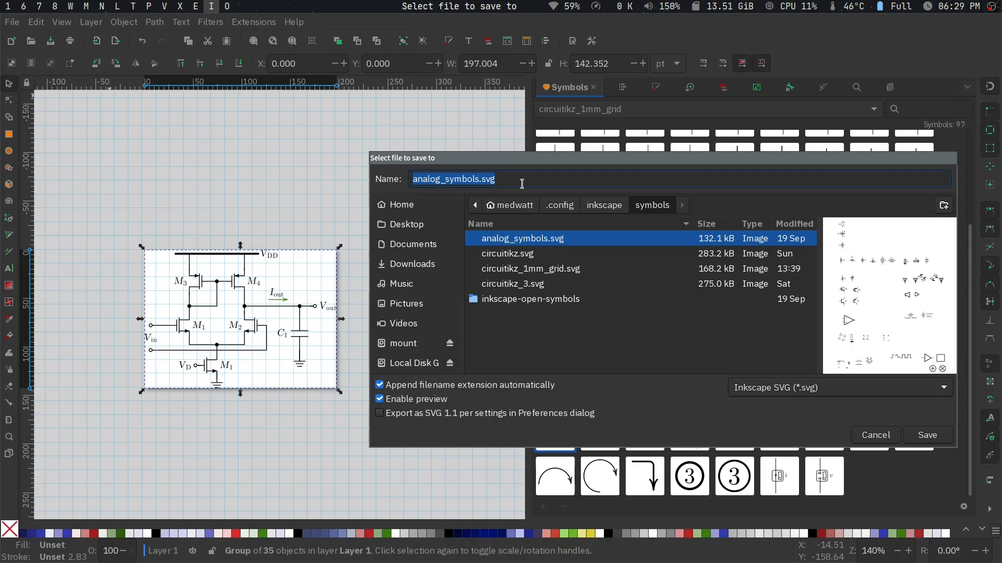
key(BackSpace)
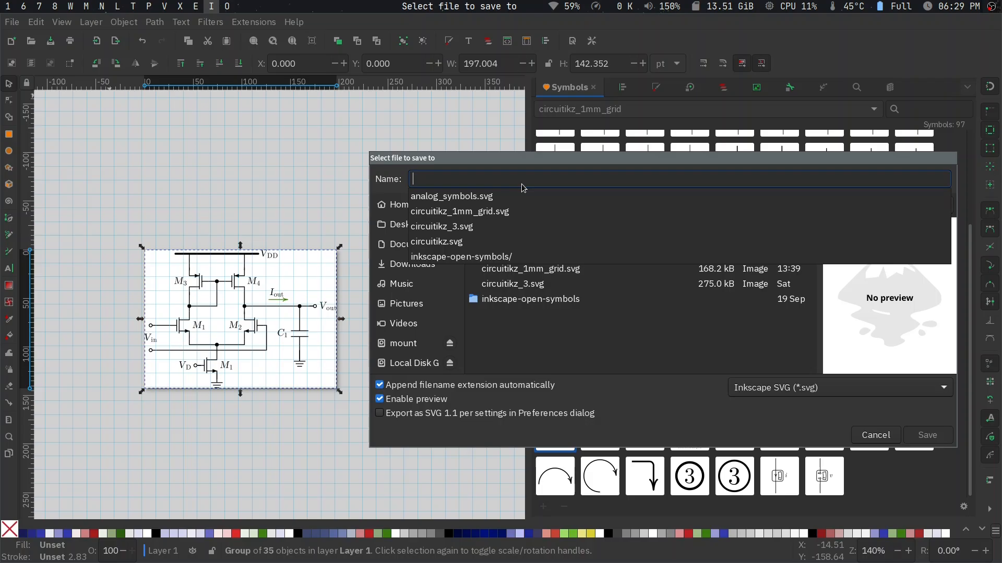
text(5t_ot)
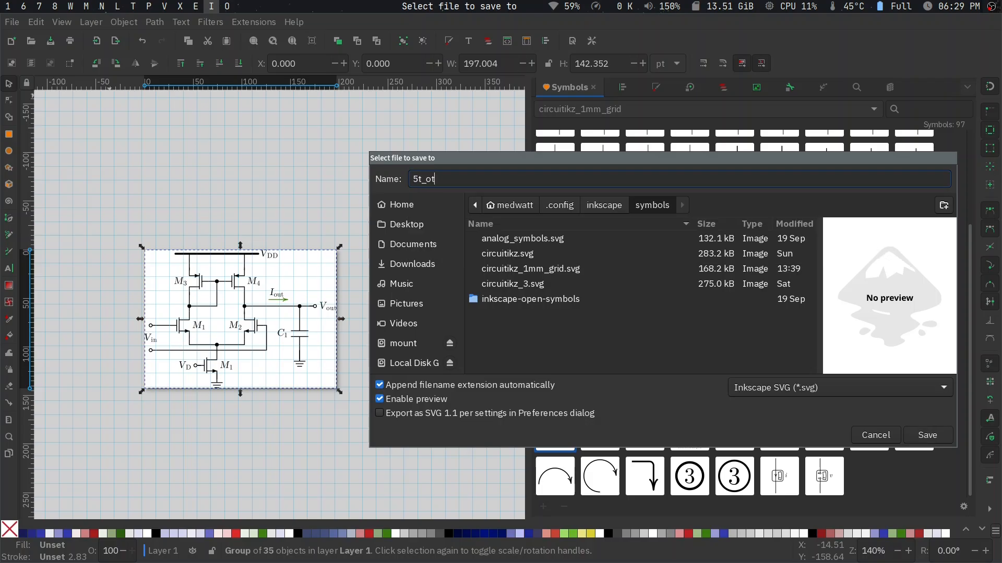
text(a.pdf)
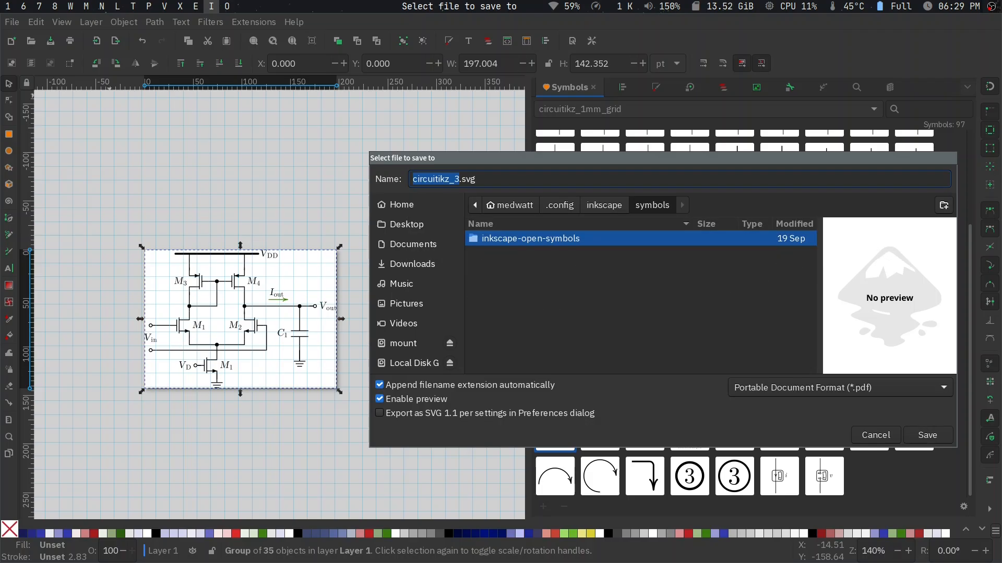
- Save the drawing in the symbols folder as circuitikz_3 in Portable Document Format, using PDF 1.5 with text converted to paths
key(Return)
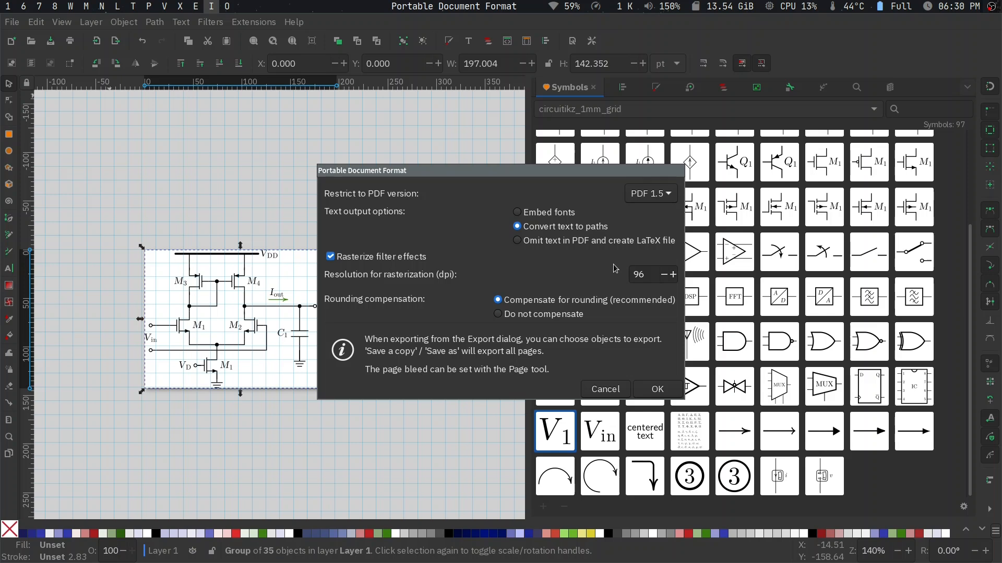
click(668, 392)
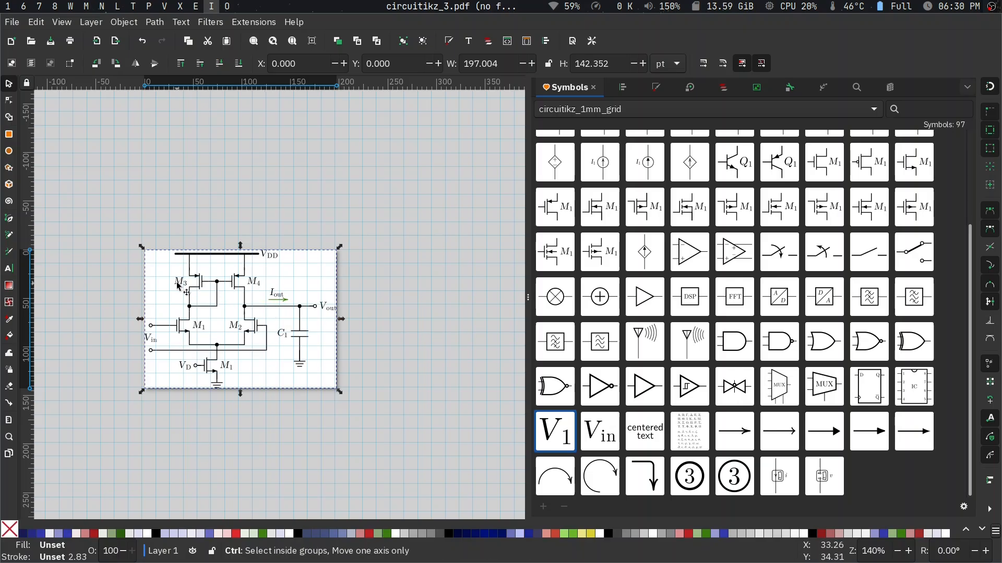
scroll(182, 286, up, 7)
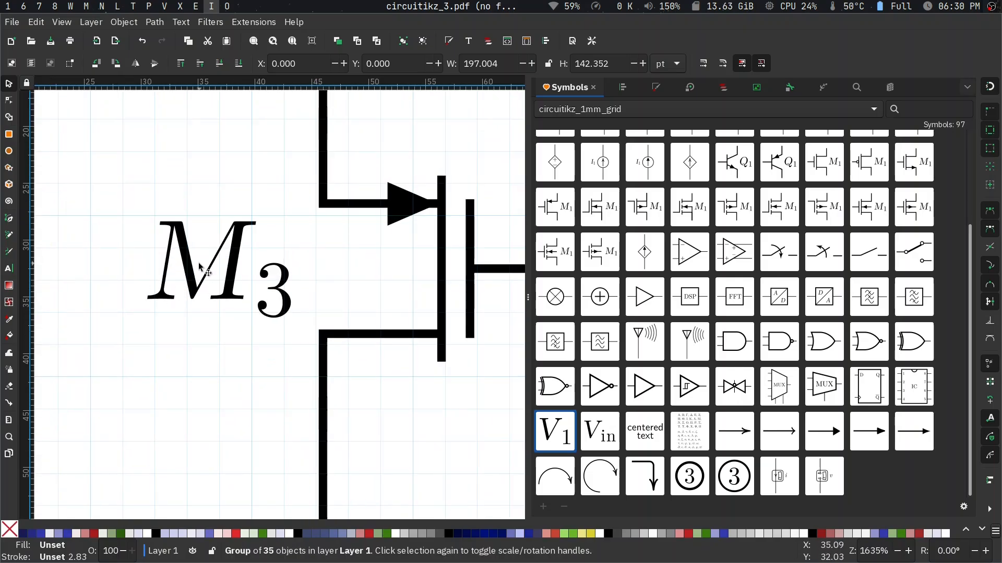
scroll(293, 296, down, 3)
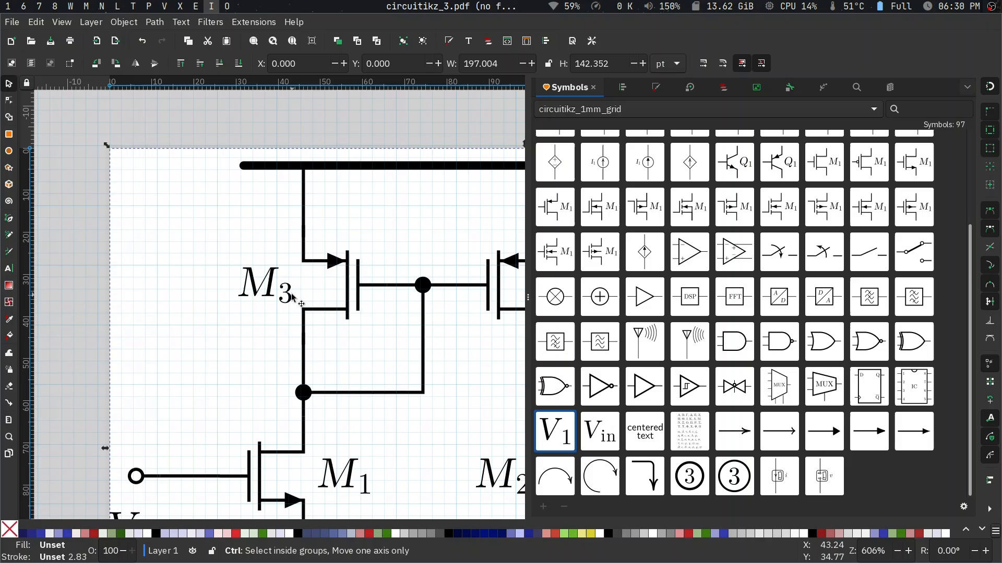
click(305, 216)
- Switch to the Dolphin file manager and open circuitikz_3.pdf from the symbols folder with a chosen application
key(super+e)
key(e)
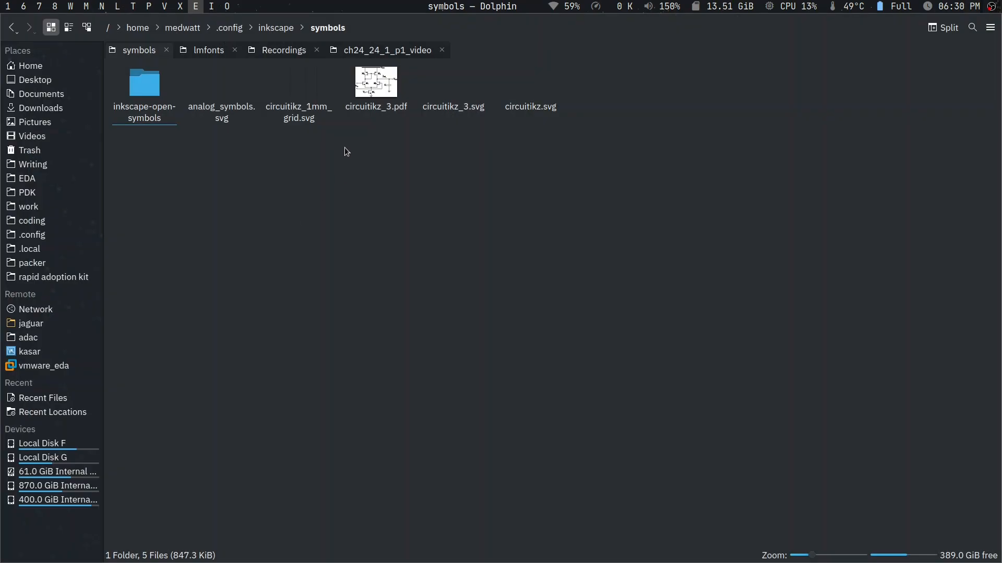
click(385, 97)
right_click(384, 95)
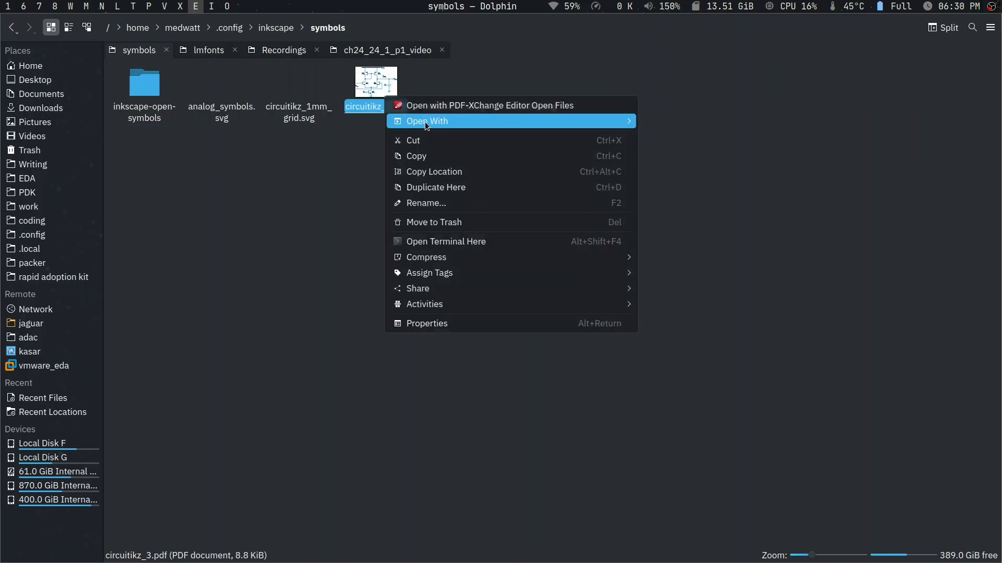
mouse_move(425, 121)
click(709, 127)
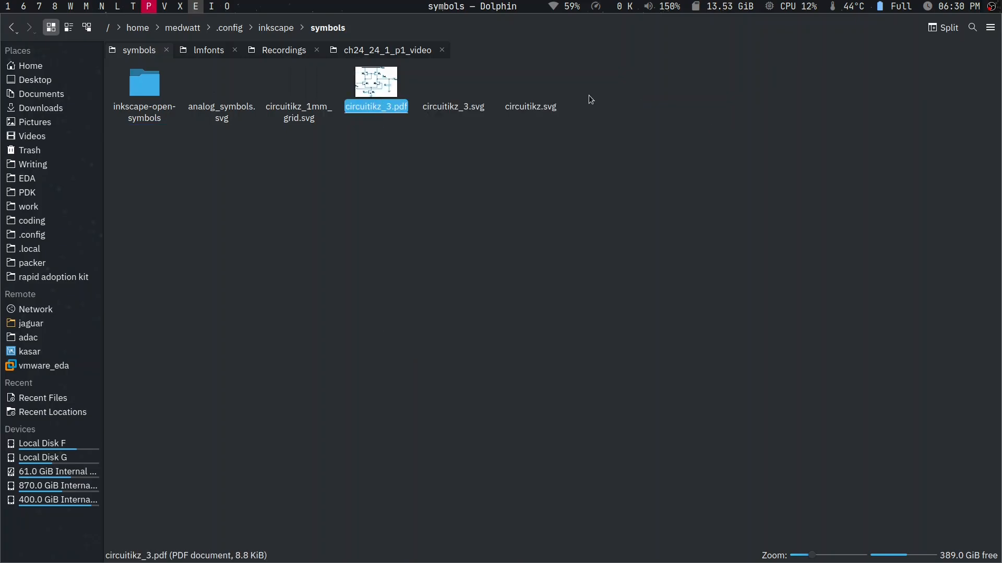
- Switch to the Okular window showing circuitikz_3.pdf and inspect the exported amplifier schematic
click(148, 6)
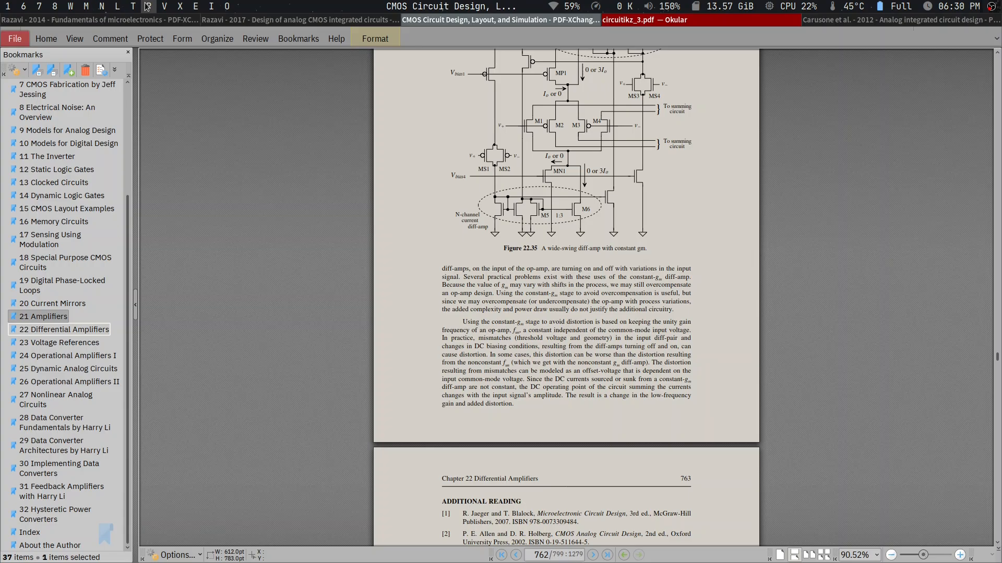
key(super+Right)
scroll(200, 106, down, 3)
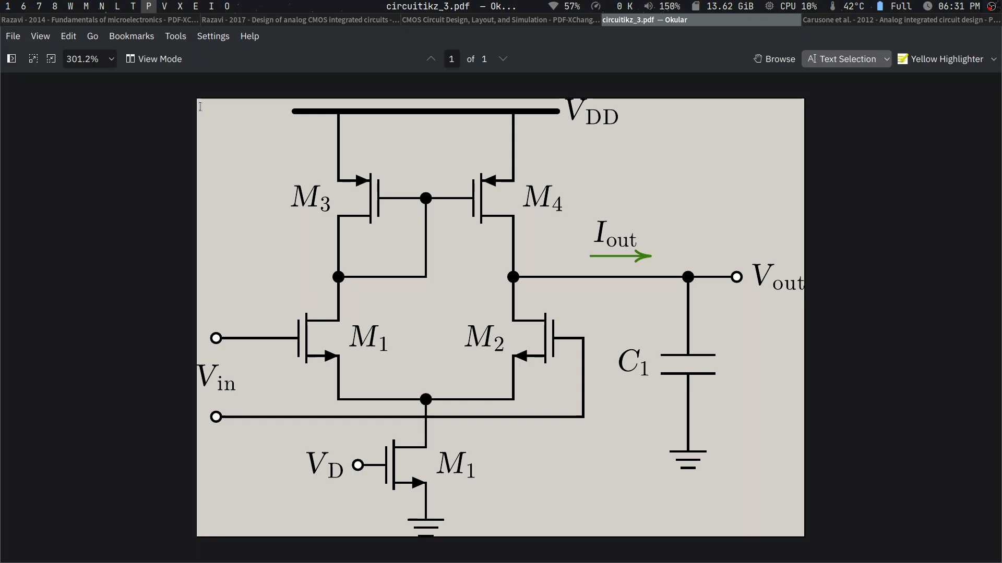
- Switch to the CircuiTikZ manual in Okular and examine the KCL circuit and non-inverting op-amp amplifier examples with their code
key(super+8)
scroll(245, 200, down, 5)
scroll(245, 200, down, 3)
scroll(253, 277, up, 3)
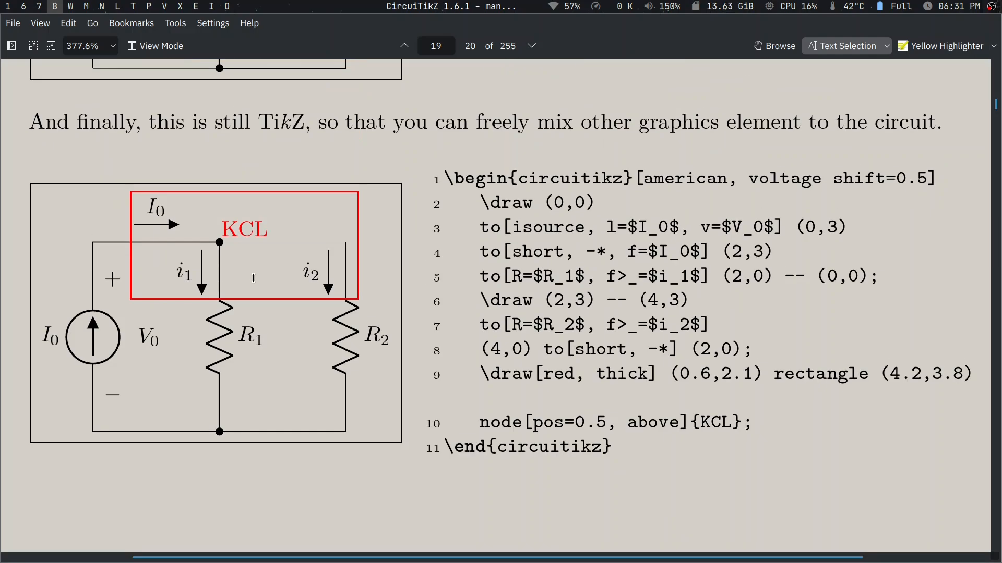
scroll(253, 278, down, 5)
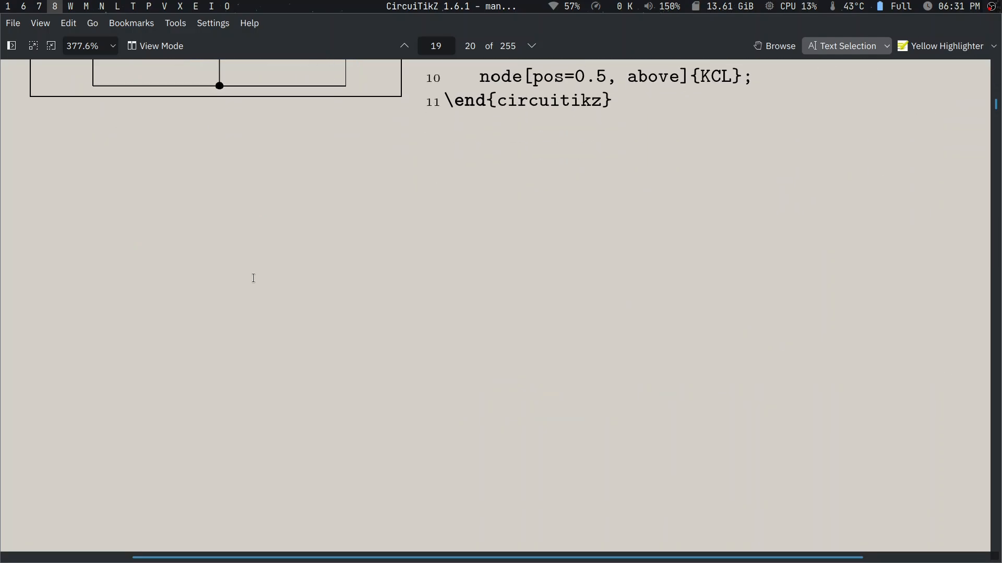
scroll(253, 278, up, 5)
scroll(545, 303, down, 10)
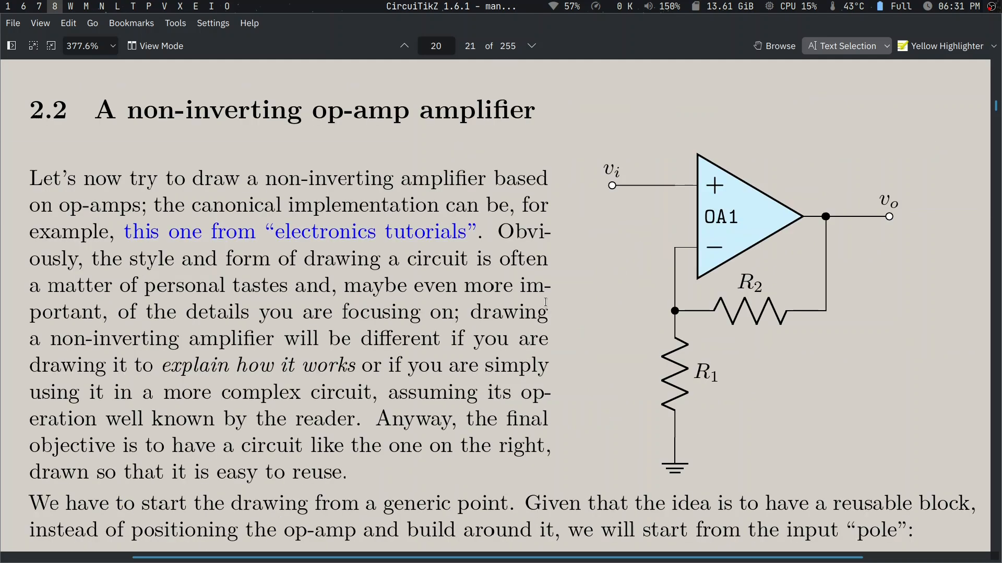
scroll(762, 410, down, 10)
scroll(762, 410, down, 10)
scroll(763, 410, right, 1)
scroll(762, 410, down, 10)
scroll(762, 410, left, 1)
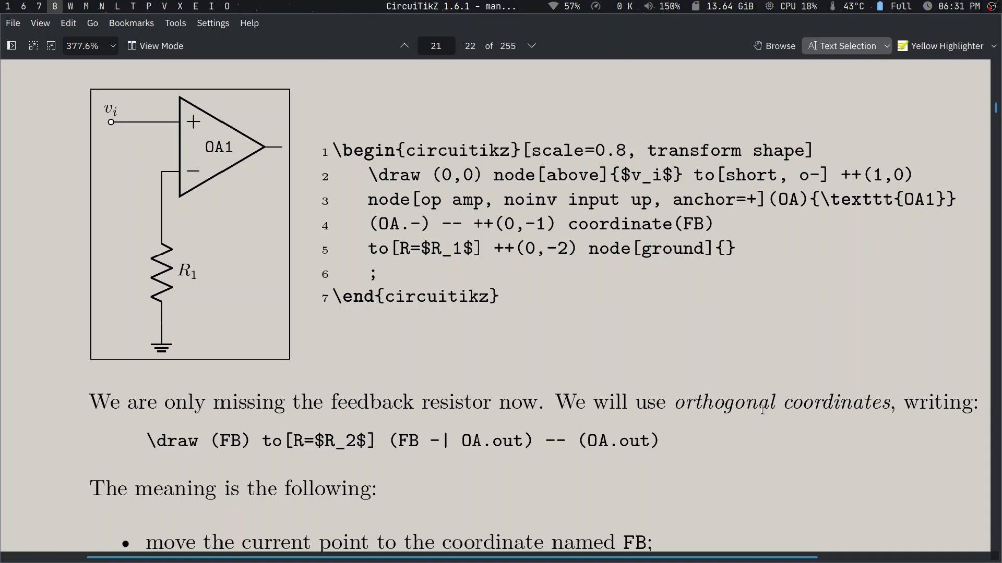